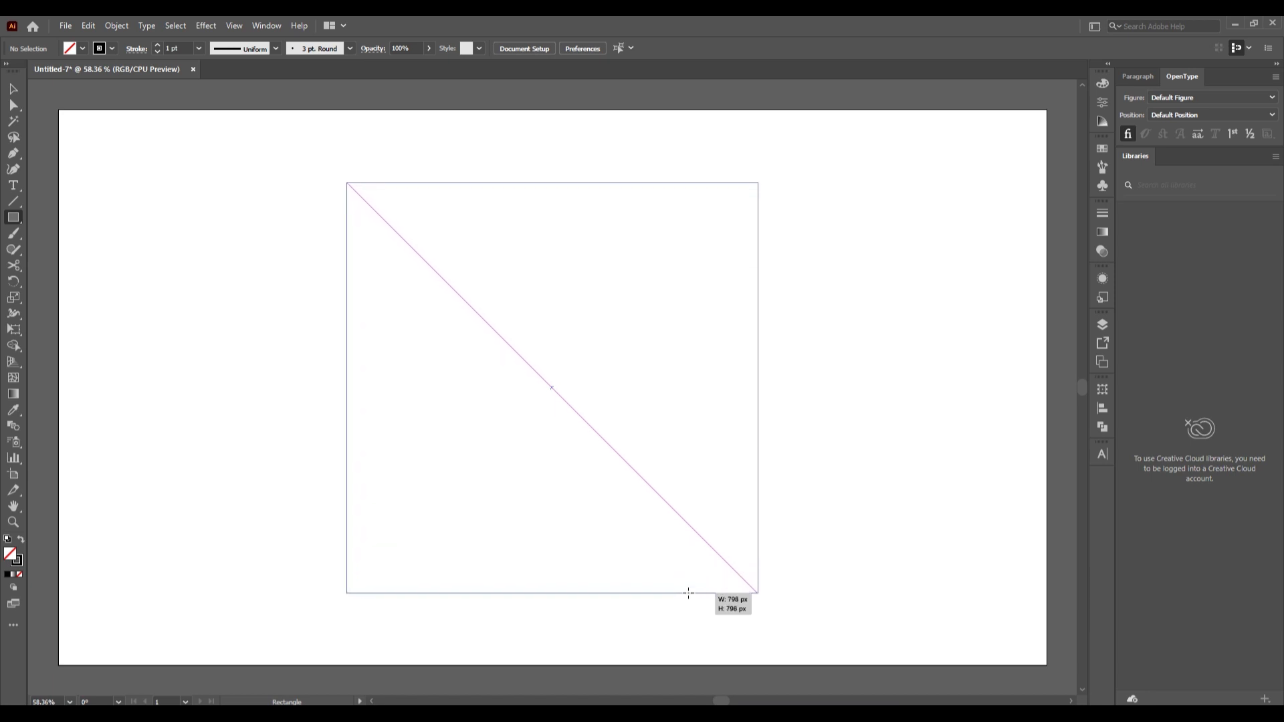
- Start Split Into Grid on the square with the preview enabled and set the number of rows to 15
left_click(14, 88)
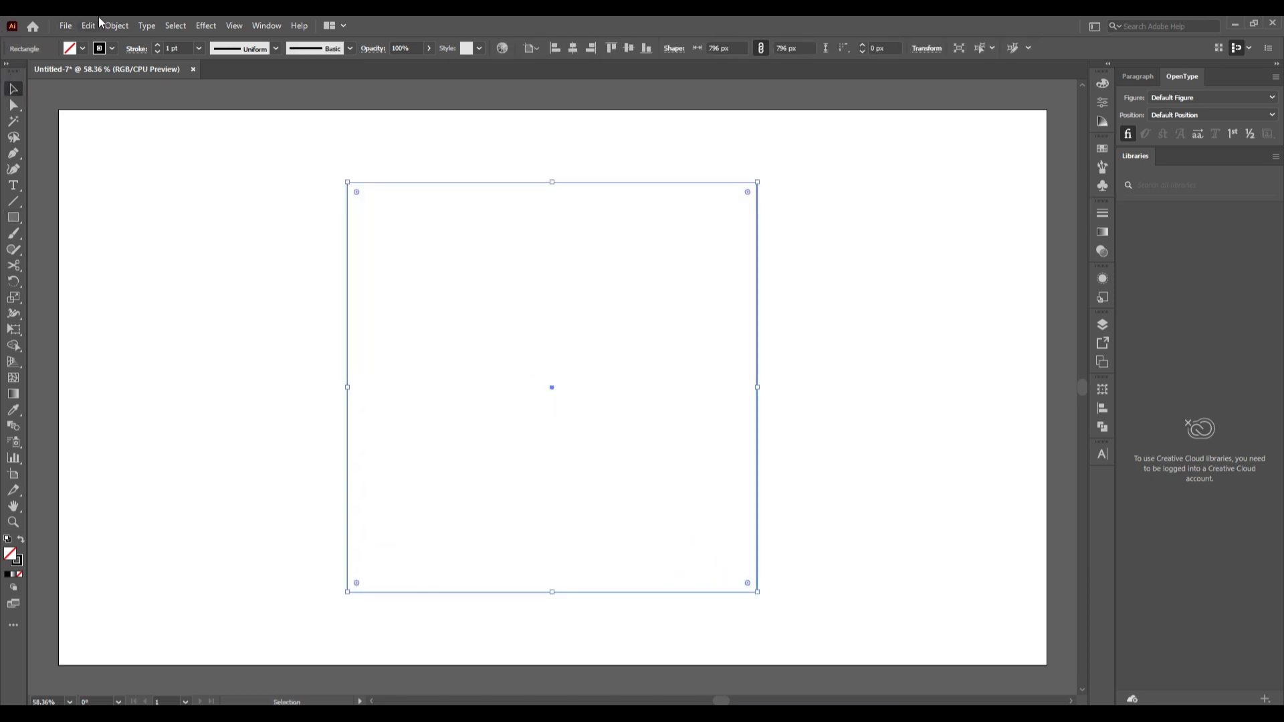
left_click(116, 26)
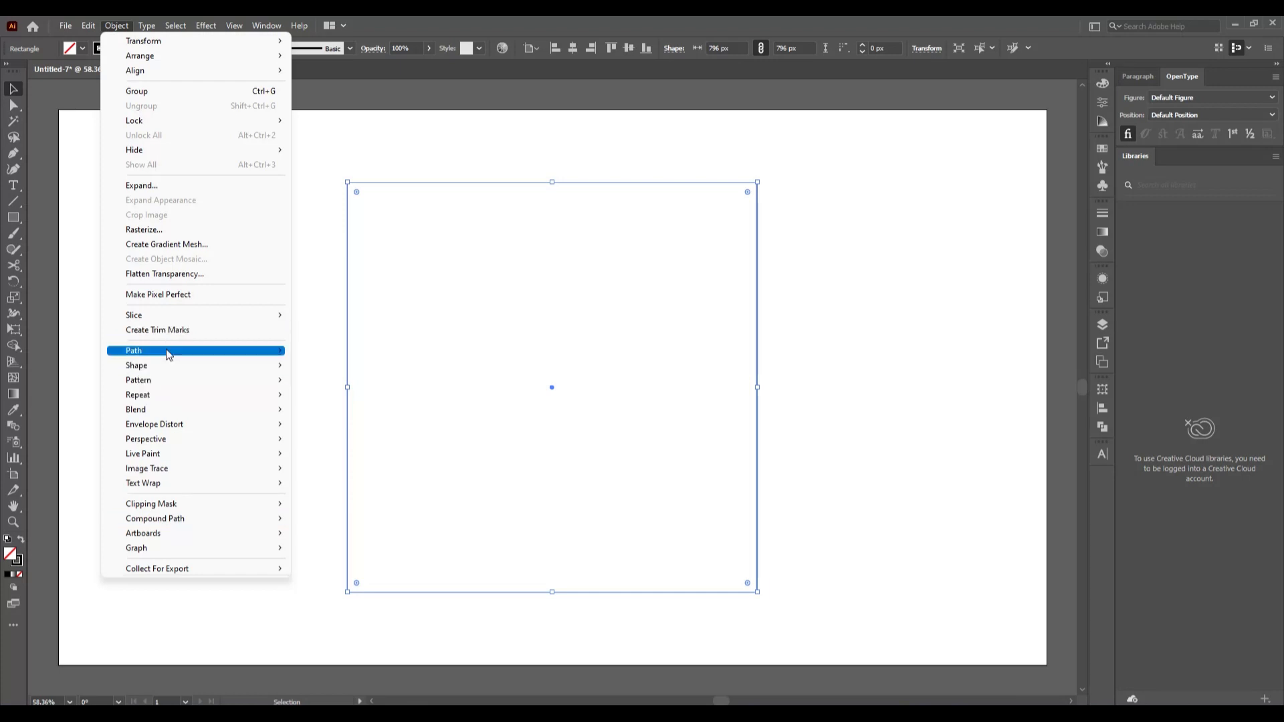
mouse_move(201, 350)
left_click(375, 502)
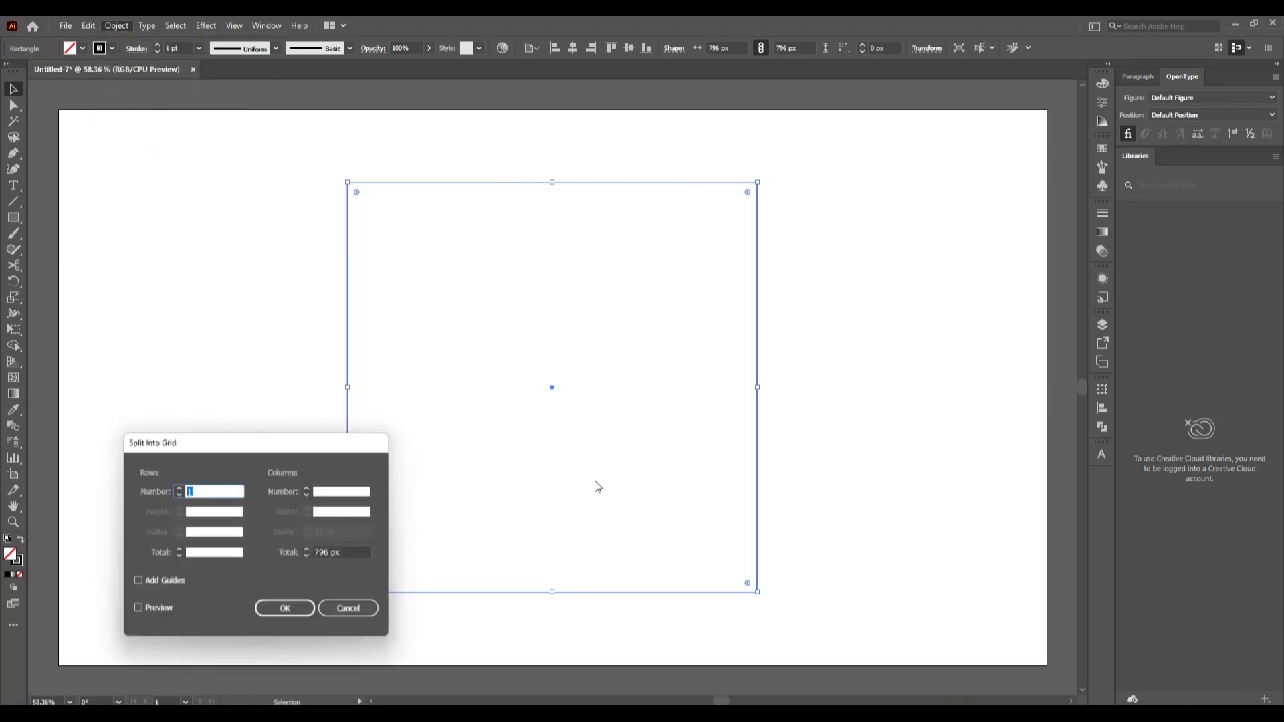
left_click(136, 610)
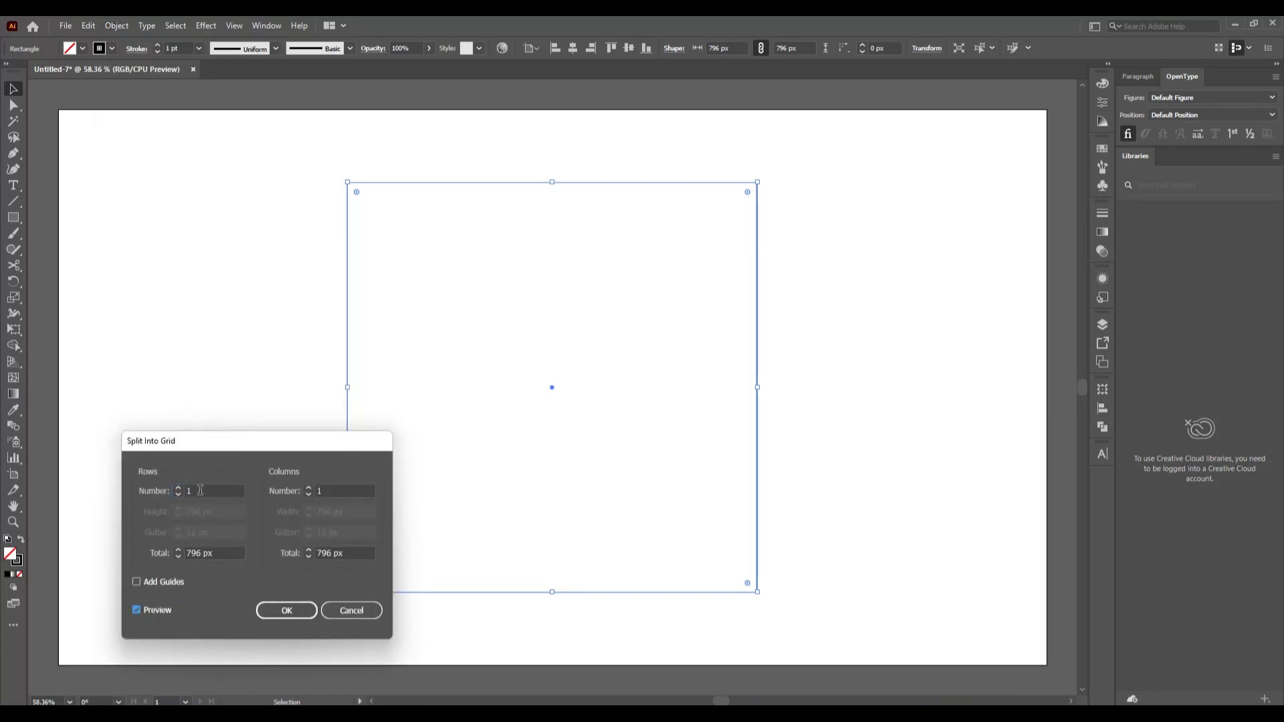
scroll(194, 491, "up", 1)
scroll(194, 491, "up", 9)
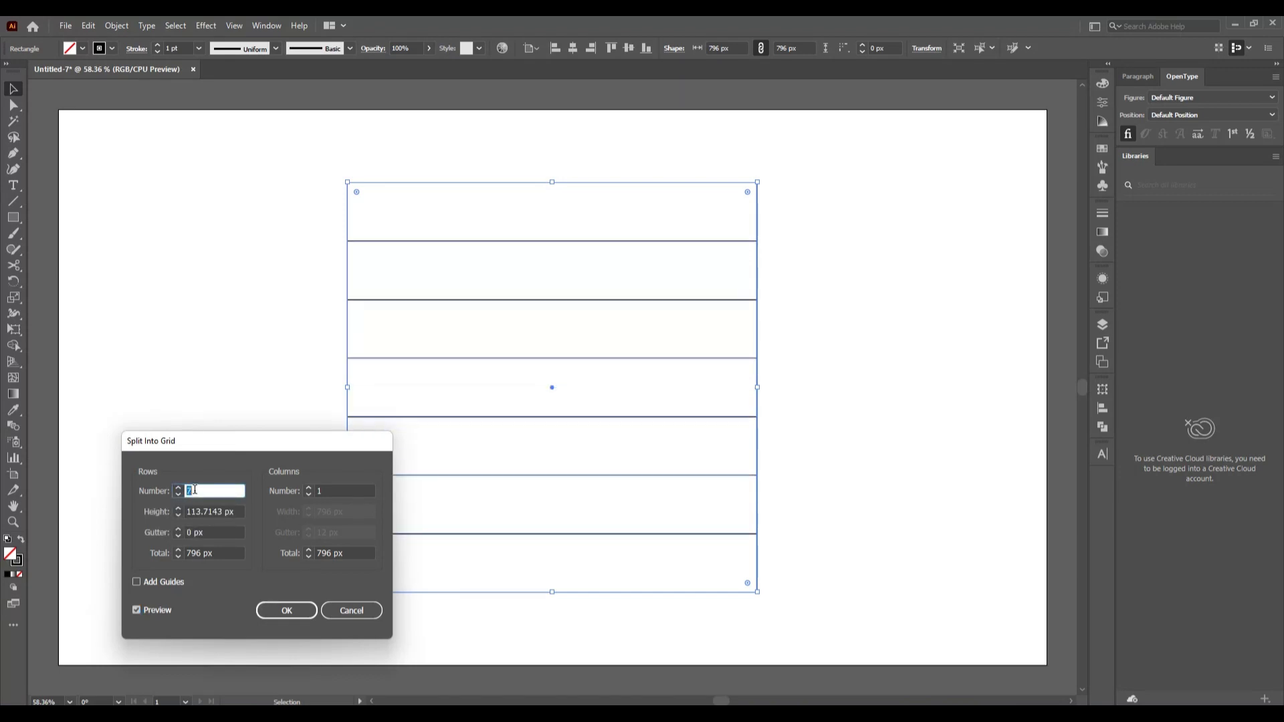
scroll(195, 491, "up", 3)
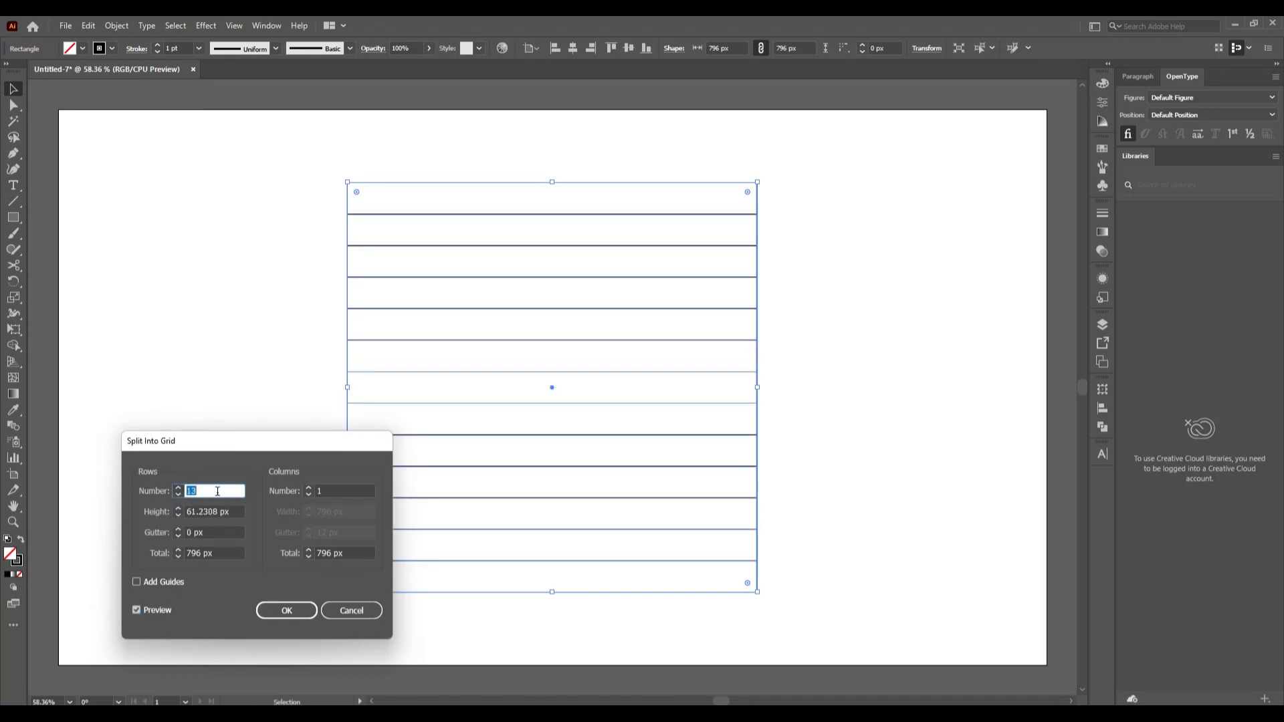
scroll(217, 491, "up", 1)
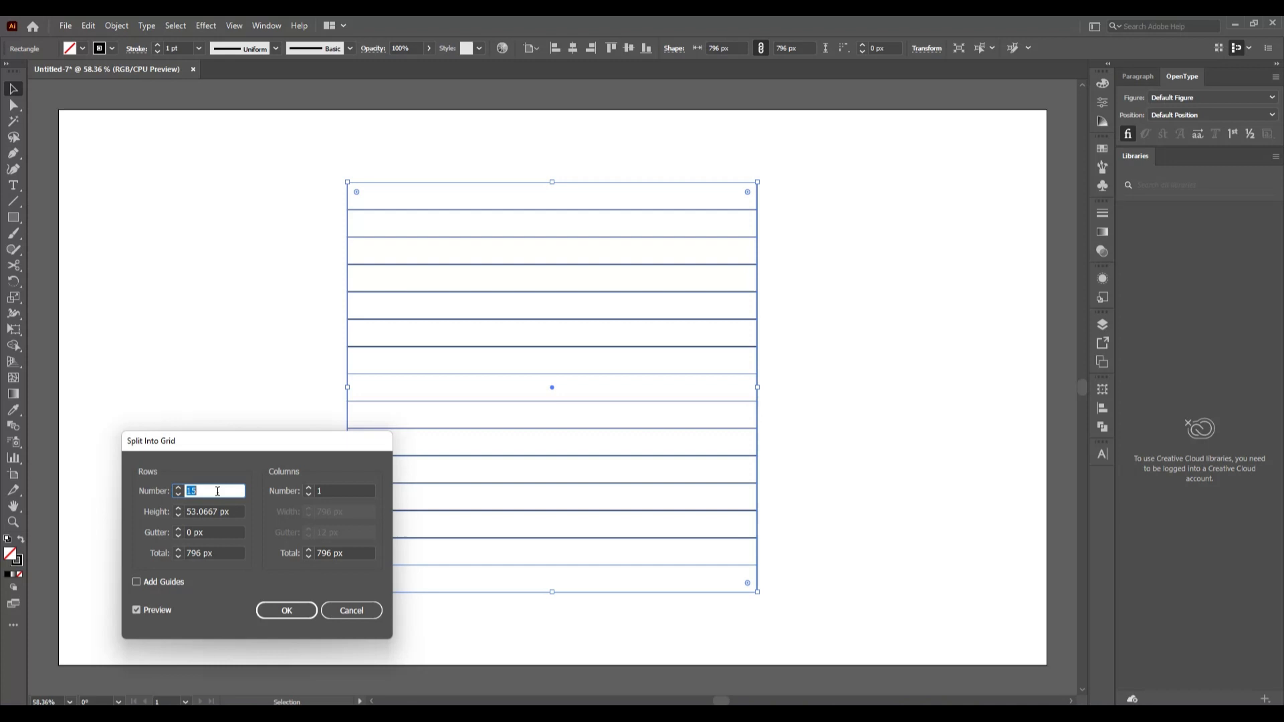
- Set the number of columns to 15 and apply the grid split to the square
left_click(327, 487)
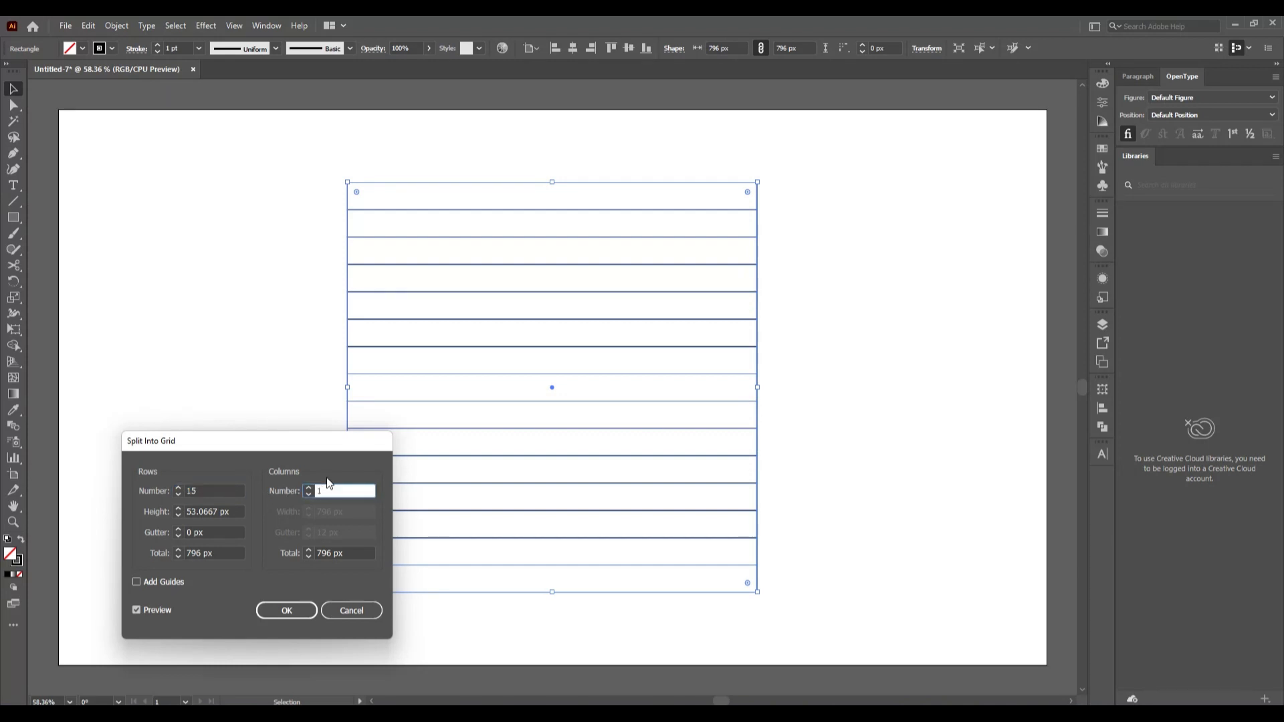
scroll(325, 490, "up", 6)
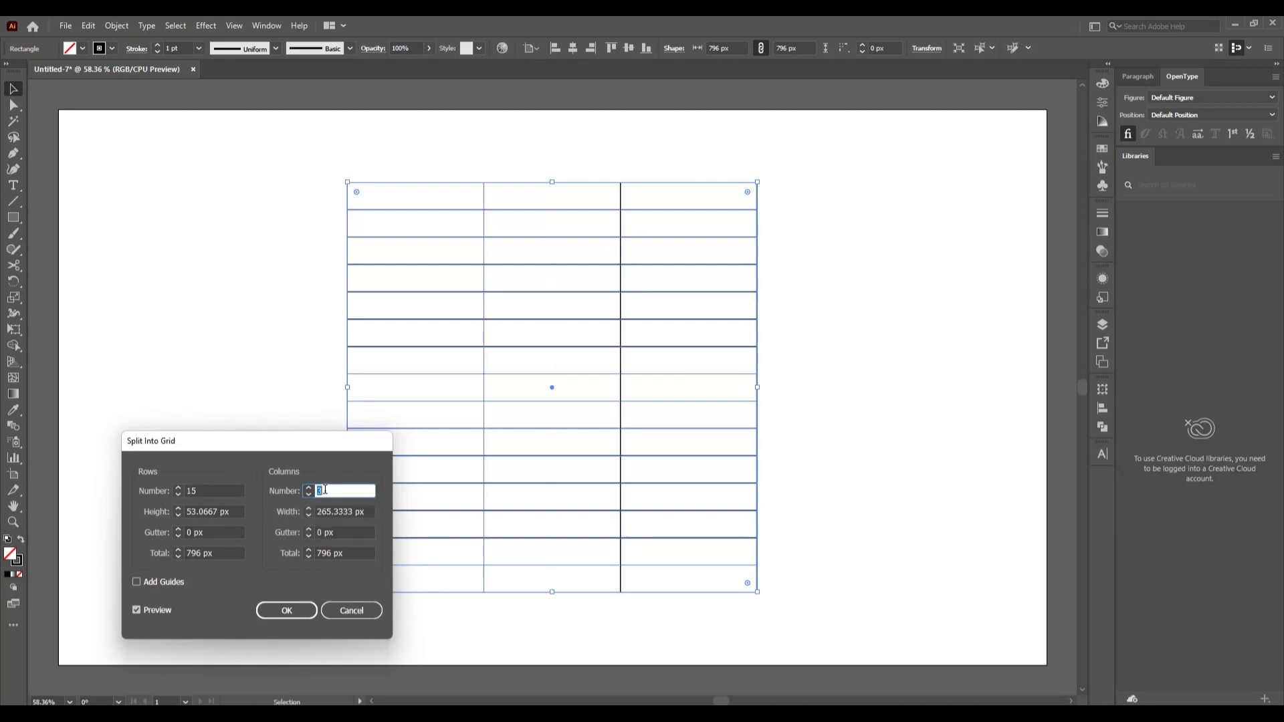
scroll(326, 490, "up", 3)
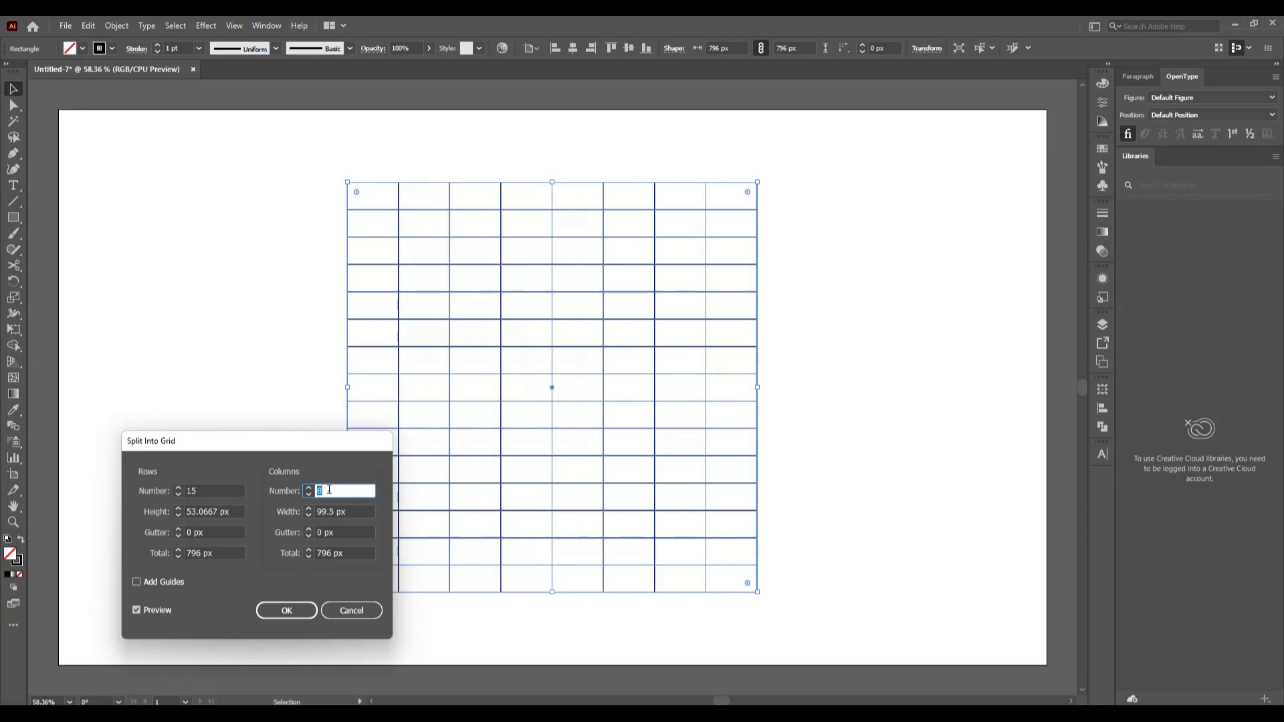
scroll(329, 490, "up", 5)
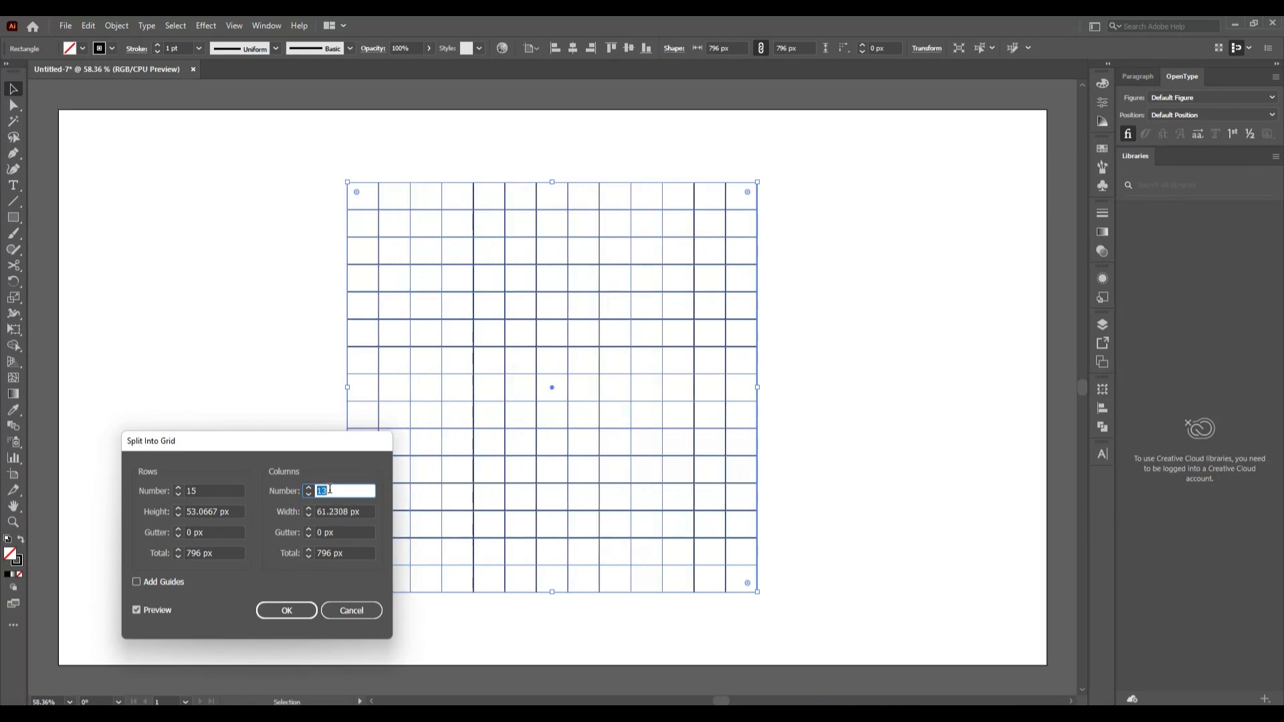
left_click(278, 611)
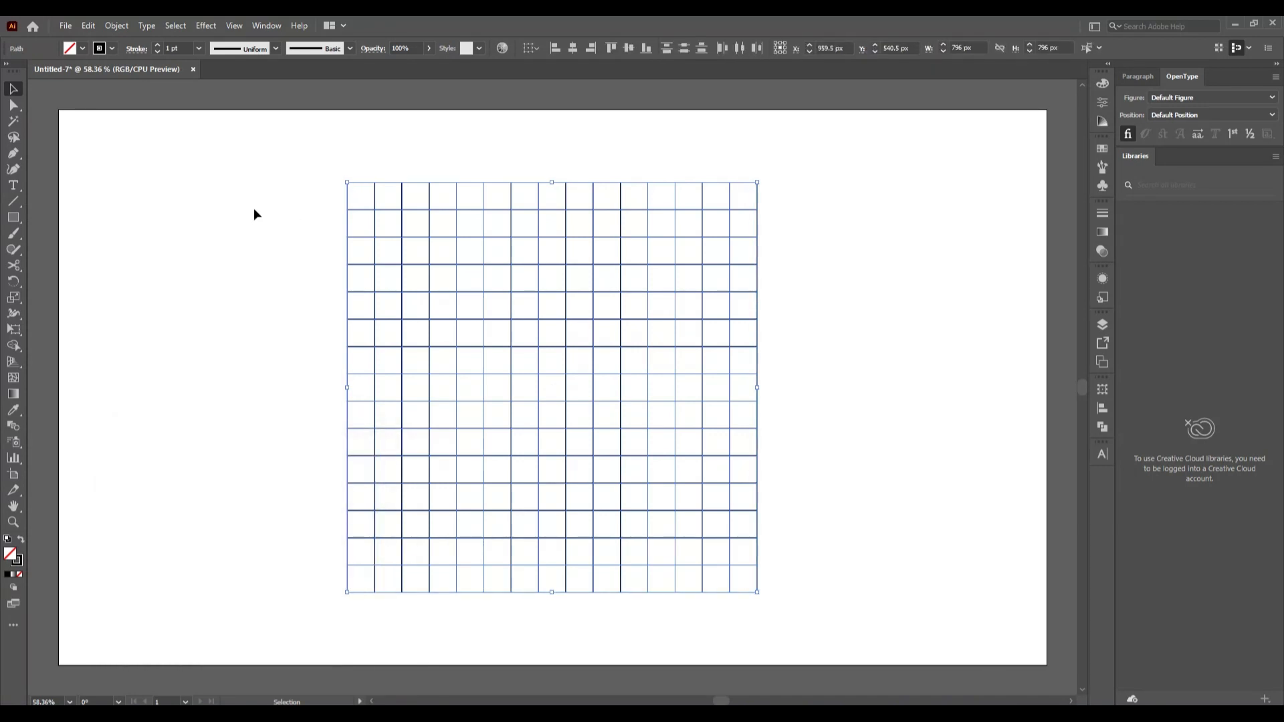
- Group all the grid cells and center the group horizontally and vertically on the artboard
left_click(287, 299)
left_click_drag(282, 164, 836, 613)
key("ctrl+g")
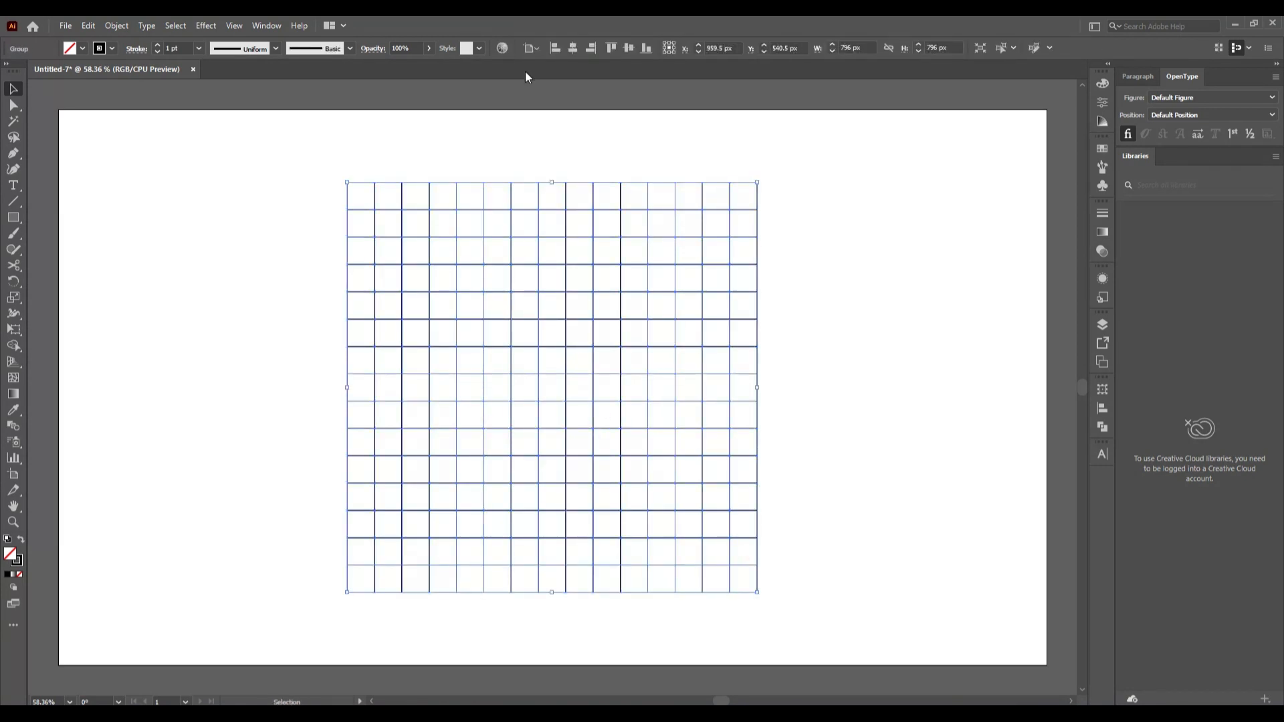
left_click(576, 47)
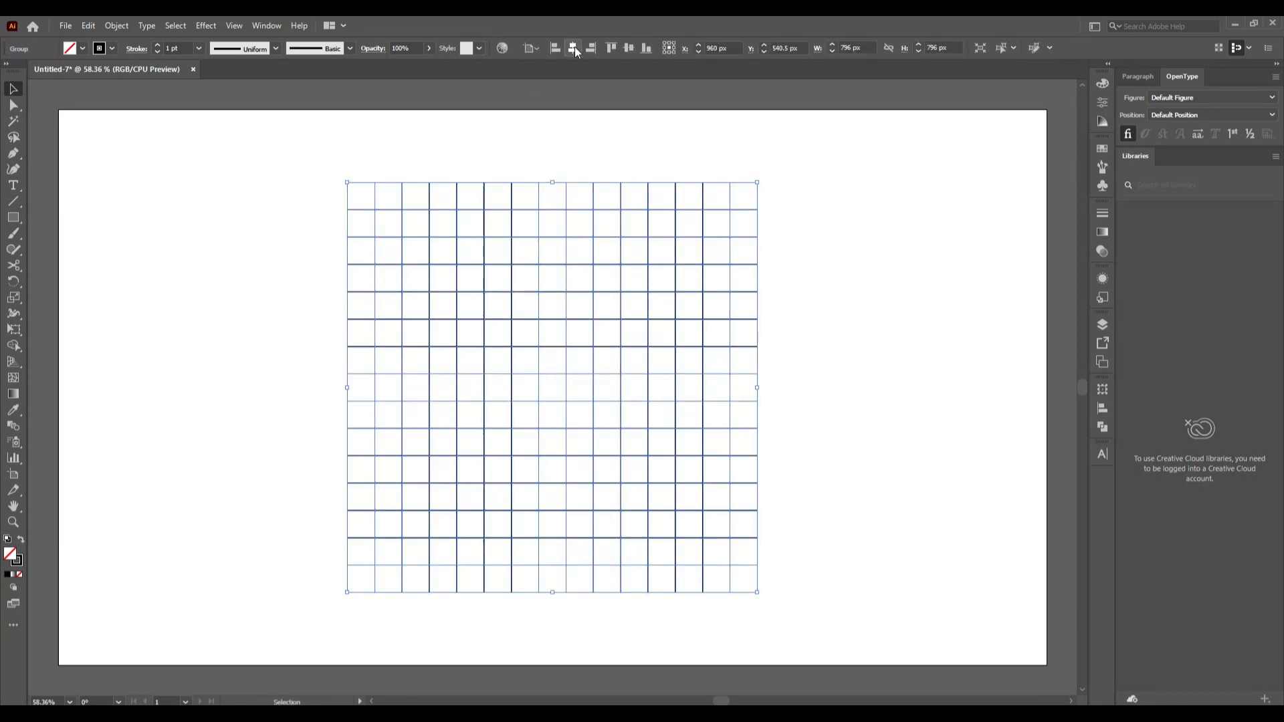
left_click(629, 47)
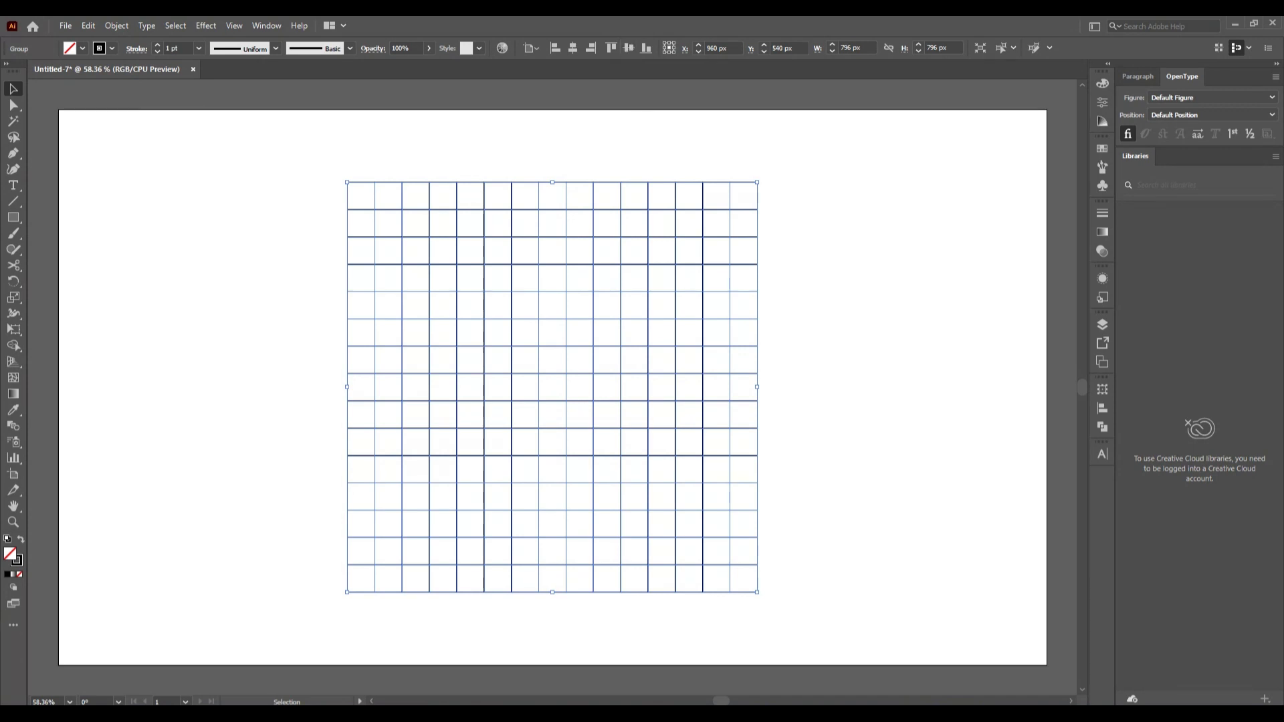
left_click(228, 307)
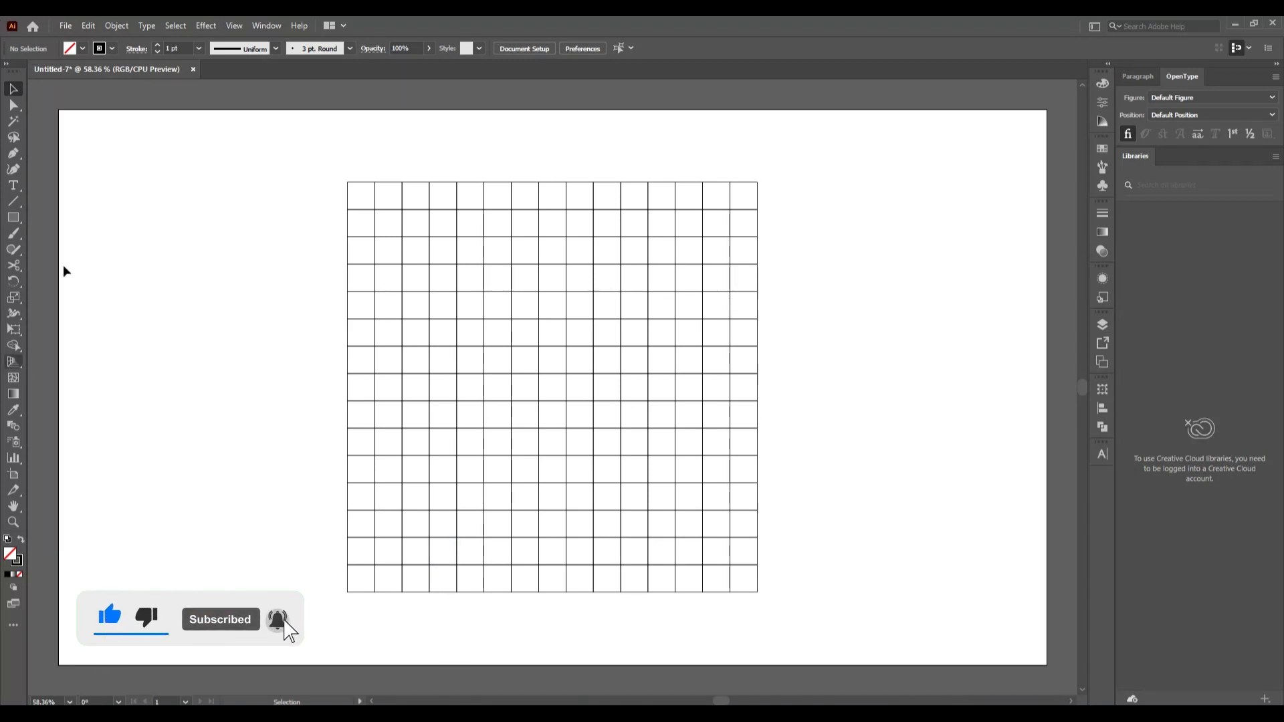
- Draw a circle about 84 px in diameter with the Ellipse tool in the empty area beside the grid
left_click(13, 218)
left_click(90, 251)
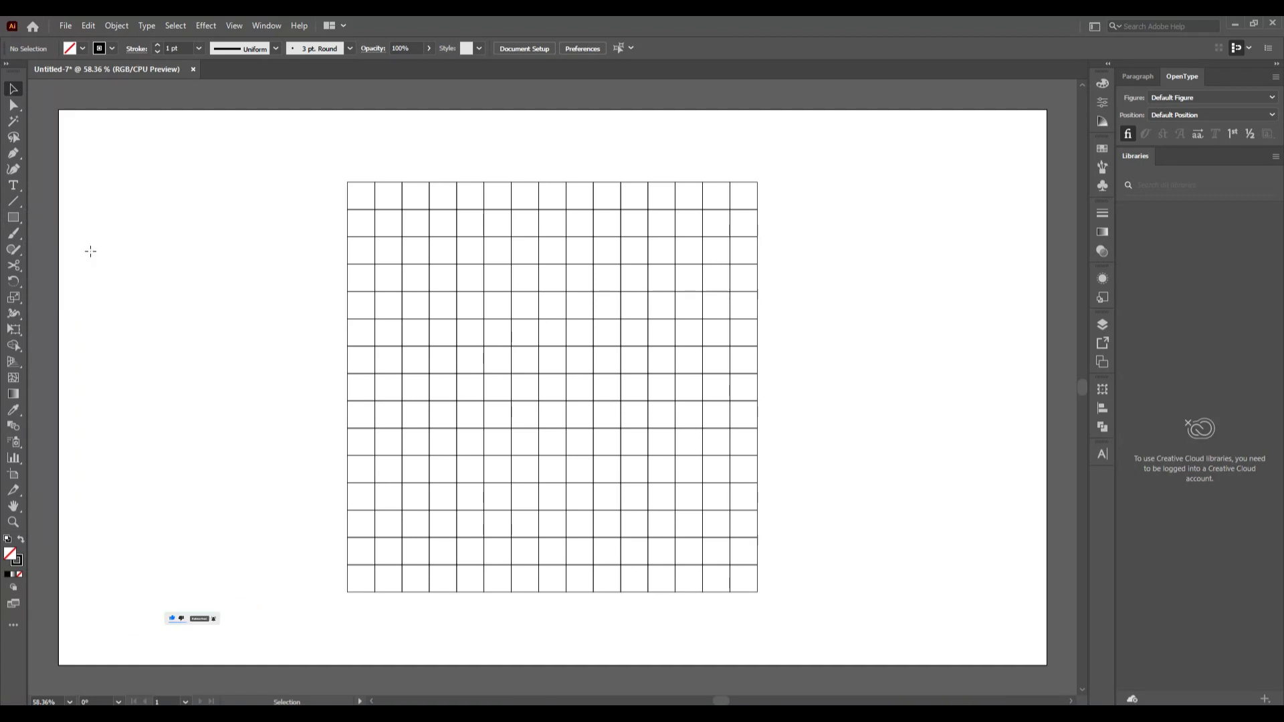
left_click_drag(233, 364, 241, 378)
left_click(14, 93)
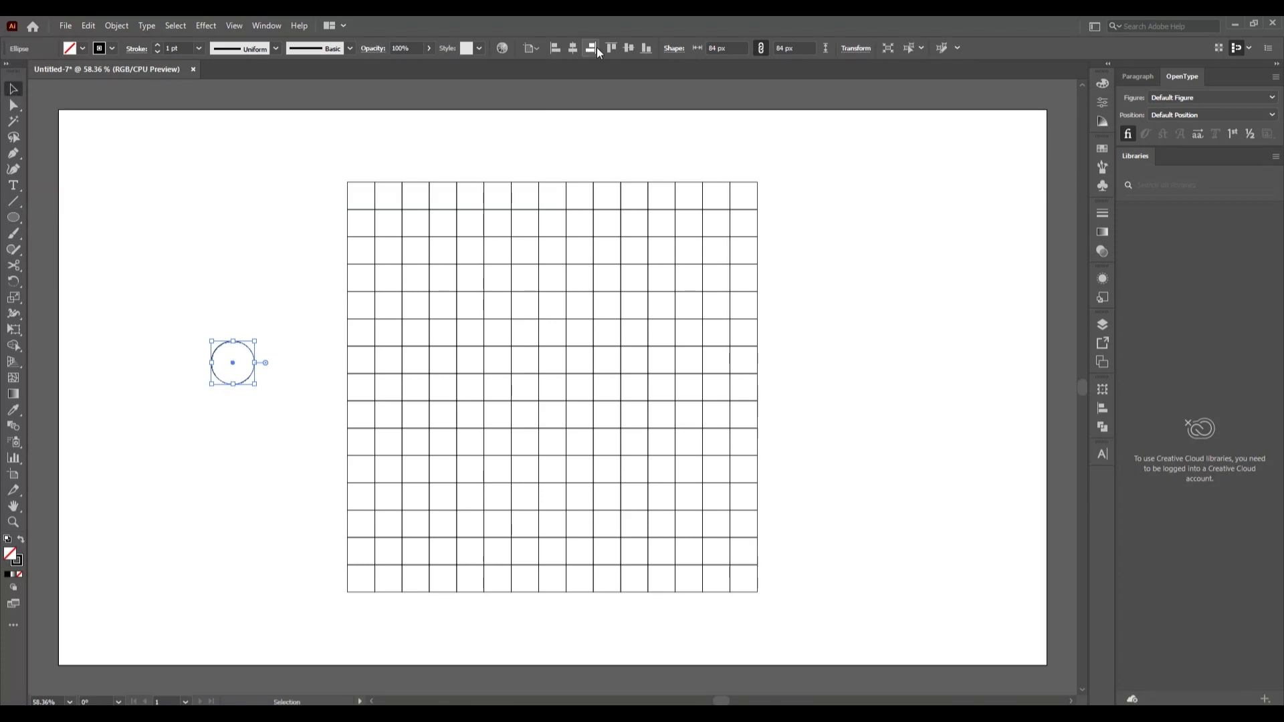
- Center the circle on the artboard and scale it from its center to 159 px, spanning three grid cells
left_click(572, 49)
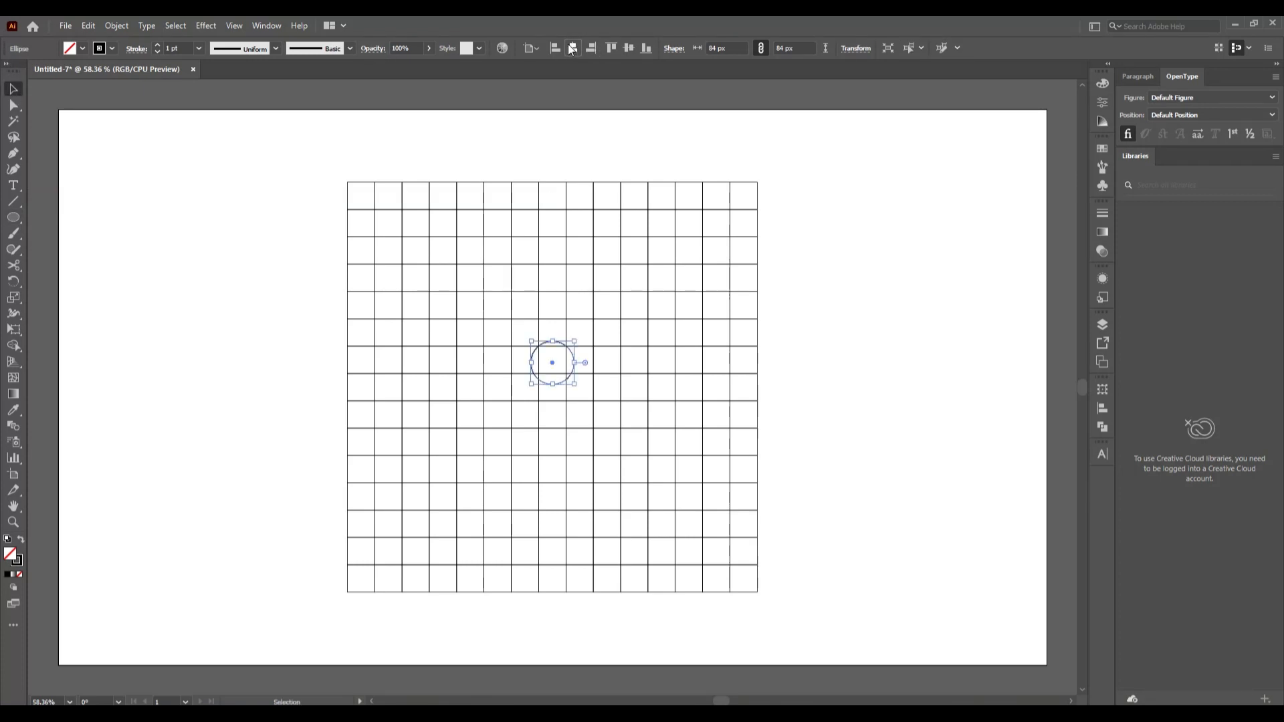
left_click(630, 48)
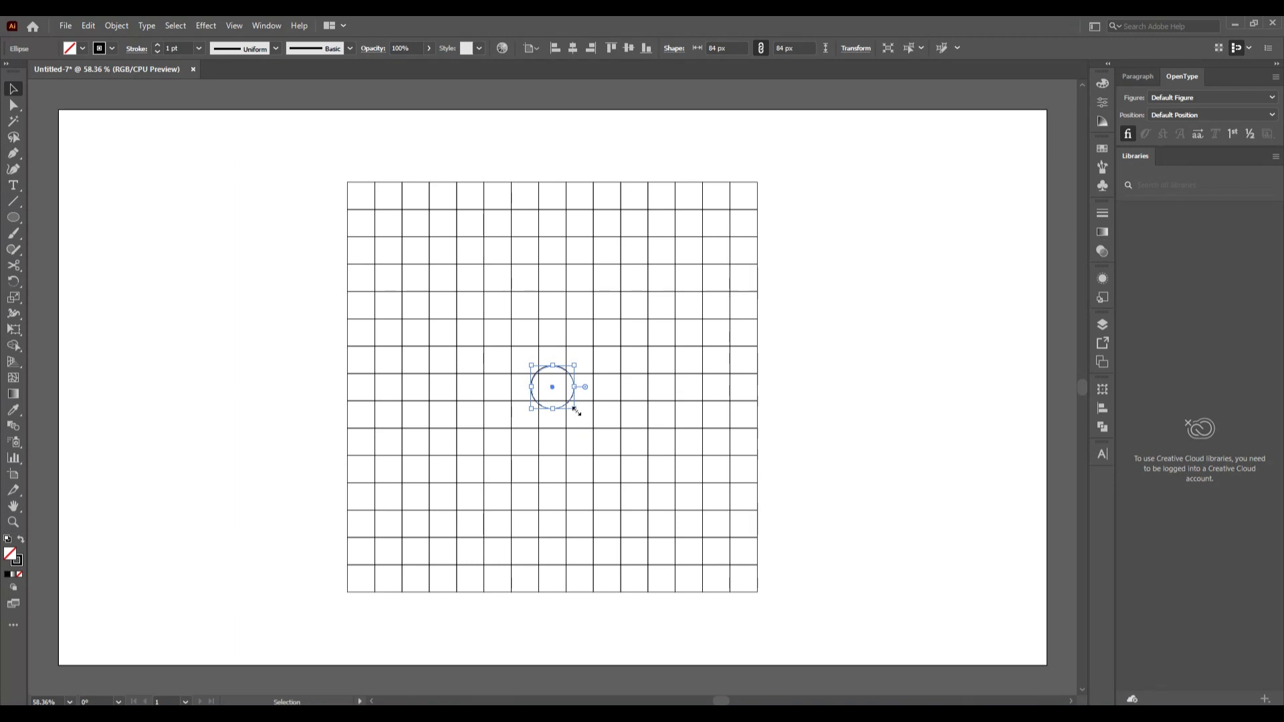
left_click_drag(575, 410, 593, 433)
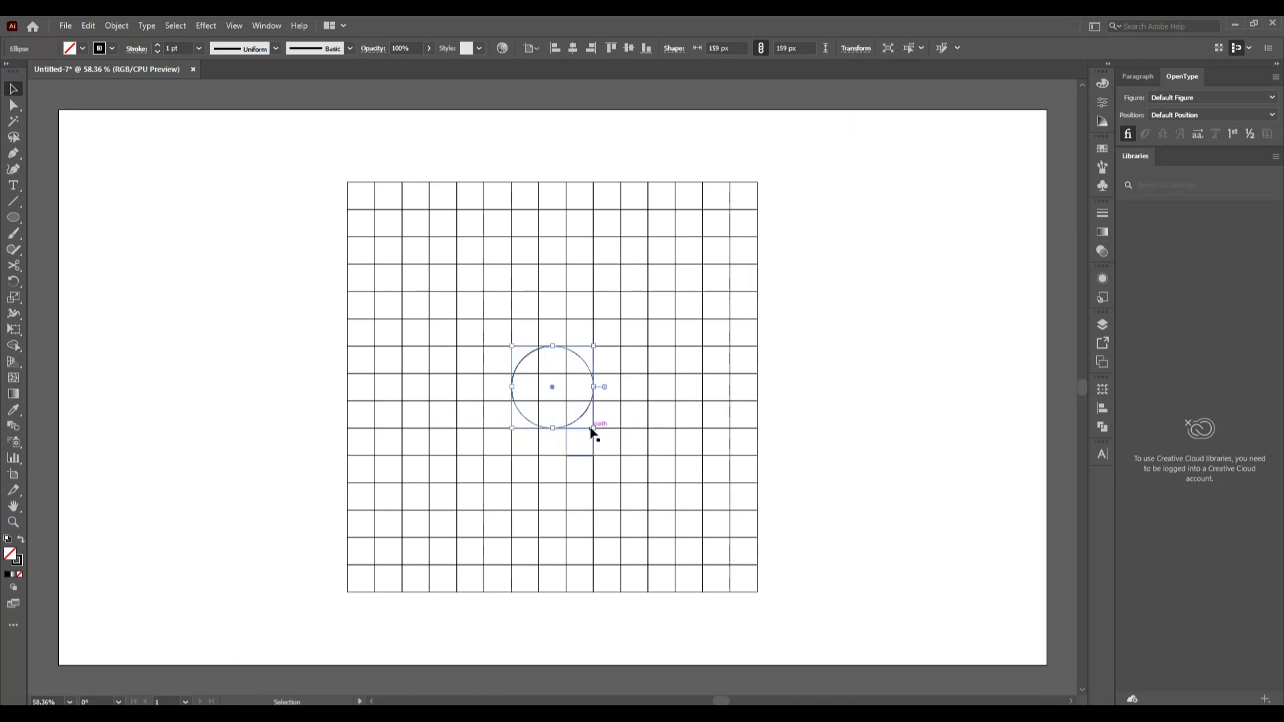
- Copy the 159 px circle, paste it in place, and scale the copy from its center to 265 px, spanning five cells
left_click(94, 27)
left_click(141, 93)
left_click(91, 28)
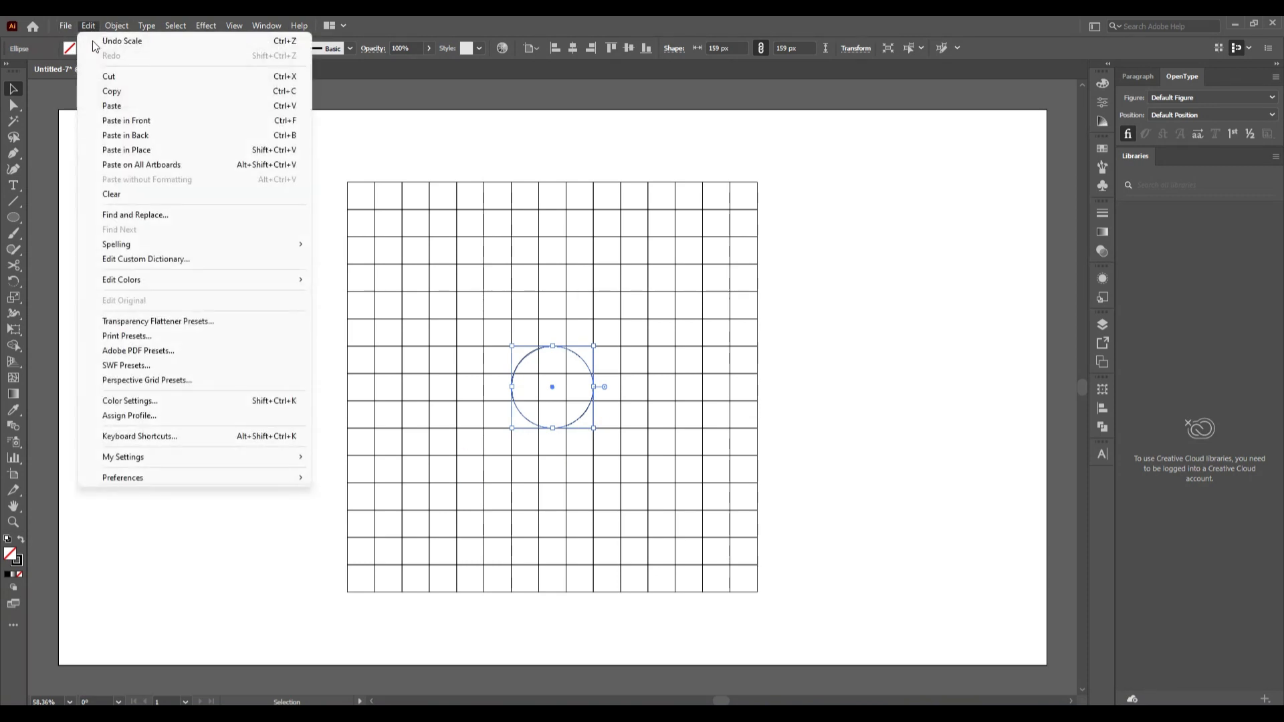
left_click(182, 151)
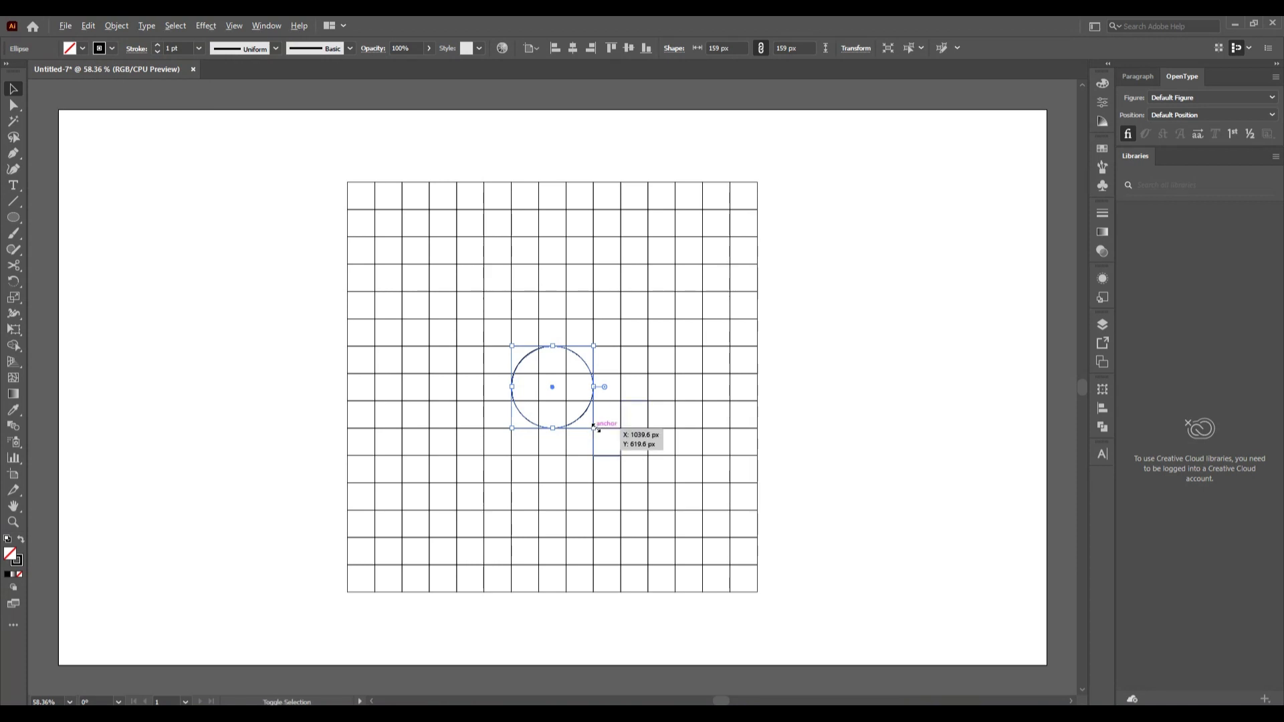
left_click_drag(594, 426, 616, 460)
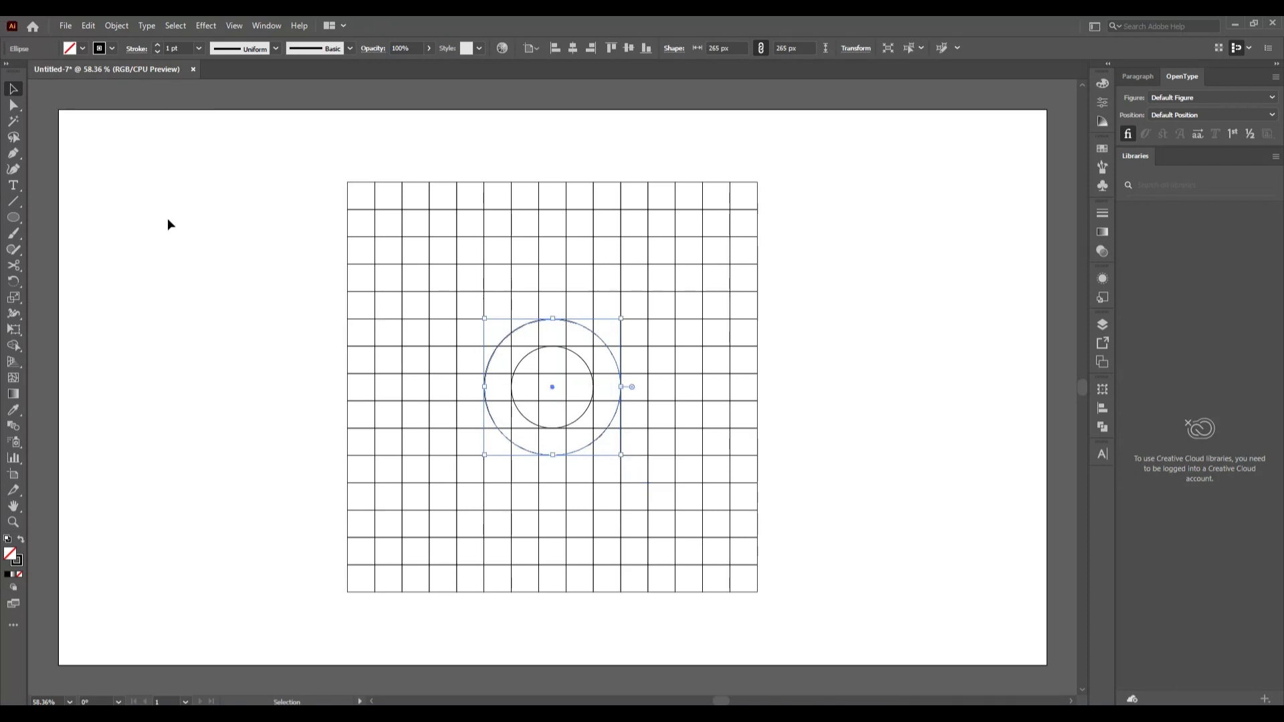
- Copy the 265 px circle, paste it in place, and scale the copy from its center to 371 px, spanning seven cells
left_click(87, 25)
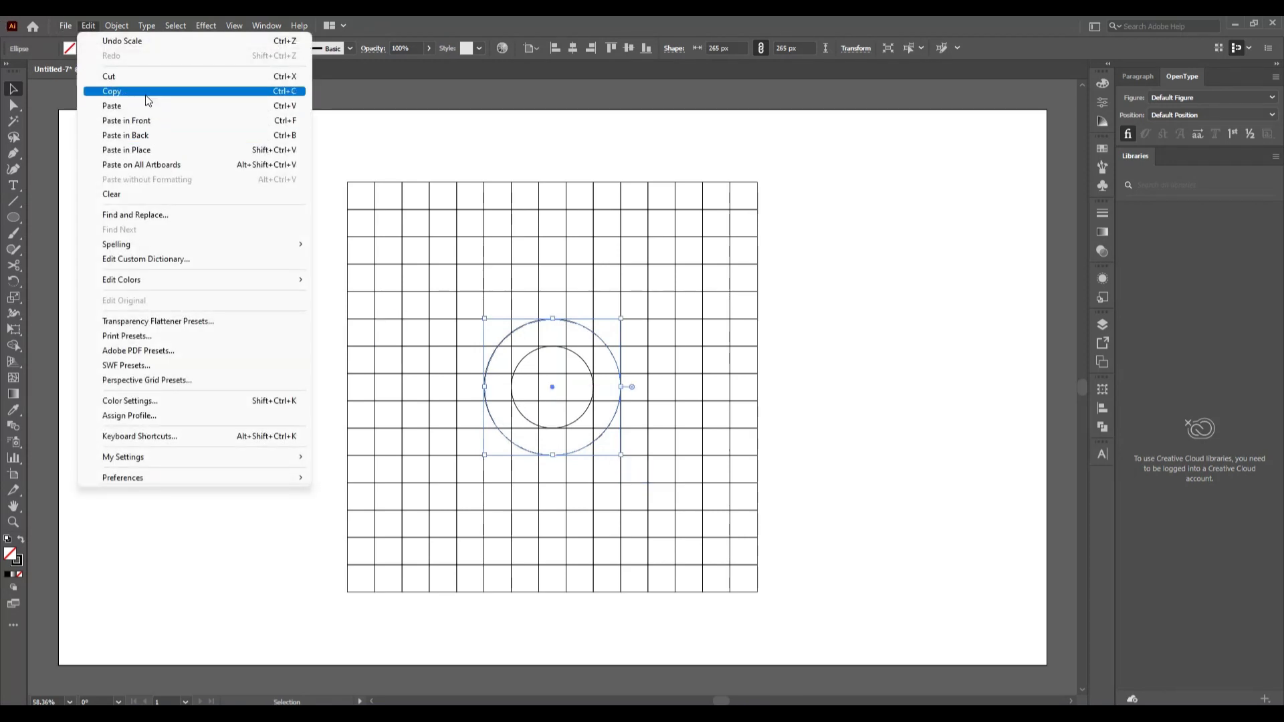
left_click(147, 93)
left_click(89, 25)
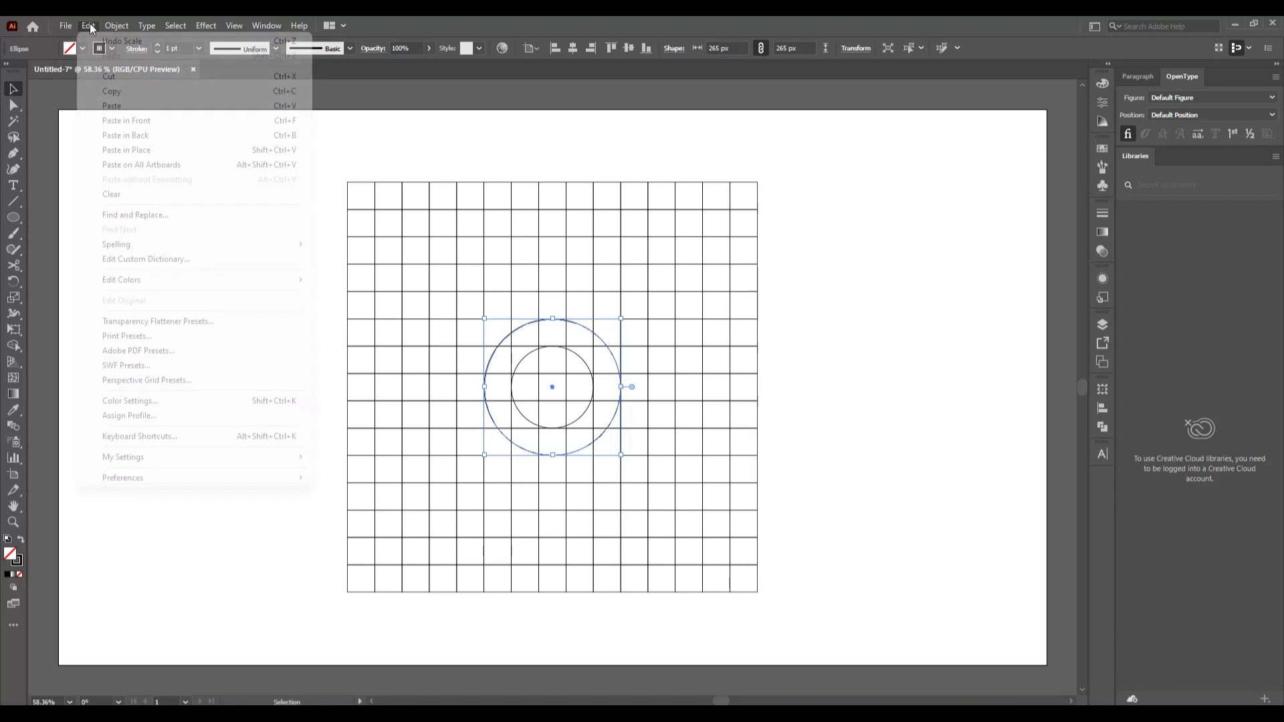
left_click(172, 153)
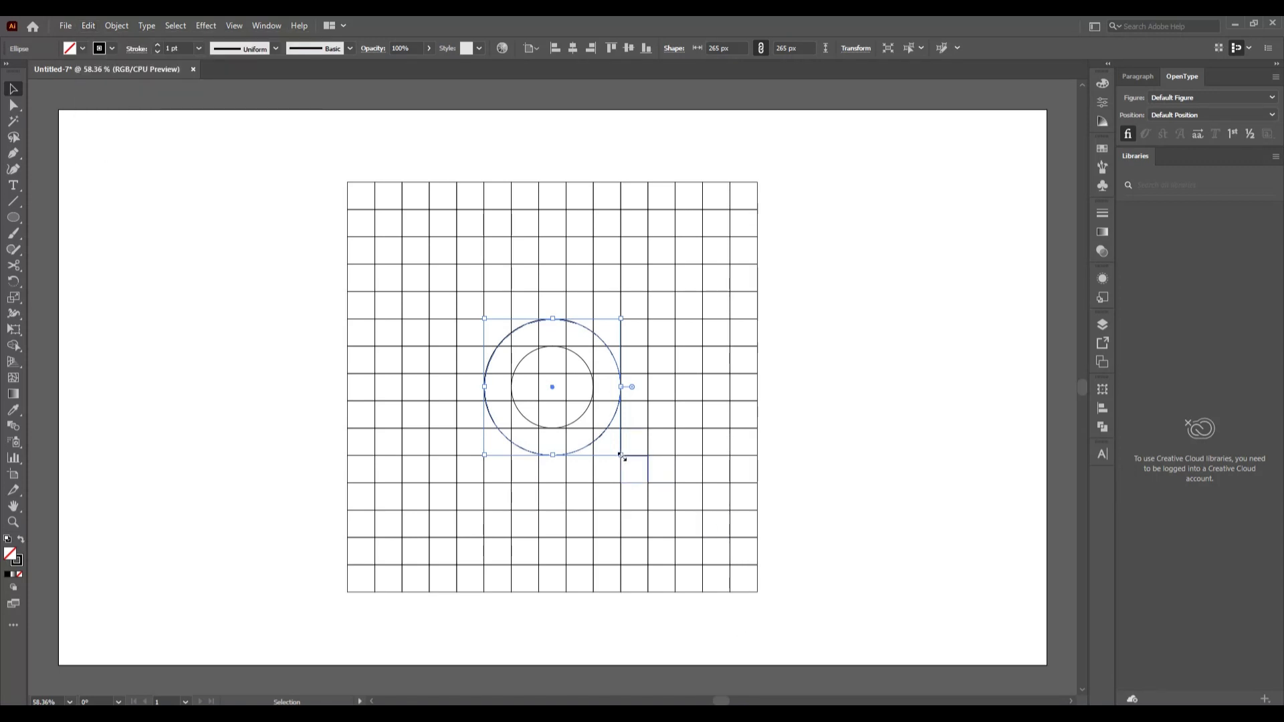
left_click_drag(620, 456, 649, 483)
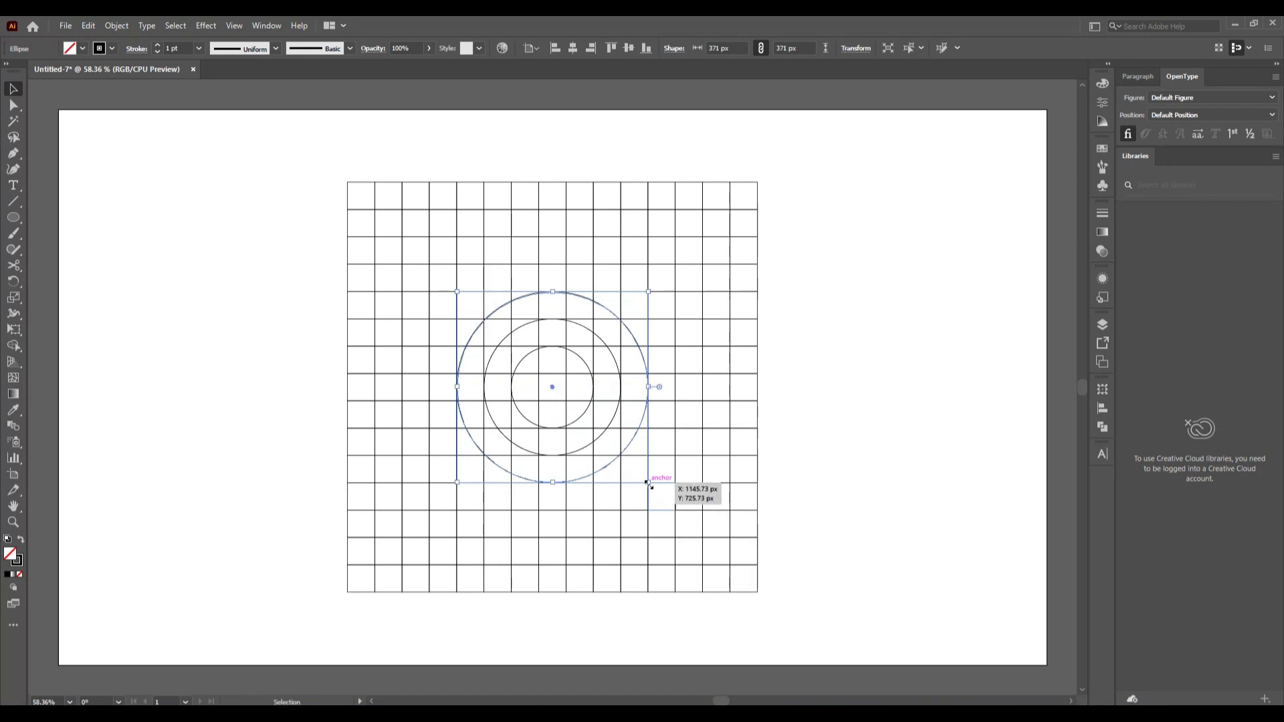
- Copy the 371 px circle, paste it in place, and scale the copy from its center to 477 px, spanning nine cells
left_click(89, 26)
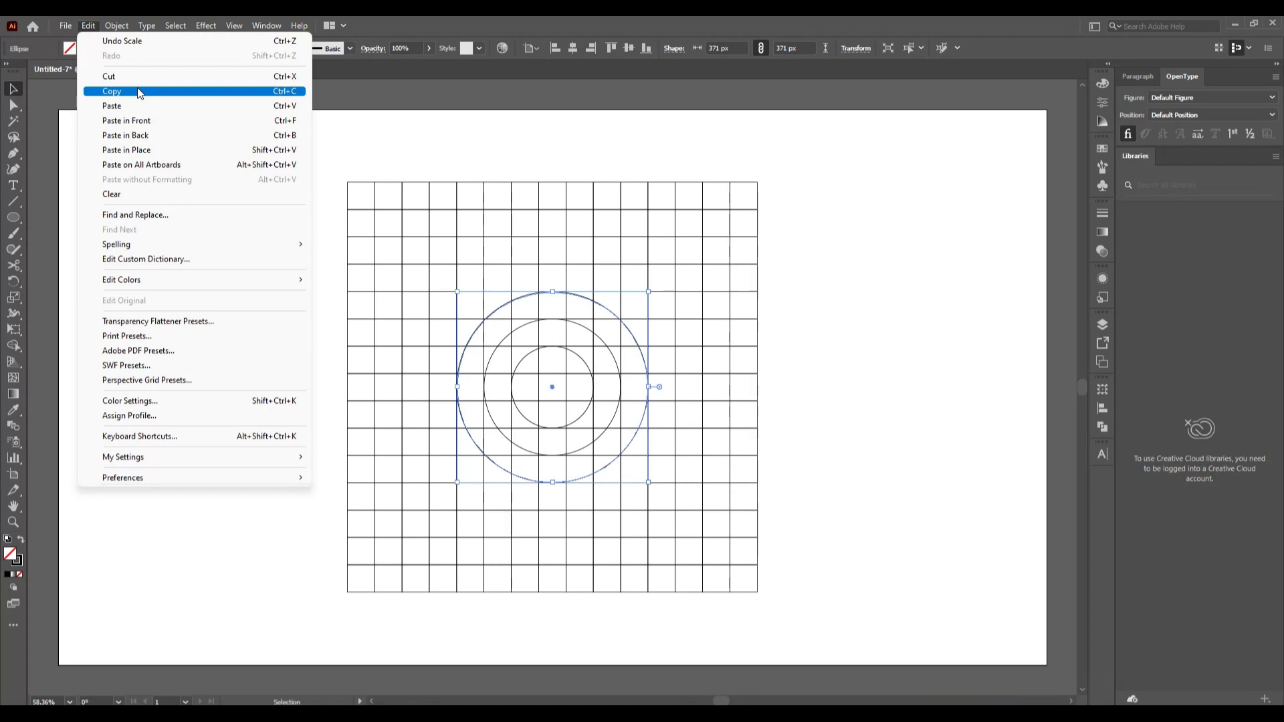
left_click(138, 91)
left_click(92, 26)
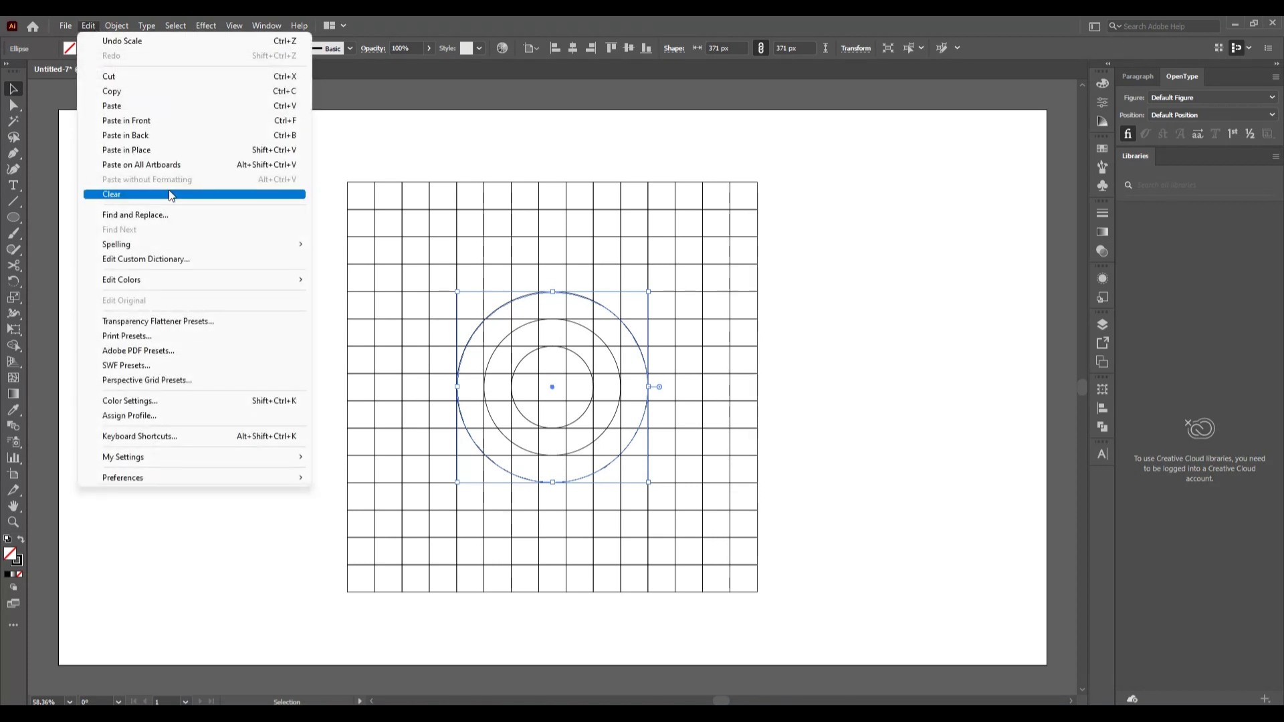
left_click(164, 150)
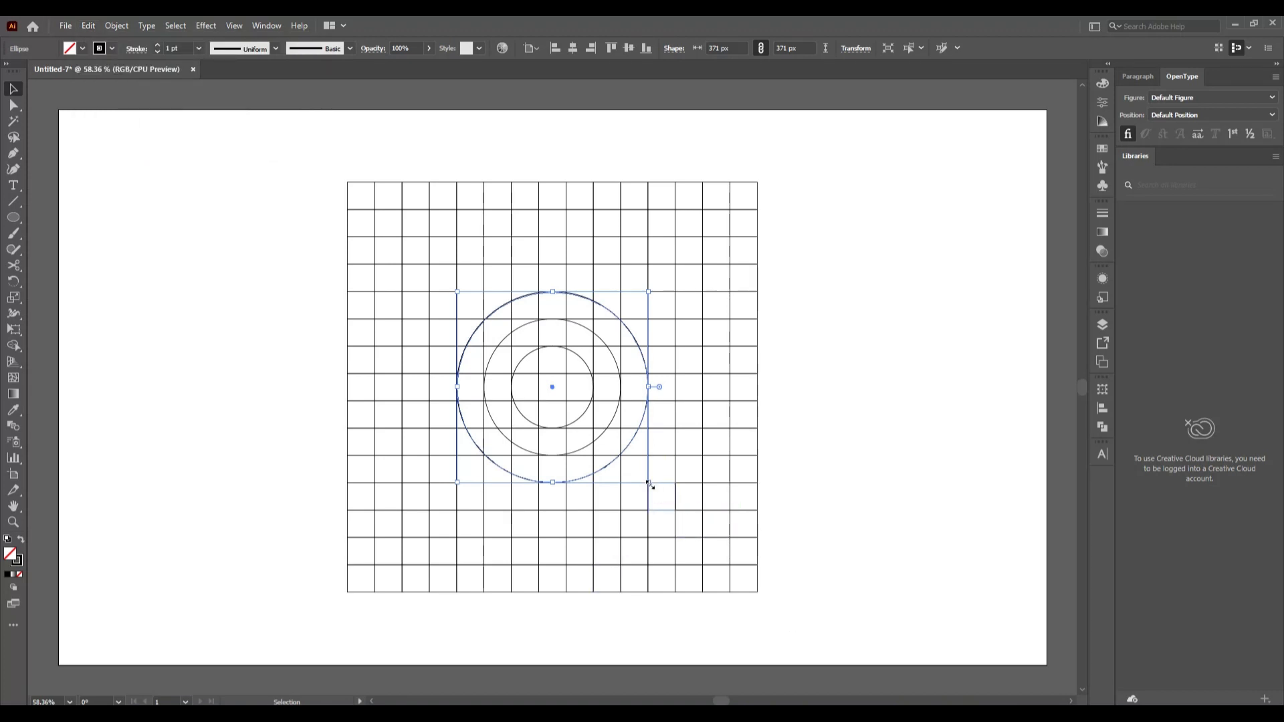
left_click_drag(649, 484, 676, 511)
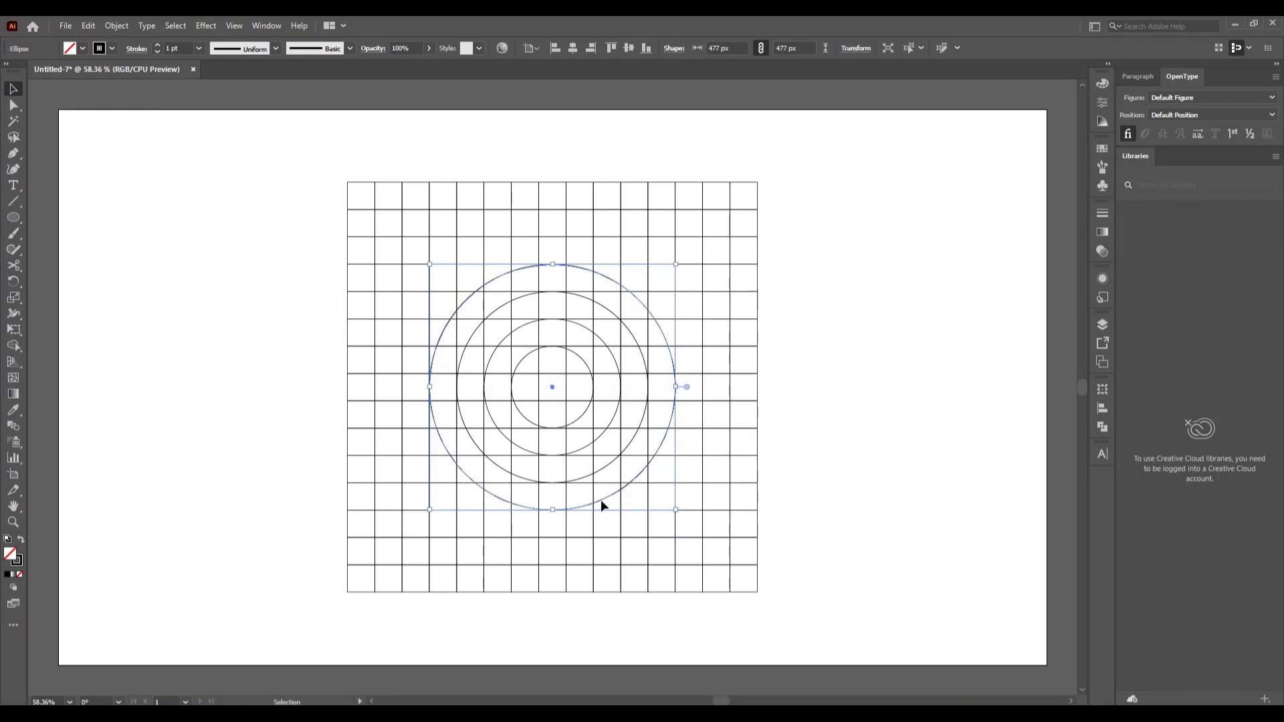
- Select all four concentric circles without the grid and group them
left_click(605, 456, "shift")
left_click(803, 435)
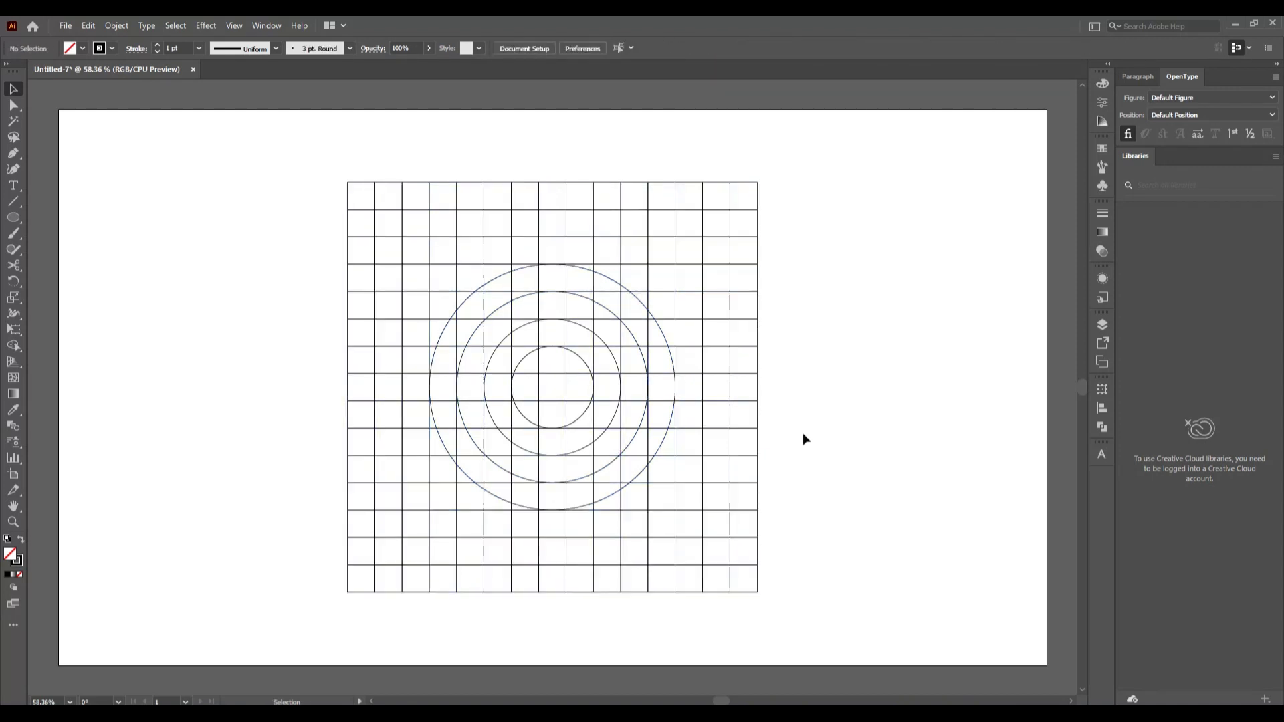
left_click(641, 477)
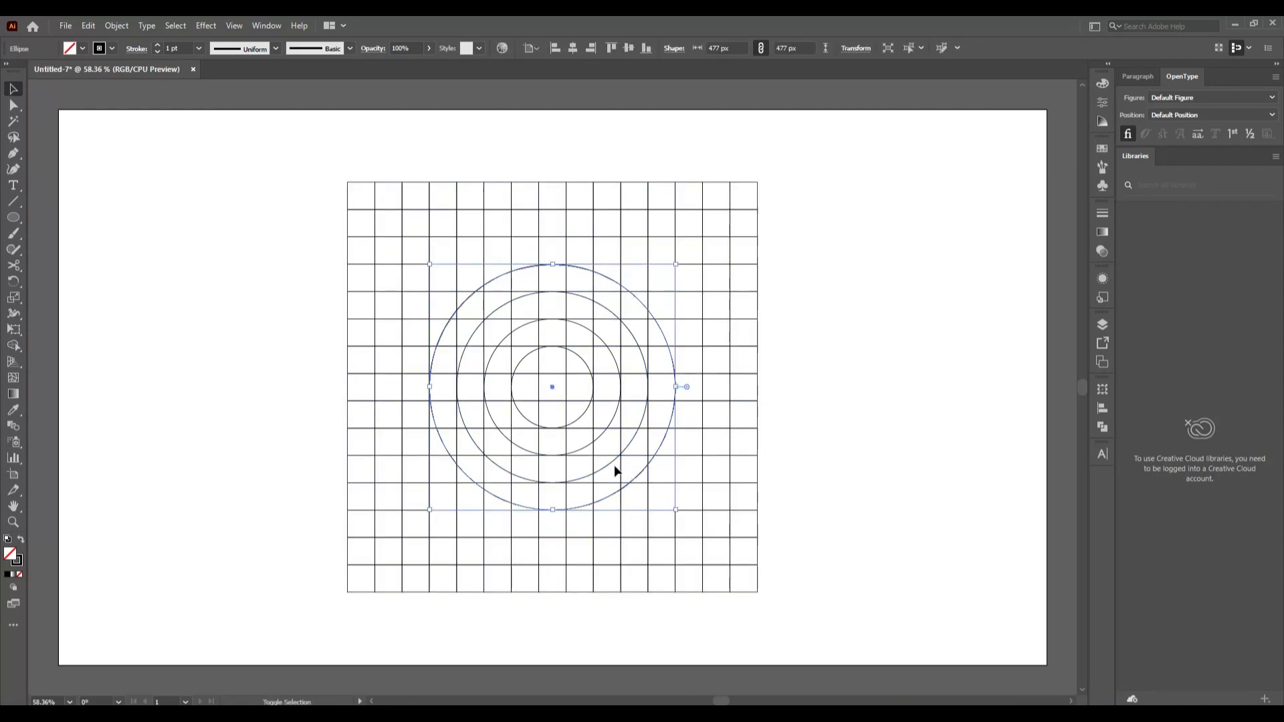
left_click(612, 462, "shift")
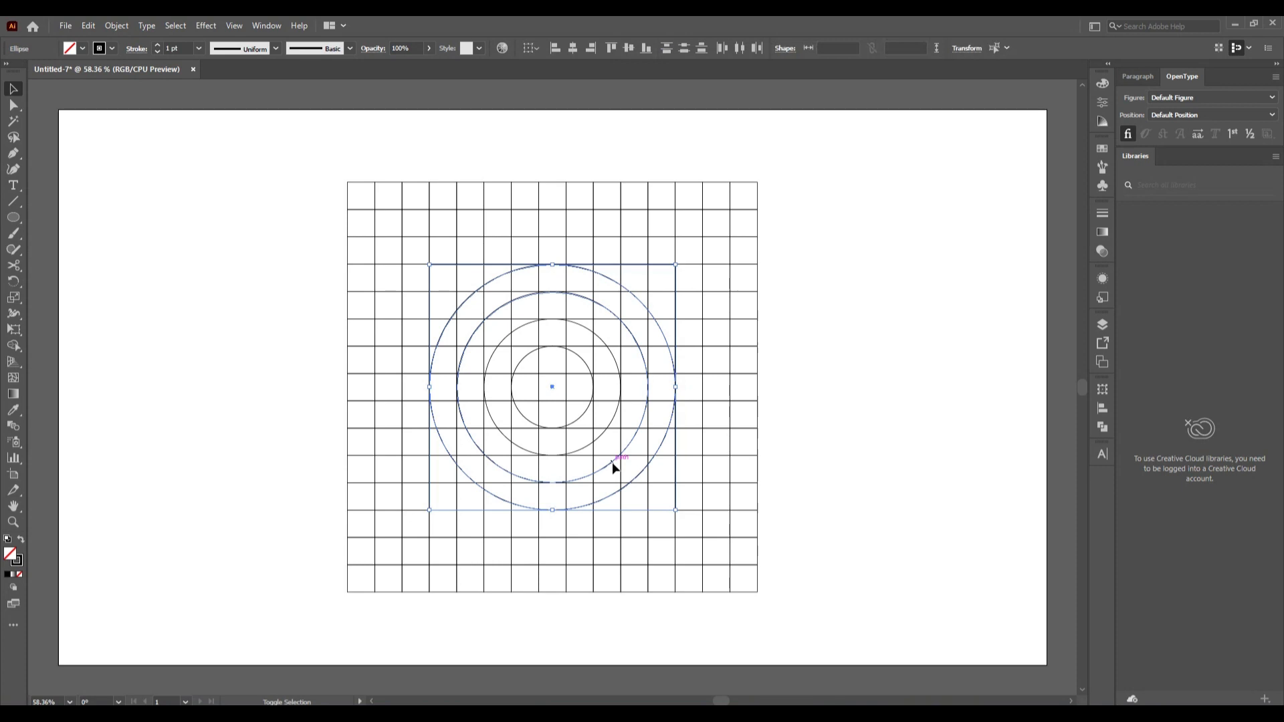
right_click(580, 420)
left_click(628, 503)
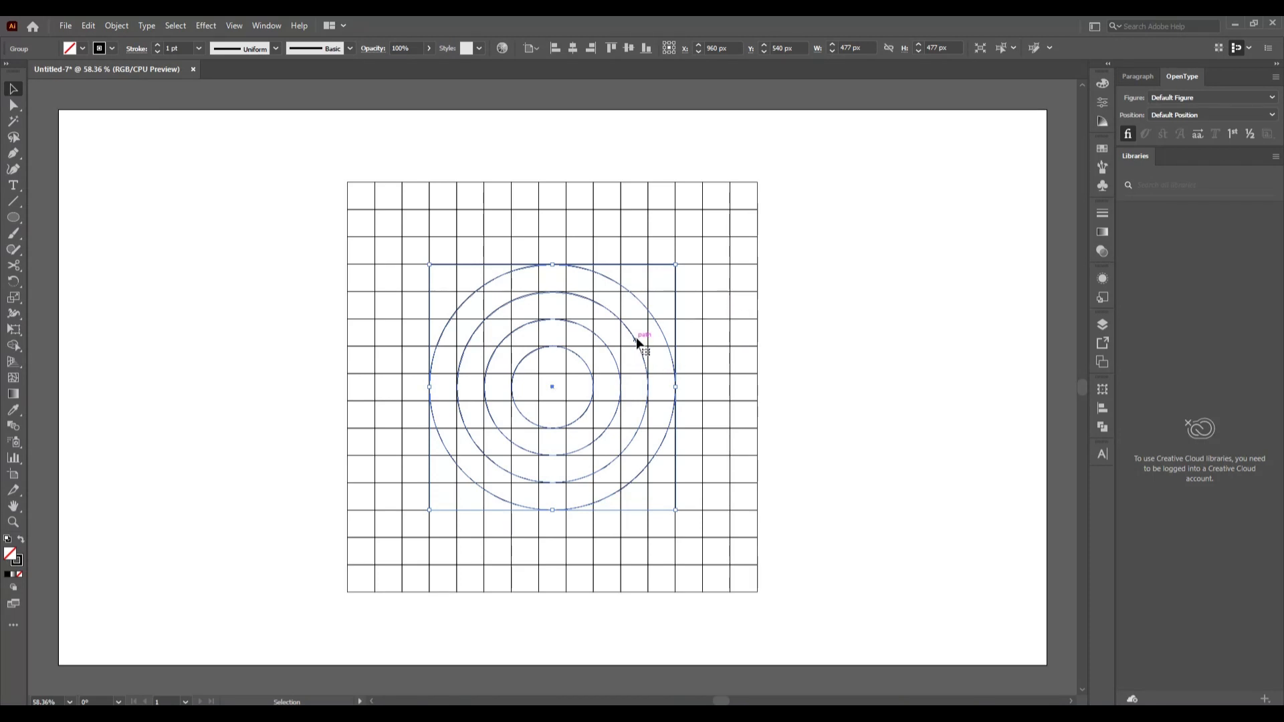
- Move the circle group 106 px right and 159 px up, touching the grid's top edge and one cell from its right edge
left_click_drag(636, 342, 664, 288)
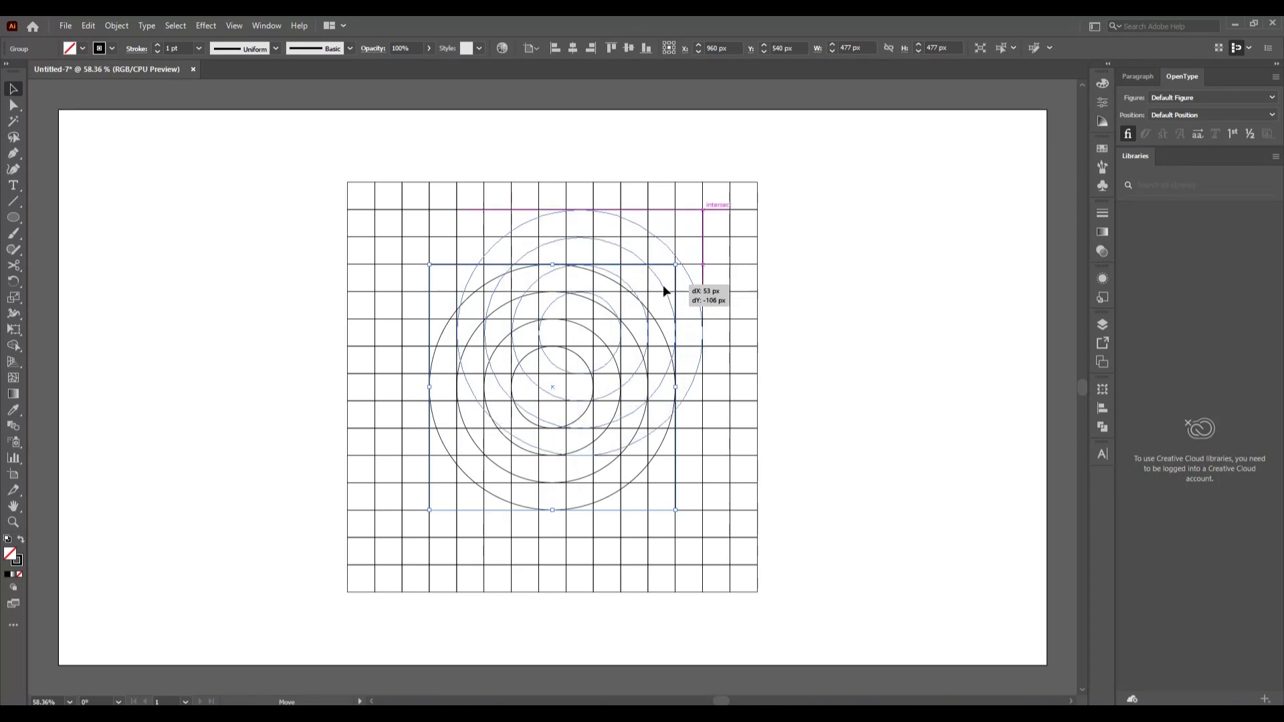
left_click_drag(663, 284, 663, 285)
left_click(857, 468)
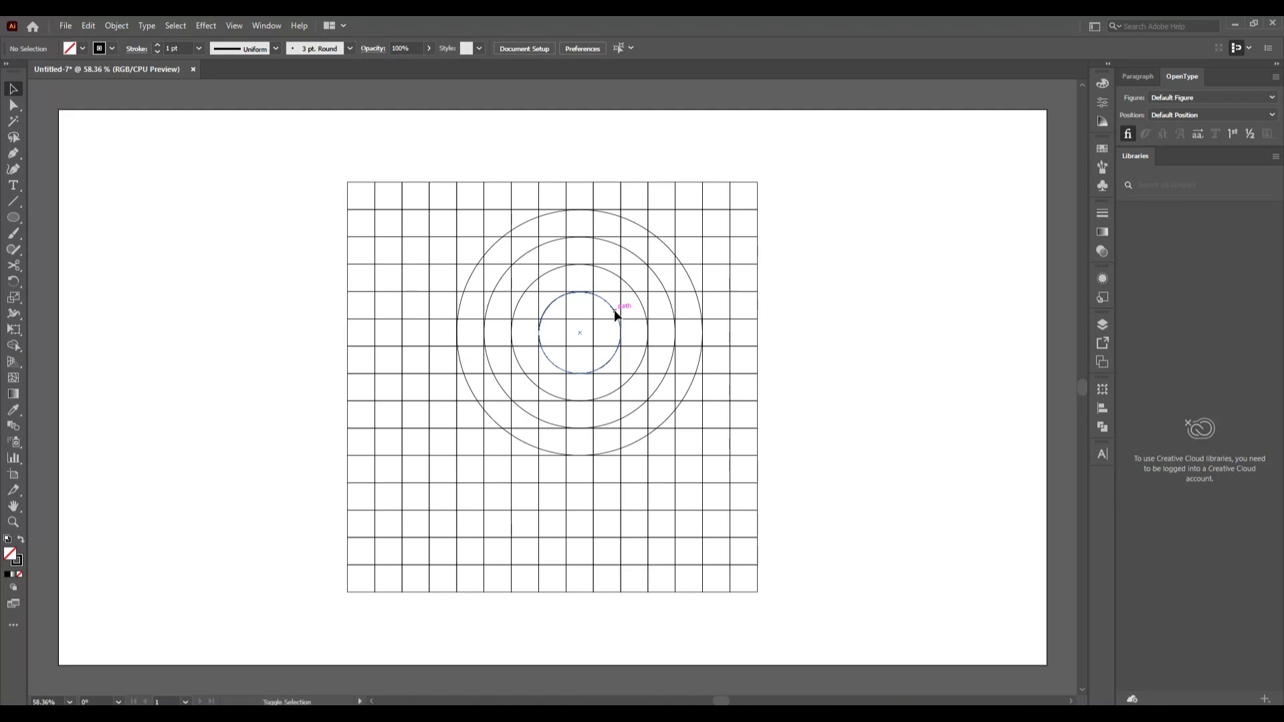
left_click_drag(613, 310, 608, 283)
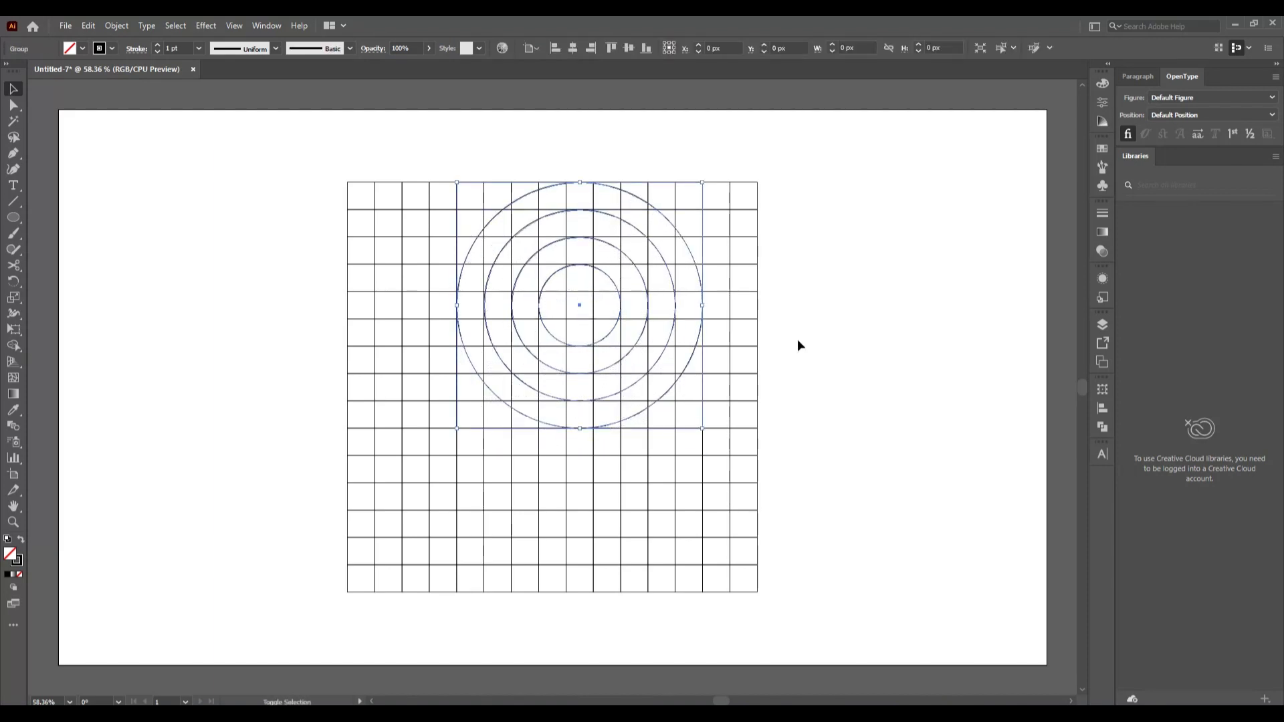
left_click(894, 351)
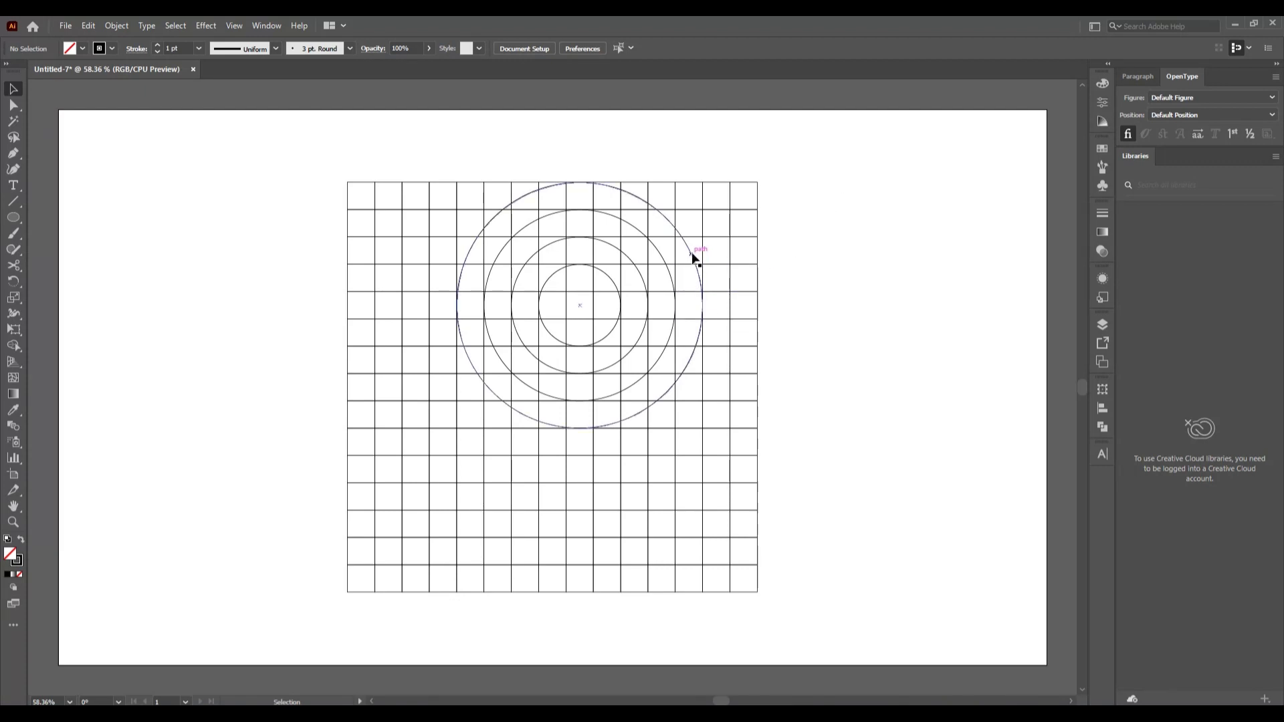
left_click_drag(696, 254, 716, 249)
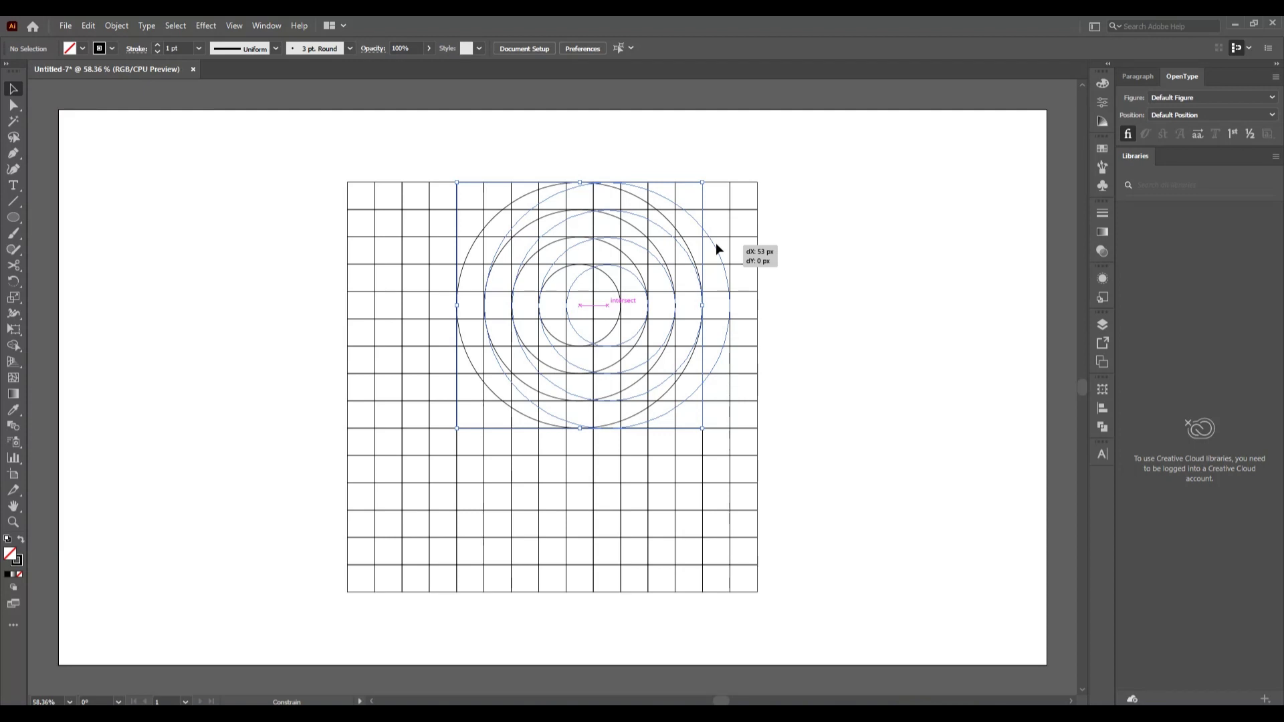
left_click_drag(715, 249, 716, 249)
left_click(896, 331)
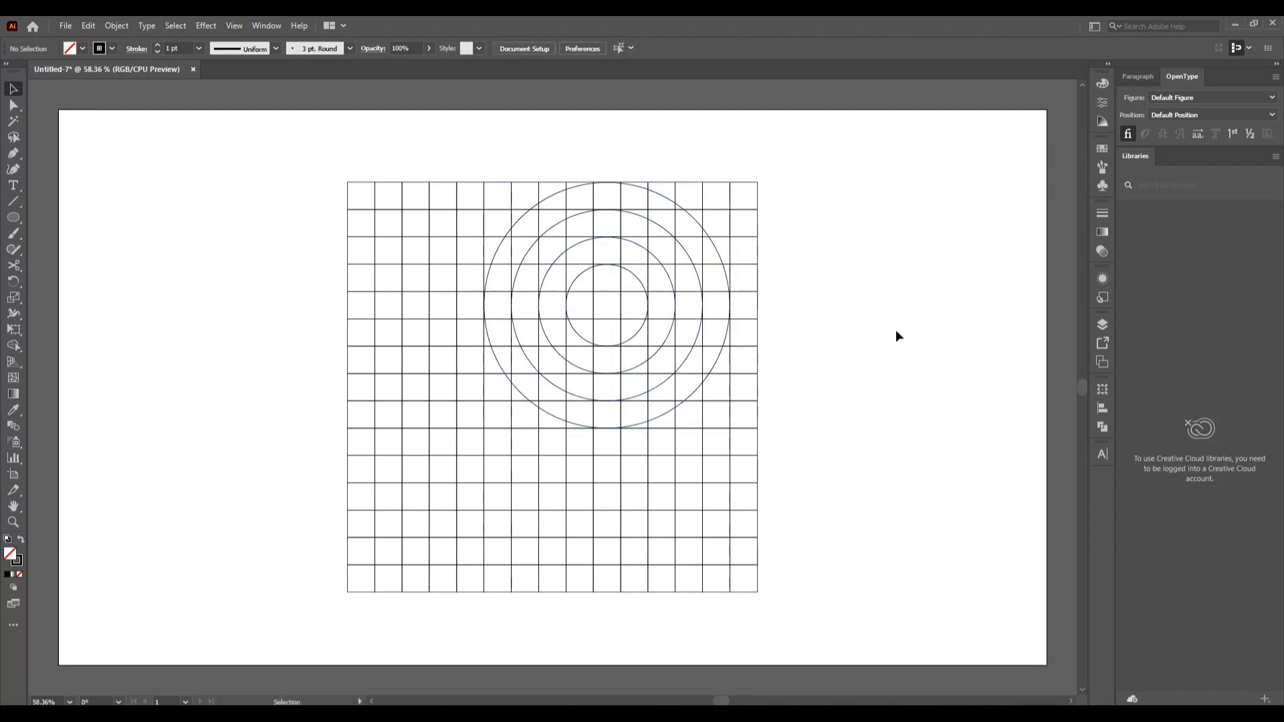
- Draw a diagonal line about 525 px long at 315° through the circles' center, running from upper left to lower right between grid intersections
left_click(13, 201)
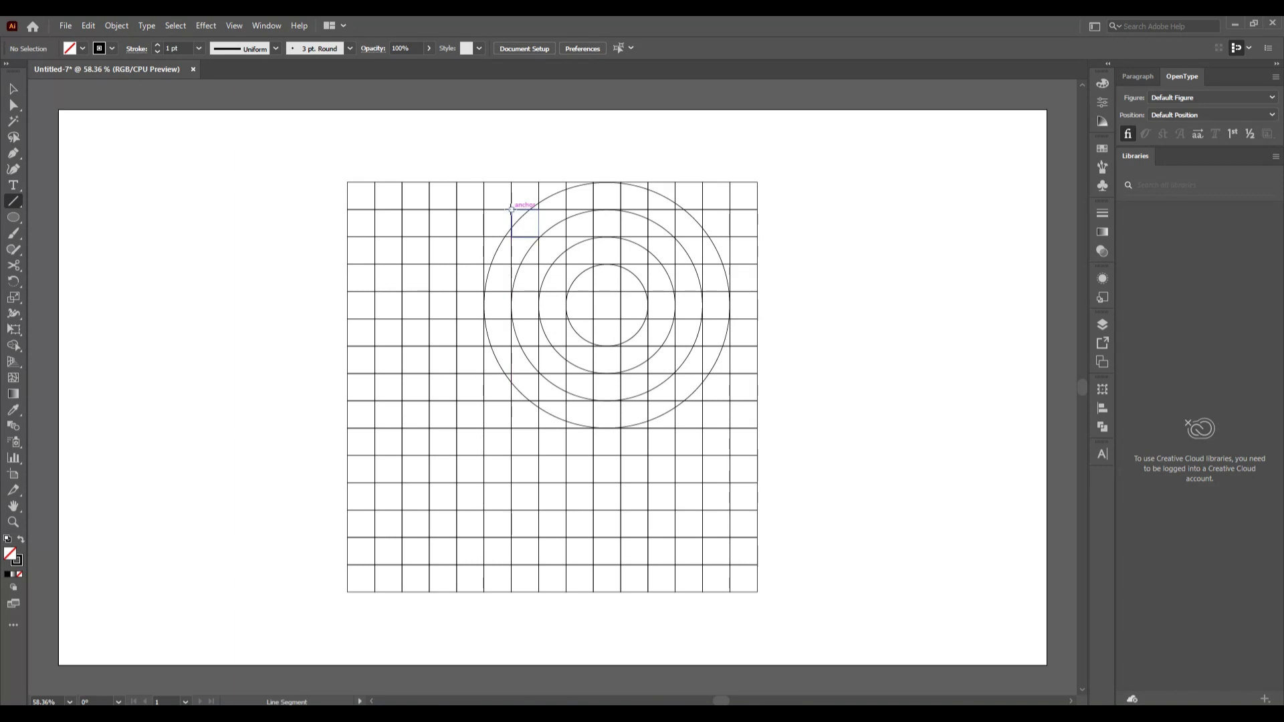
left_click_drag(511, 208, 703, 400)
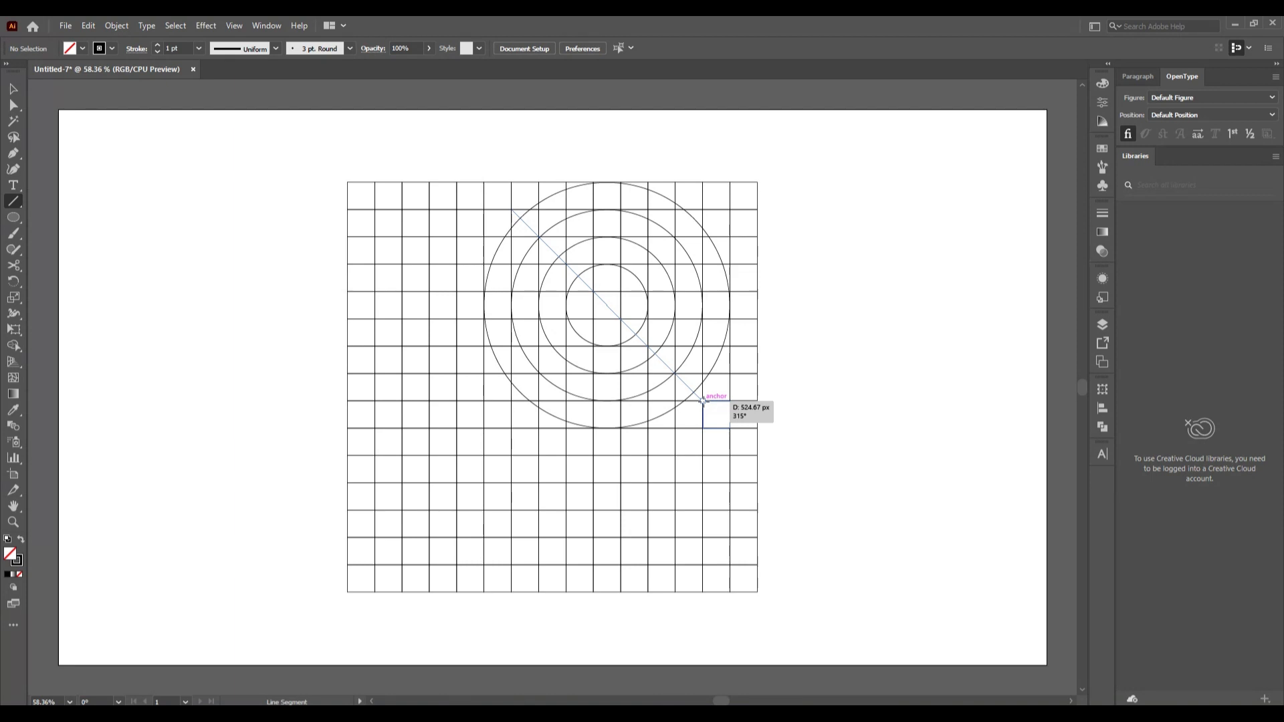
left_click_drag(703, 400, 703, 400)
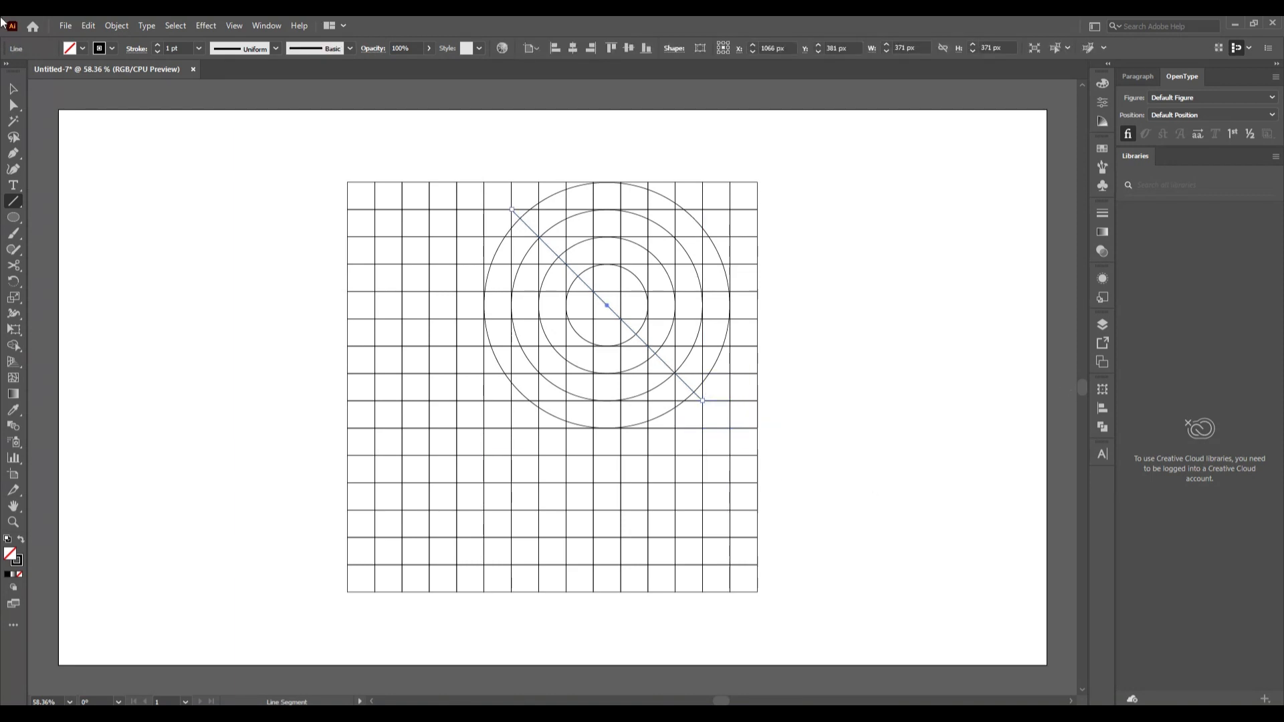
left_click(14, 88)
left_click(89, 273)
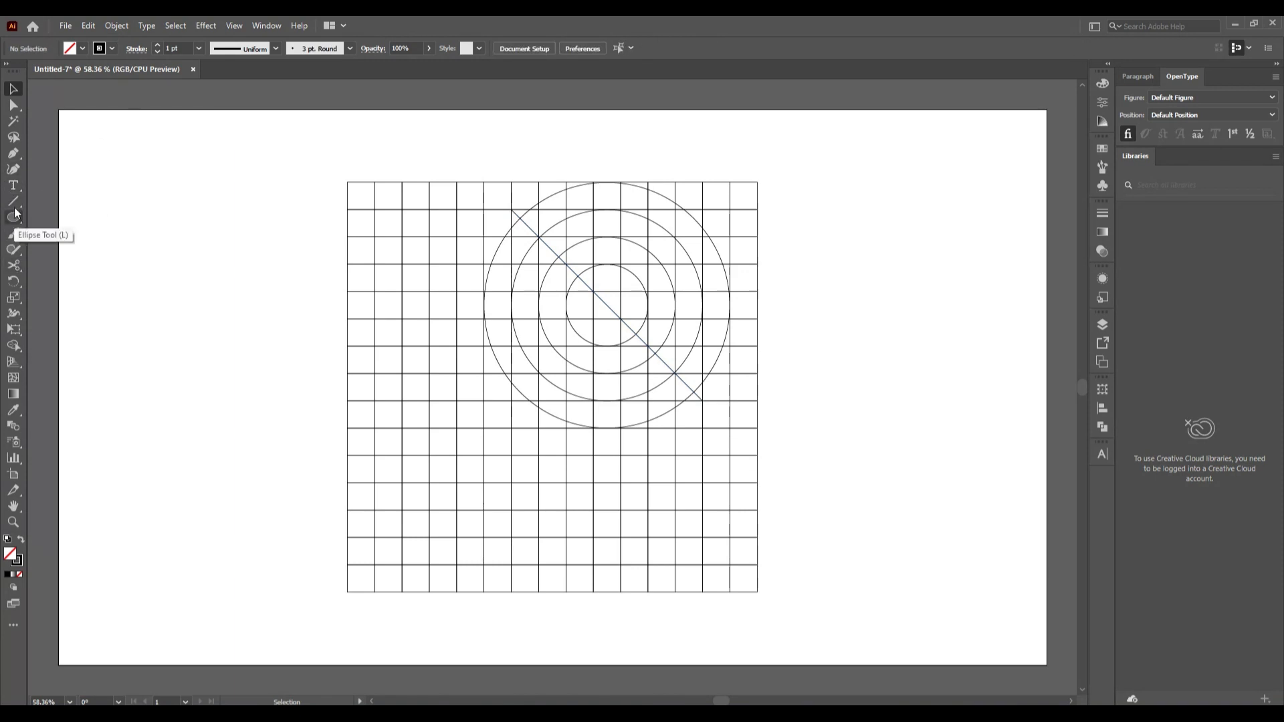
- Draw a straight Pen line from the diagonal's lower intersection with the outermost circle to the grid's bottom edge, five cells from its left side
left_click(14, 154)
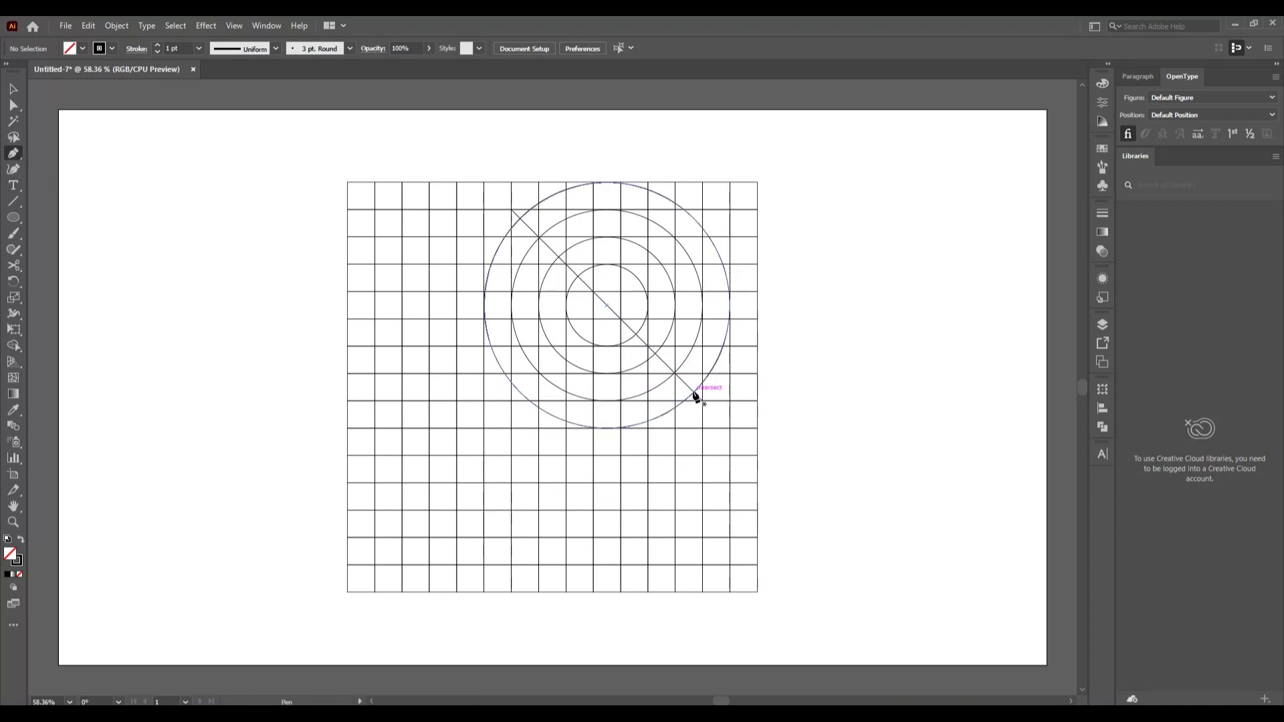
key("ctrl+1")
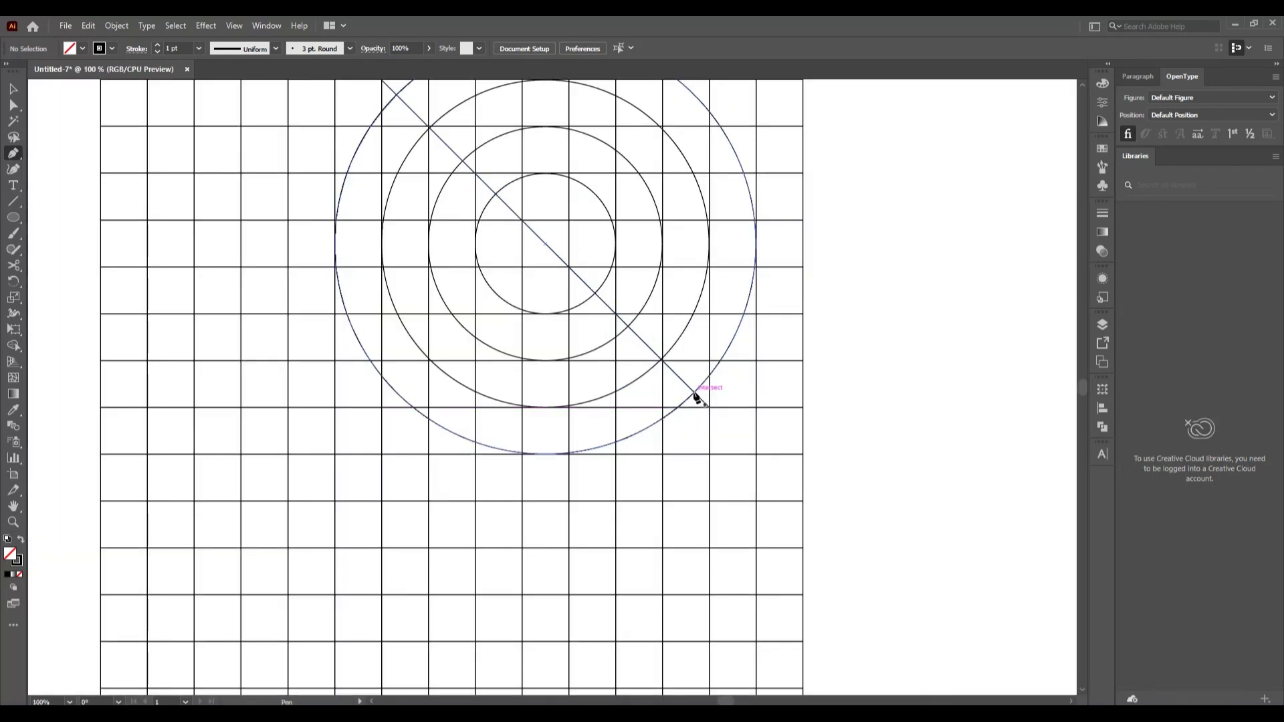
left_click(694, 394)
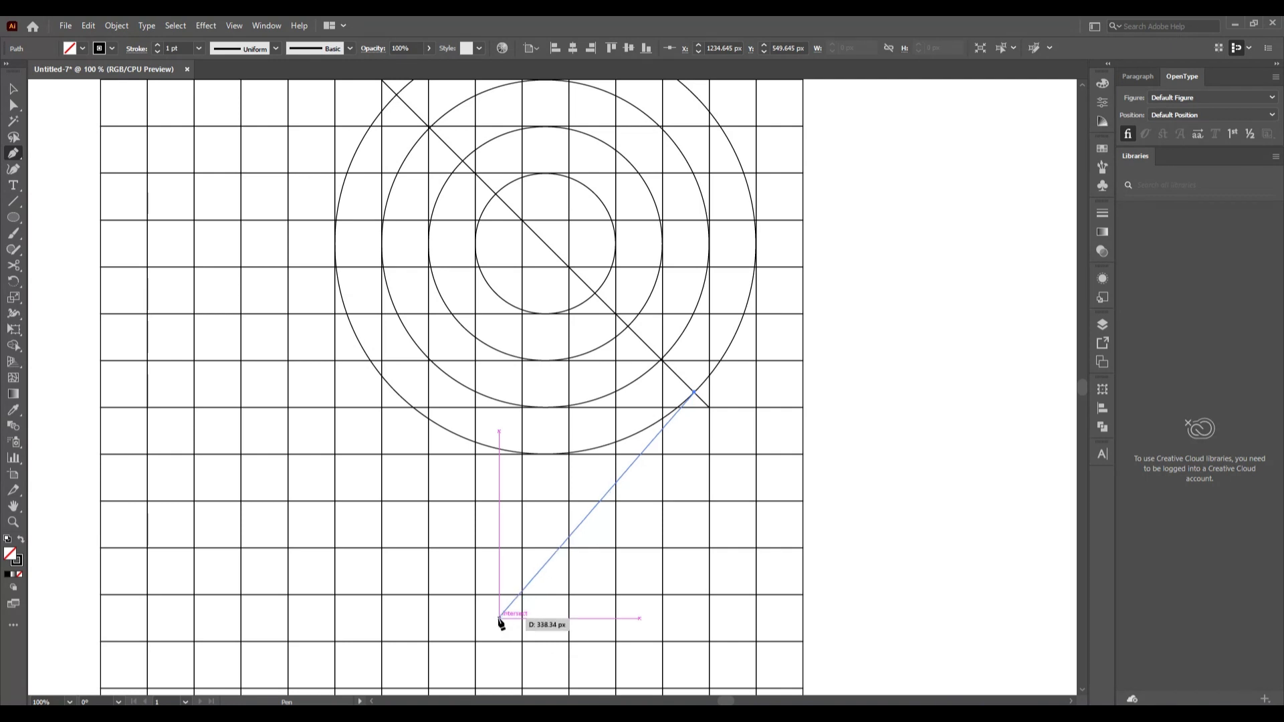
scroll(501, 622, "down", 2)
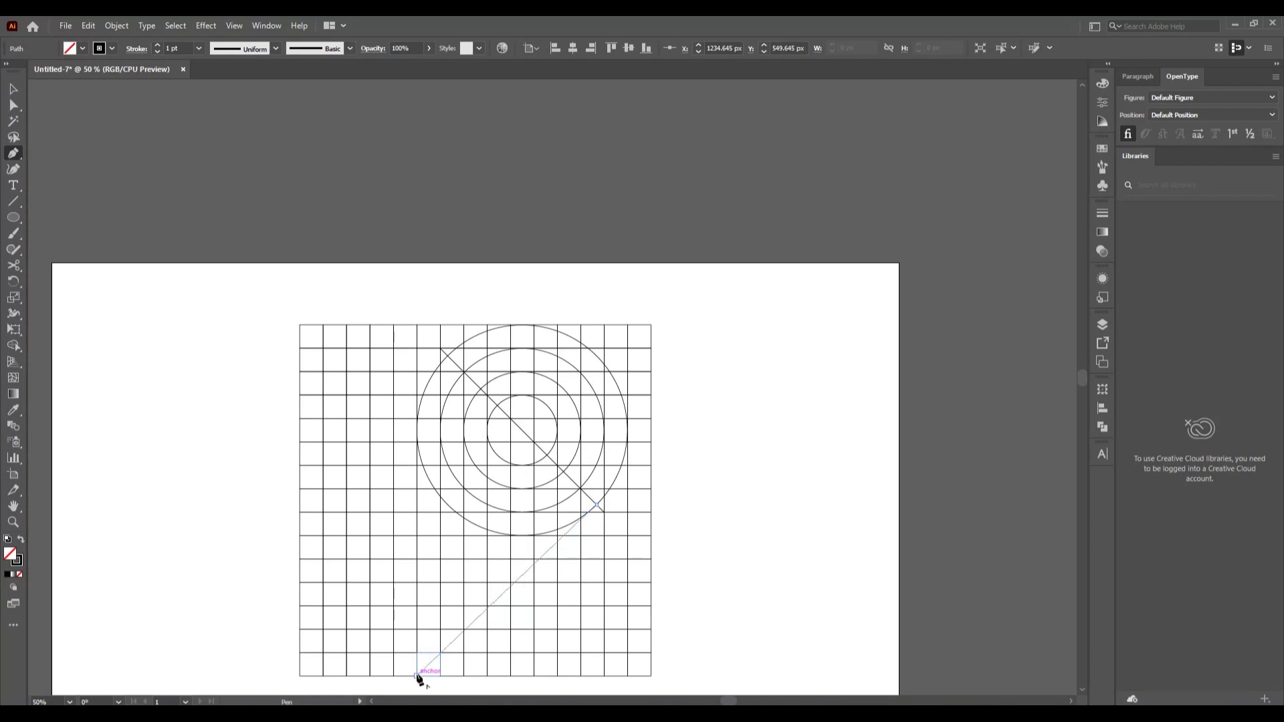
left_click(417, 676)
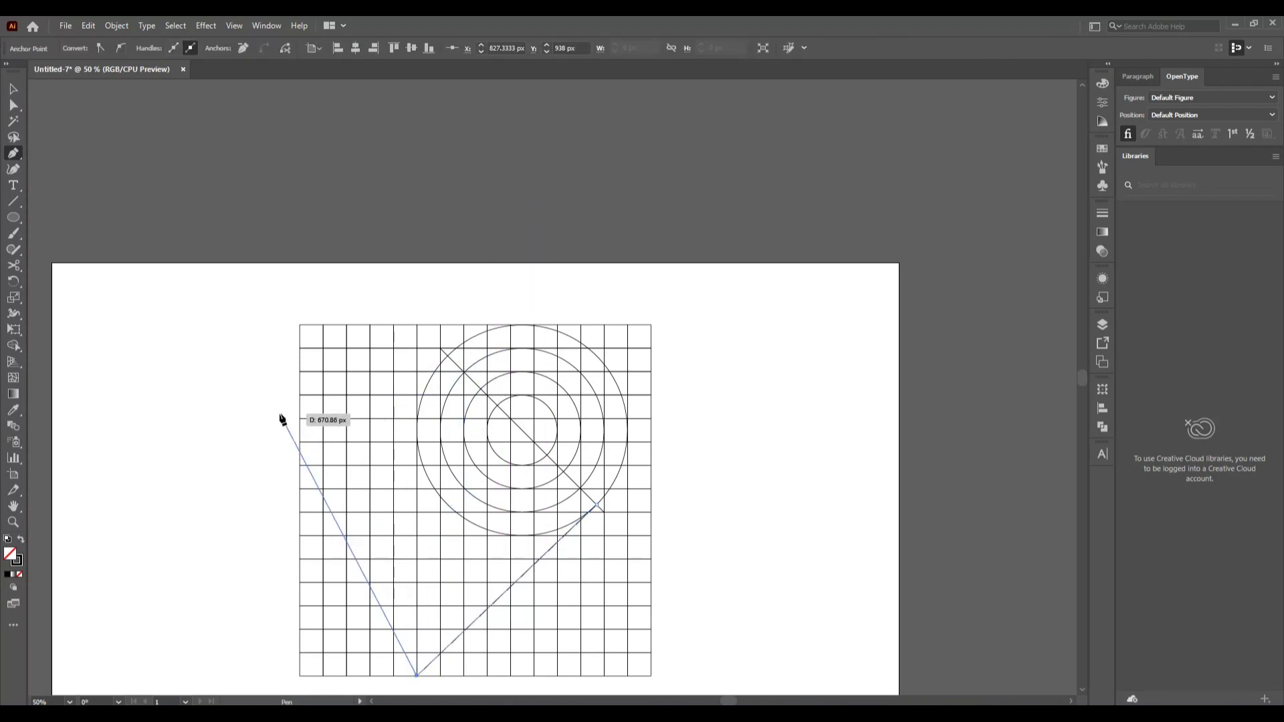
left_click(14, 89)
left_click(817, 476)
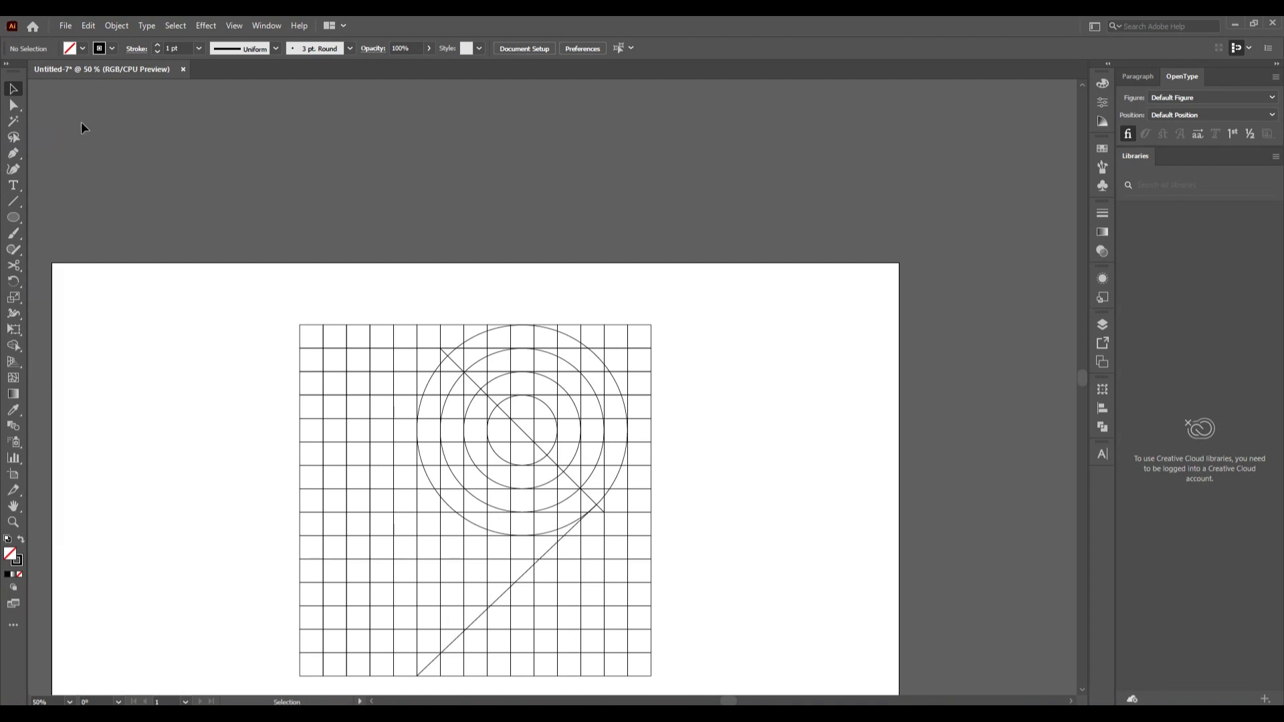
- Draw a second Pen line, near-parallel to the first, from the diagonal's lower intersection with the 371 px circle to the grid's bottom edge
left_click(15, 153)
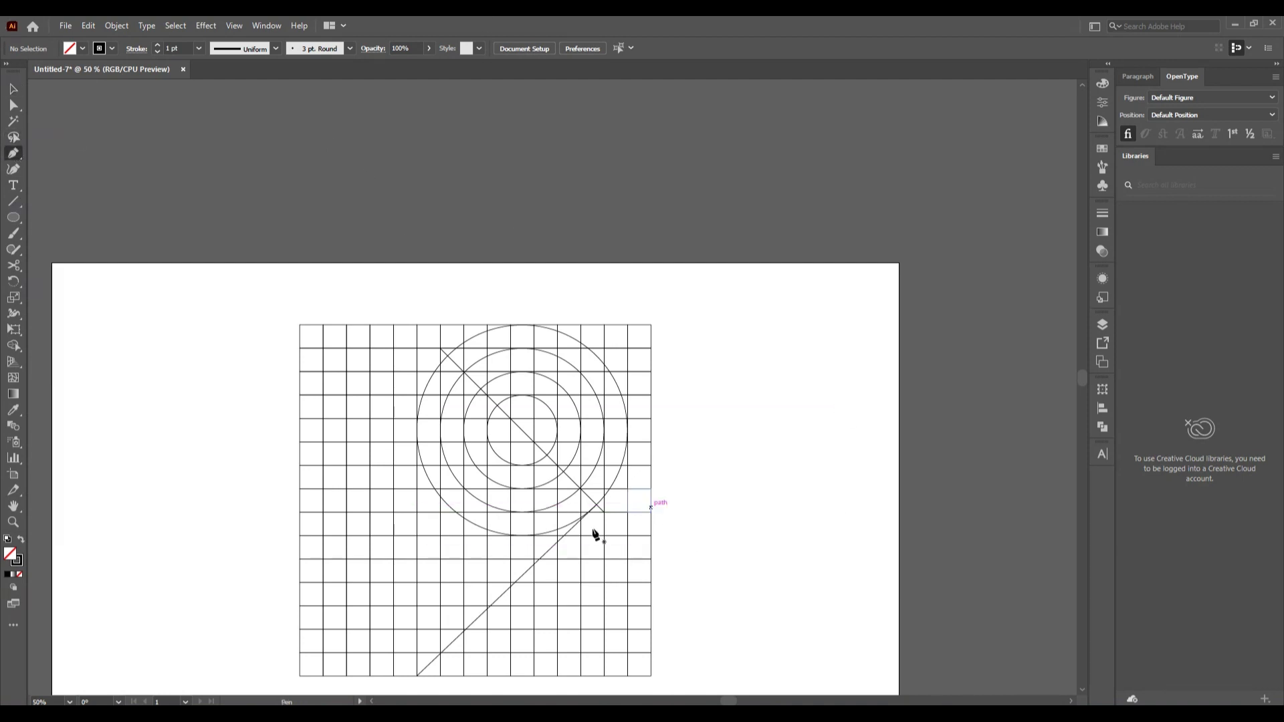
left_click(579, 489)
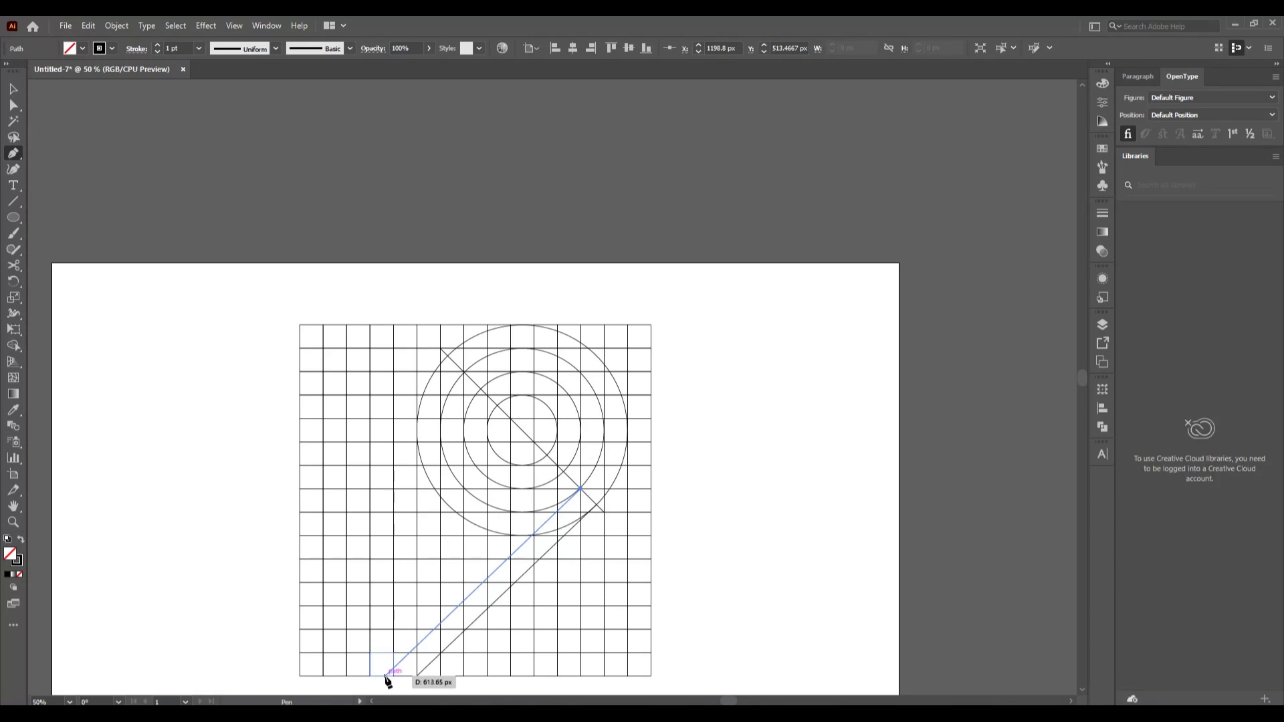
scroll(387, 681, "up", 1)
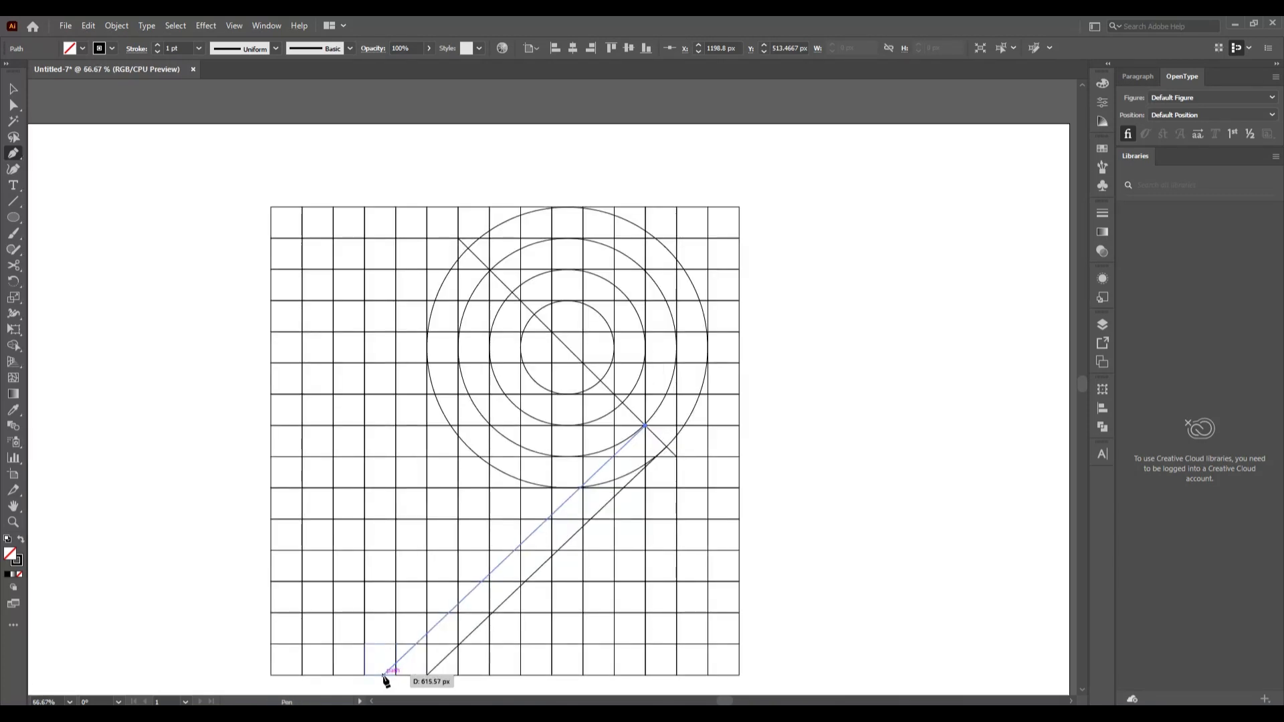
left_click(383, 675)
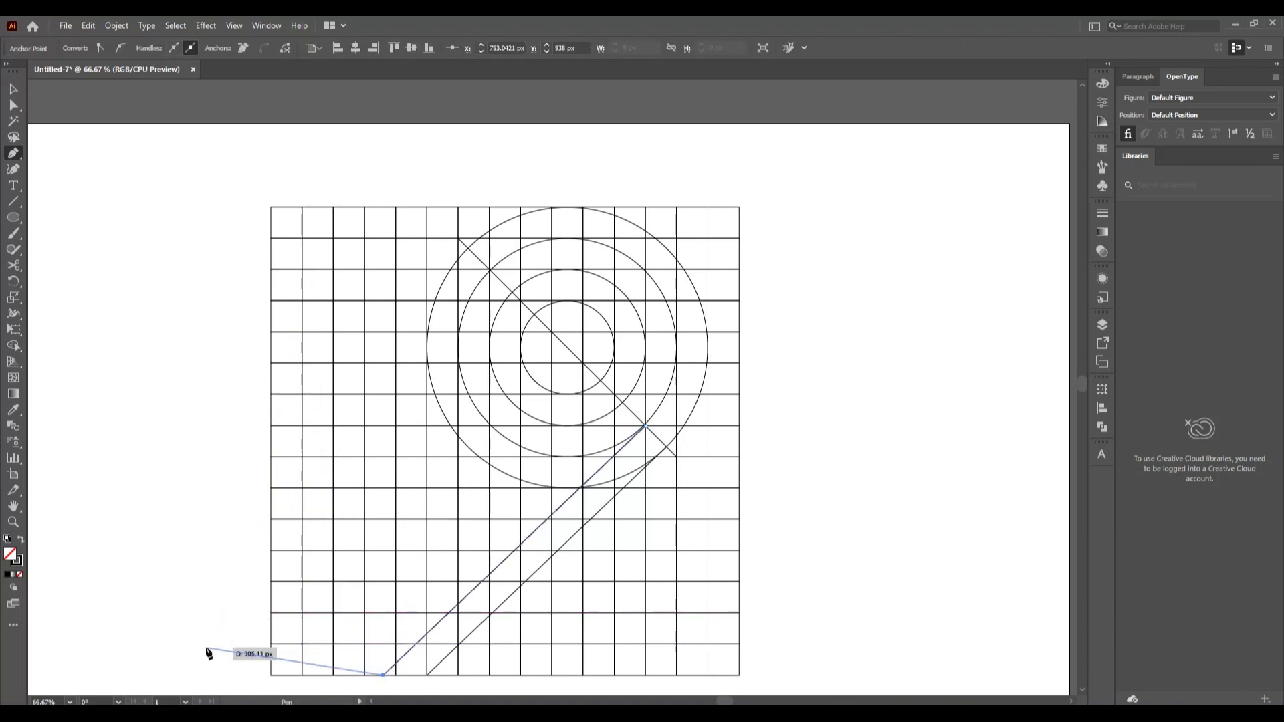
key("Escape")
left_click(15, 88)
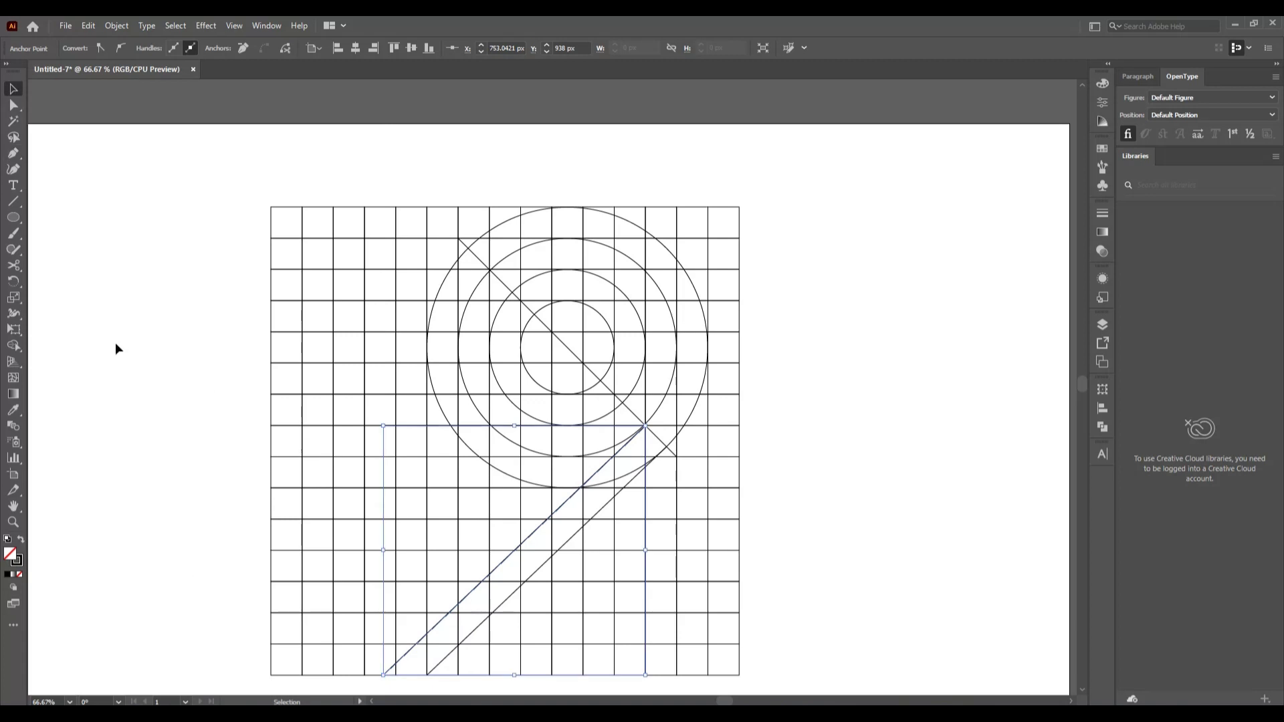
left_click(115, 348)
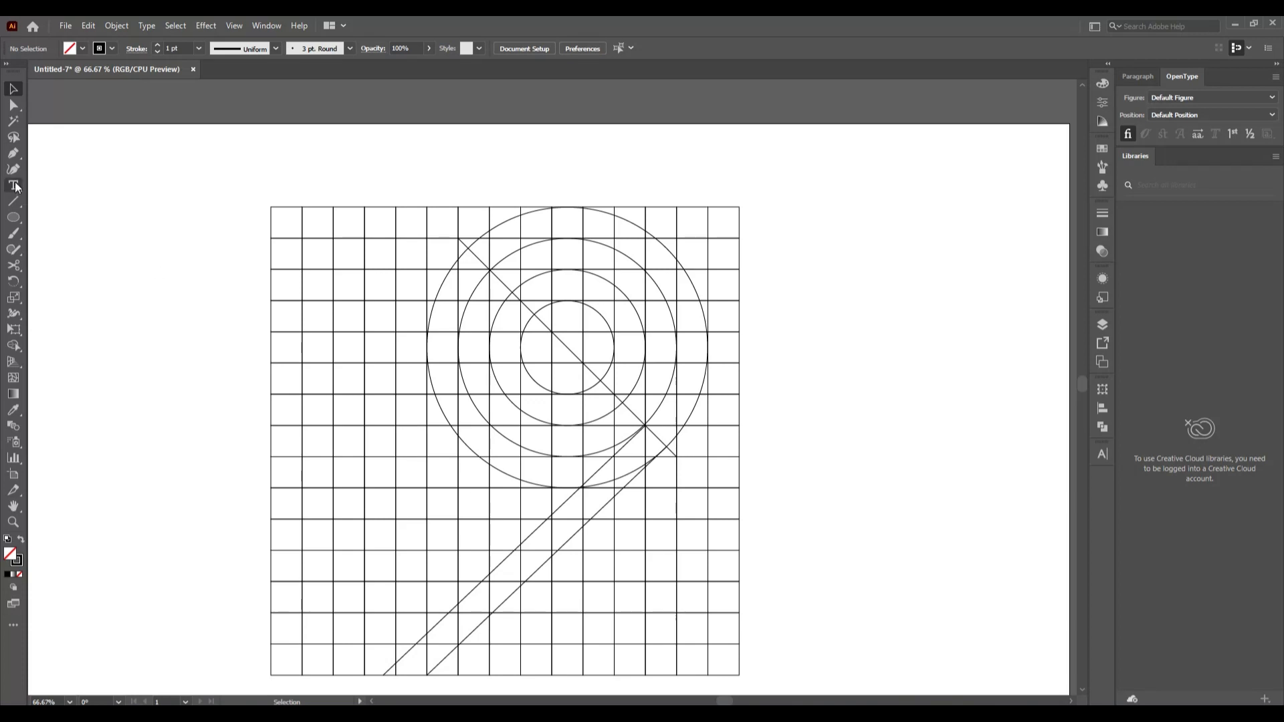
- Draw a third Pen line from the diagonal's lower intersection with the 265 px circle to the grid's bottom edge, two cells from its left side
left_click(13, 153)
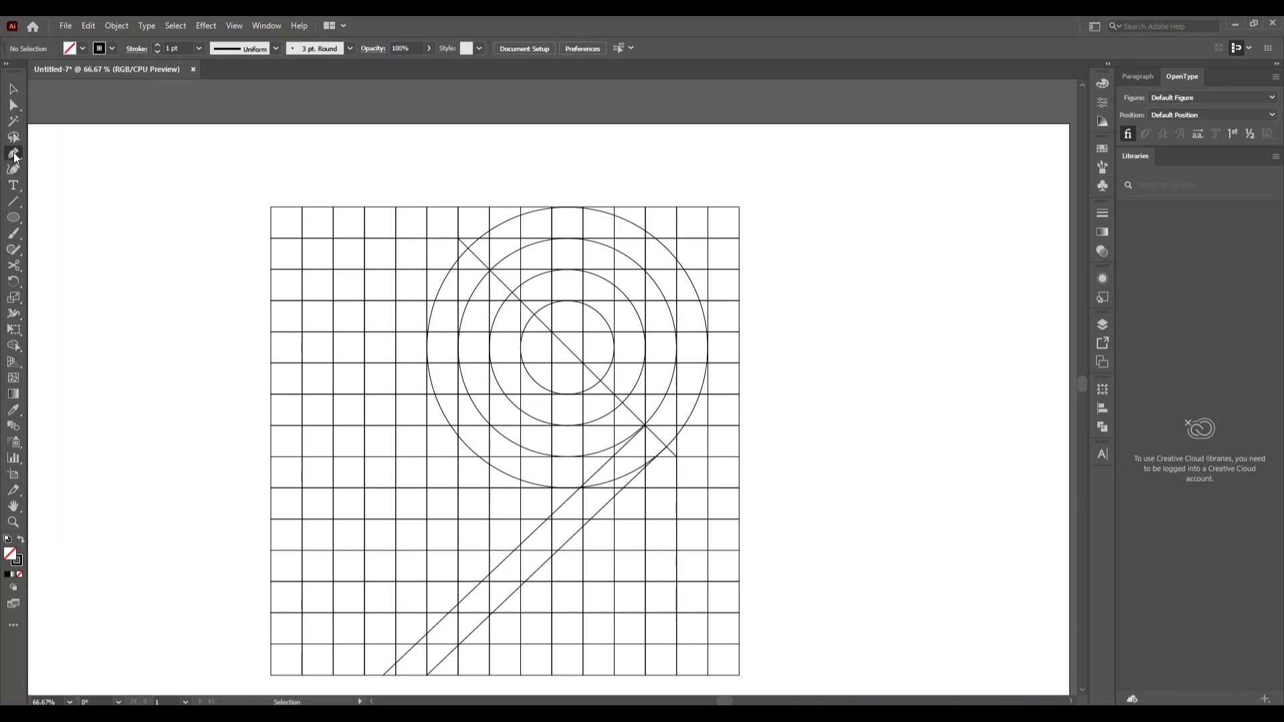
left_click(623, 404)
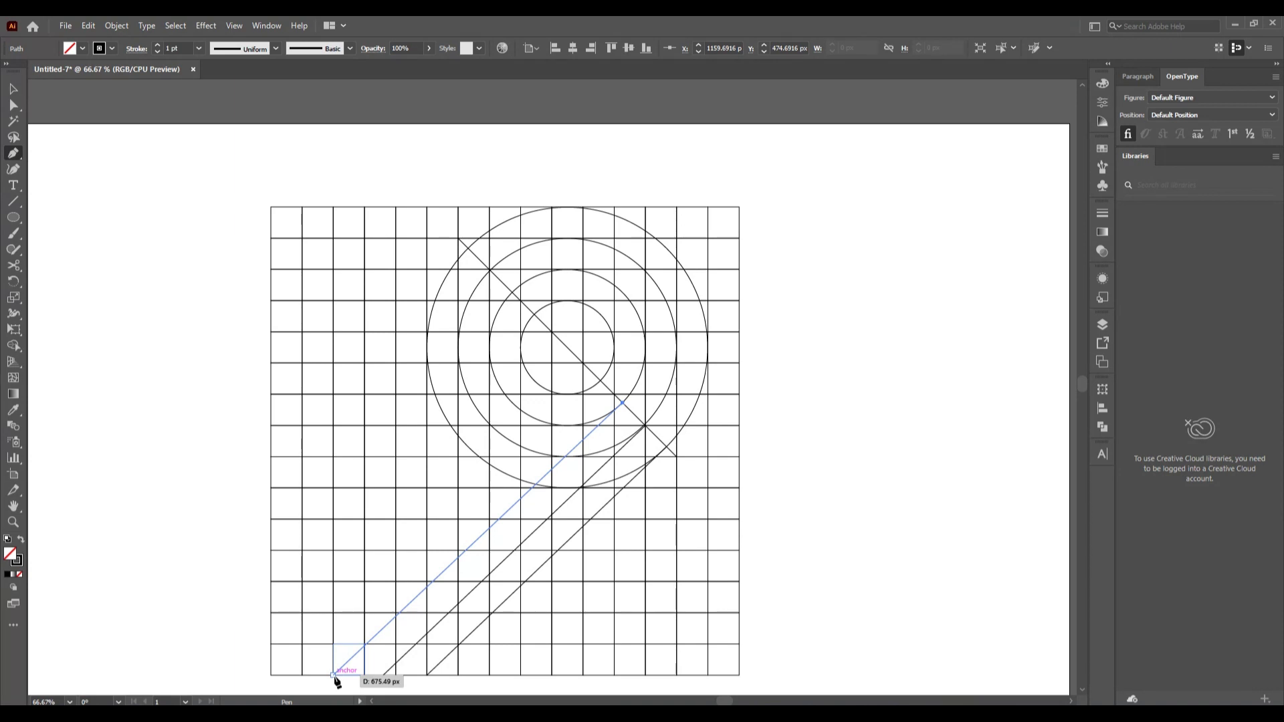
left_click(334, 676)
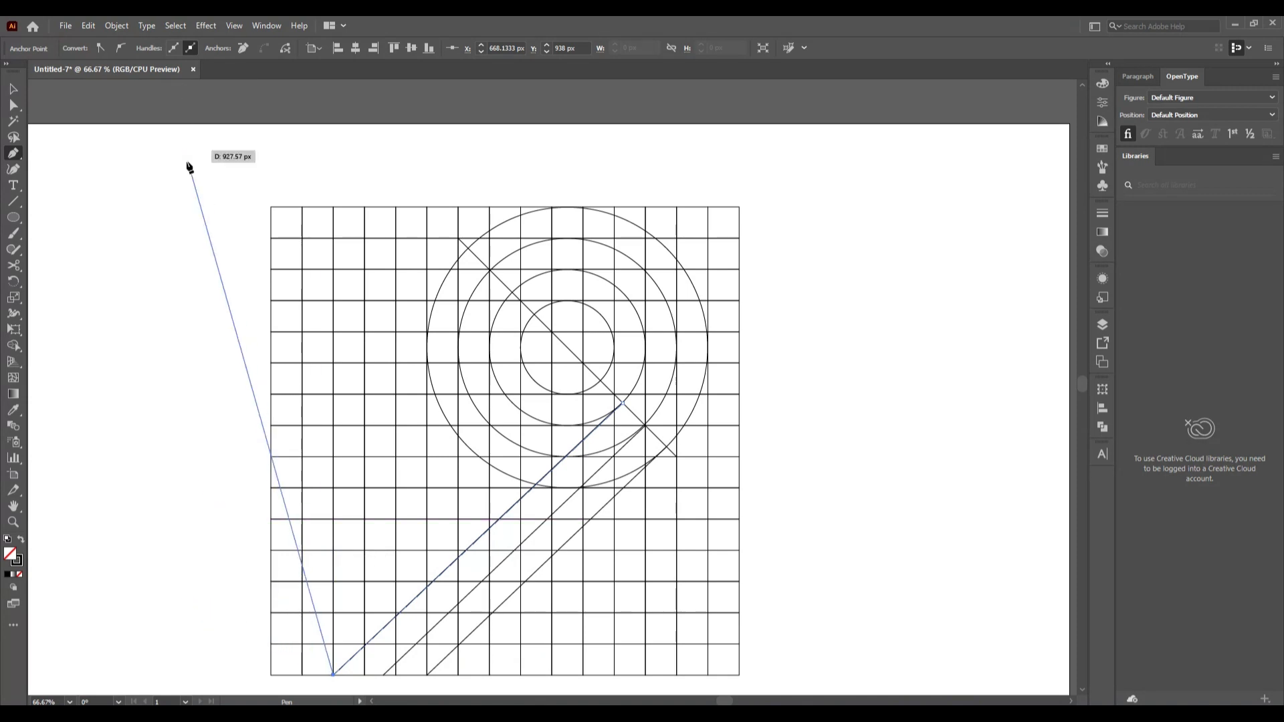
left_click(13, 88)
left_click(131, 318)
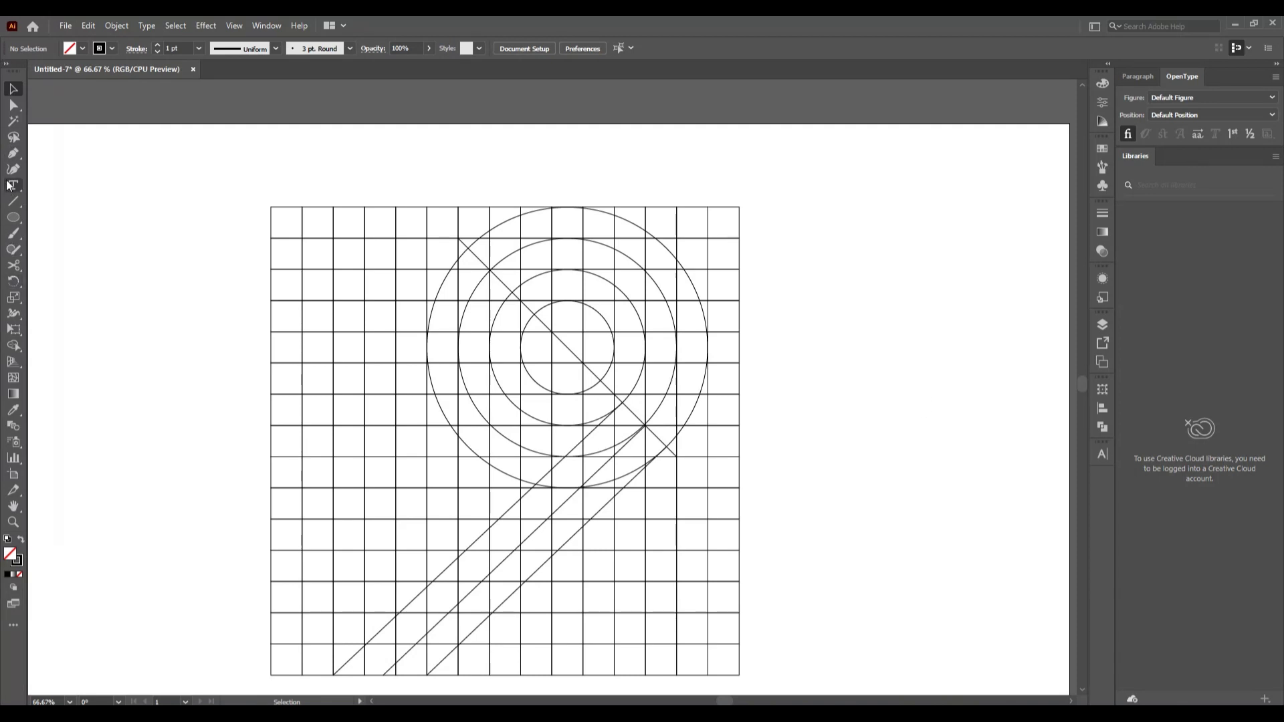
- Draw a fourth Pen line from the diagonal's lower intersection with the innermost circle to the grid's bottom edge, half a cell from its left side
left_click(12, 158)
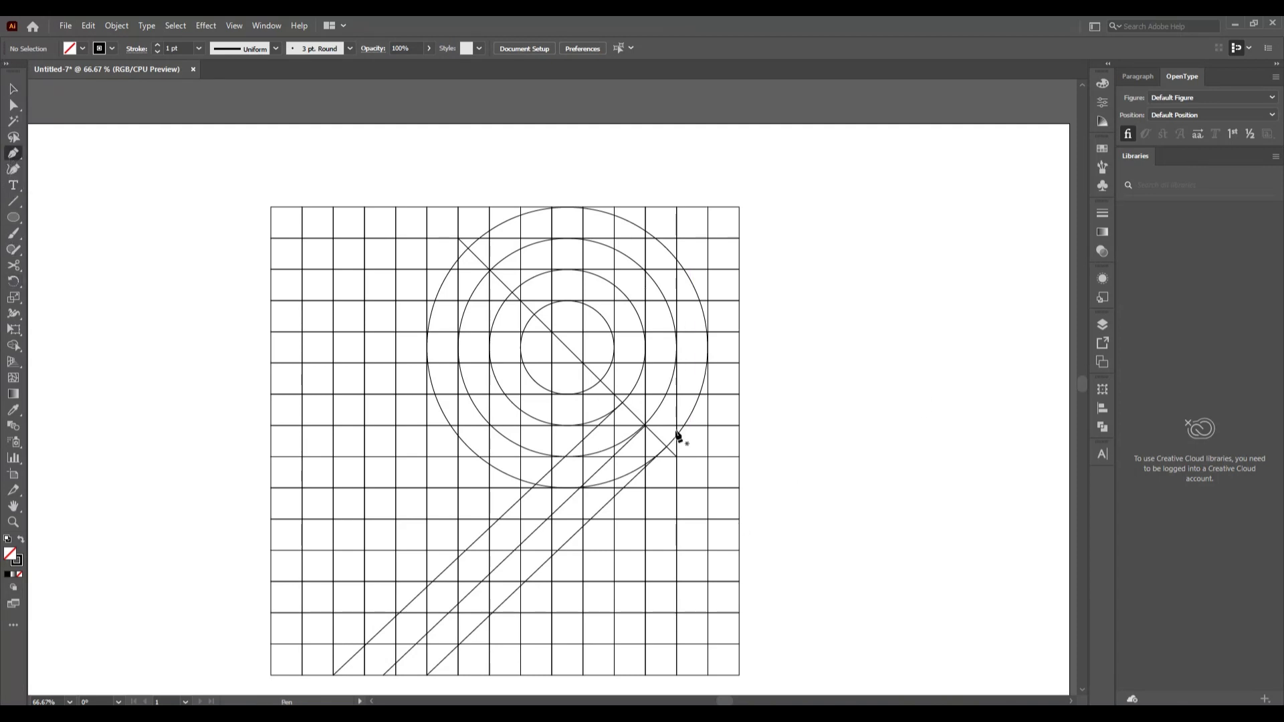
left_click(601, 381)
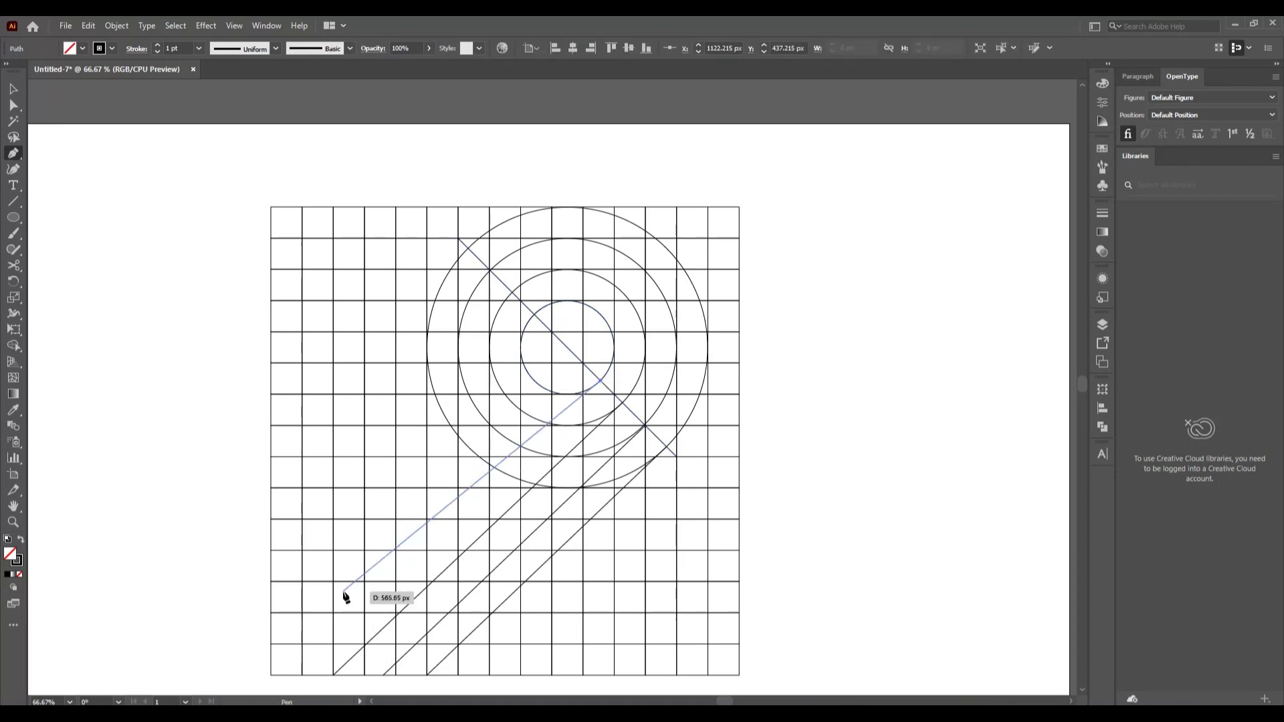
left_click(287, 675)
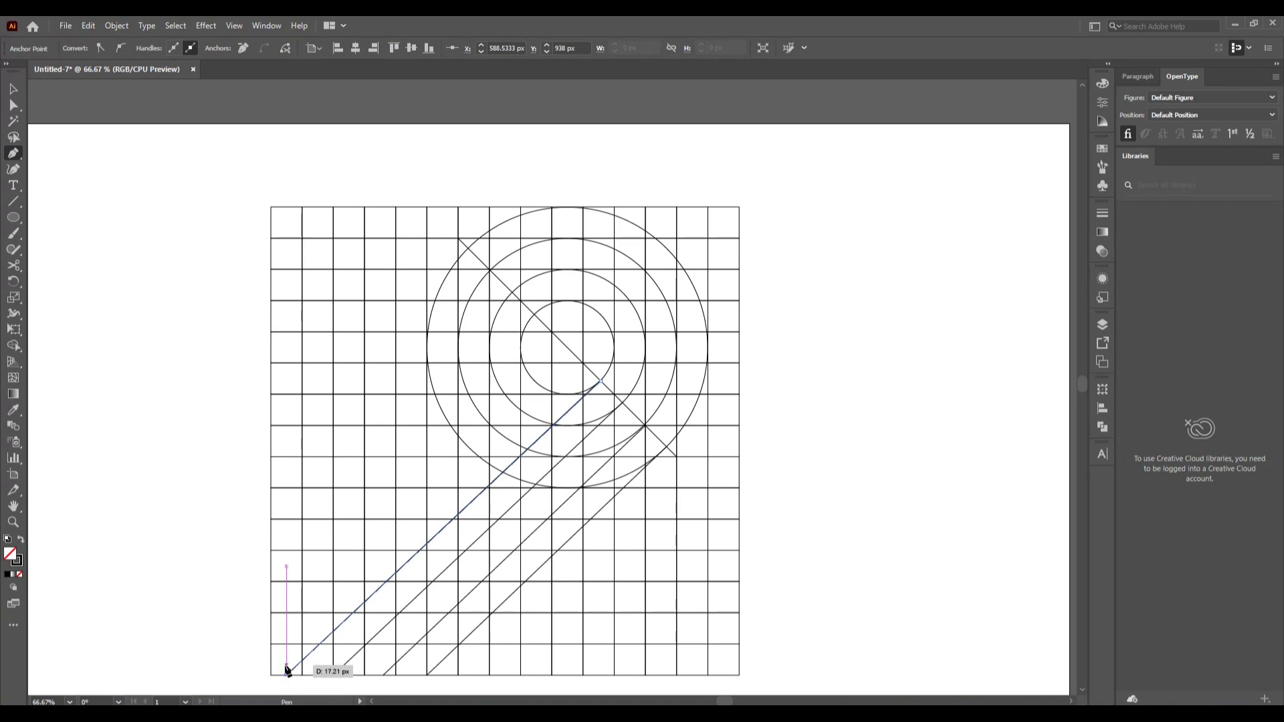
left_click(14, 88)
left_click(147, 385)
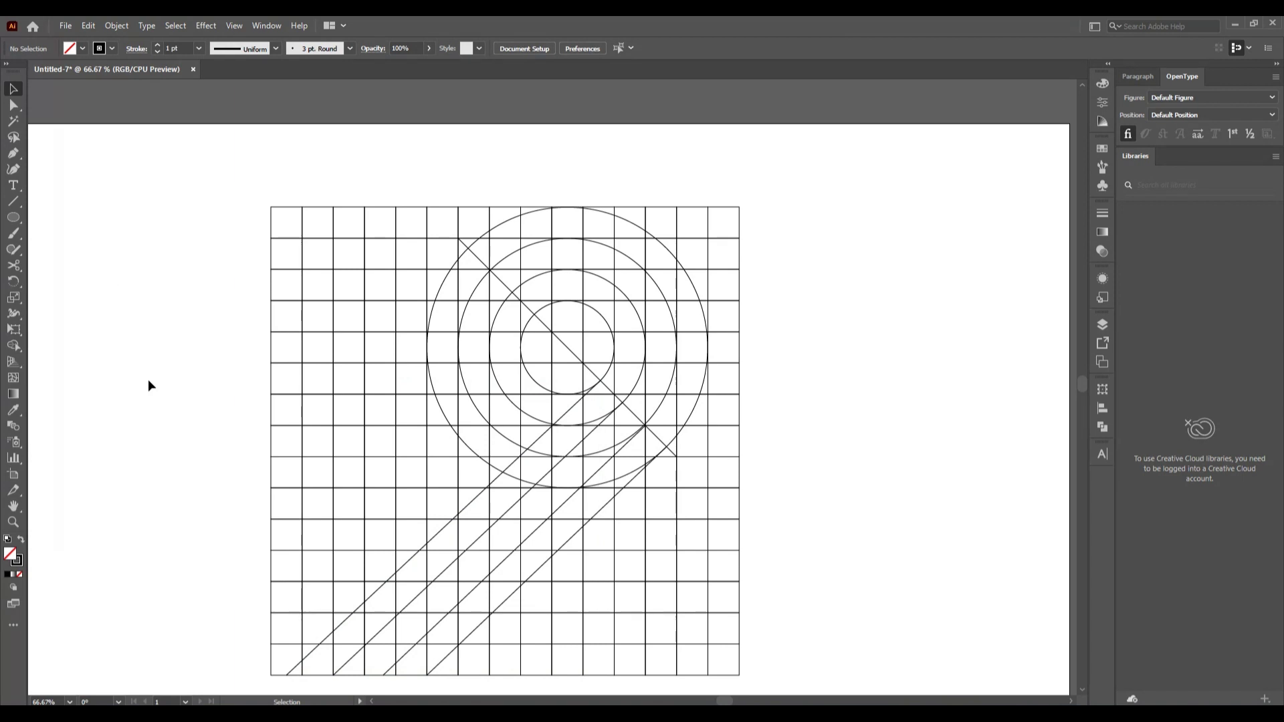
- Draw a fifth Pen line from the diagonal's grid intersection inside the innermost circle to the grid's left edge, about one cell above its bottom corner
left_click(17, 152)
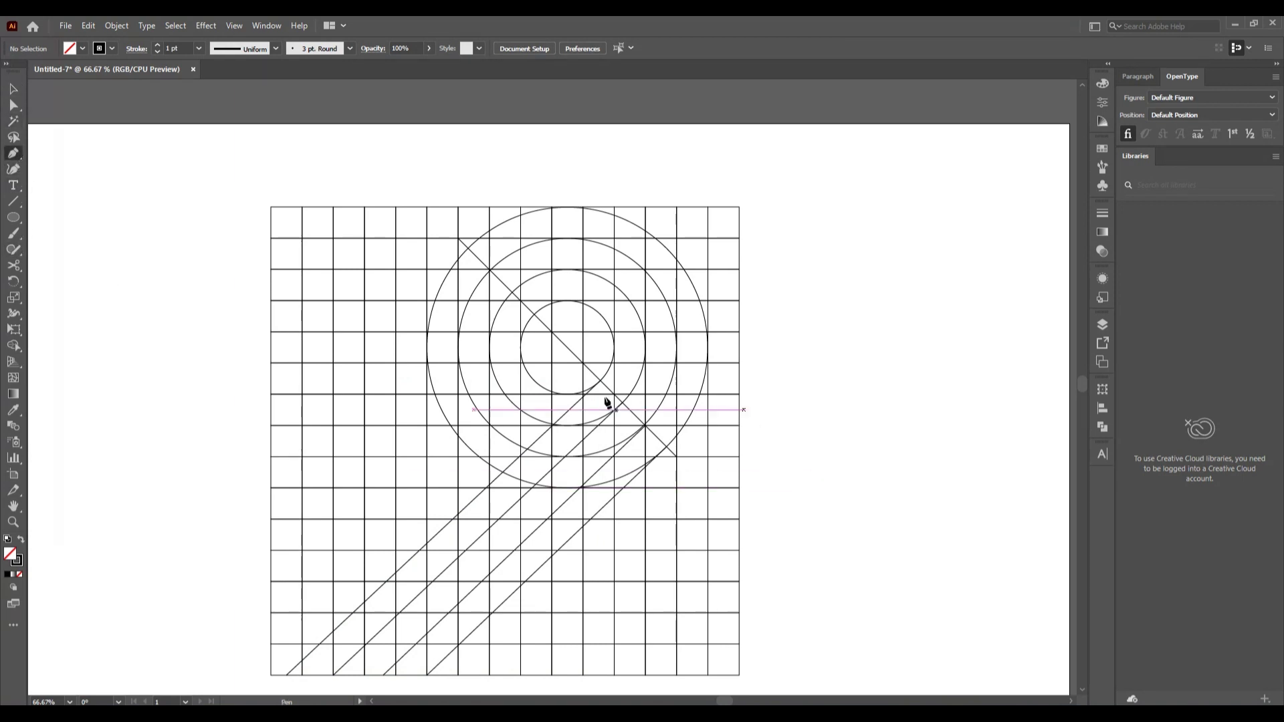
left_click(568, 348)
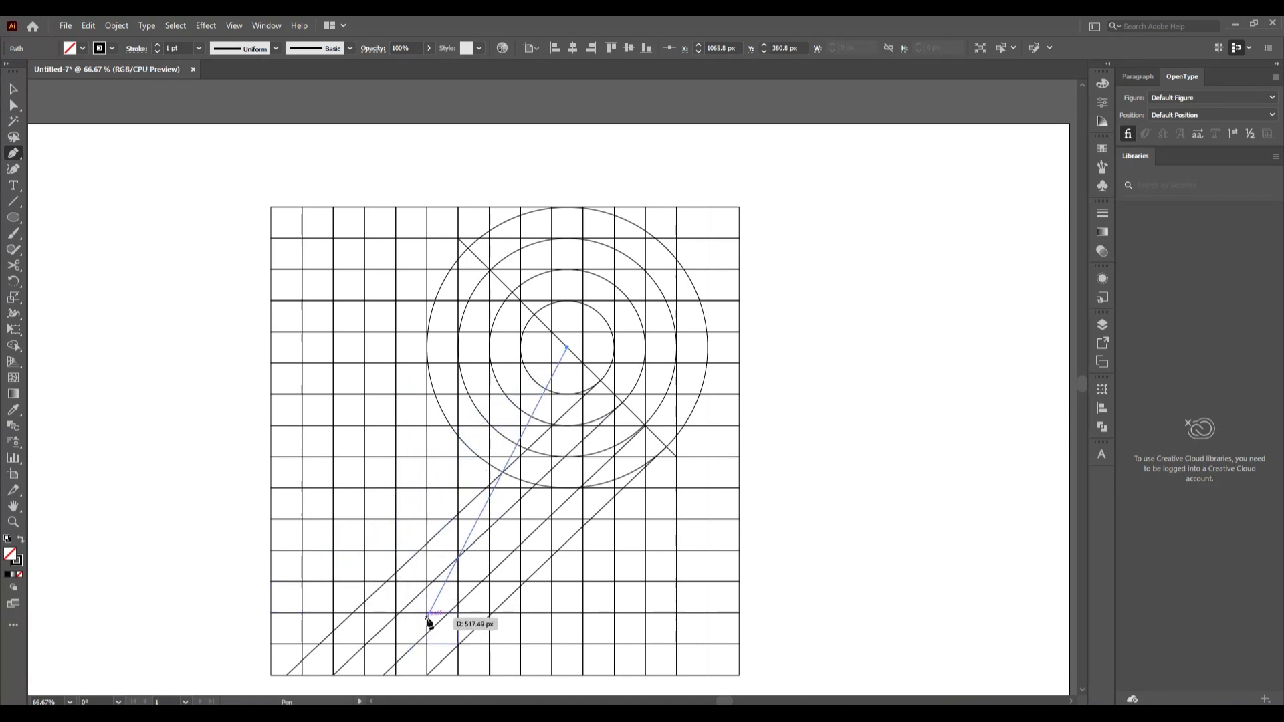
key("Escape")
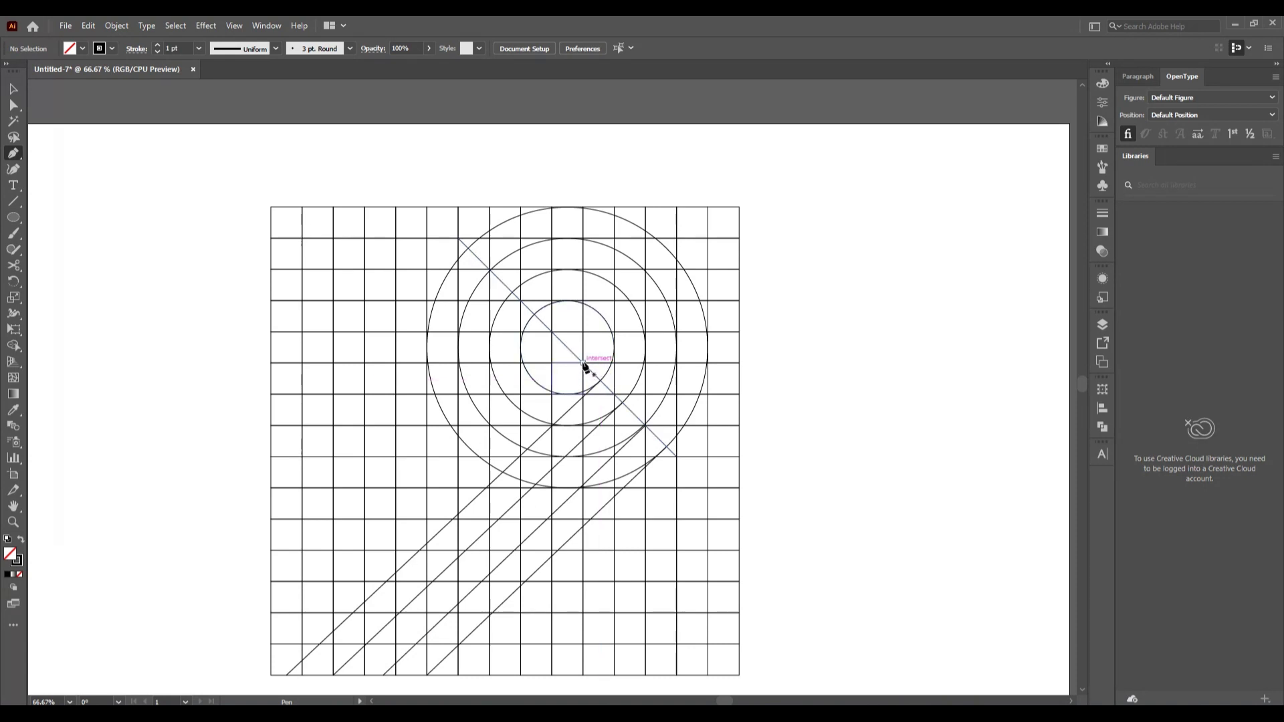
left_click(583, 363)
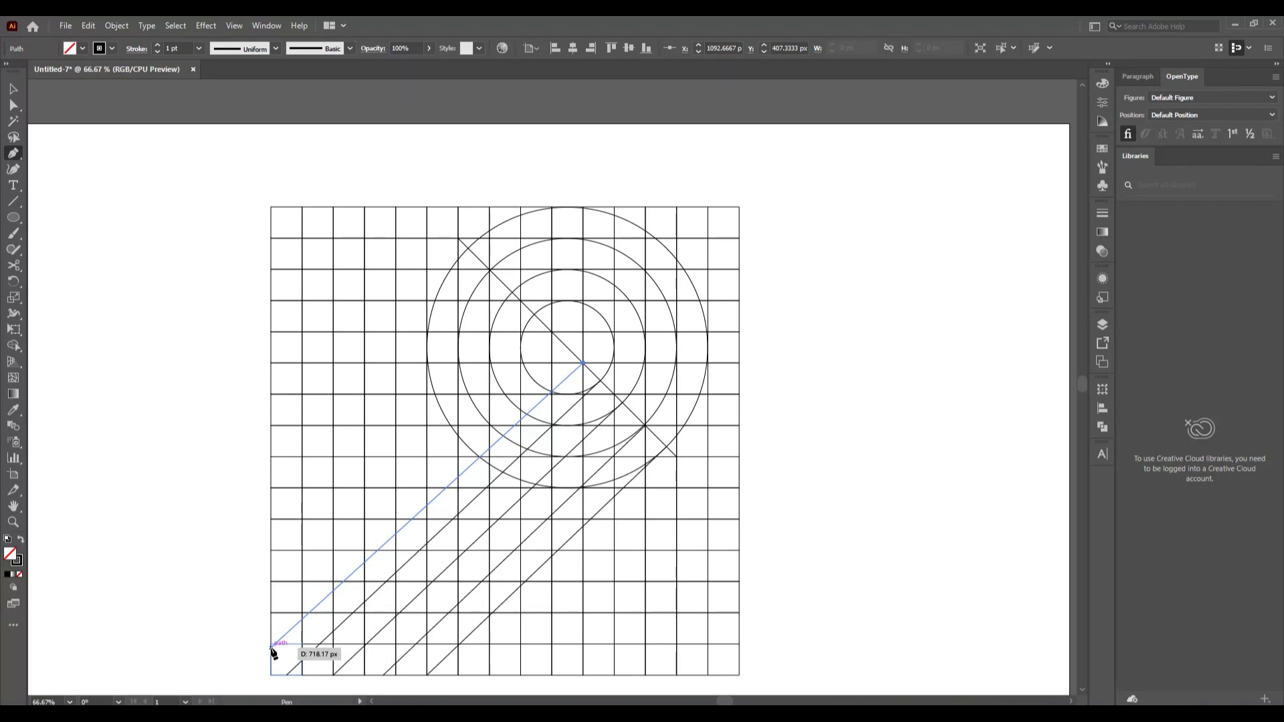
left_click(272, 647)
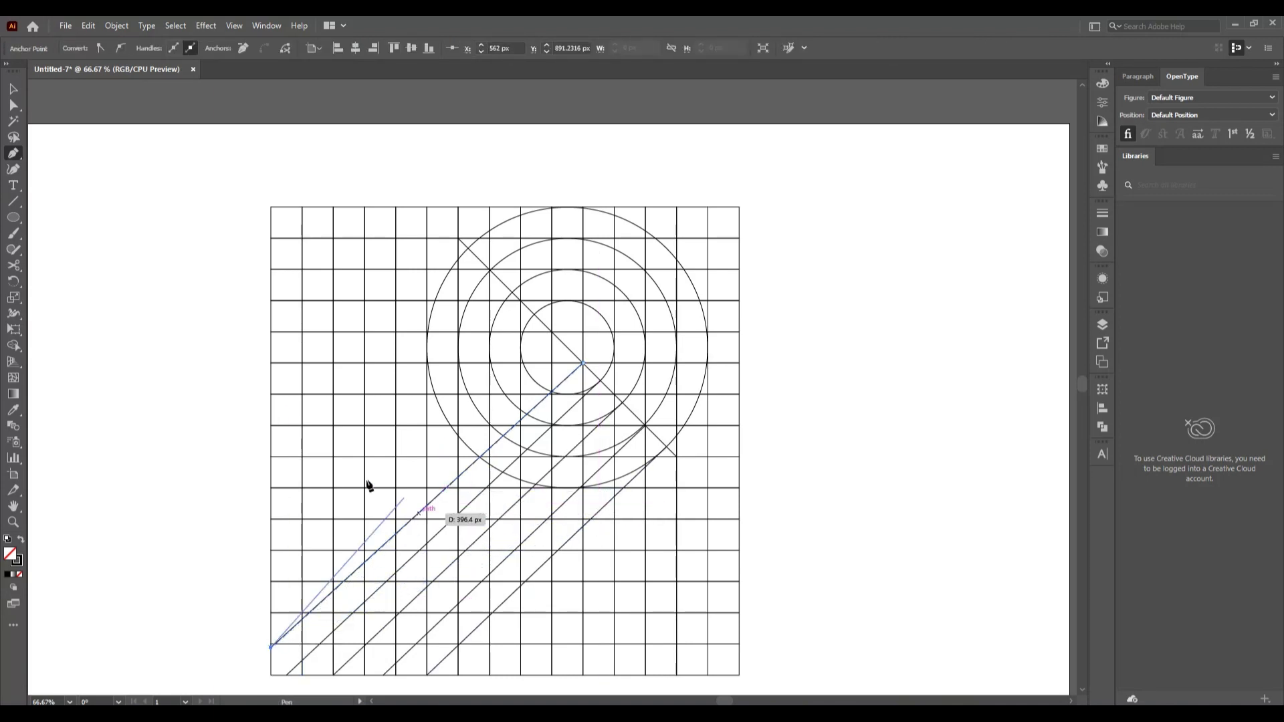
key("Escape")
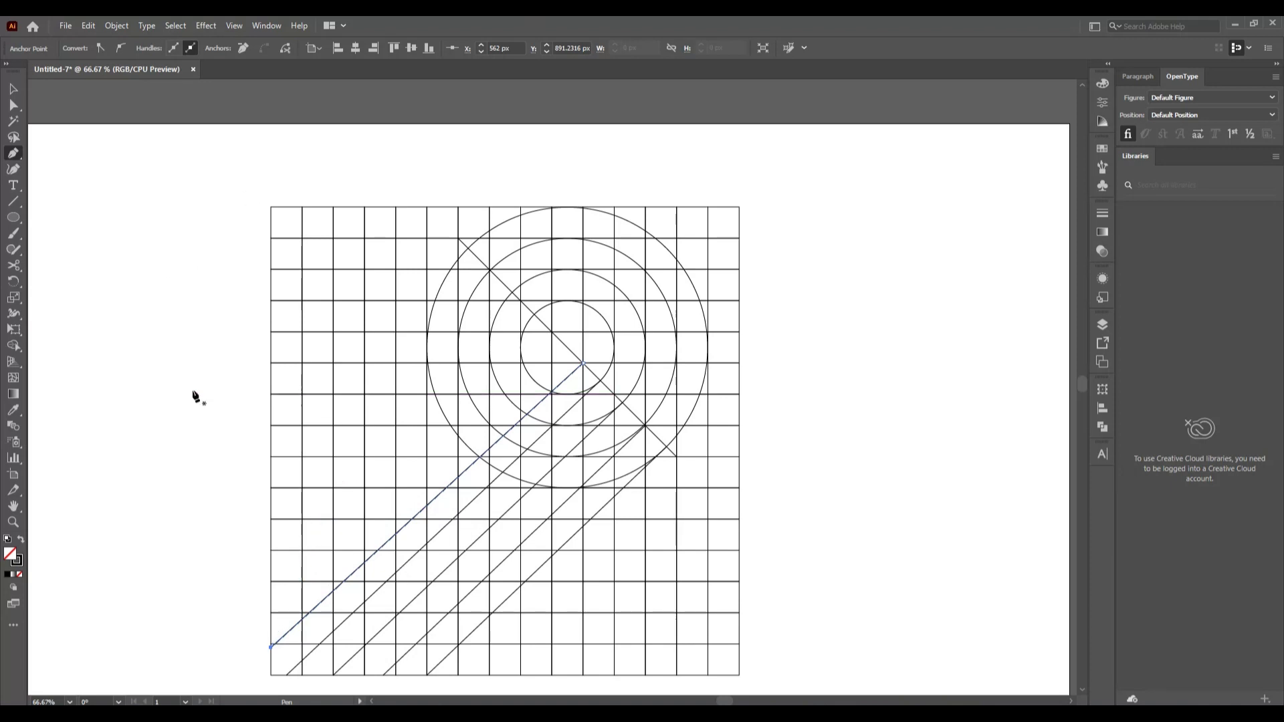
left_click(13, 88)
left_click(142, 315)
- Select the whole grid, circles and lines, activate the Shape Builder tool and set the fill to black
scroll(762, 488, "down", 1)
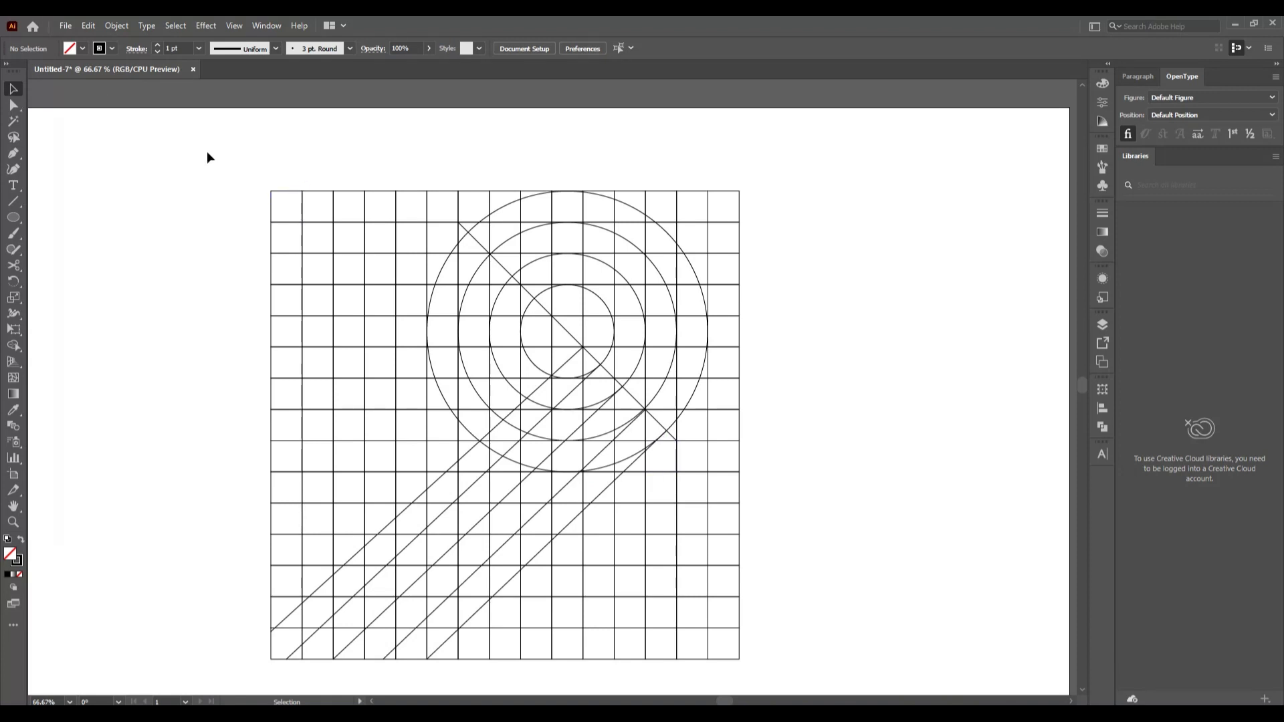
left_click_drag(226, 158, 843, 671)
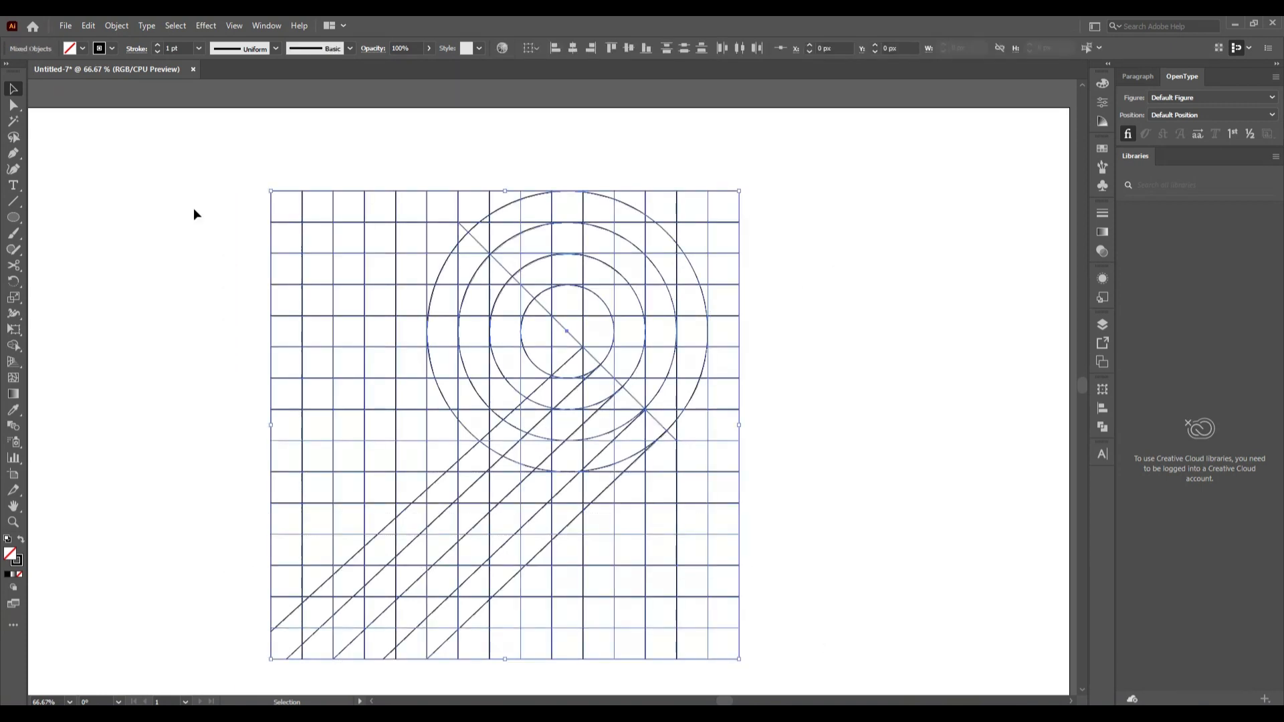
left_click(13, 346)
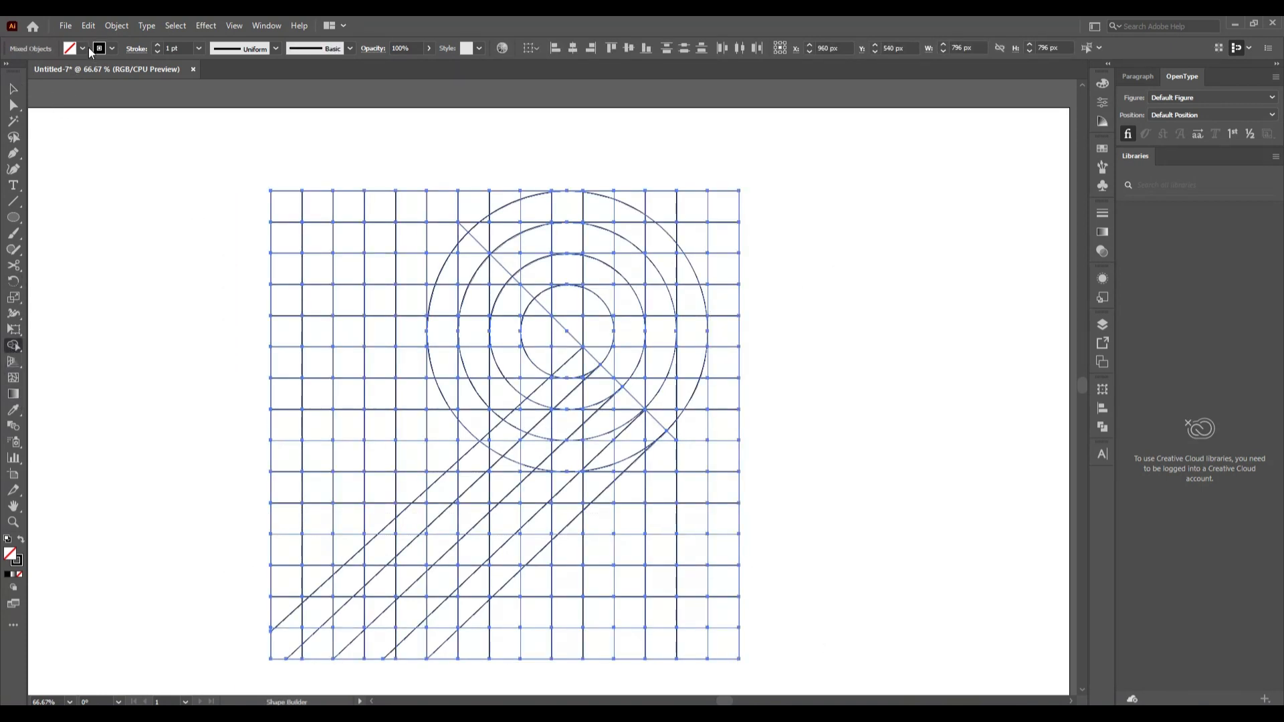
left_click(82, 48)
left_click(38, 75)
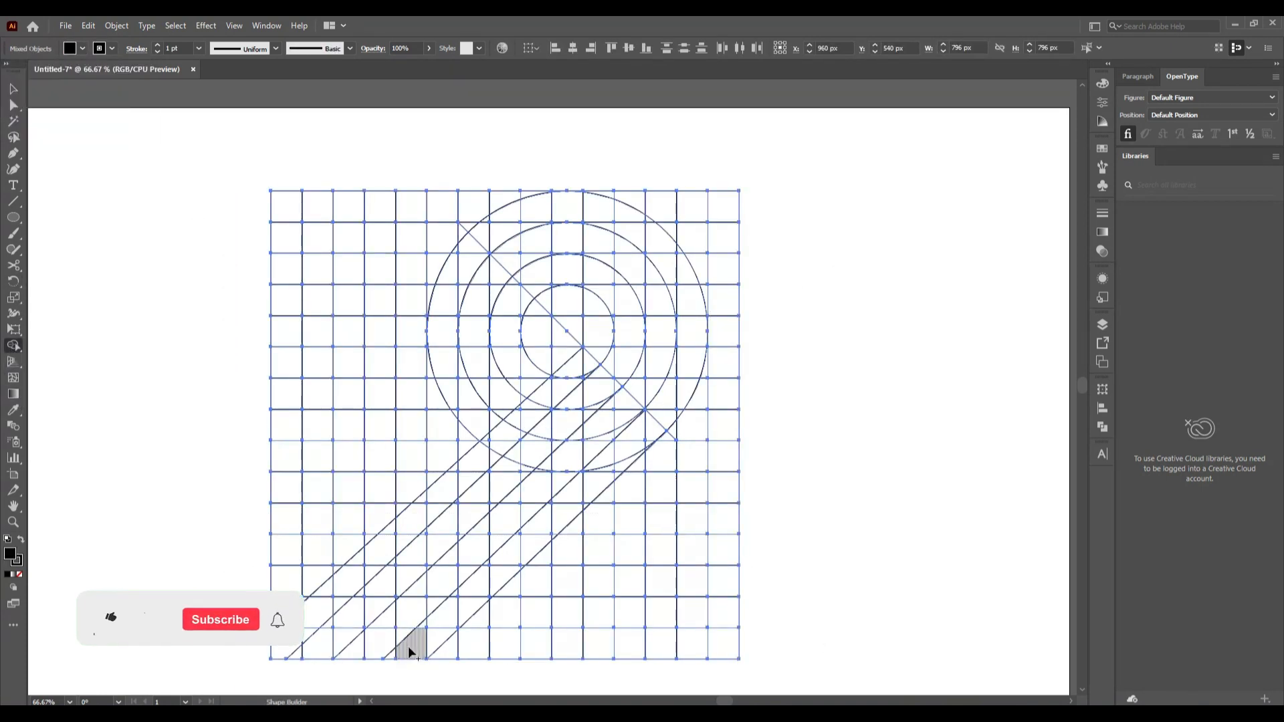
- Merge the regions between the two rightmost slanted lines into one black band, from the grid's bottom edge up to the outermost circle
scroll(418, 648, "up", 1)
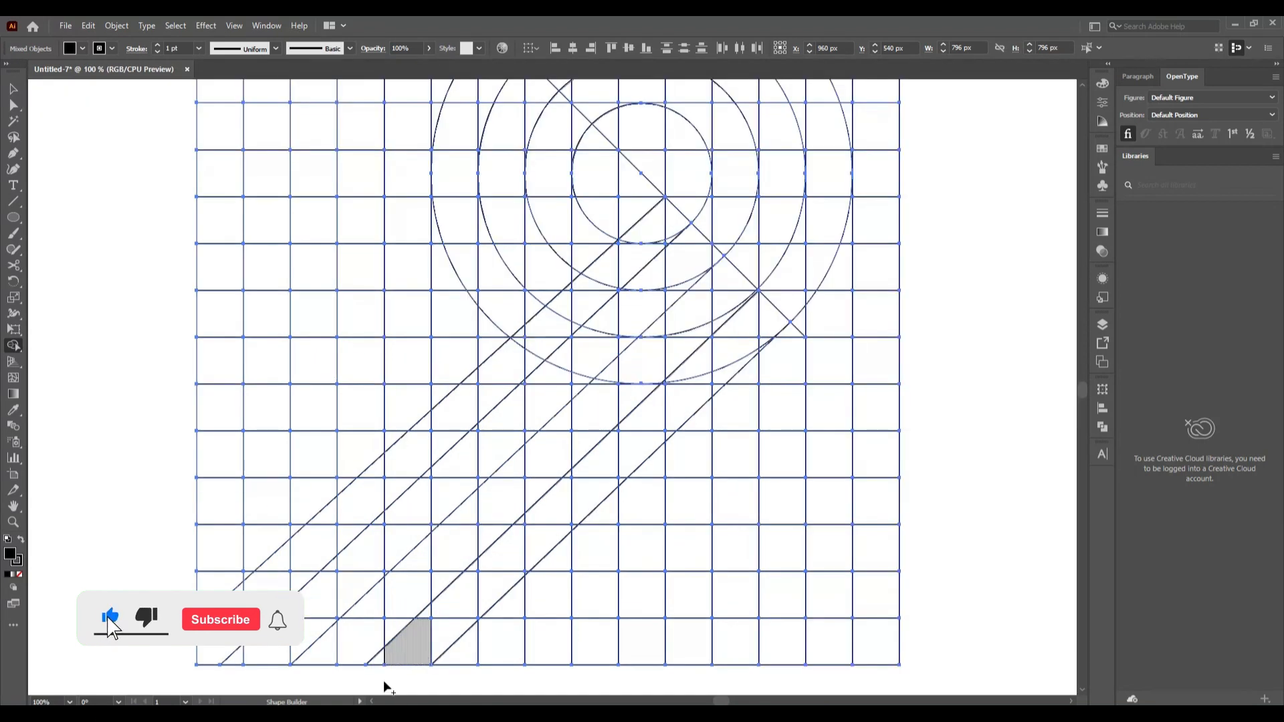
mouse_move(381, 661)
left_mouse_down()
mouse_move(453, 634)
mouse_move(480, 594)
mouse_move(427, 620)
mouse_move(475, 580)
left_mouse_up()
mouse_move(480, 571)
left_mouse_down()
mouse_move(572, 496)
mouse_move(522, 527)
mouse_move(570, 528)
mouse_move(581, 481)
mouse_move(570, 479)
mouse_move(562, 511)
mouse_move(631, 427)
left_mouse_up()
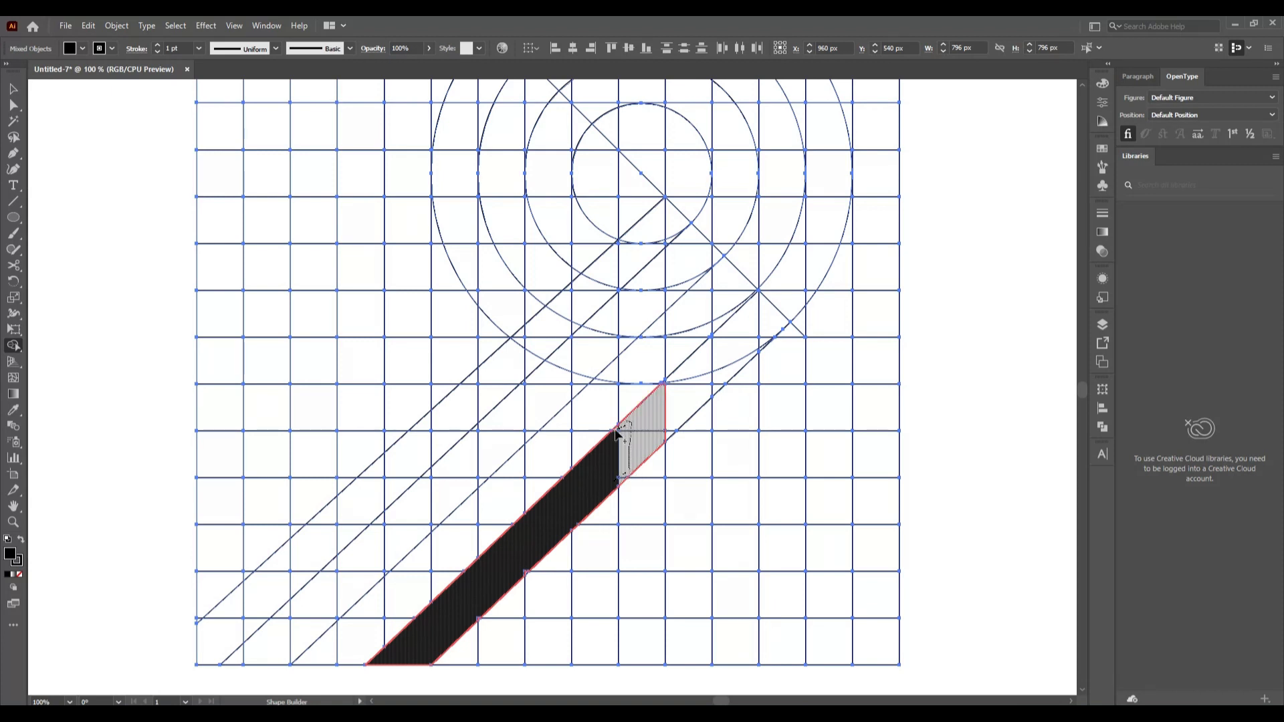
left_click_drag(605, 470, 654, 442)
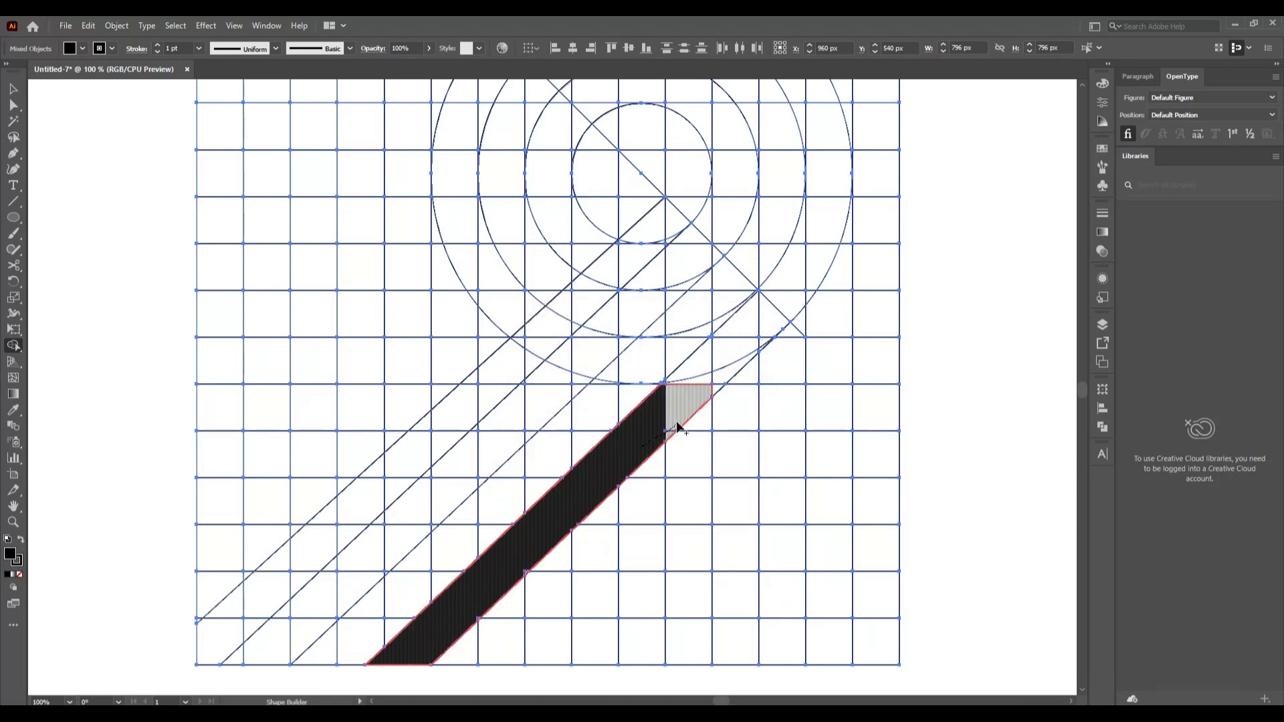
left_click(677, 423)
left_click_drag(695, 396, 702, 373)
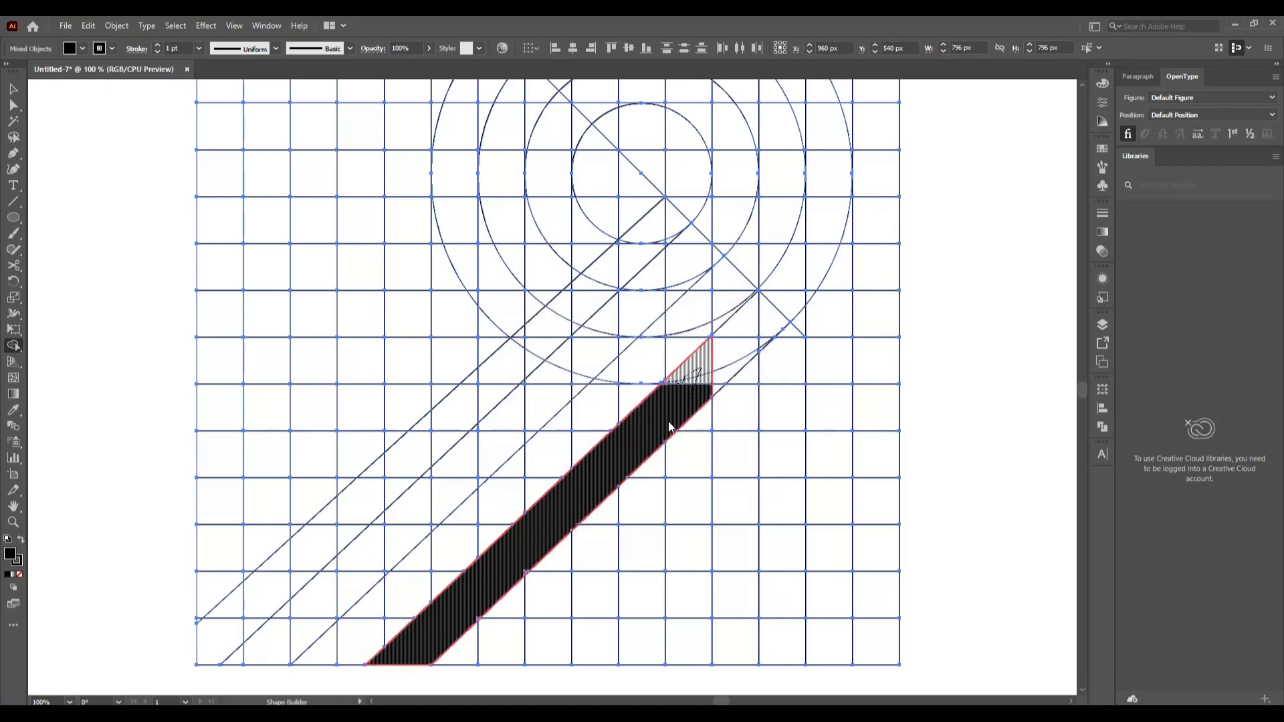
left_click_drag(670, 426, 668, 438)
- Extend the black band past the diagonal and into the lower-right ring between the two outermost circles
scroll(668, 438, "up", 2)
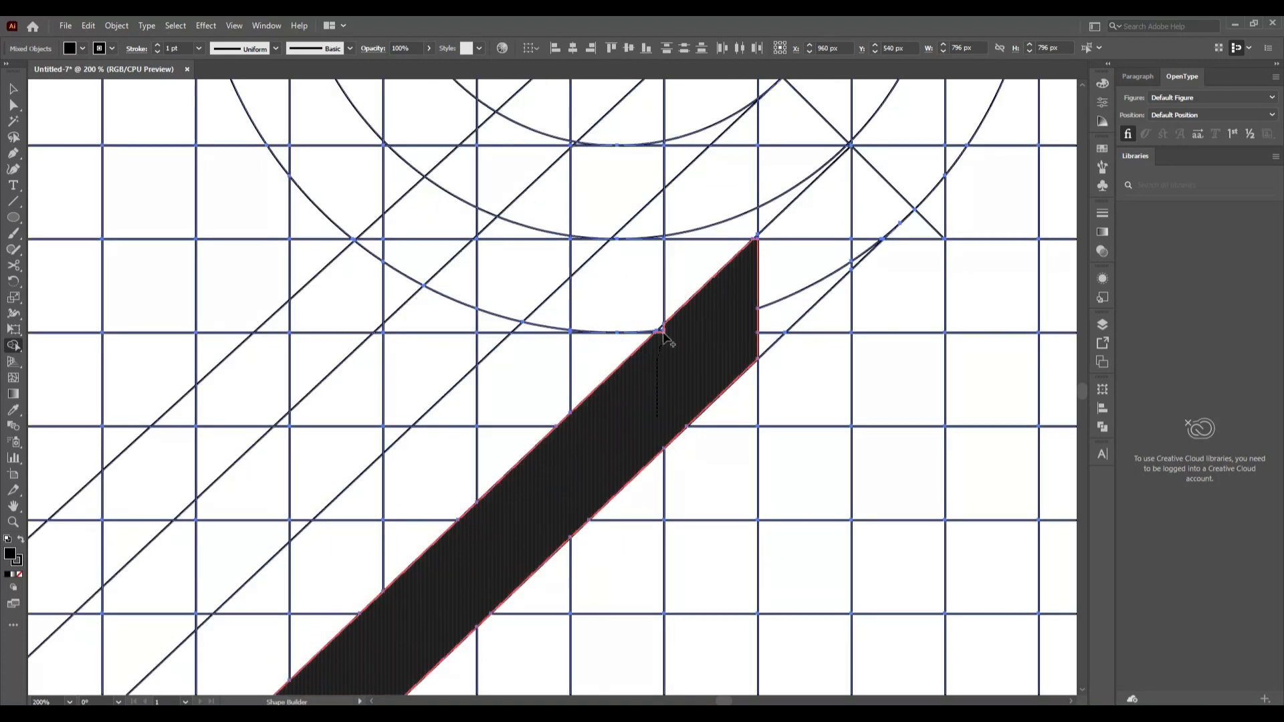
mouse_move(652, 376)
left_mouse_down()
mouse_move(716, 368)
mouse_move(768, 335)
mouse_move(788, 278)
mouse_move(740, 330)
left_mouse_up()
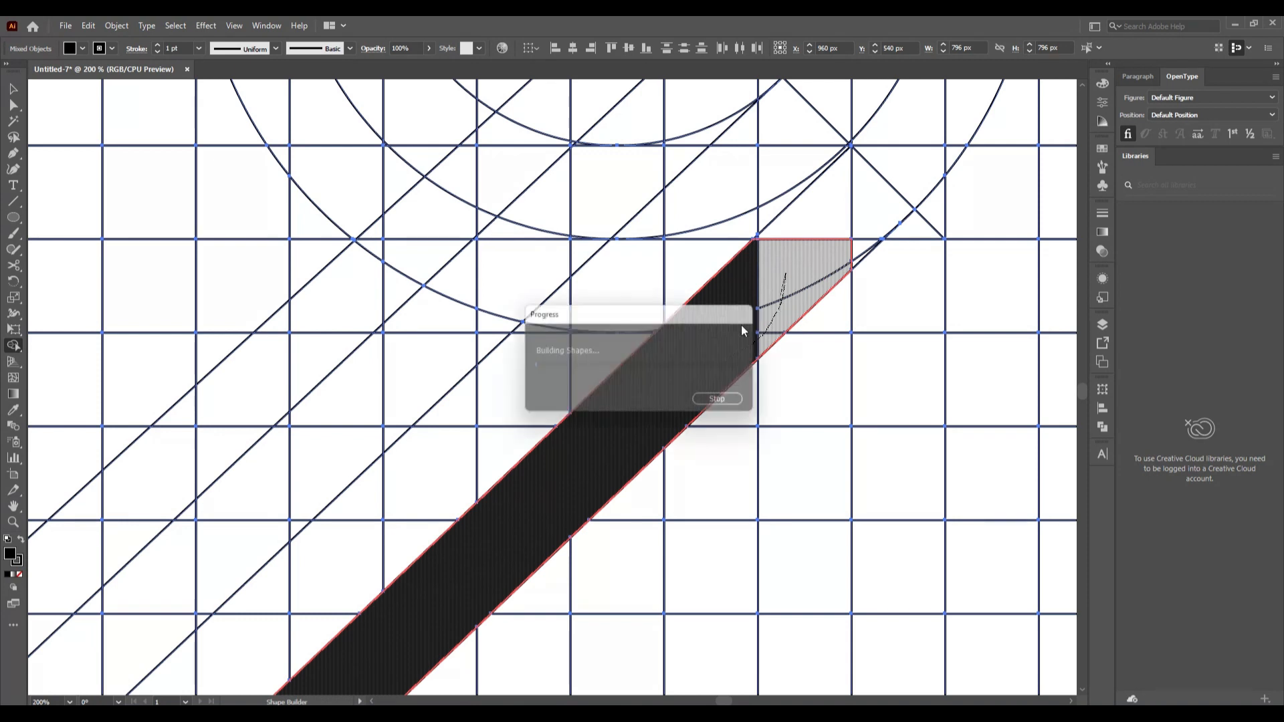
scroll(891, 497, "up", 1)
scroll(888, 497, "up", 1)
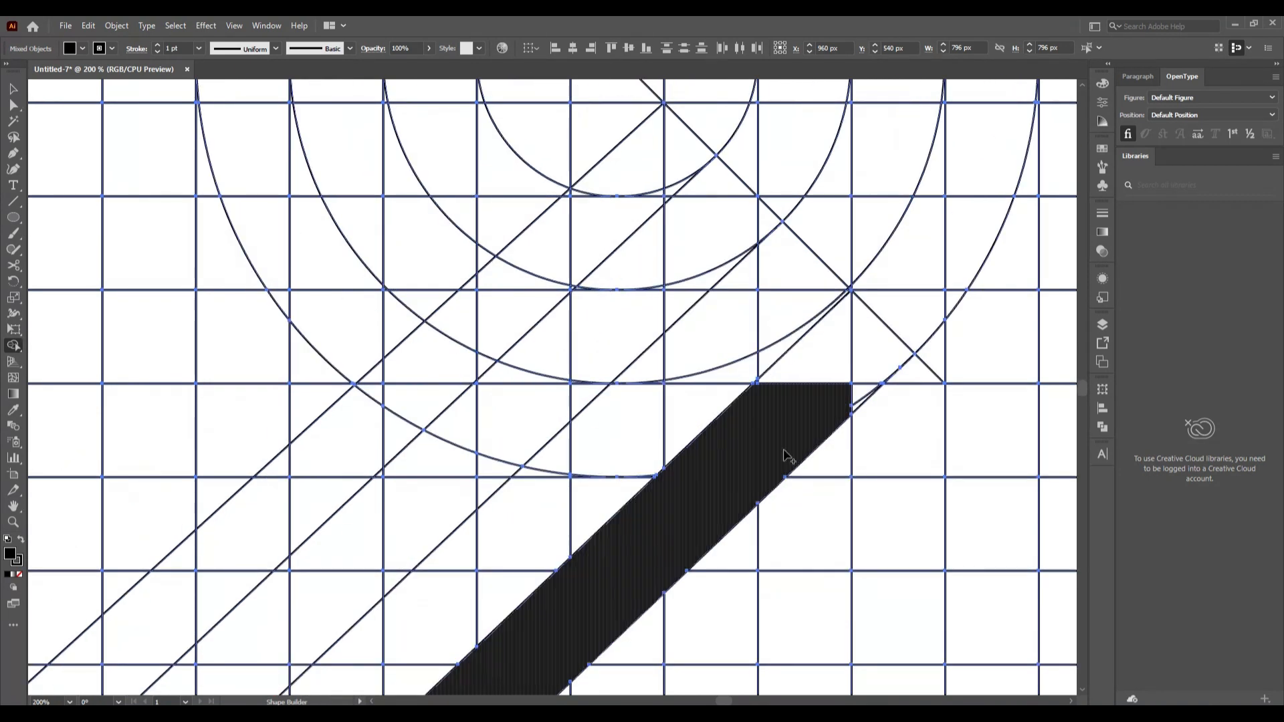
mouse_move(789, 458)
left_mouse_down()
mouse_move(789, 424)
mouse_move(875, 332)
mouse_move(856, 411)
left_mouse_up()
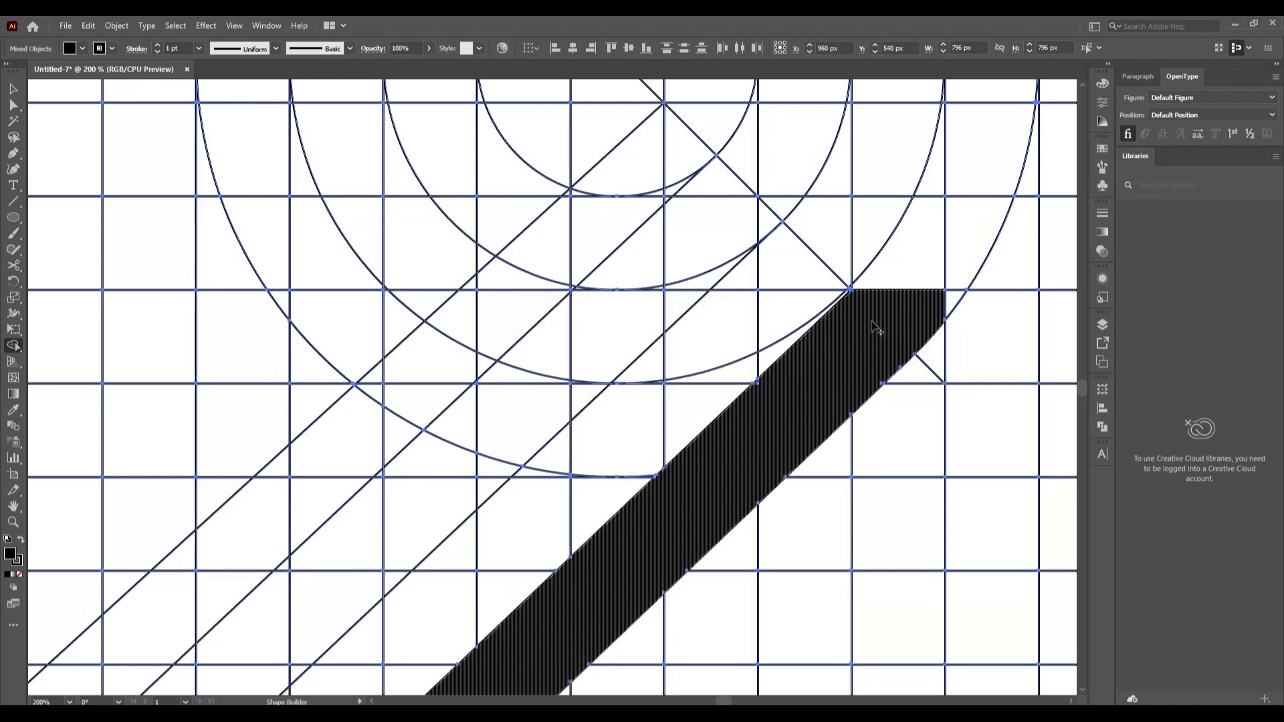
left_click_drag(873, 326, 958, 230)
left_click_drag(952, 304, 949, 306)
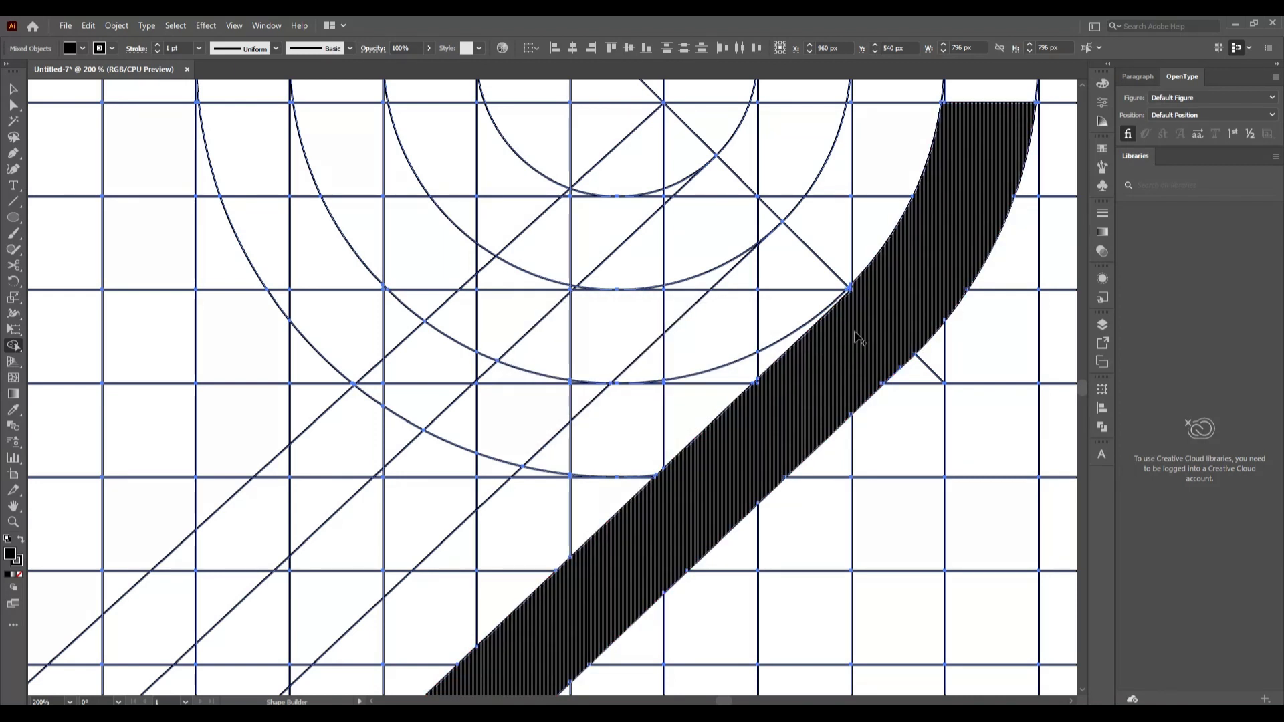
- Merge the small leftover slivers at the grid crossings along the straight band's edges into the black shape
scroll(866, 331, "up", 3)
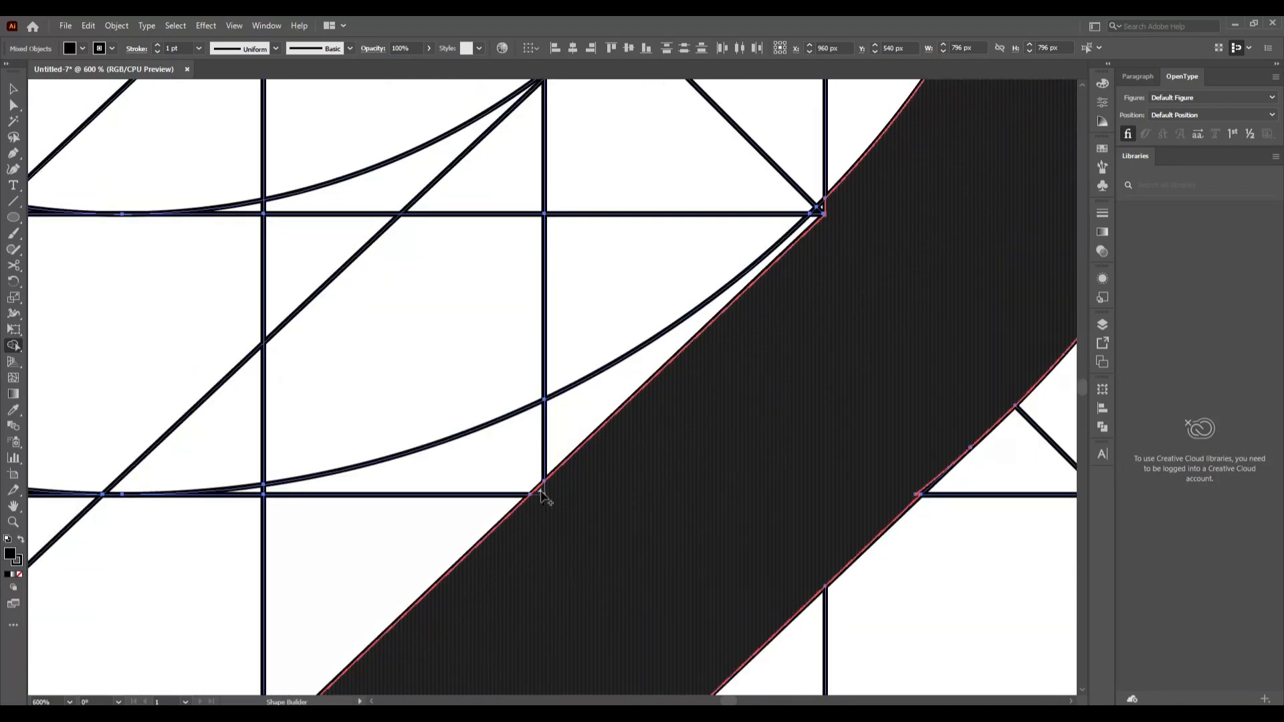
left_click_drag(604, 500, 606, 500)
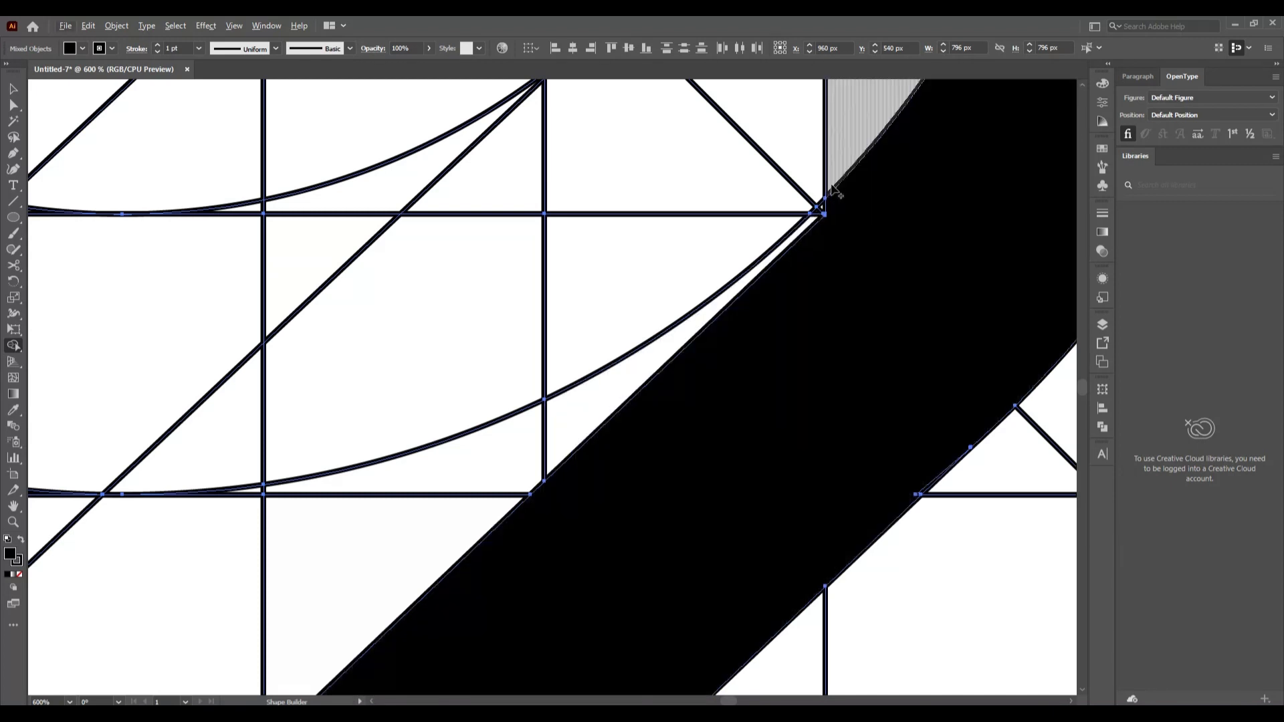
scroll(800, 358, "down", 3)
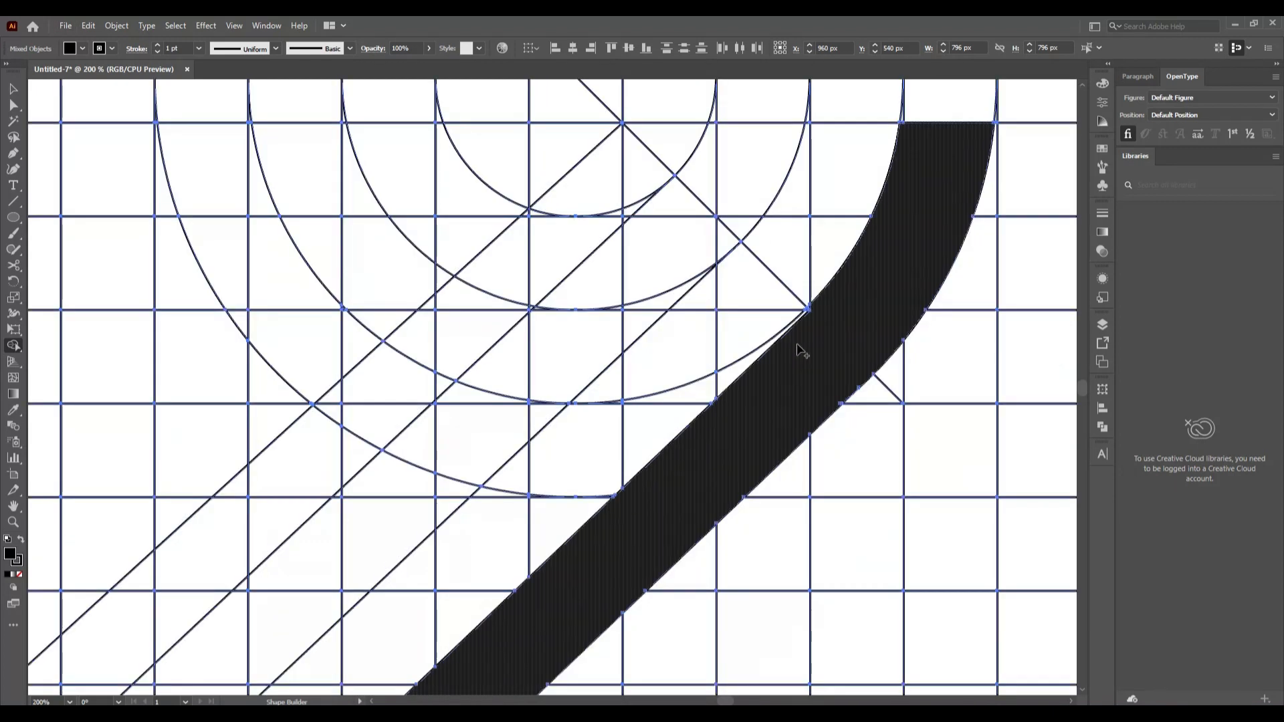
scroll(789, 367, "down", 1)
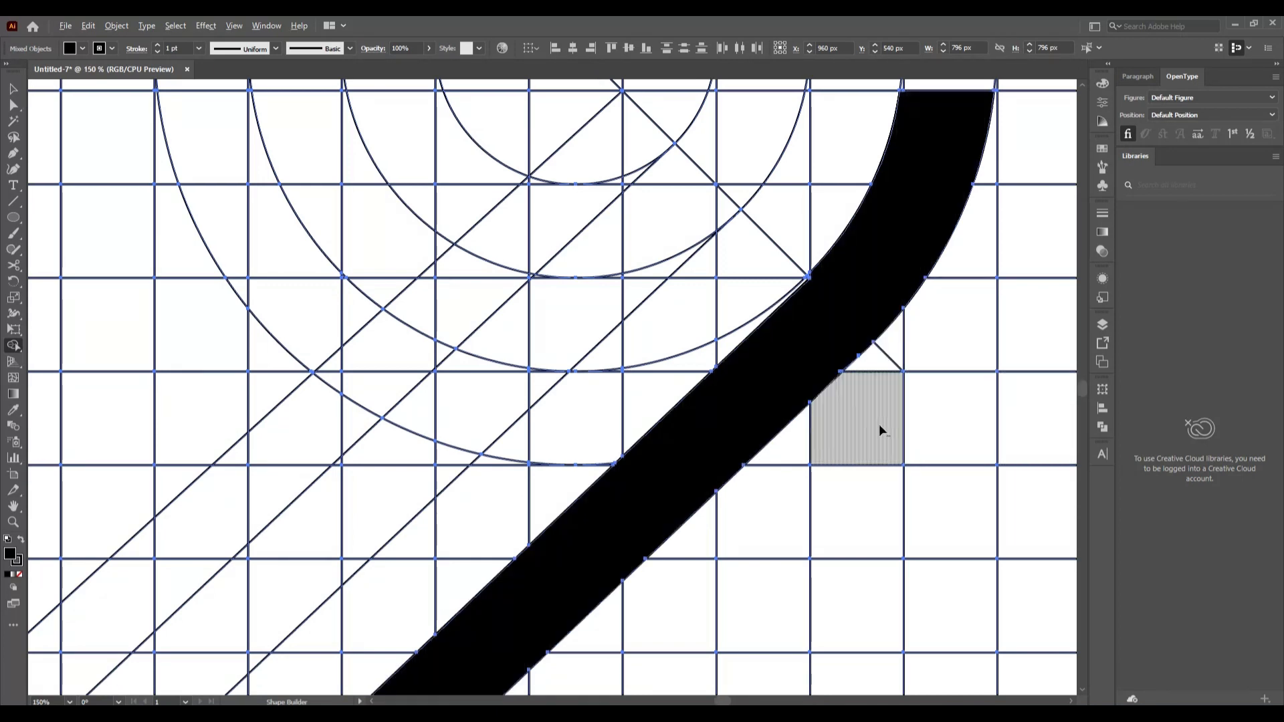
scroll(879, 424, "down", 1)
scroll(879, 436, "down", 2)
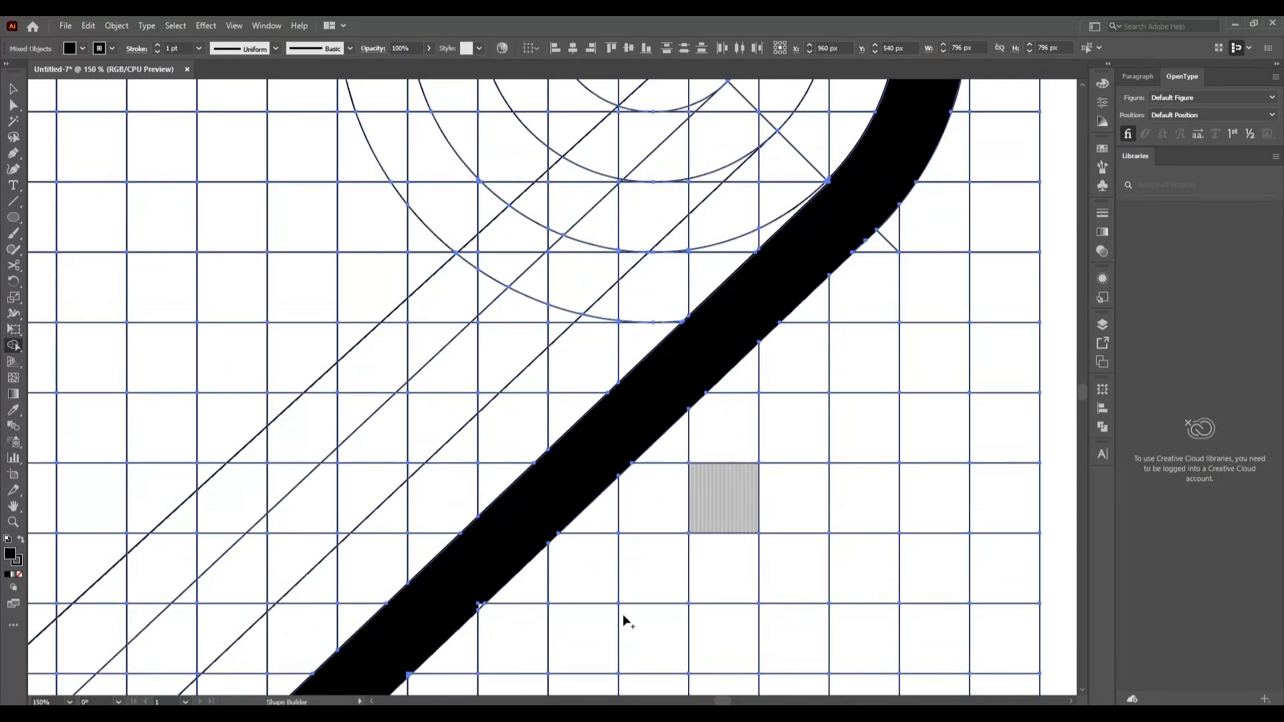
scroll(498, 666, "up", 3)
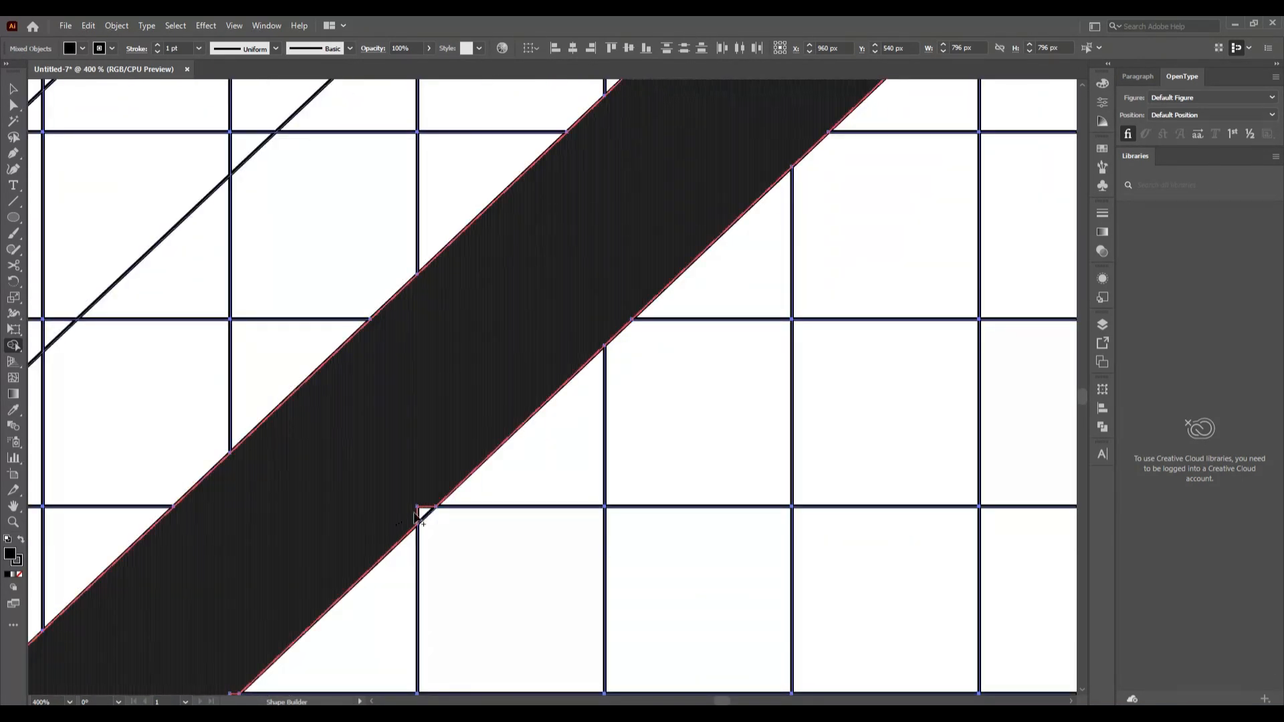
scroll(531, 515, "down", 4)
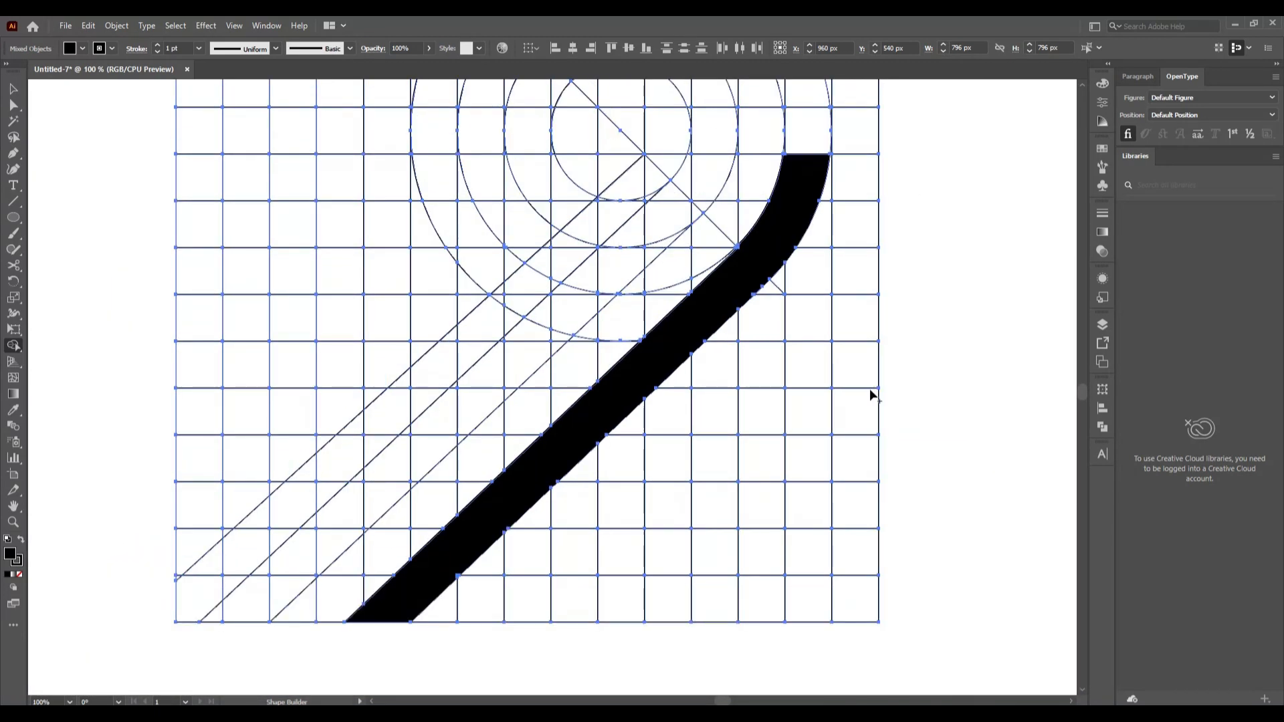
- Merge the ring regions just above the band's curved end, including the narrow slivers beside the vertical grid lines, into the black shape
scroll(863, 394, "right", 2)
scroll(774, 455, "up", 2)
mouse_move(669, 388)
left_mouse_down()
mouse_move(660, 303)
mouse_move(646, 337)
mouse_move(667, 355)
left_mouse_up()
scroll(667, 355, "up", 5)
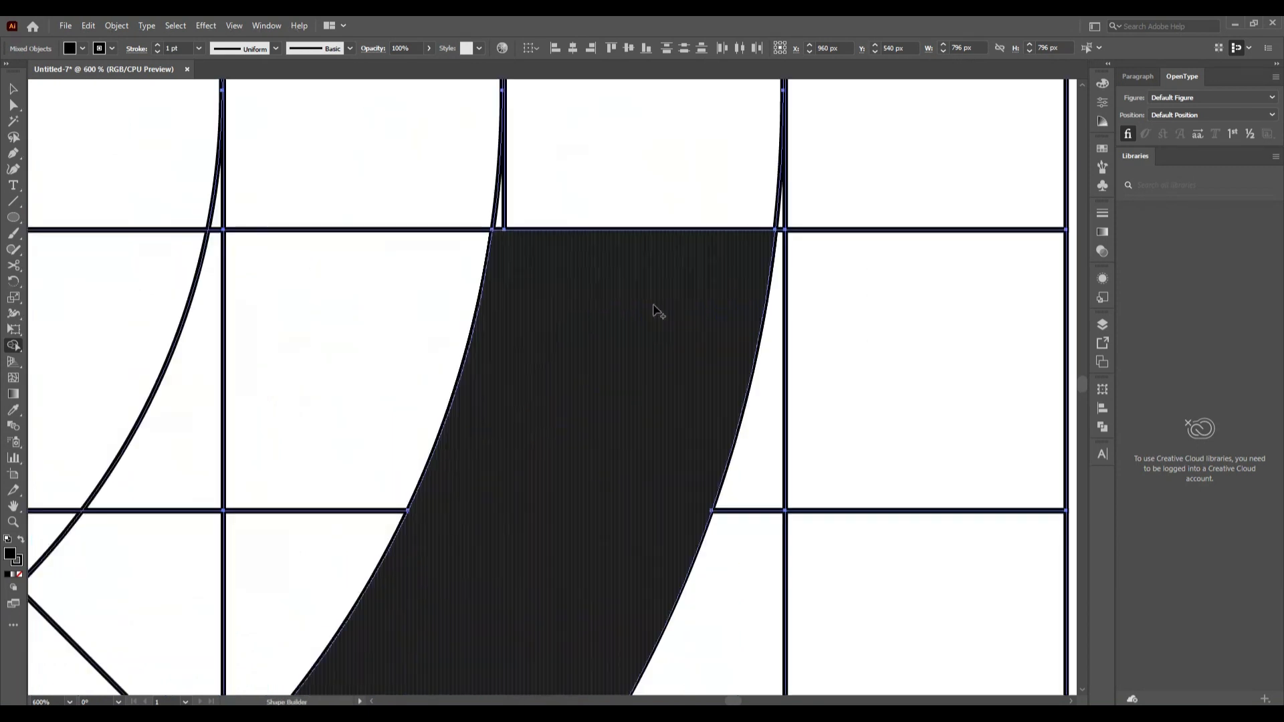
mouse_move(523, 271)
left_mouse_down()
mouse_move(503, 222)
mouse_move(516, 321)
left_mouse_up()
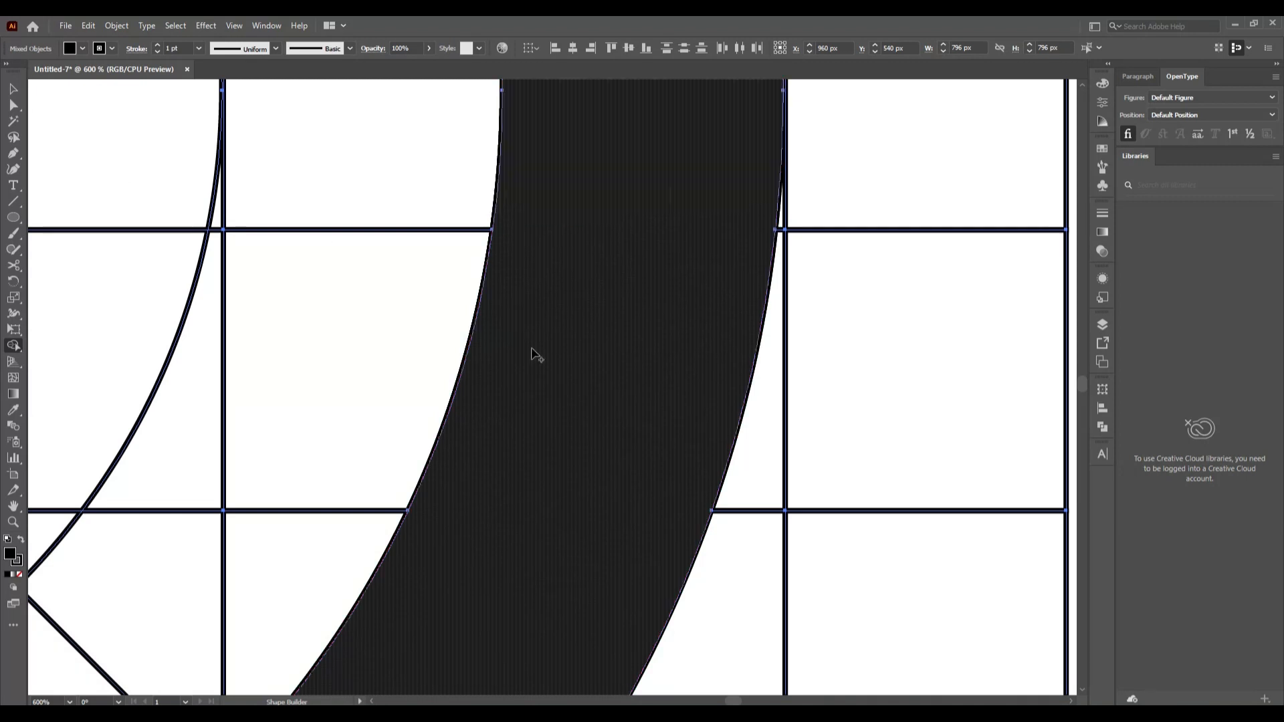
scroll(535, 382, "down", 5)
- Extend the black ring around the circles' right side to just past the top centre, absorbing the small notch on its inner edge
mouse_move(571, 379)
left_mouse_down()
mouse_move(507, 232)
mouse_move(534, 323)
mouse_move(529, 264)
mouse_move(465, 178)
mouse_move(415, 152)
mouse_move(393, 119)
mouse_move(376, 145)
left_mouse_up()
left_click_drag(506, 177, 535, 234)
scroll(349, 510, "up", 3)
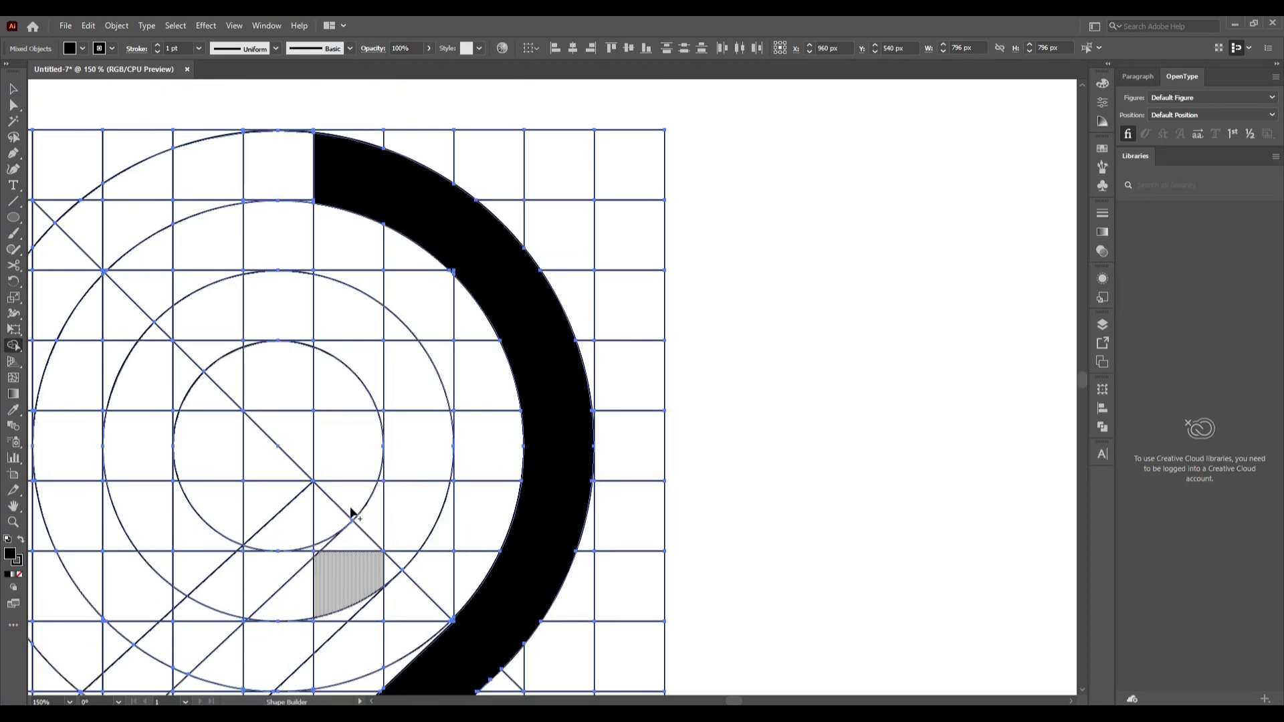
scroll(453, 329, "up", 5)
scroll(452, 329, "down", 3)
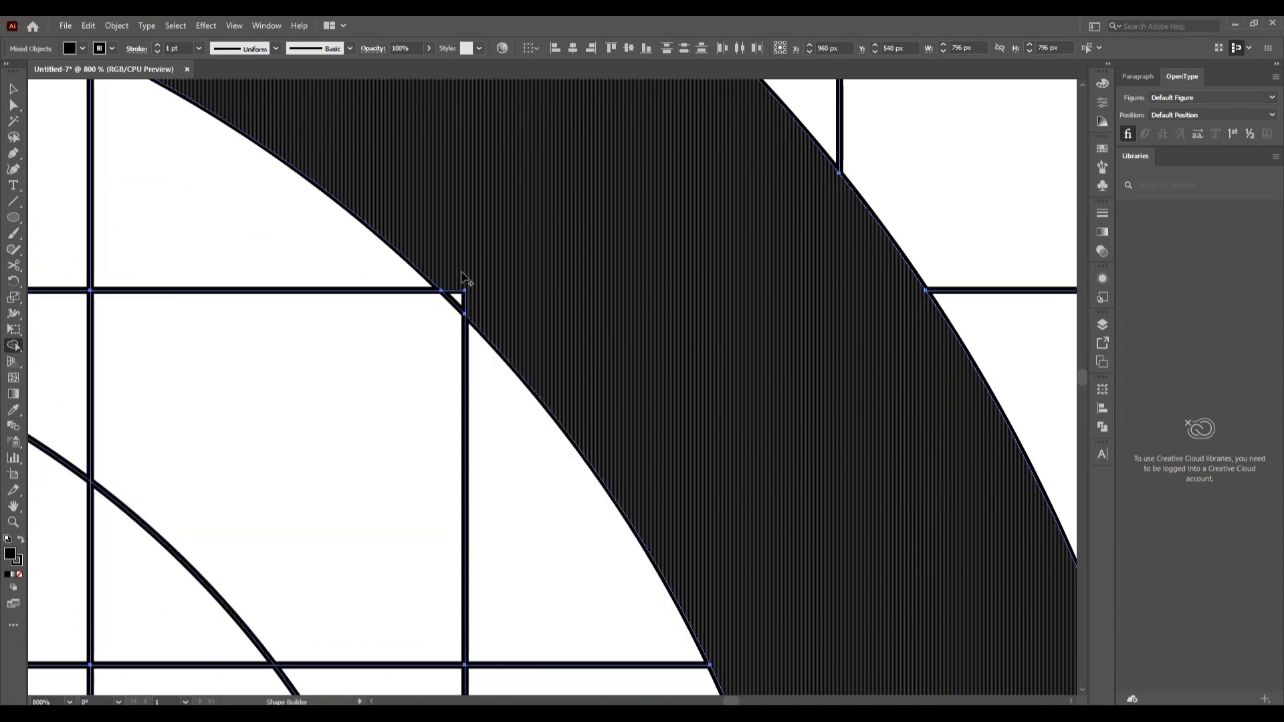
scroll(479, 345, "down", 2)
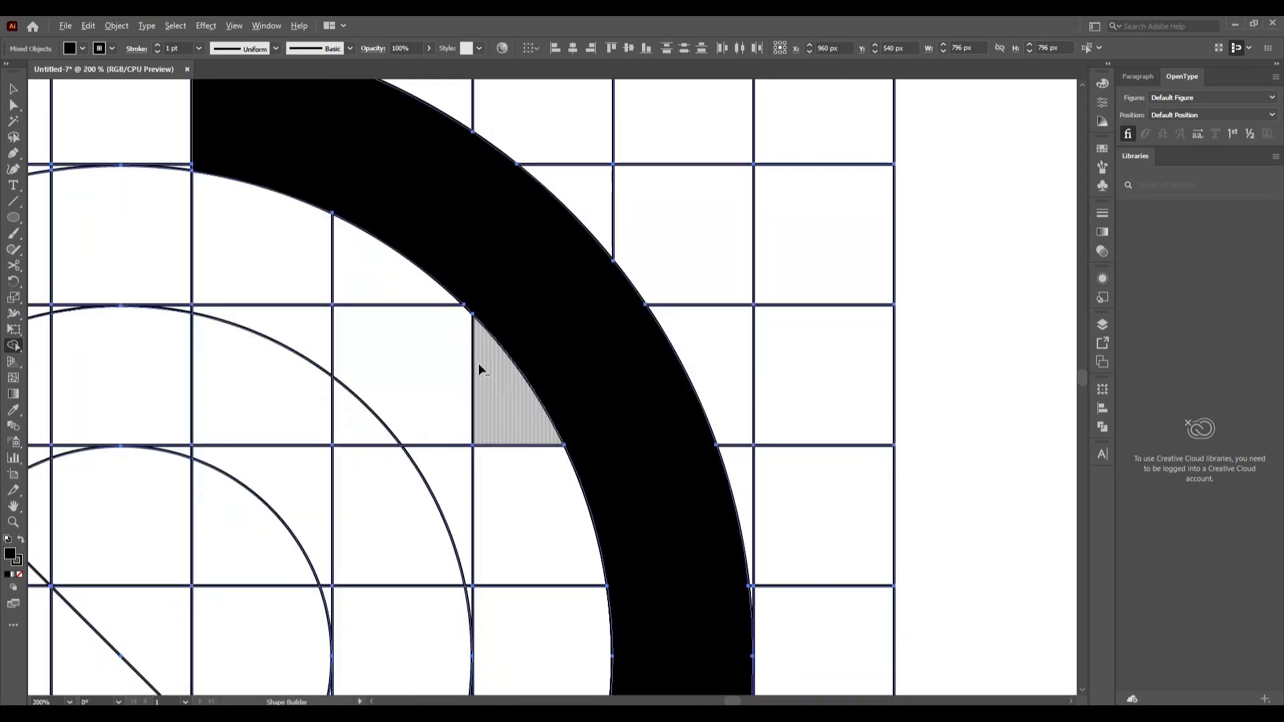
- Fill the ring's top and upper-left regions as far as the diagonal and merge them with the black shape
scroll(478, 366, "down", 2)
mouse_move(87, 240)
left_mouse_down()
mouse_move(112, 204)
mouse_move(252, 202)
mouse_move(224, 206)
left_mouse_up()
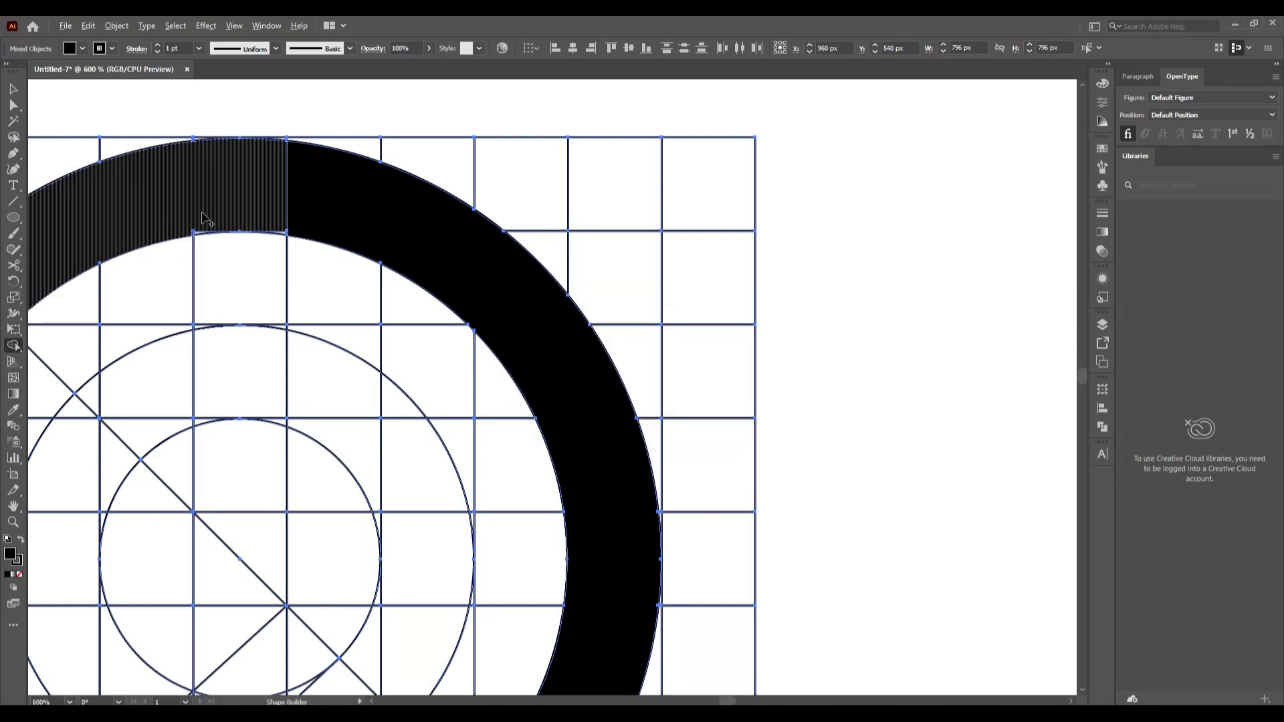
scroll(204, 218, "up", 3)
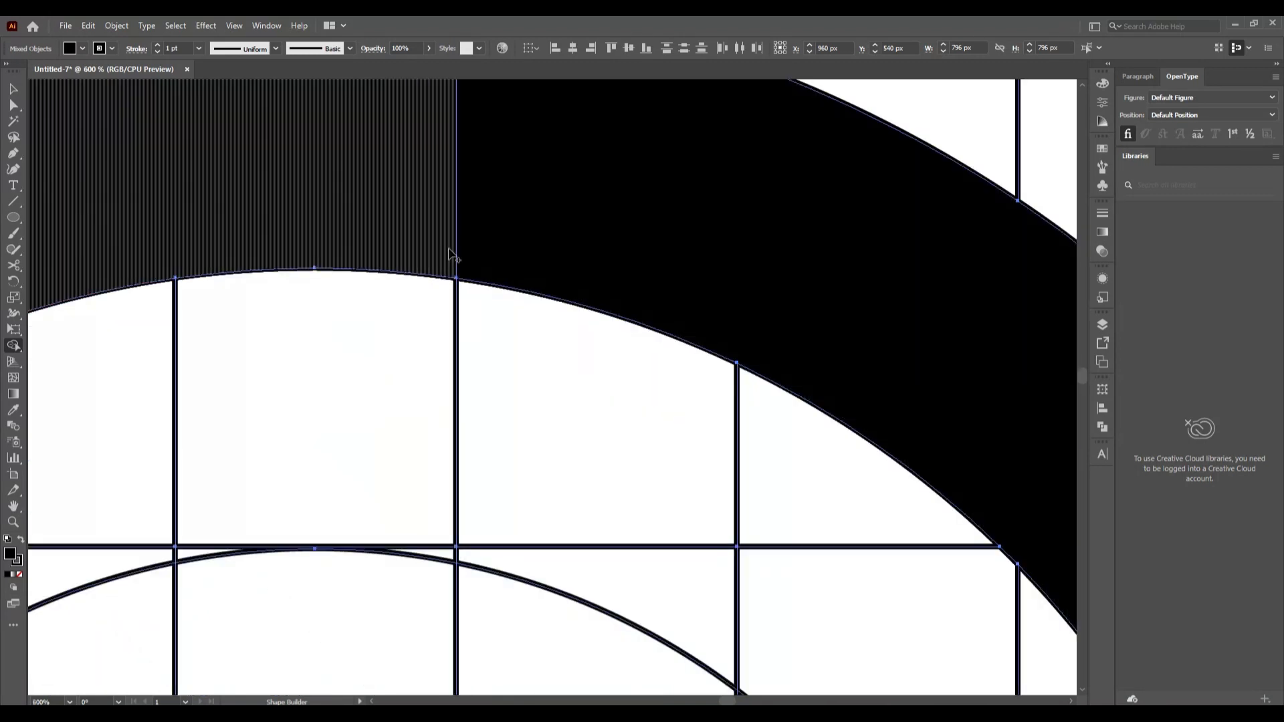
mouse_move(448, 253)
left_mouse_down()
mouse_move(506, 266)
mouse_move(528, 245)
left_mouse_up()
scroll(527, 241, "down", 3)
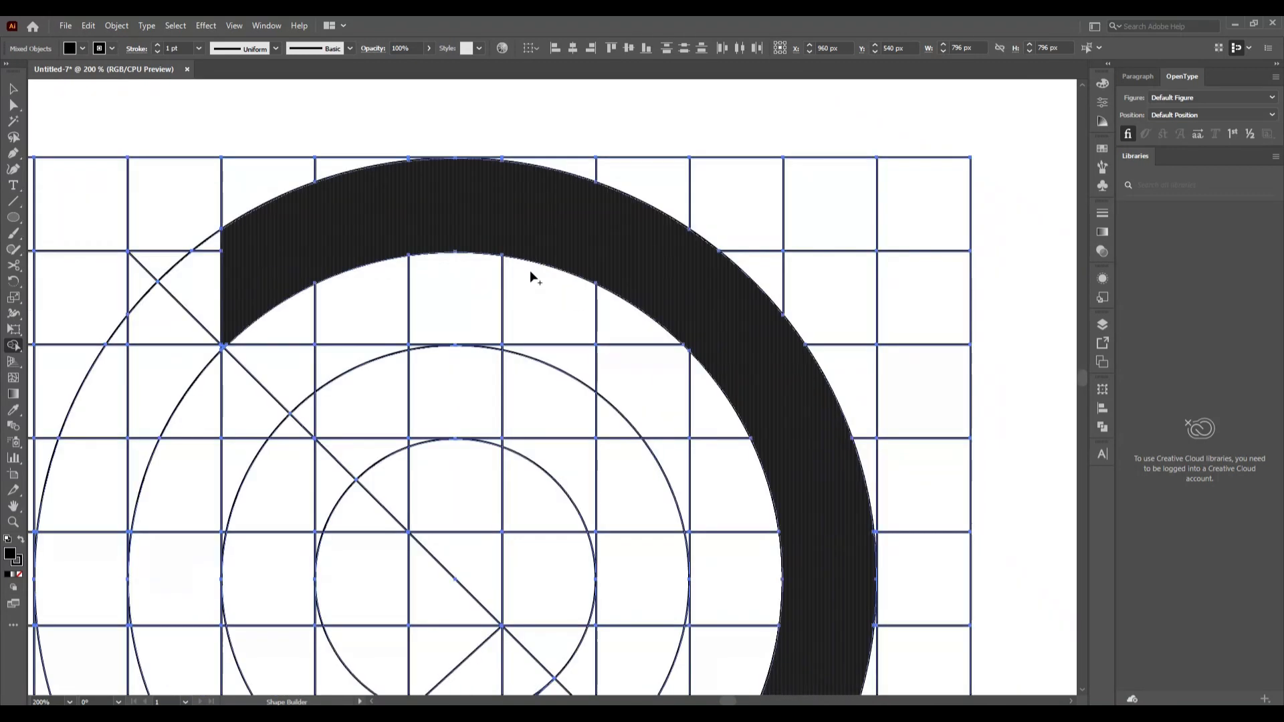
- Extend the black ring from the diagonal down the left side between the two outermost circles
scroll(521, 321, "down", 3)
mouse_move(152, 267)
left_mouse_down()
mouse_move(239, 110)
mouse_move(146, 237)
mouse_move(97, 353)
mouse_move(128, 215)
mouse_move(131, 327)
left_mouse_up()
left_click_drag(89, 468, 81, 520)
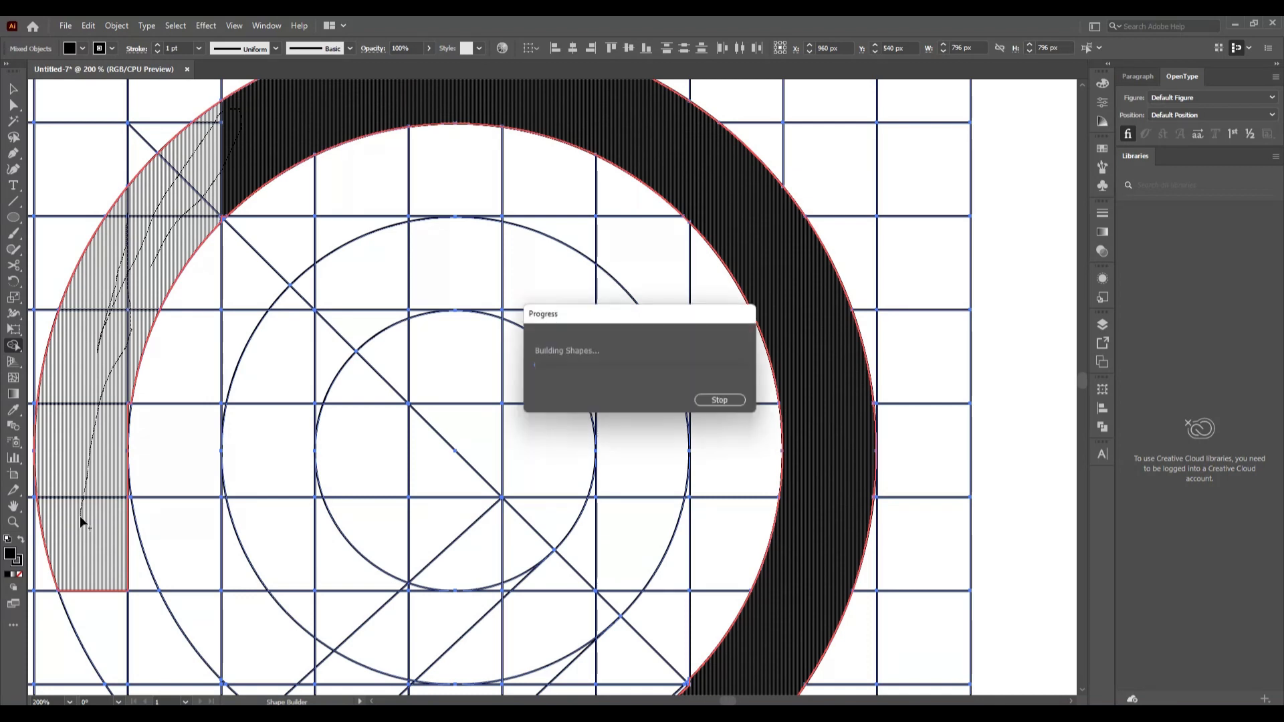
- Extend the black outer ring down its lower-left side between the two outermost circles to the next horizontal grid line
scroll(119, 436, "up", 2)
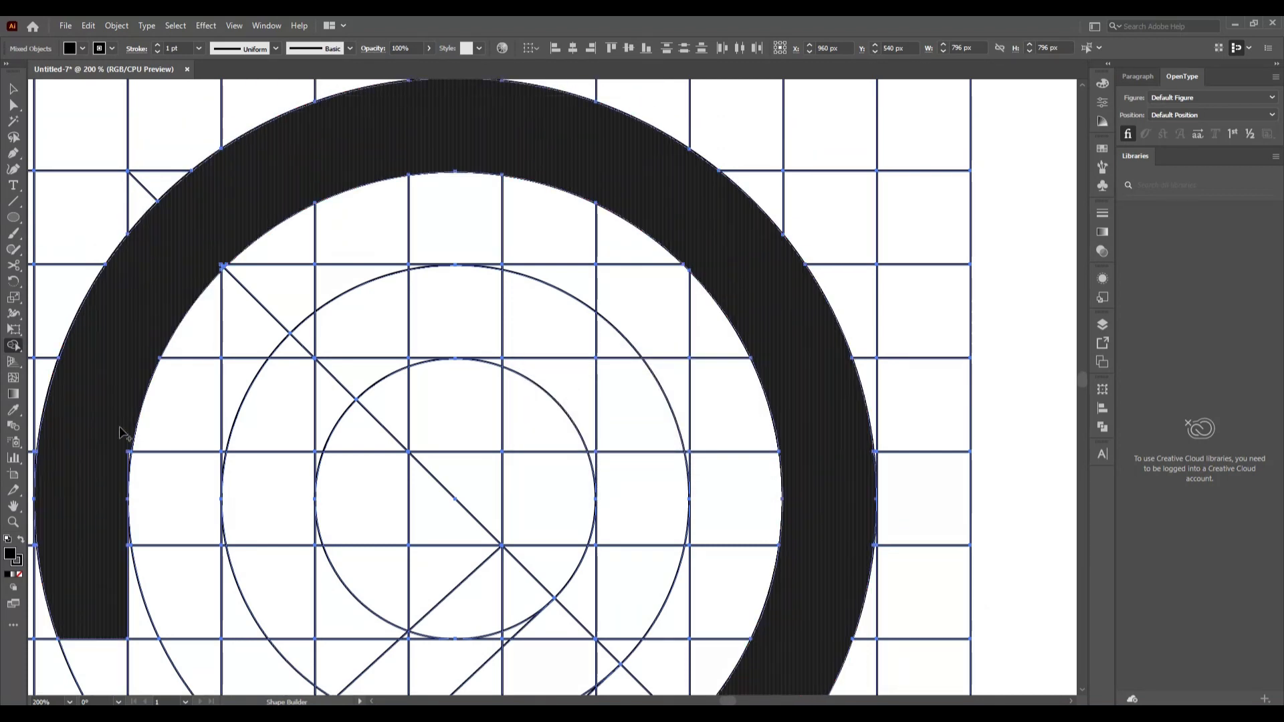
scroll(121, 481, "up", 2)
scroll(115, 483, "down", 4)
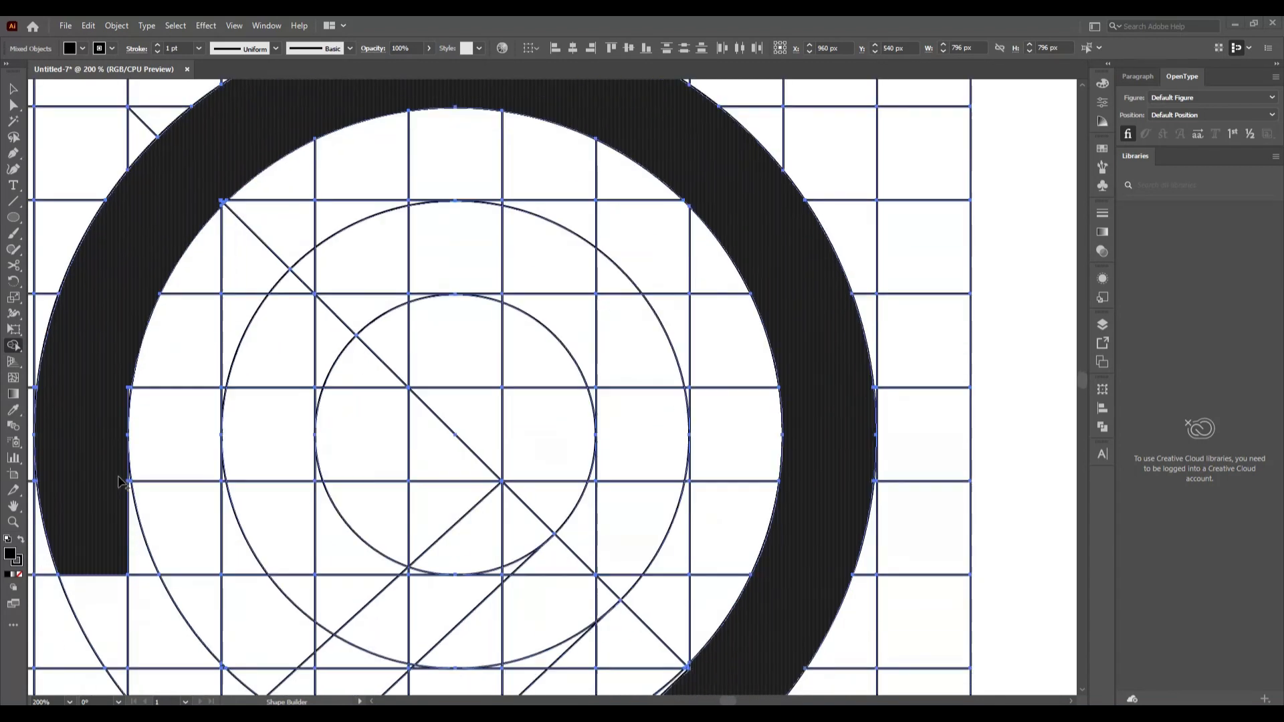
scroll(116, 483, "up", 3, "alt")
scroll(559, 439, "down", 2, "alt")
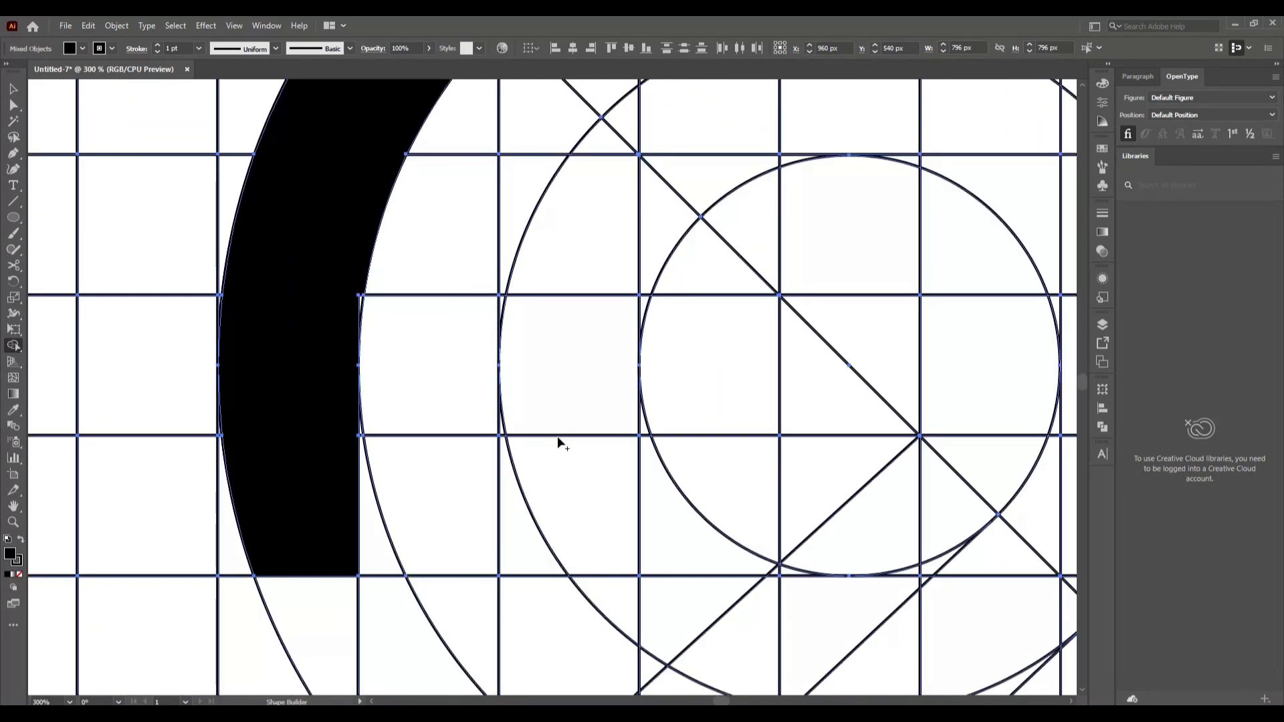
scroll(376, 350, "up", 3, "alt")
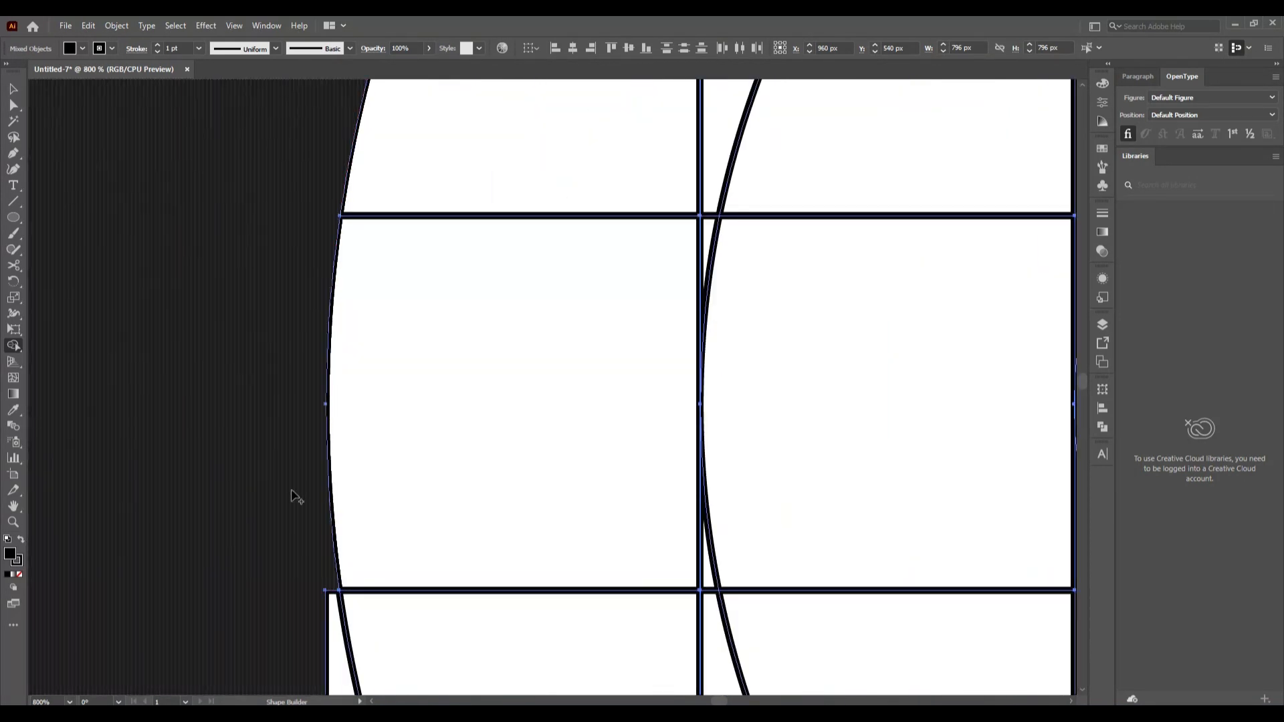
scroll(299, 509, "down", 2, "alt")
scroll(299, 510, "down", 2, "alt")
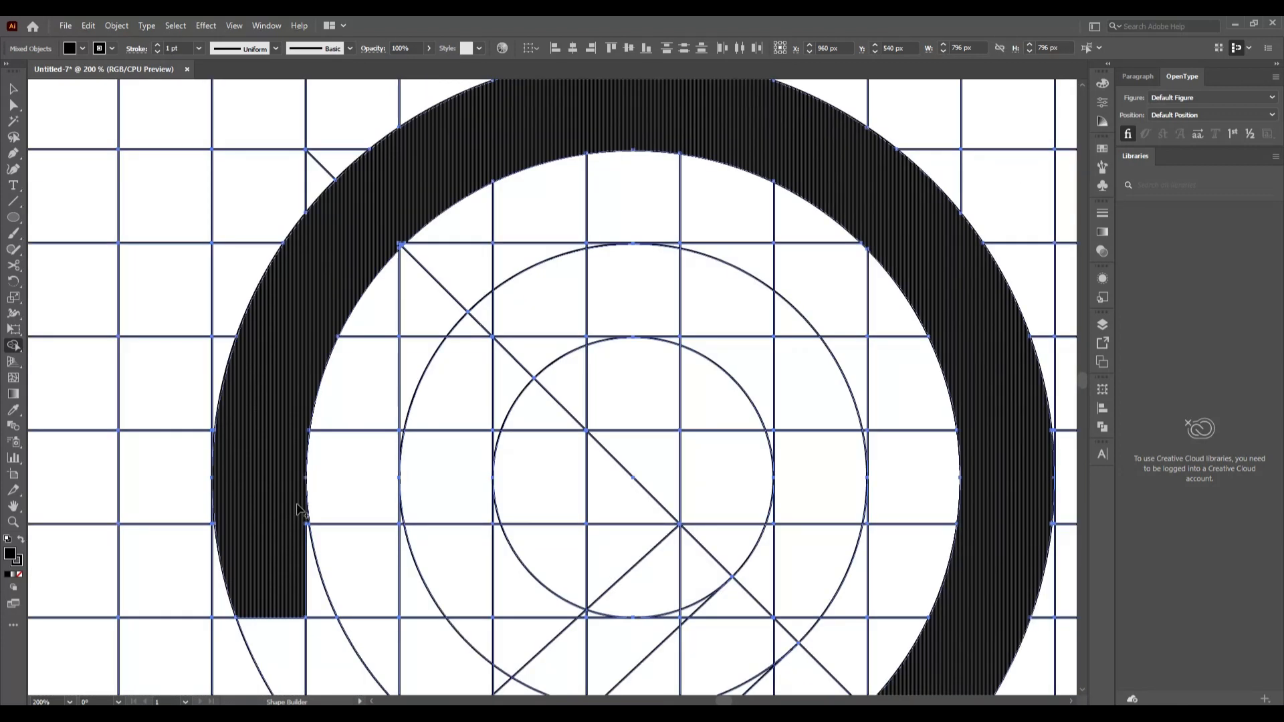
mouse_move(251, 481)
left_mouse_down()
mouse_move(327, 598)
mouse_move(313, 527)
mouse_move(368, 672)
left_mouse_up()
scroll(547, 463, "down", 2)
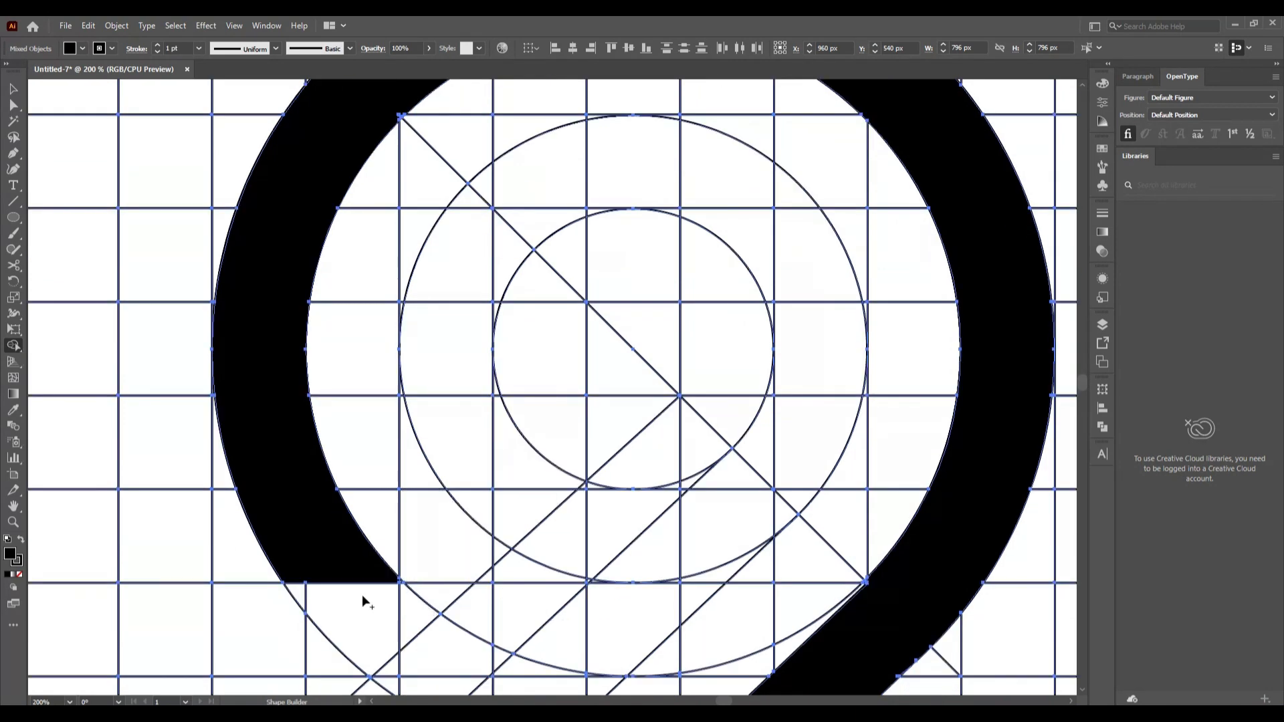
- Continue the outer ring's lower-left end to the first slanted line, merging the small corner region beside the vertical grid line
mouse_move(299, 563)
left_mouse_down()
mouse_move(318, 615)
mouse_move(317, 598)
mouse_move(323, 606)
left_mouse_up()
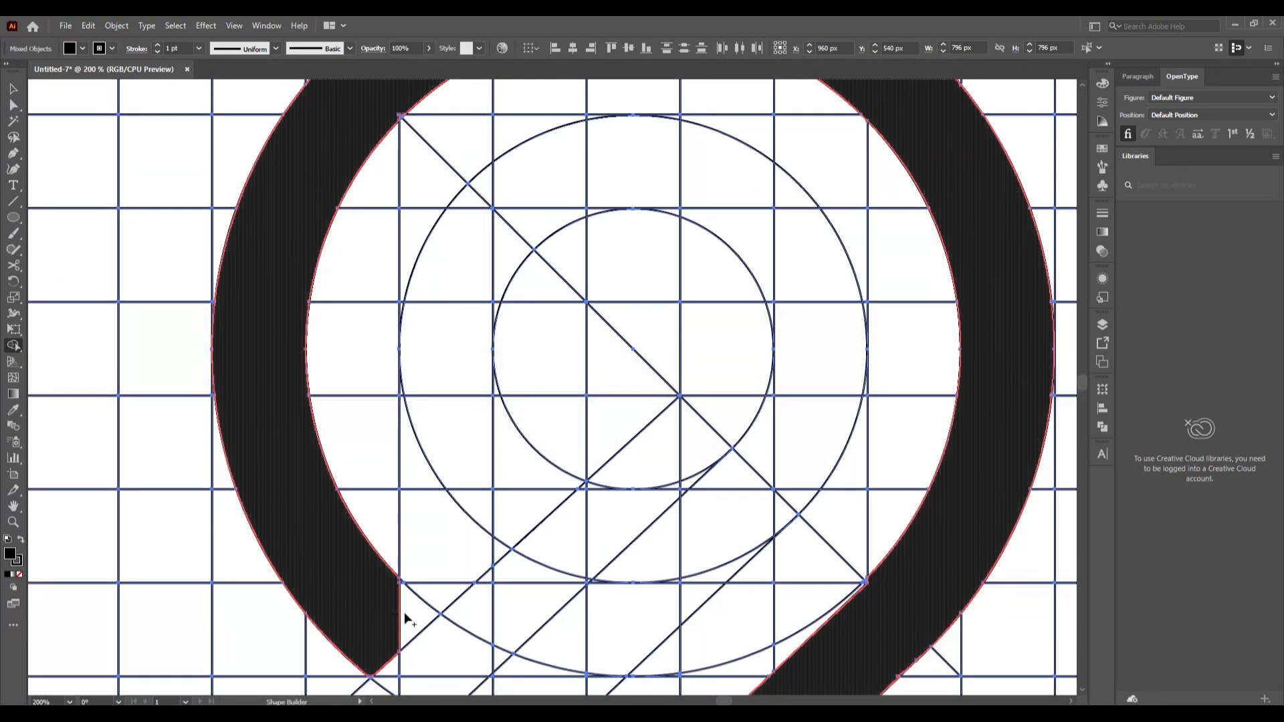
left_click(398, 613)
scroll(395, 600, "up", 4)
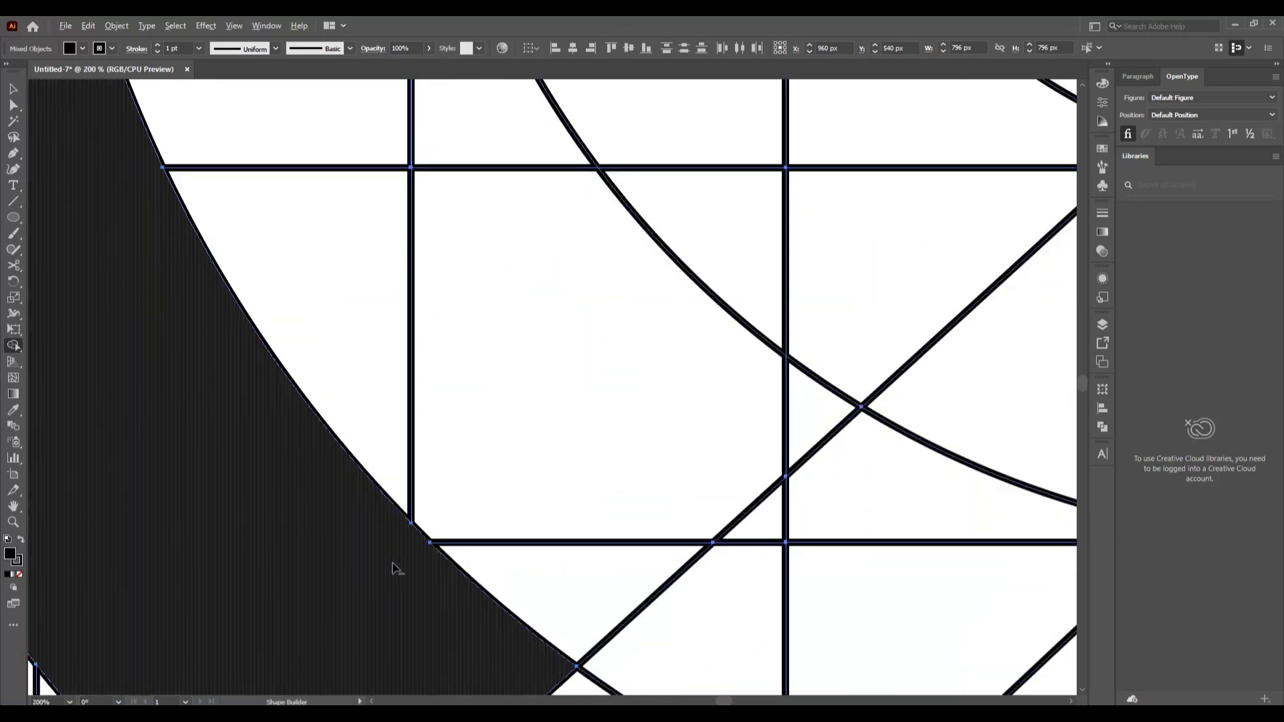
scroll(336, 538, "down", 4)
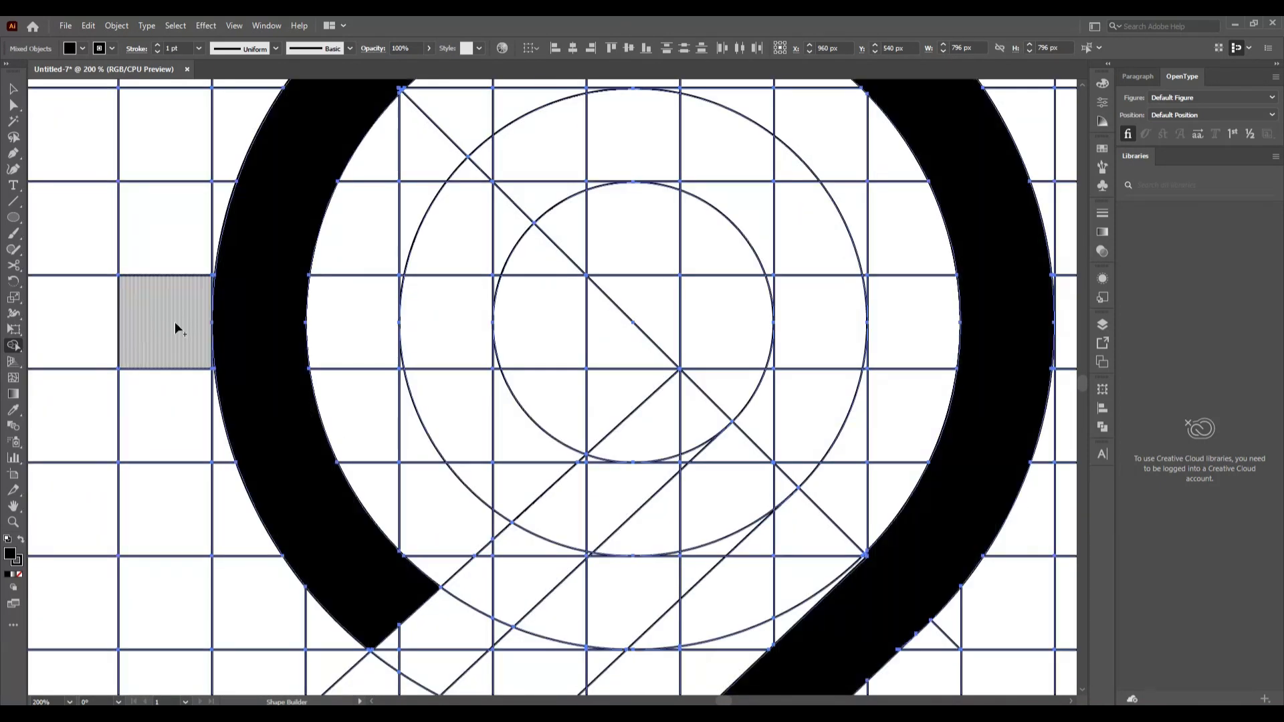
- Merge the tiny leftover triangle where the diagonal meets the outer ring's upper-left inner edge into the black shape
scroll(635, 482, "down", 2)
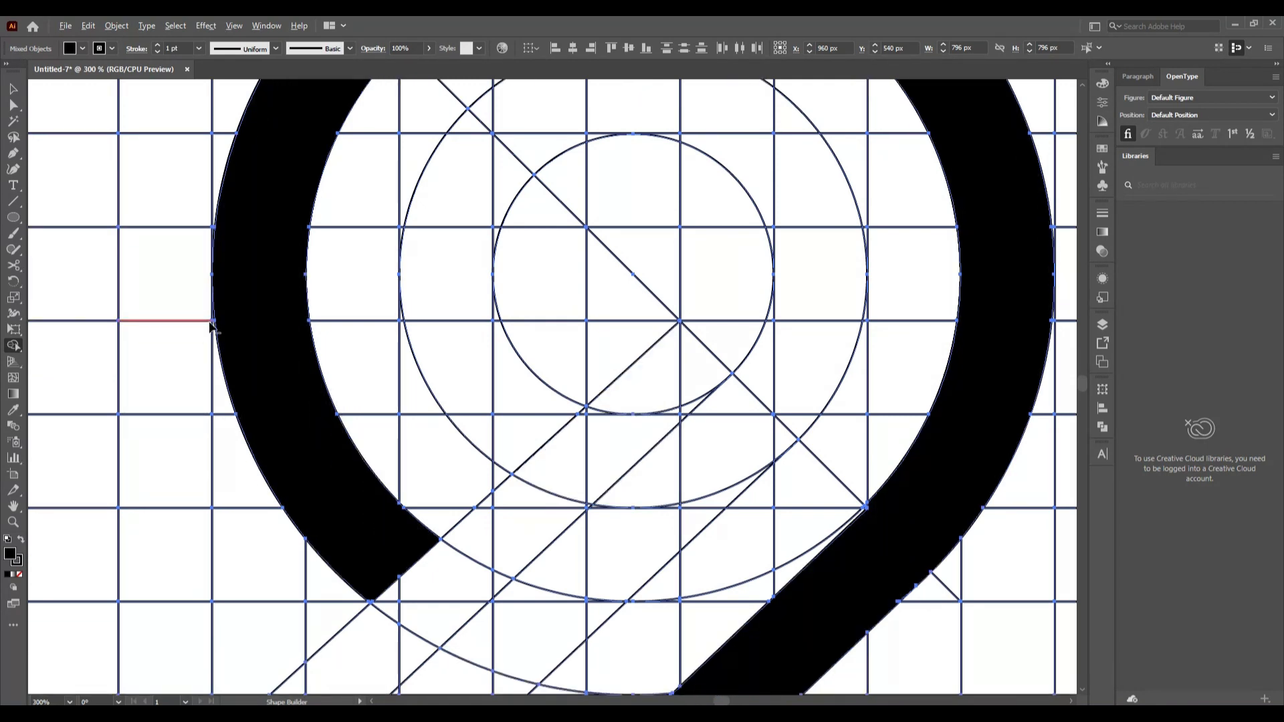
scroll(261, 344, "up", 3)
scroll(386, 411, "down", 4)
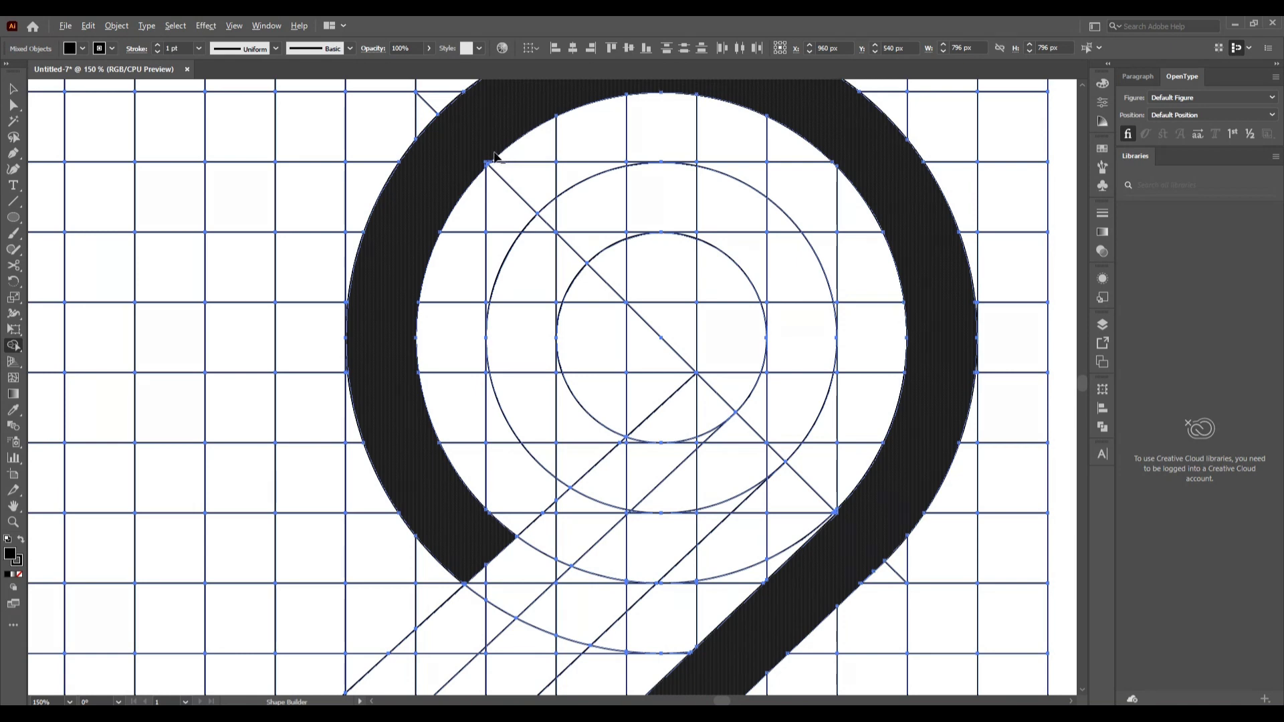
scroll(494, 156, "up", 4)
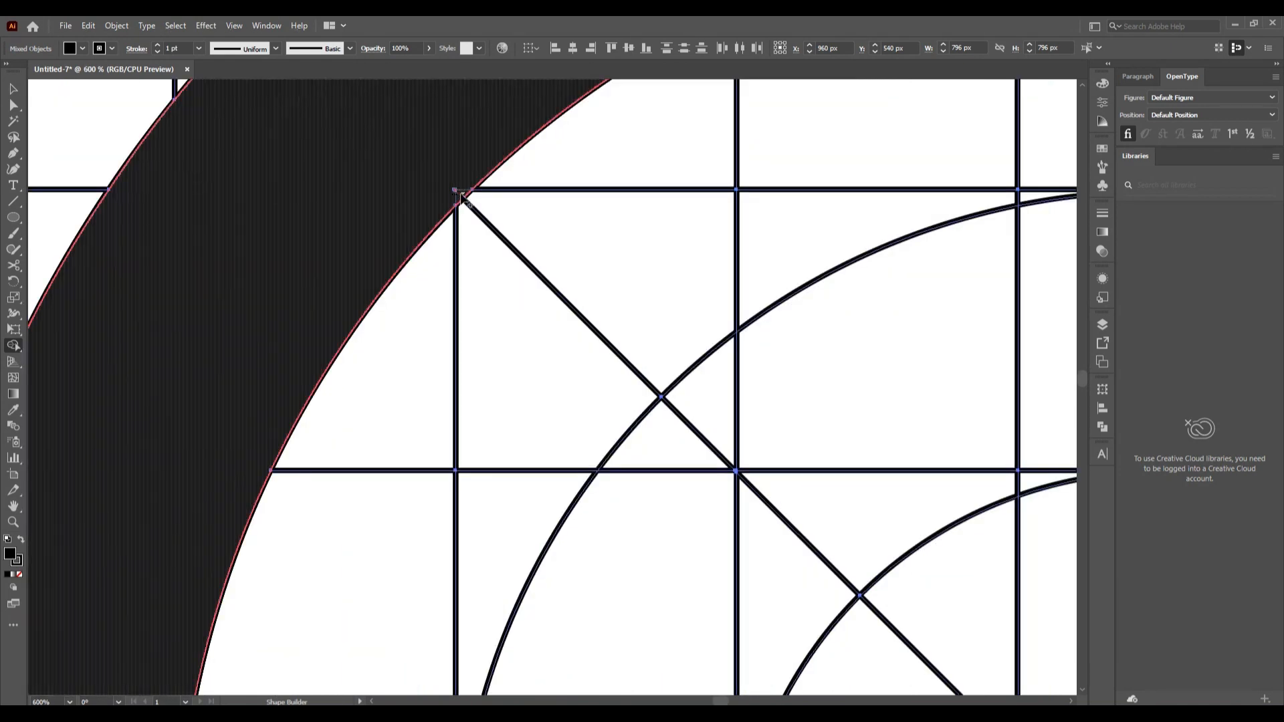
scroll(459, 196, "up", 5)
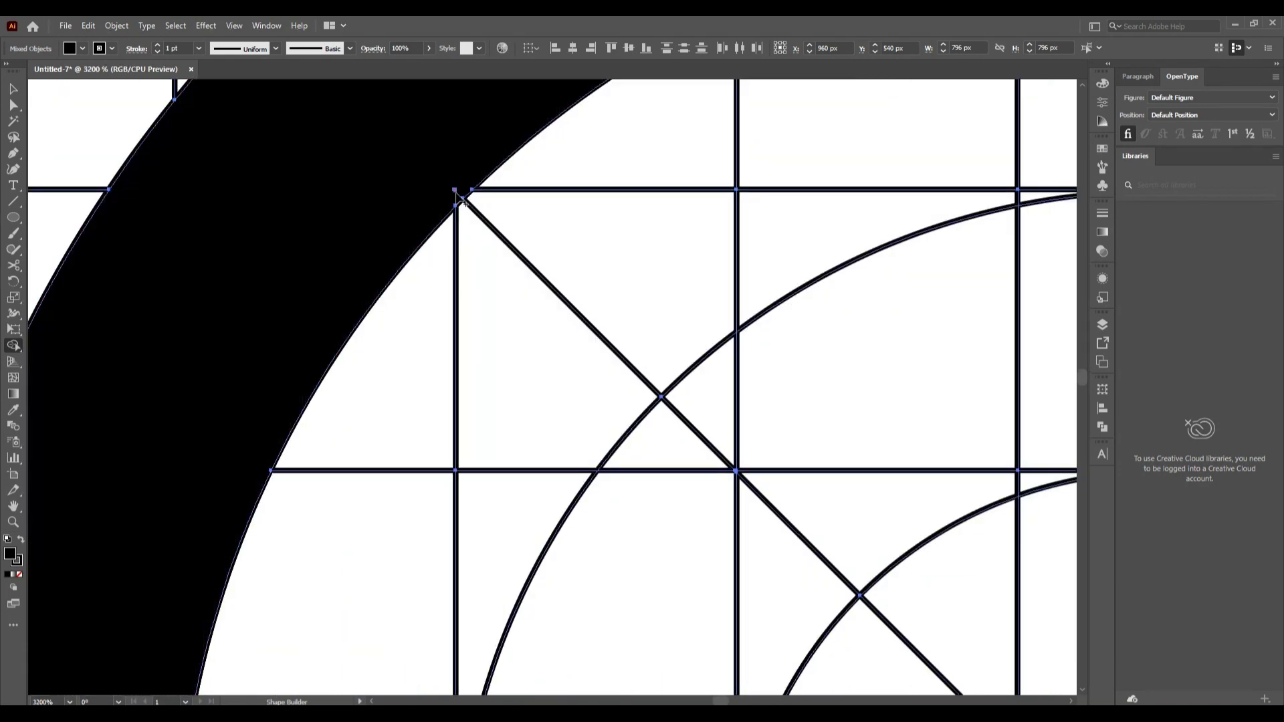
scroll(460, 198, "up", 5)
scroll(511, 399, "down", 9)
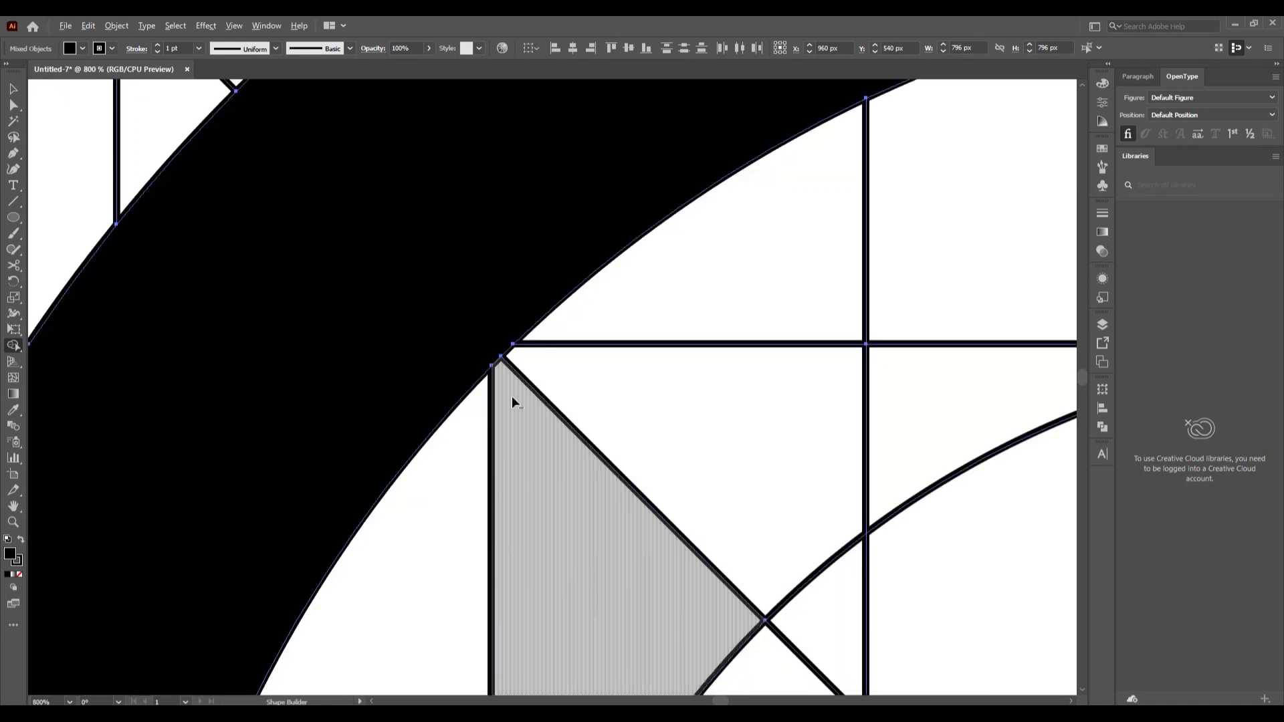
scroll(509, 414, "down", 8)
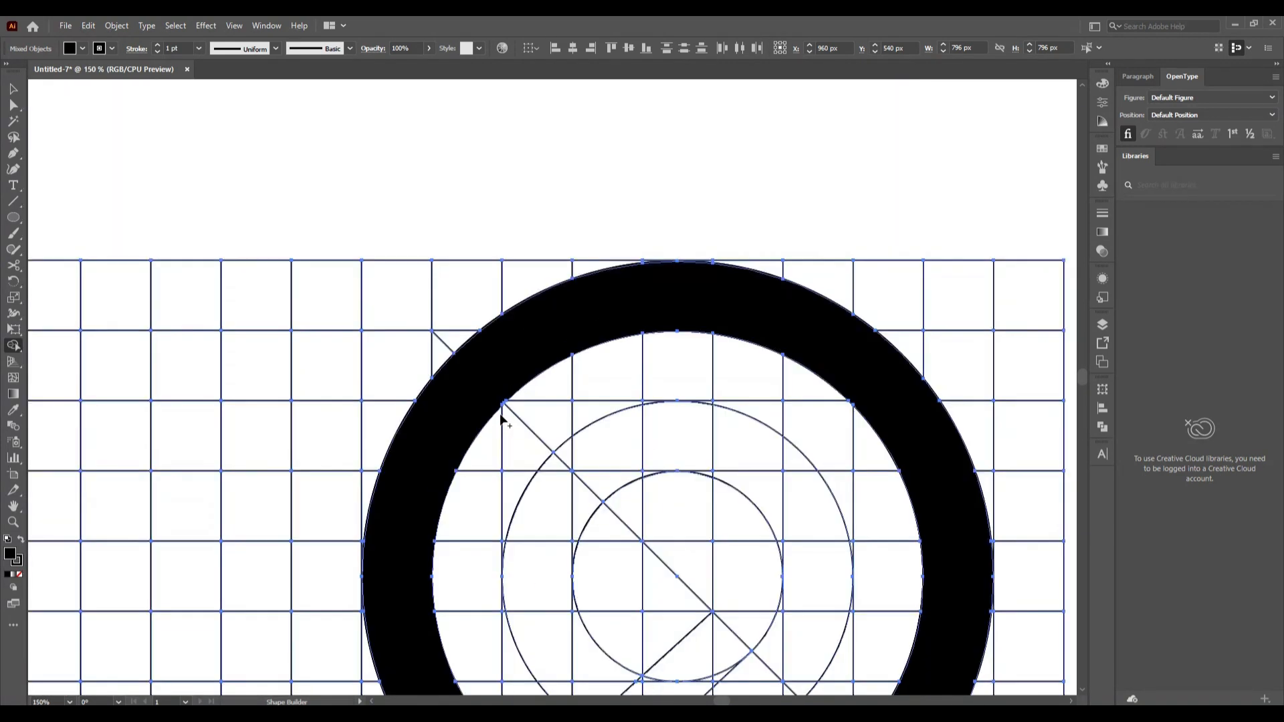
- Merge the regions between the second and third slanted lines into a black band that curves up between the two inner circles
scroll(502, 418, "down", 3)
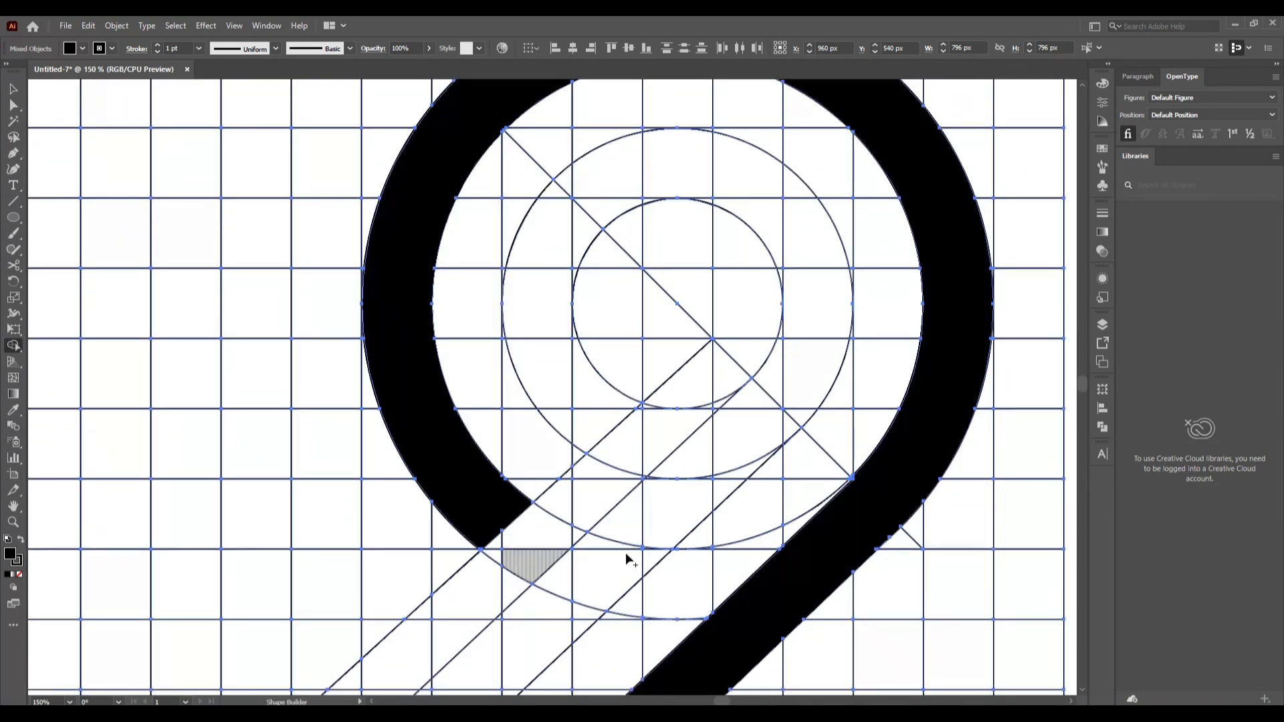
mouse_move(542, 625)
left_mouse_down()
mouse_move(580, 576)
mouse_move(552, 630)
mouse_move(611, 602)
mouse_move(600, 531)
mouse_move(594, 555)
mouse_move(664, 519)
mouse_move(646, 565)
left_mouse_up()
mouse_move(689, 510)
left_mouse_down()
mouse_move(690, 478)
mouse_move(683, 496)
mouse_move(739, 456)
mouse_move(717, 491)
mouse_move(785, 386)
mouse_move(801, 412)
left_mouse_up()
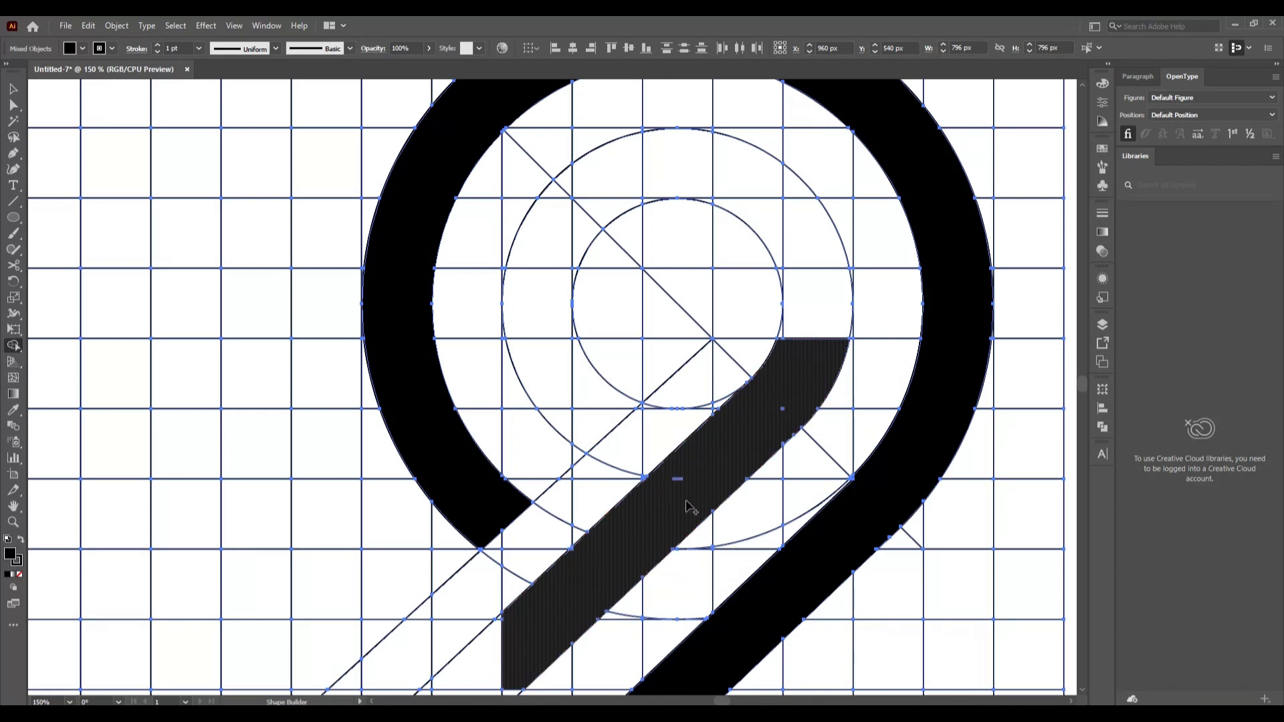
- Absorb the tiny leftover pieces inside the inner slanted band and the thin sliver along its lower edge near the bend
scroll(675, 498, "up", 3)
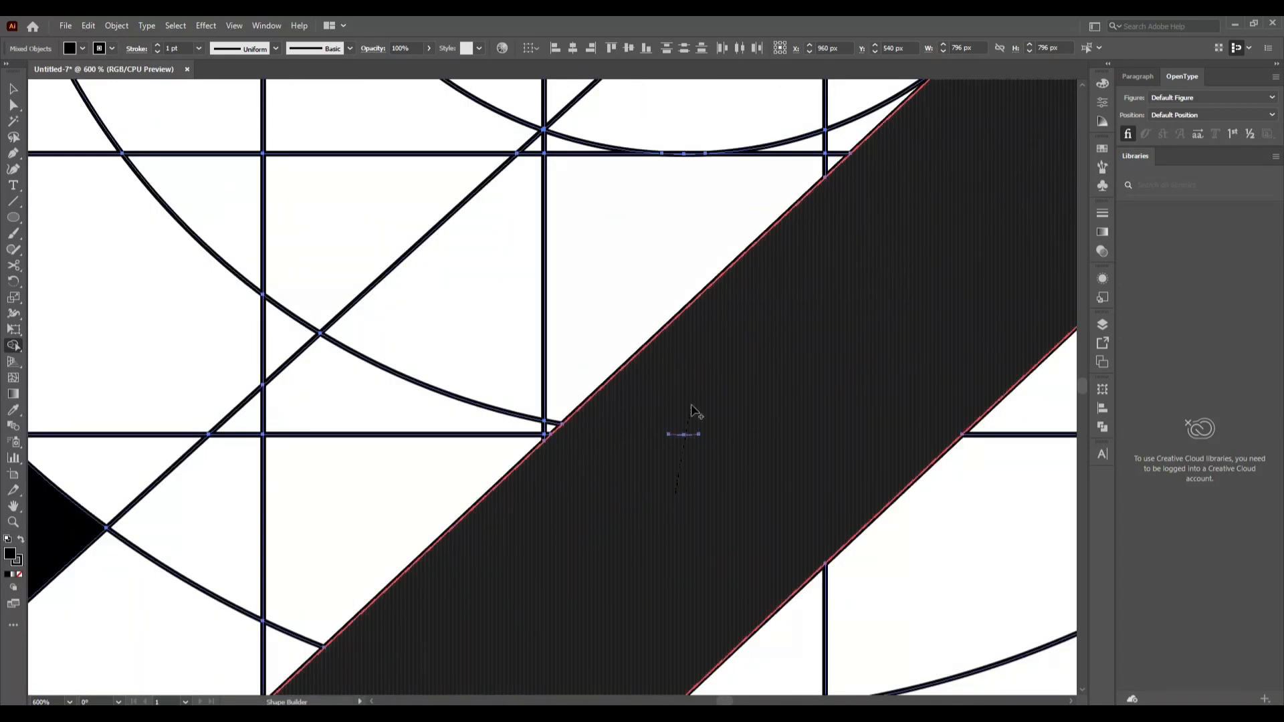
scroll(684, 493, "down", 3)
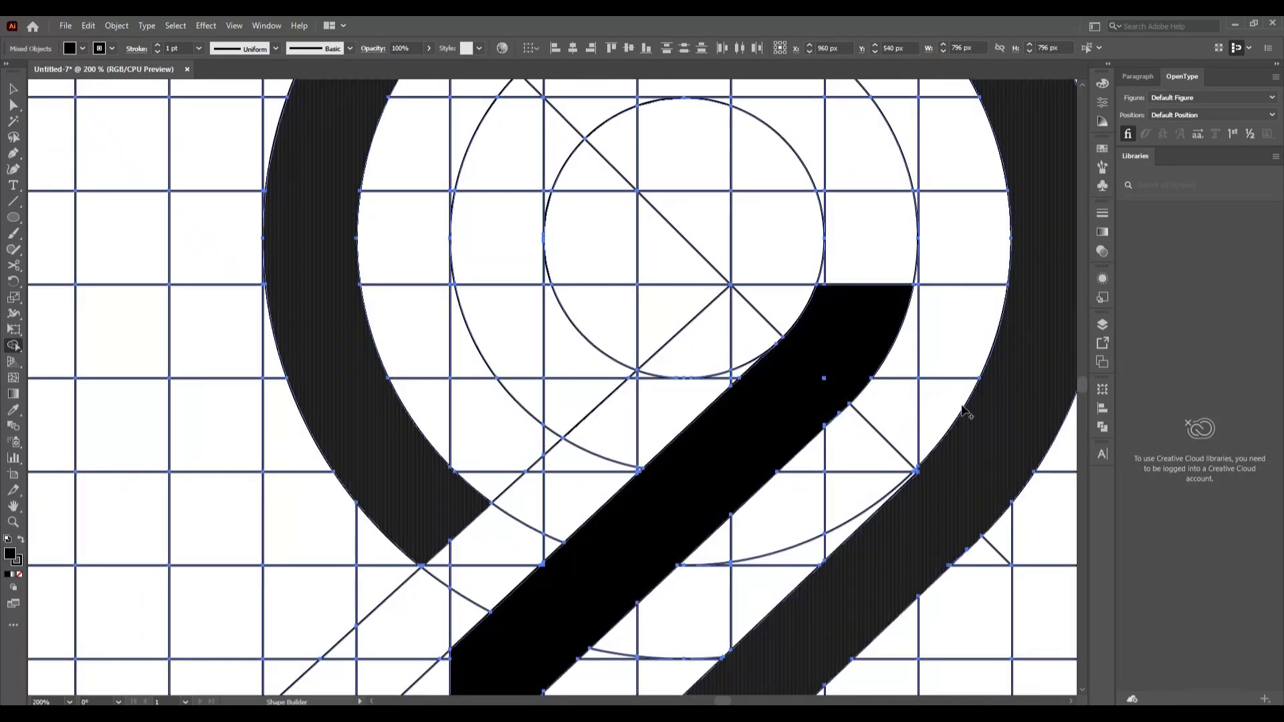
scroll(889, 404, "up", 2)
scroll(473, 225, "up", 1)
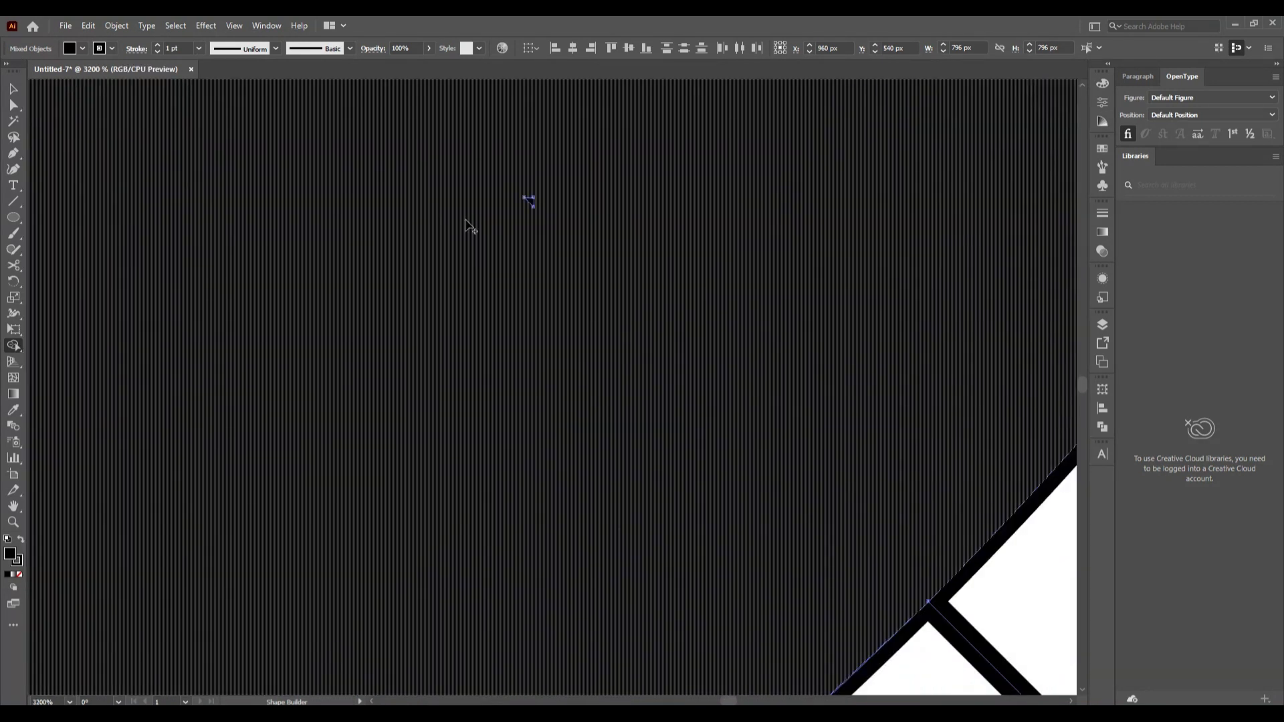
left_click_drag(509, 279, 533, 199)
scroll(527, 518, "down", 3)
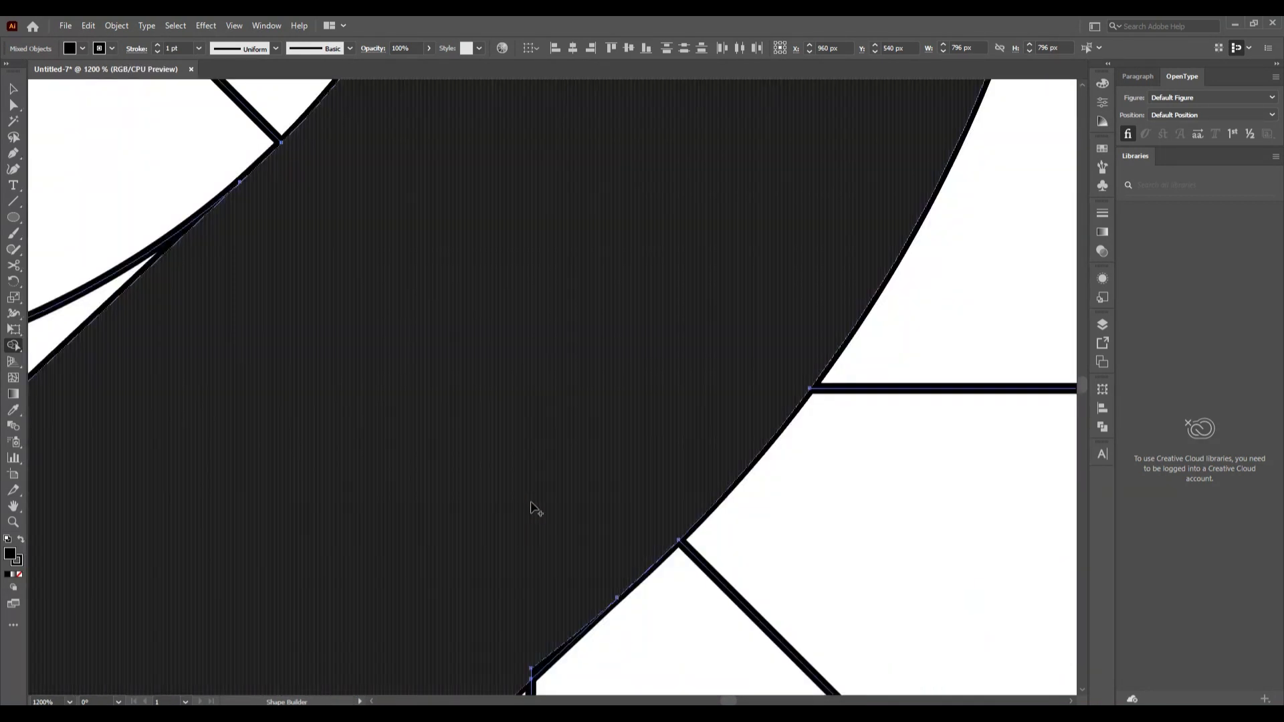
left_click_drag(524, 581, 536, 606)
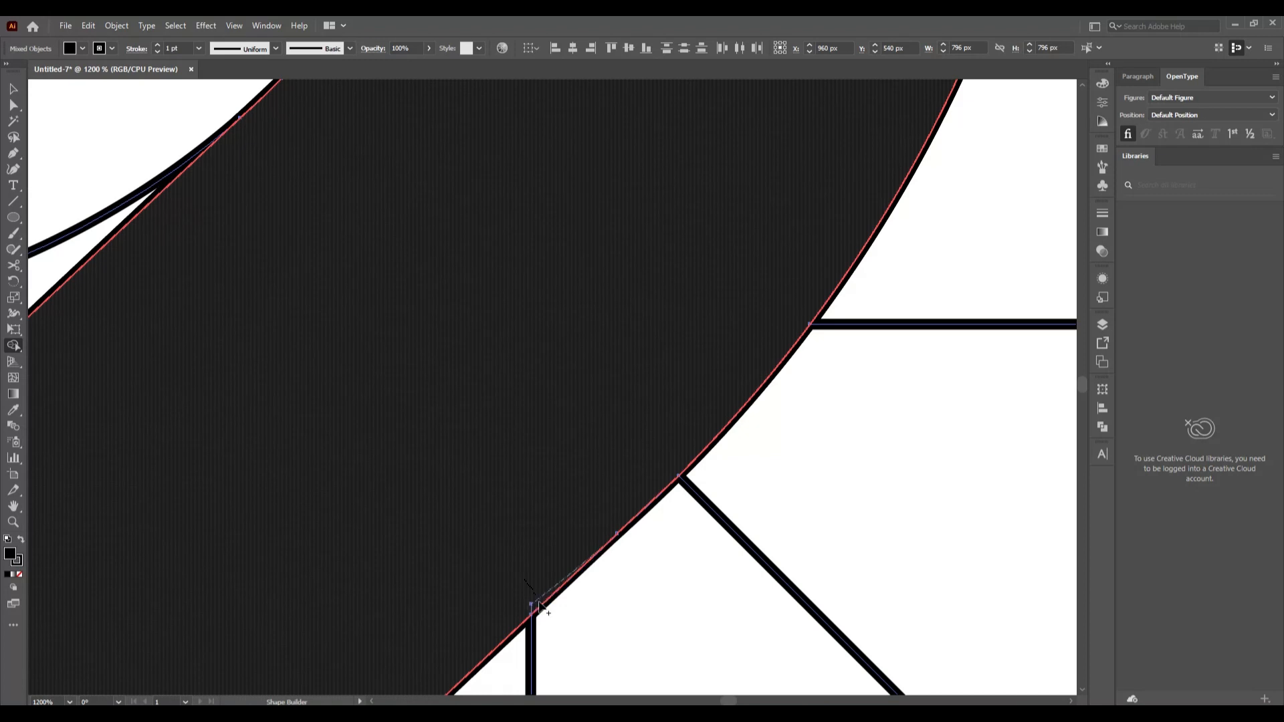
scroll(623, 262, "down", 4)
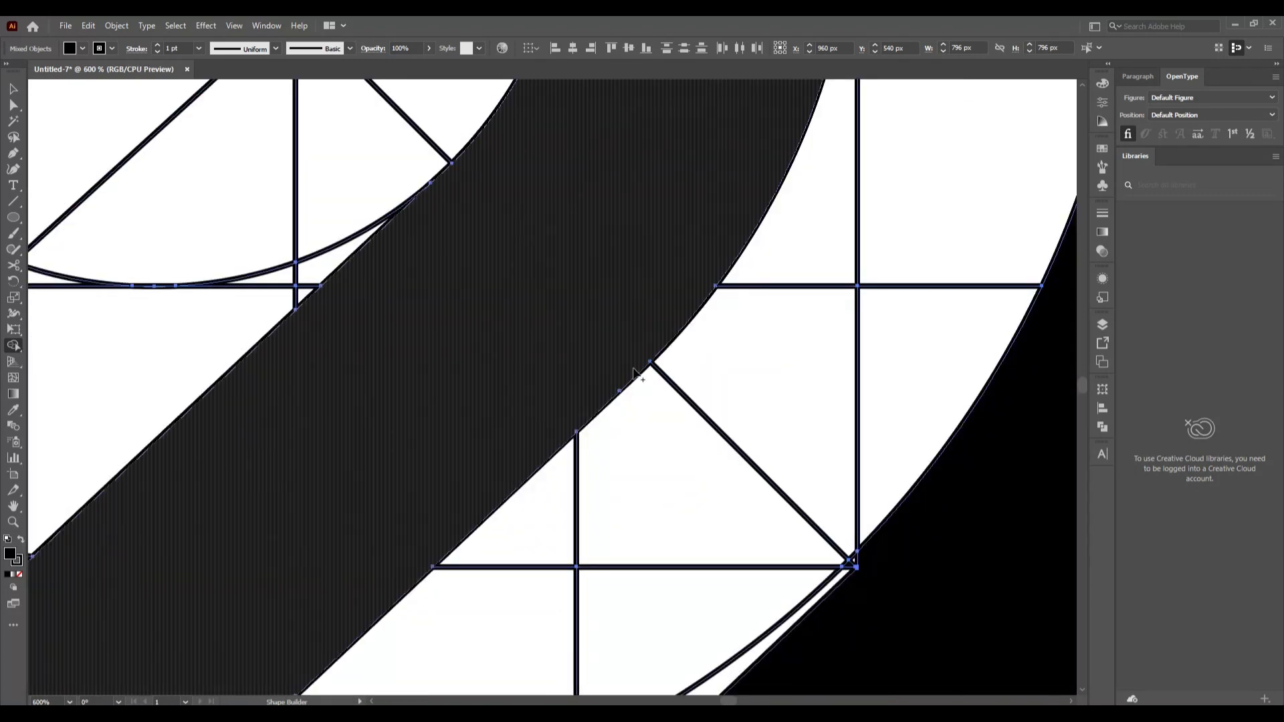
- Extend the inner band up the right side between the two inner circles to the grid line at the smallest circle's top
scroll(632, 378, "down", 1)
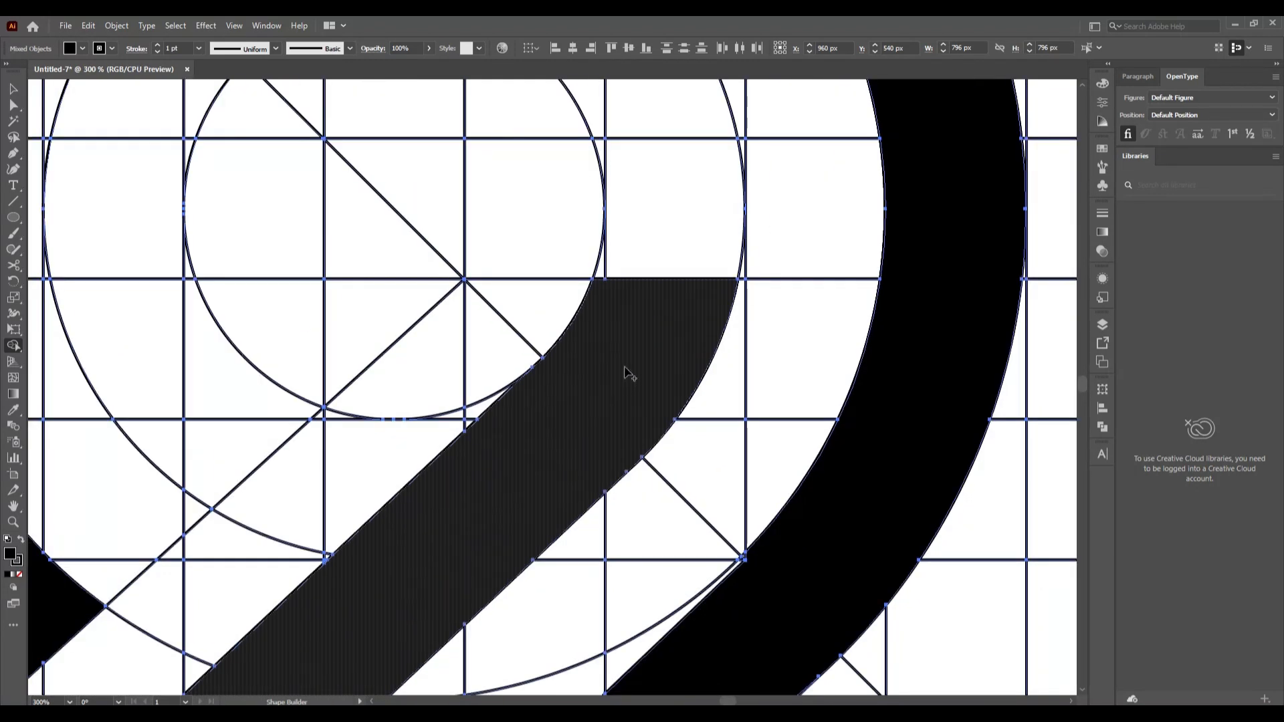
scroll(632, 395, "down", 3)
scroll(674, 439, "up", 5)
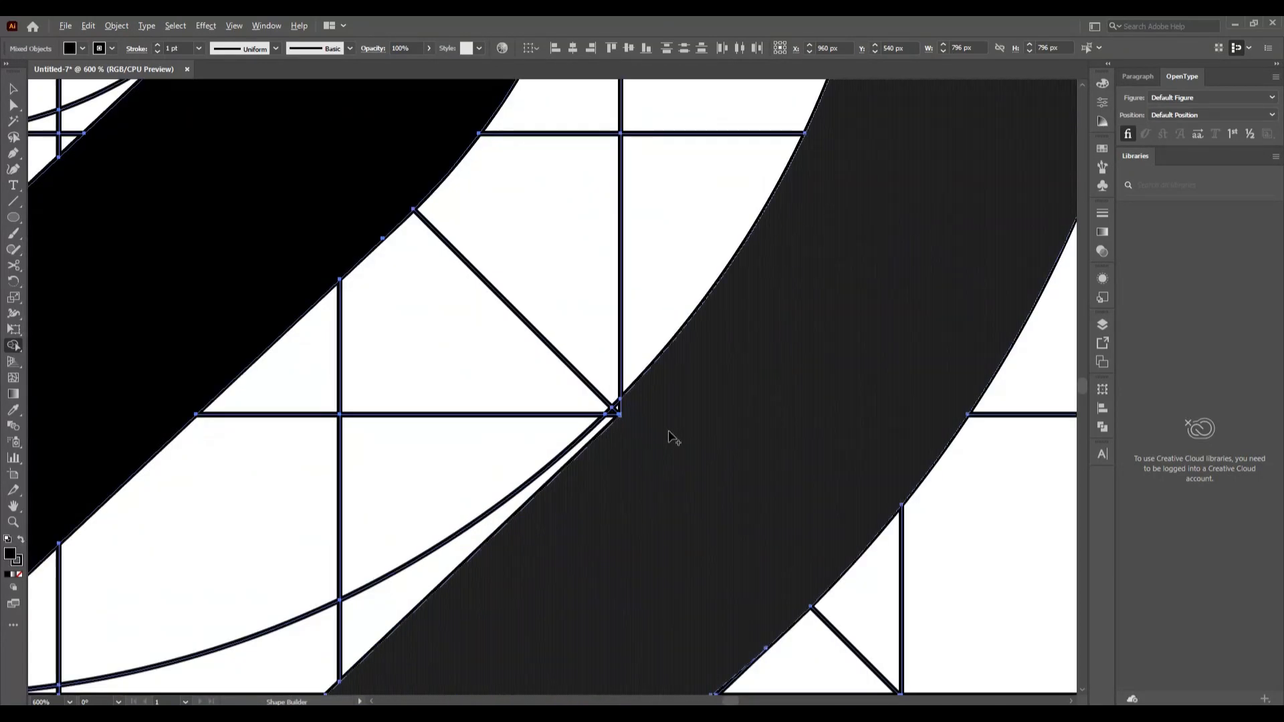
scroll(652, 423, "down", 3)
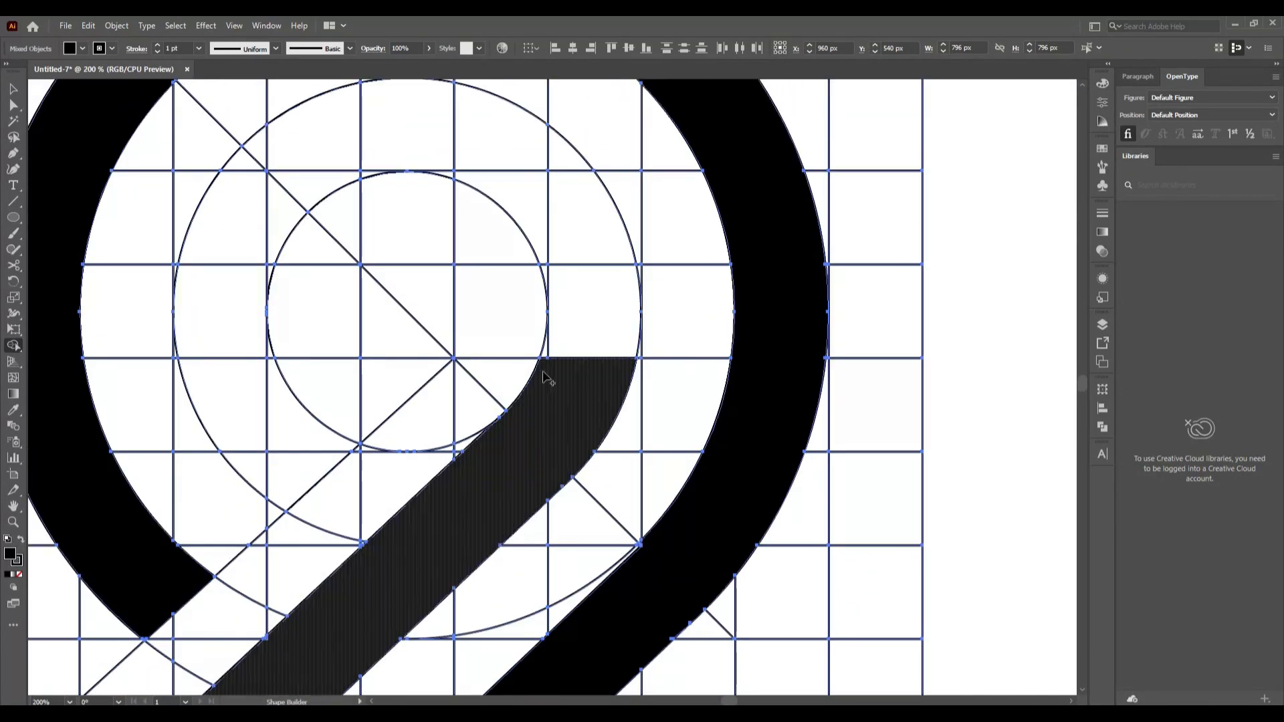
mouse_move(545, 379)
left_mouse_down()
mouse_move(620, 248)
mouse_move(604, 348)
mouse_move(569, 242)
mouse_move(535, 200)
mouse_move(568, 362)
left_mouse_up()
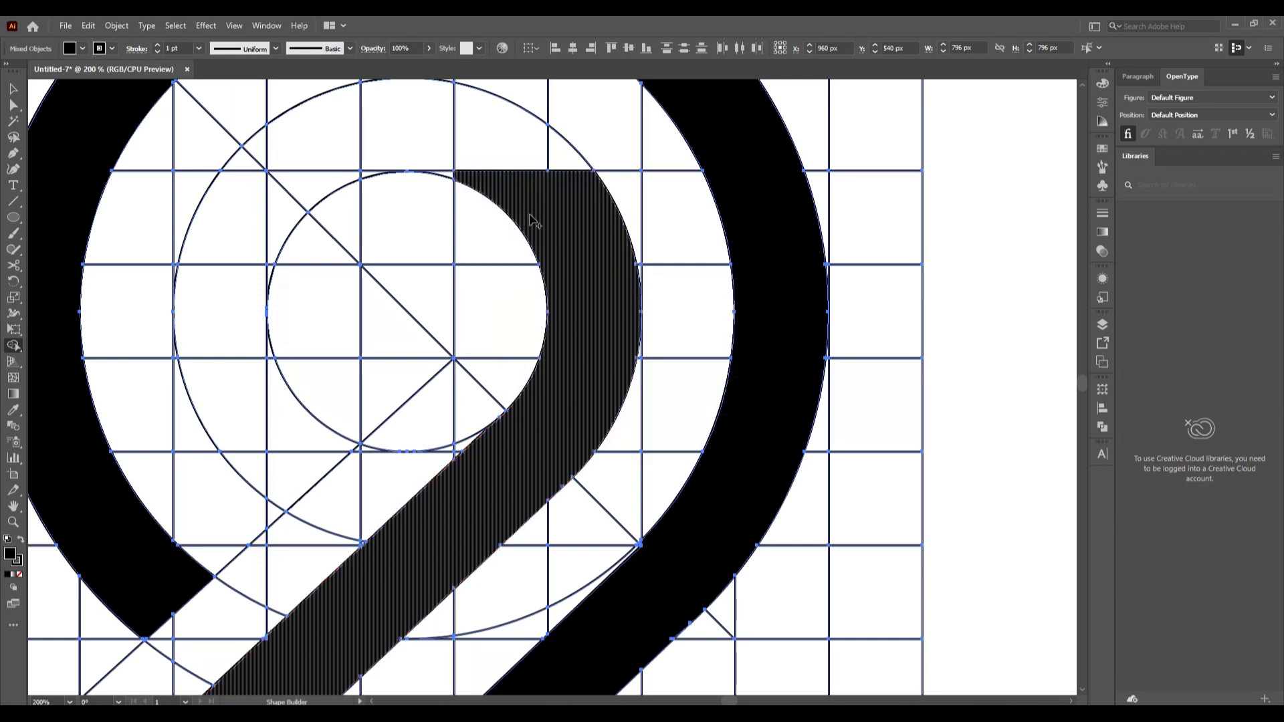
- Merge the inner ring's top and upper-left regions into the black band, including the small outer corner and the leftover grid-intersection piece
mouse_move(533, 220)
left_mouse_down()
mouse_move(509, 166)
mouse_move(455, 140)
mouse_move(353, 160)
mouse_move(313, 182)
mouse_move(244, 280)
mouse_move(242, 170)
mouse_move(277, 153)
mouse_move(268, 189)
left_mouse_up()
mouse_move(348, 168)
left_mouse_down()
mouse_move(370, 174)
mouse_move(445, 151)
left_mouse_up()
mouse_move(594, 204)
left_mouse_down()
mouse_move(564, 165)
mouse_move(427, 152)
left_mouse_up()
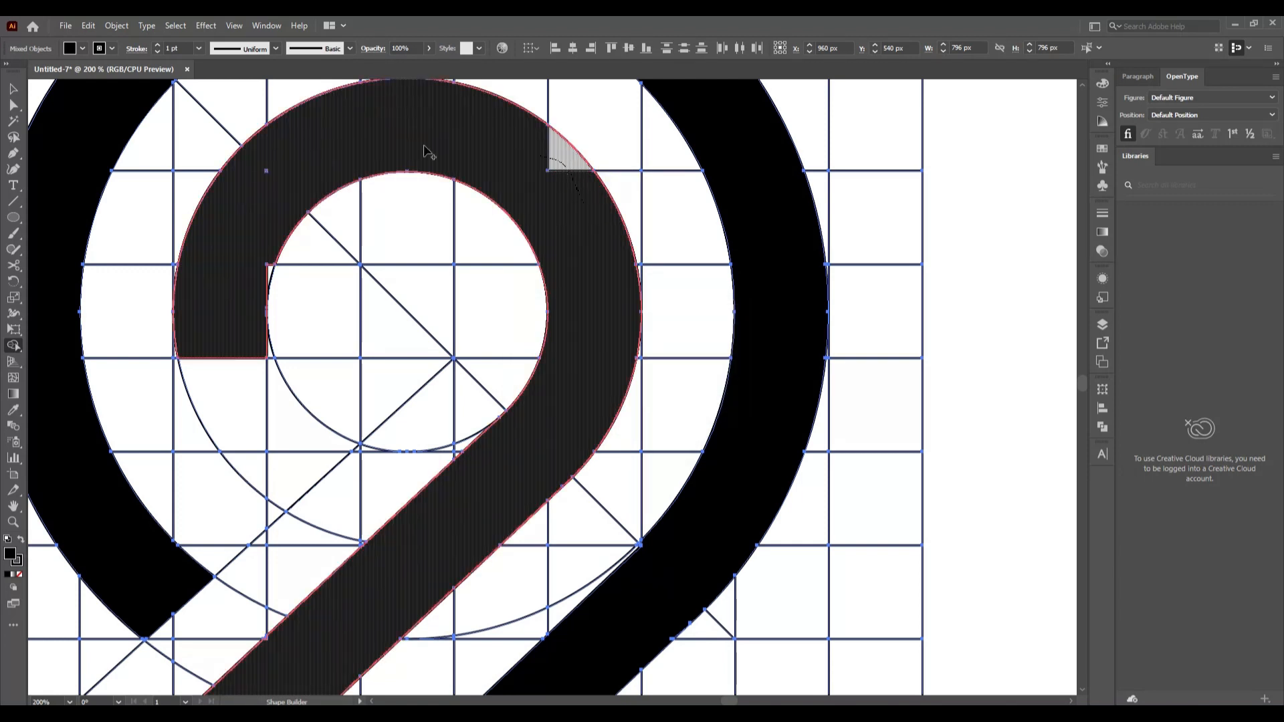
left_click_drag(266, 175, 239, 249)
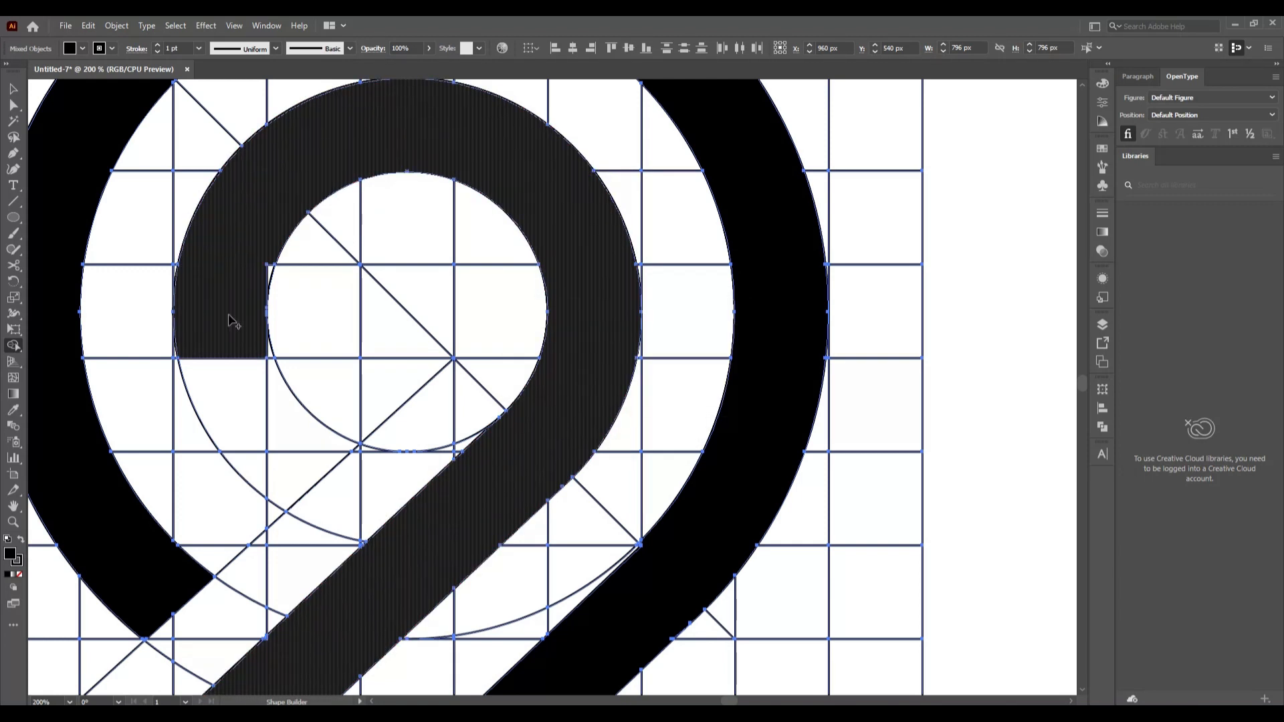
- Extend the inner ring's left end down to the first slanted line and absorb the two slivers on its inner left edge
mouse_move(209, 341)
left_mouse_down()
mouse_move(265, 479)
mouse_move(289, 481)
mouse_move(286, 435)
left_mouse_up()
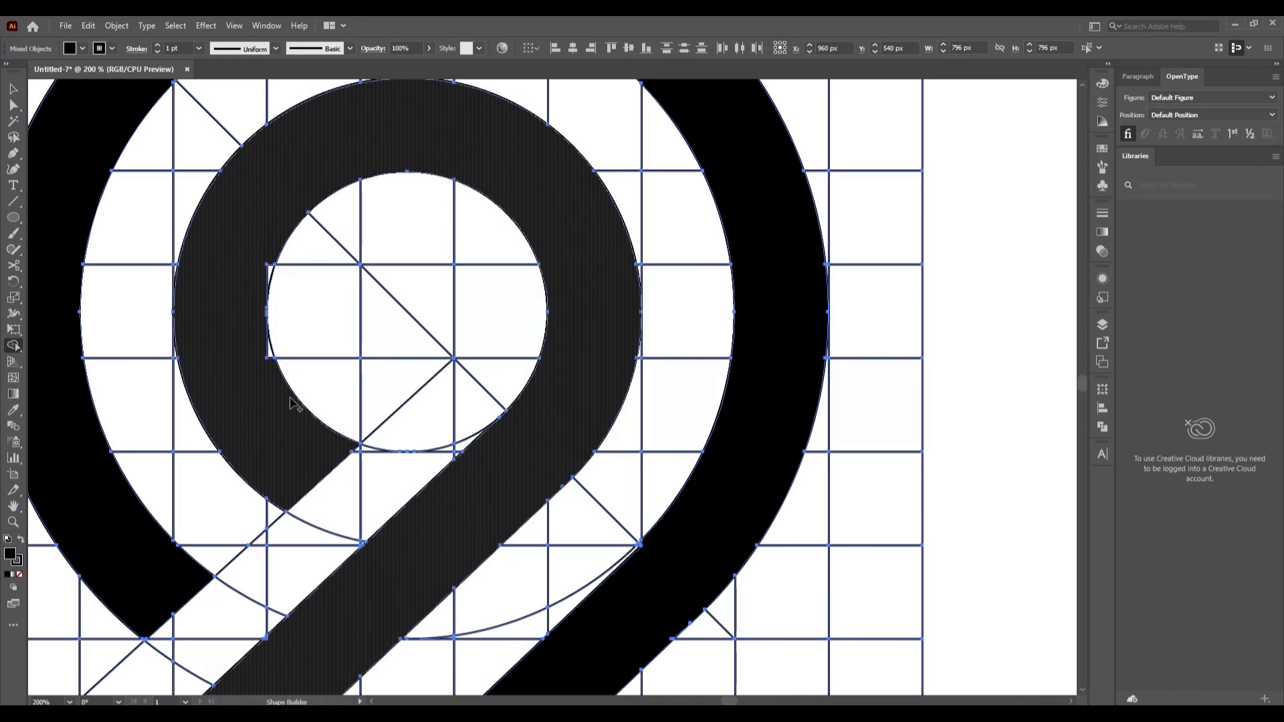
scroll(277, 381, "up", 5)
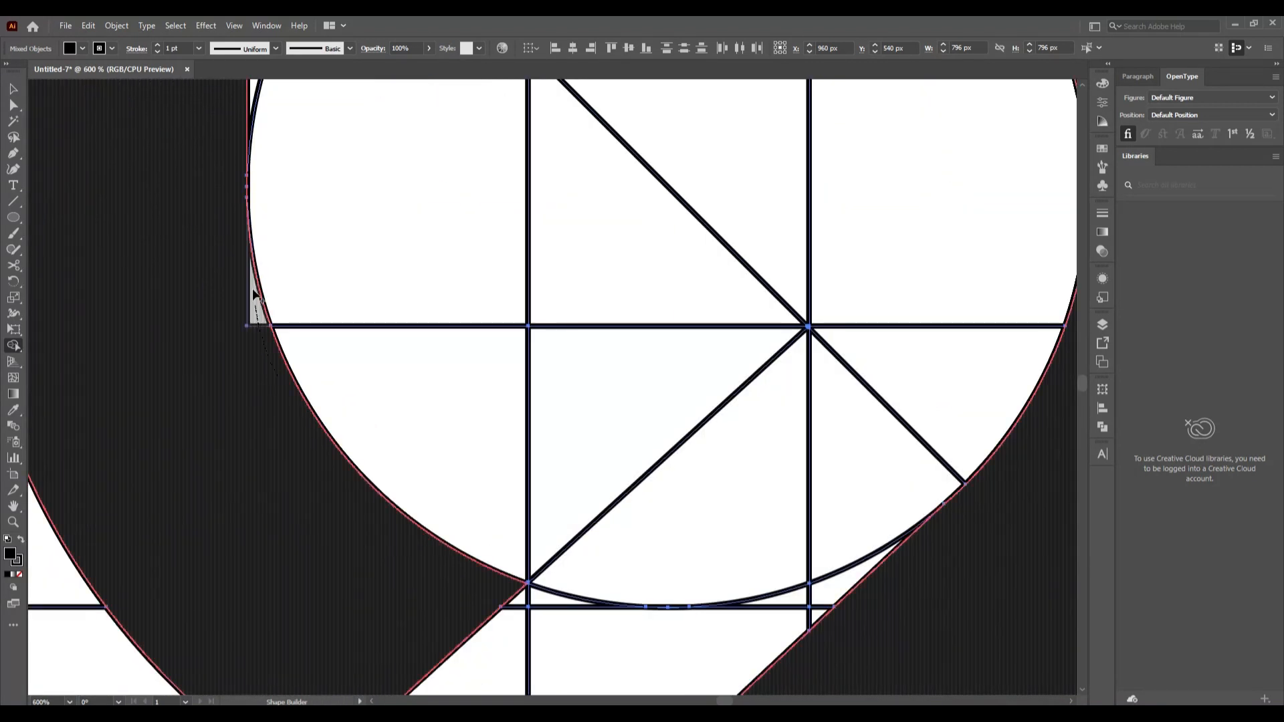
scroll(252, 368, "down", 3)
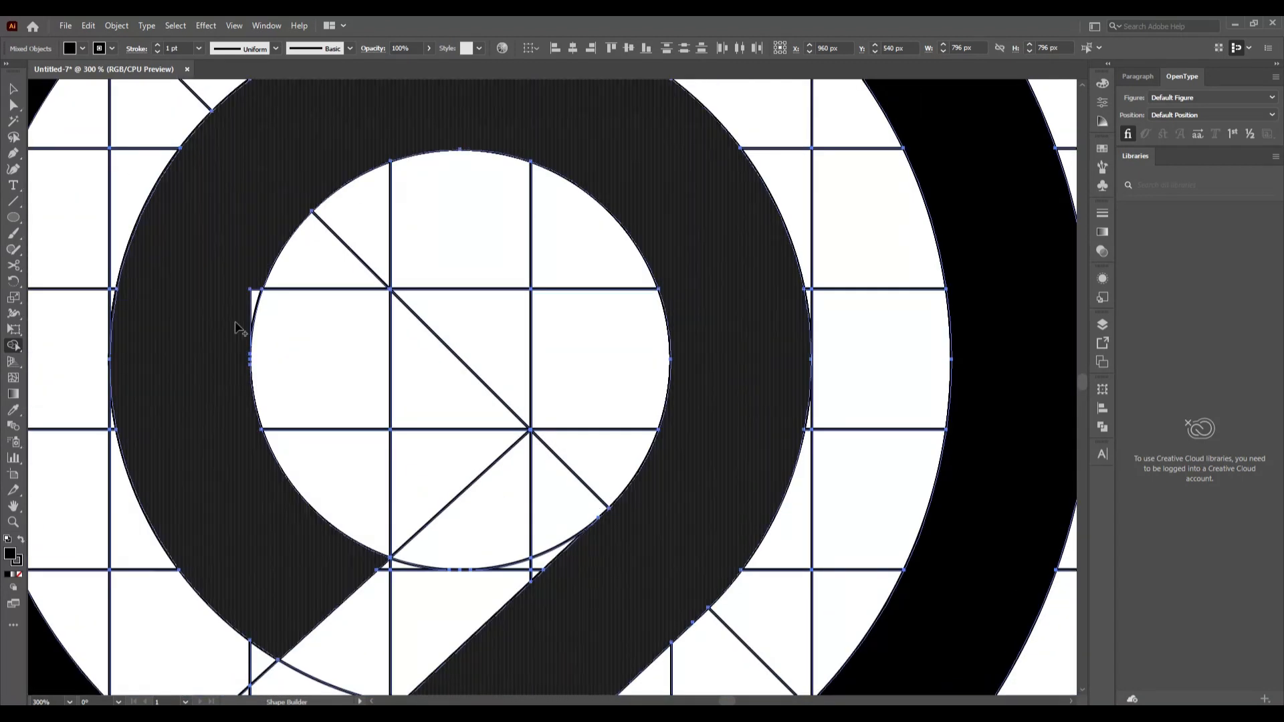
left_click(252, 308)
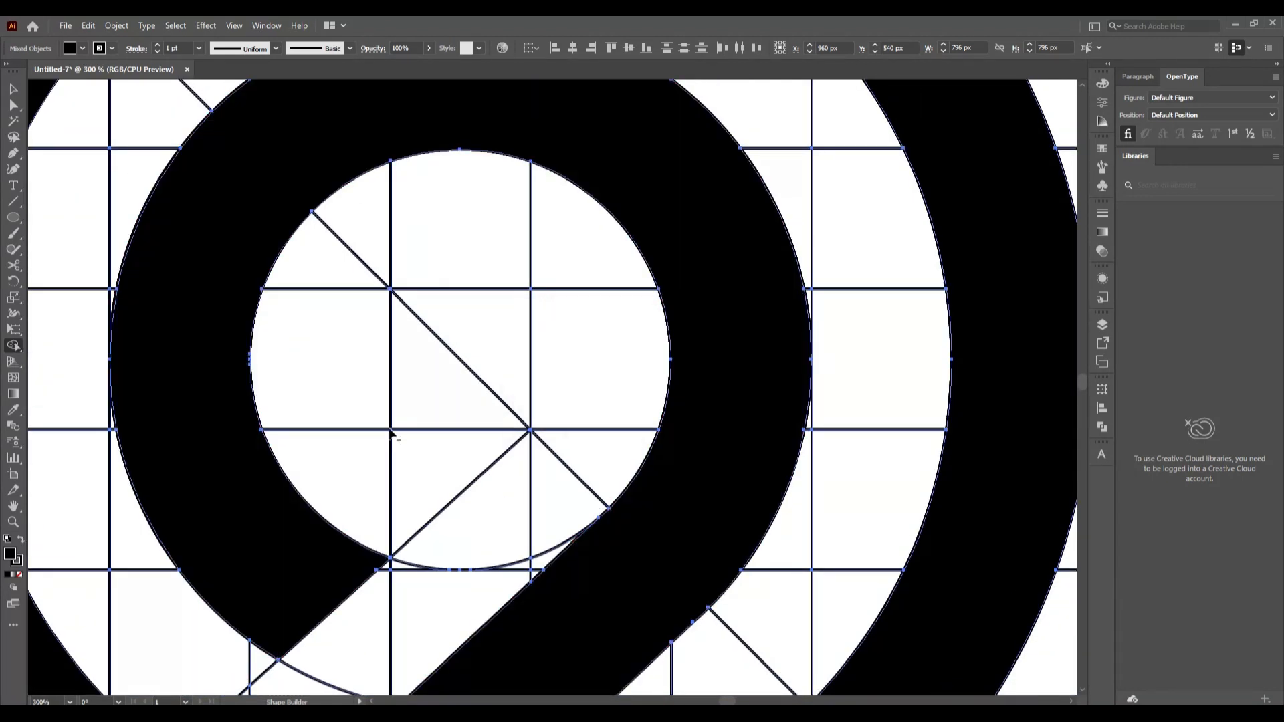
scroll(410, 440, "down", 3)
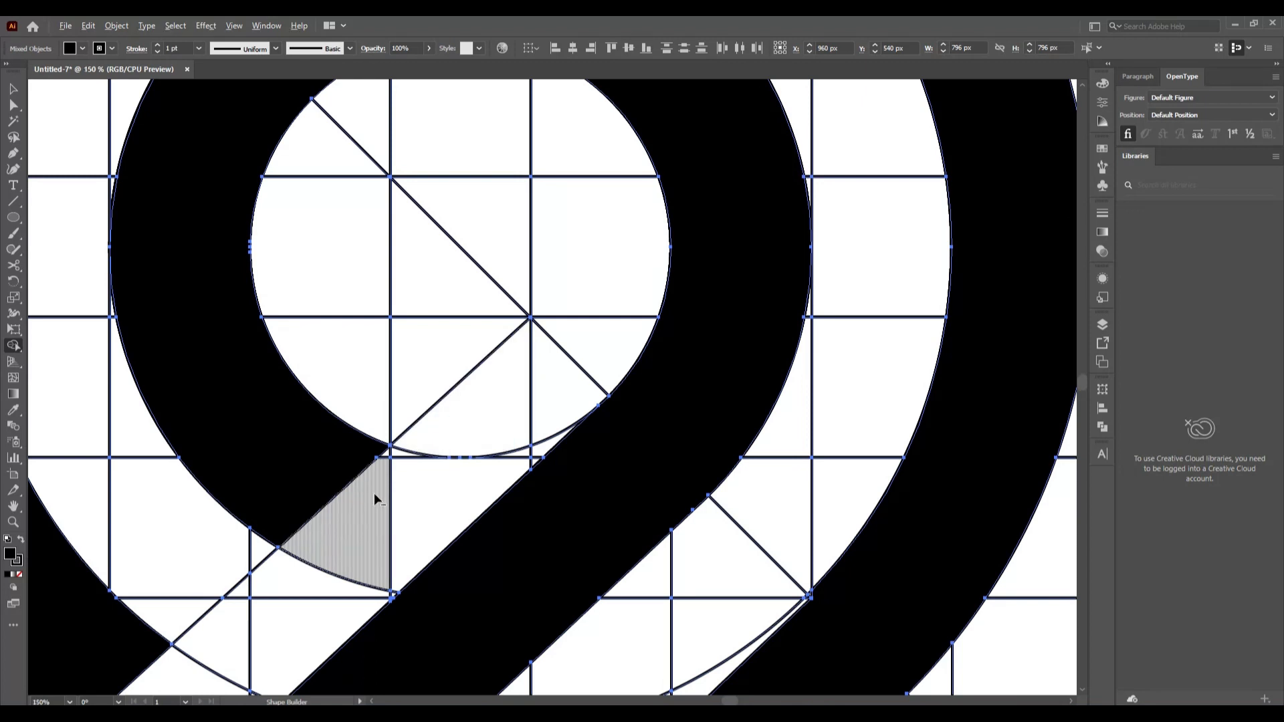
scroll(373, 496, "down", 2)
scroll(367, 495, "down", 3)
scroll(474, 528, "down", 2)
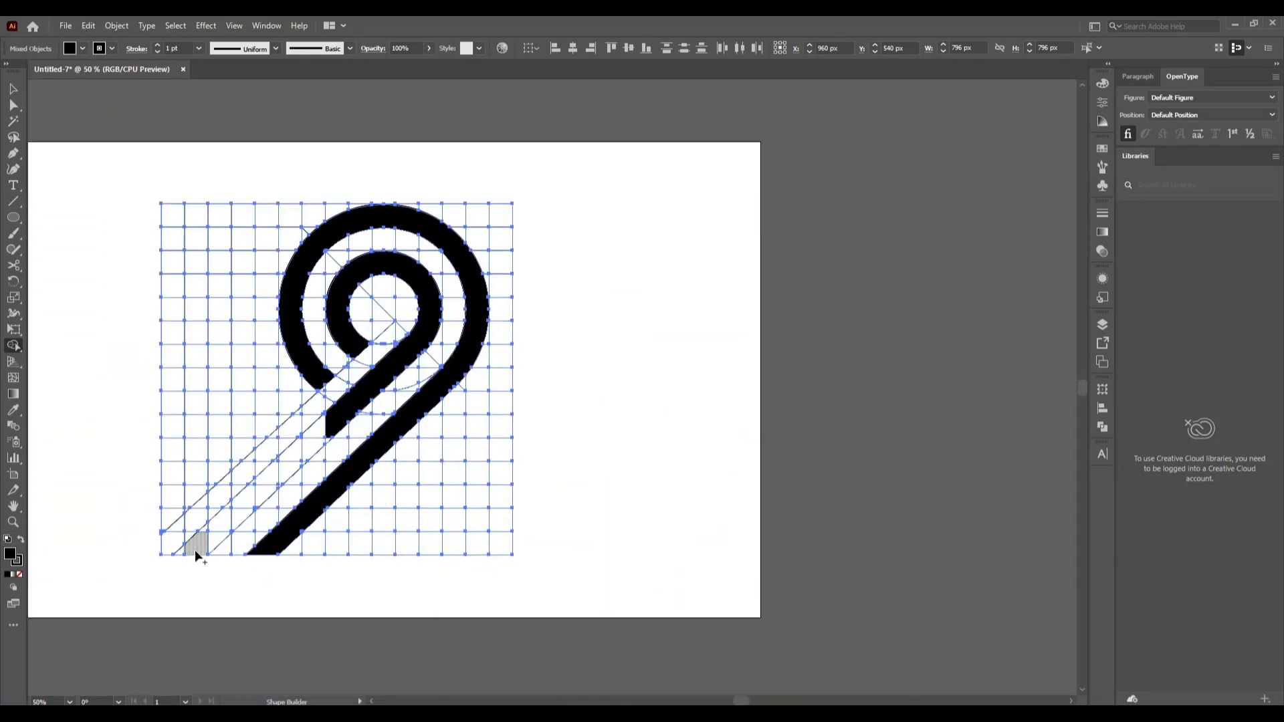
- Merge the lower regions of the inner slanted strip into a black band from the grid's bottom edge, absorbing the tiny slivers along its lower edge
mouse_move(195, 550)
left_mouse_down()
mouse_move(183, 549)
mouse_move(244, 517)
mouse_move(265, 483)
mouse_move(252, 493)
left_mouse_up()
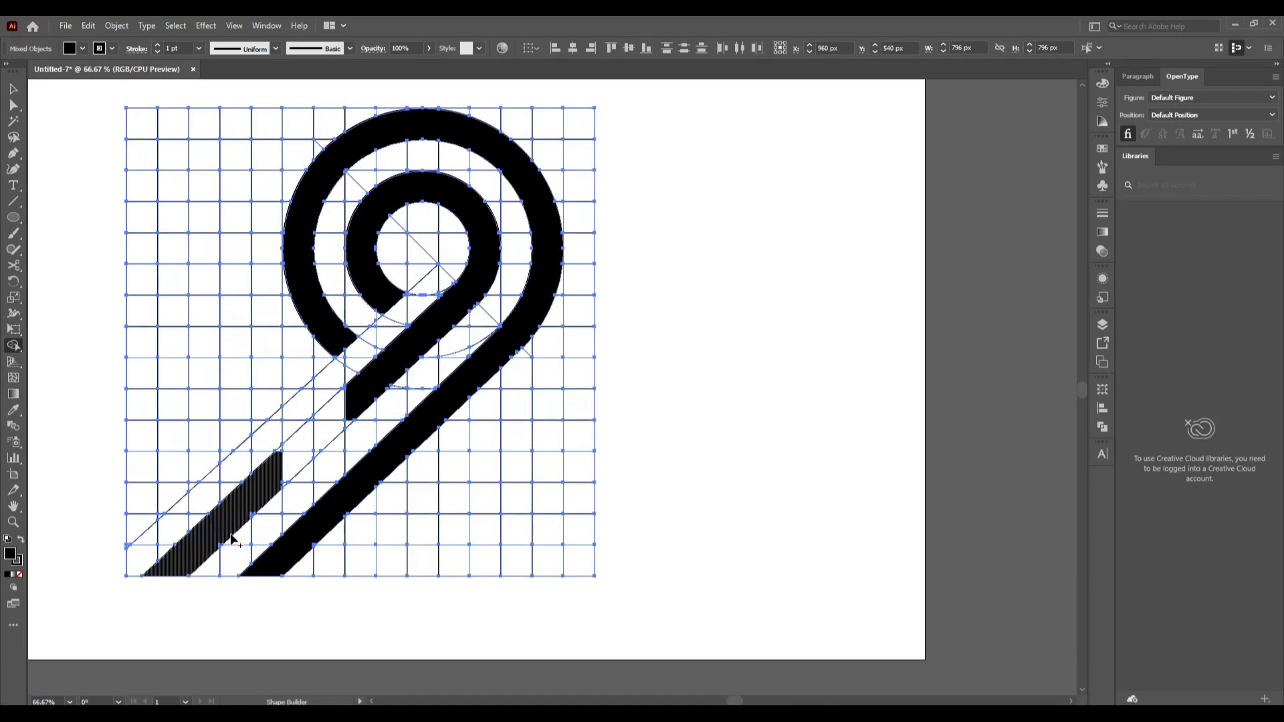
scroll(227, 535, "up", 4)
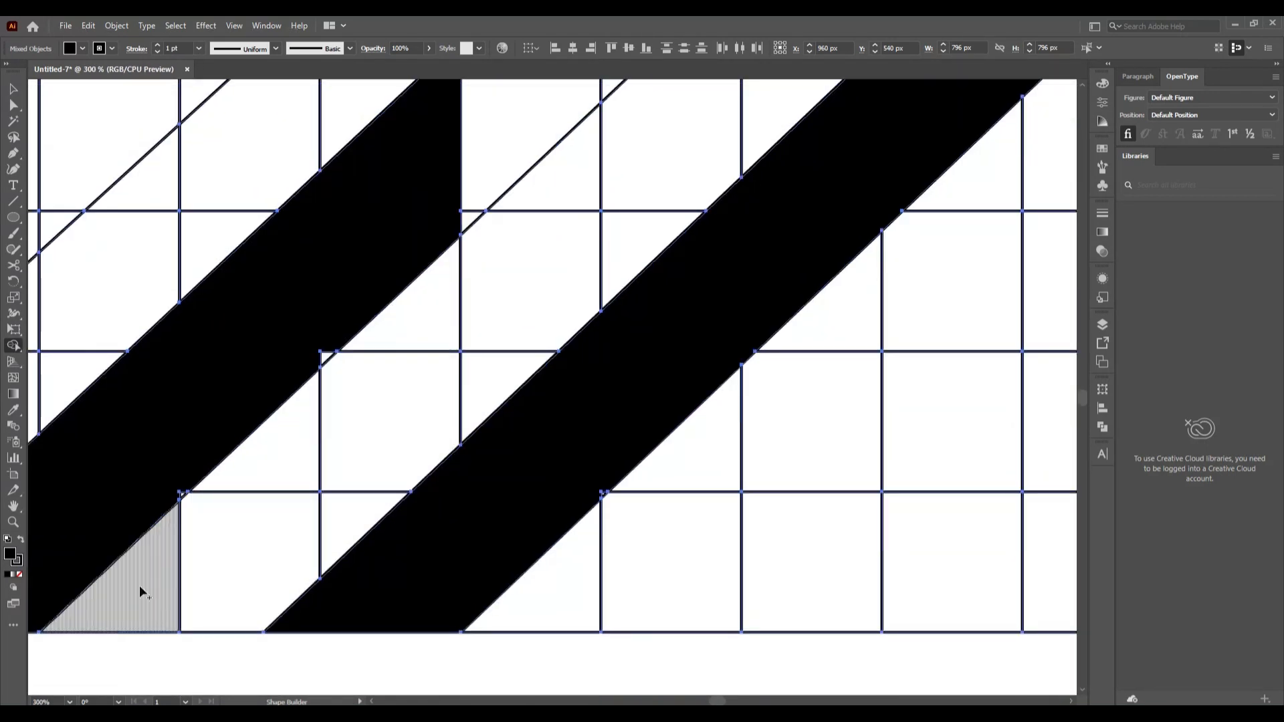
scroll(142, 587, "left", 5)
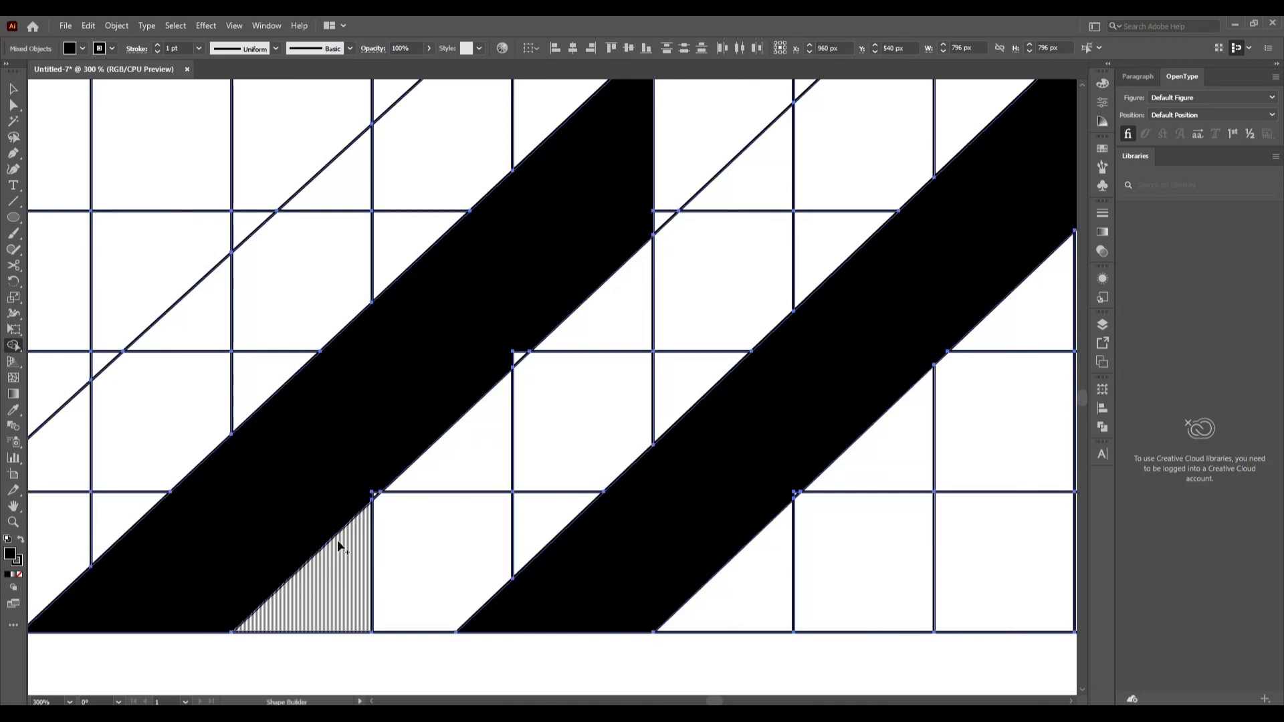
scroll(364, 544, "up", 3)
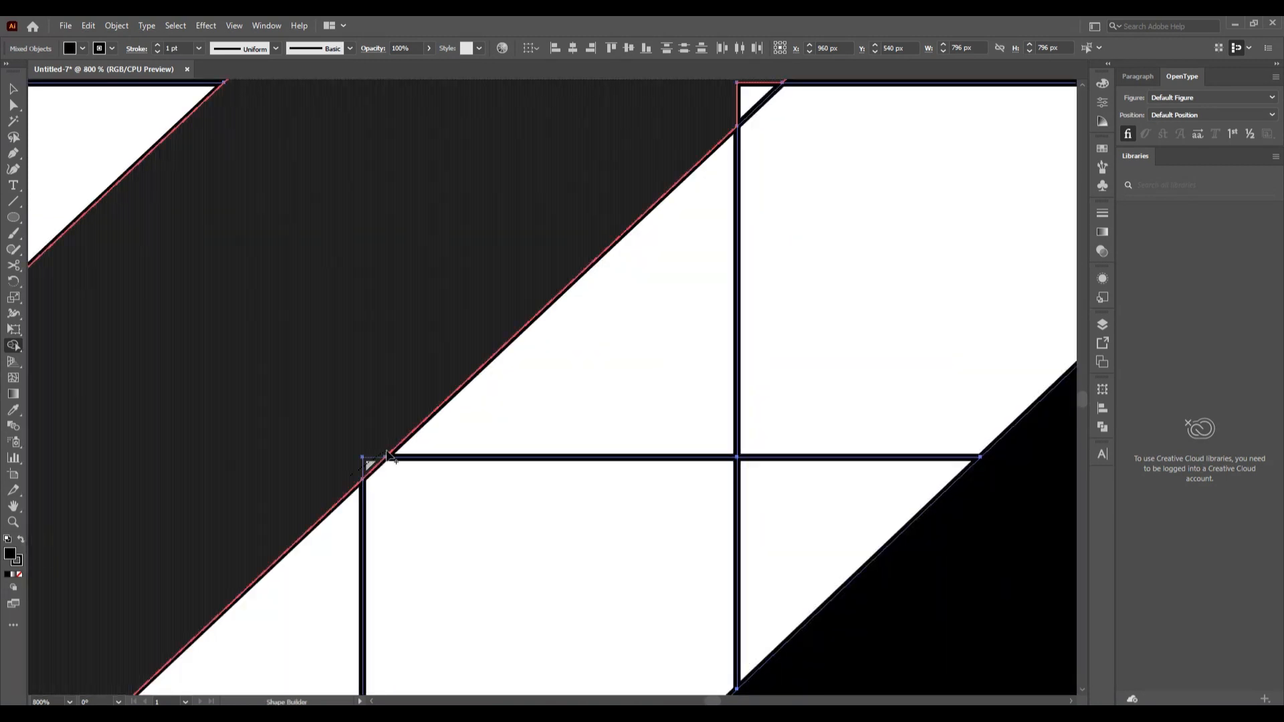
scroll(385, 408, "down", 3)
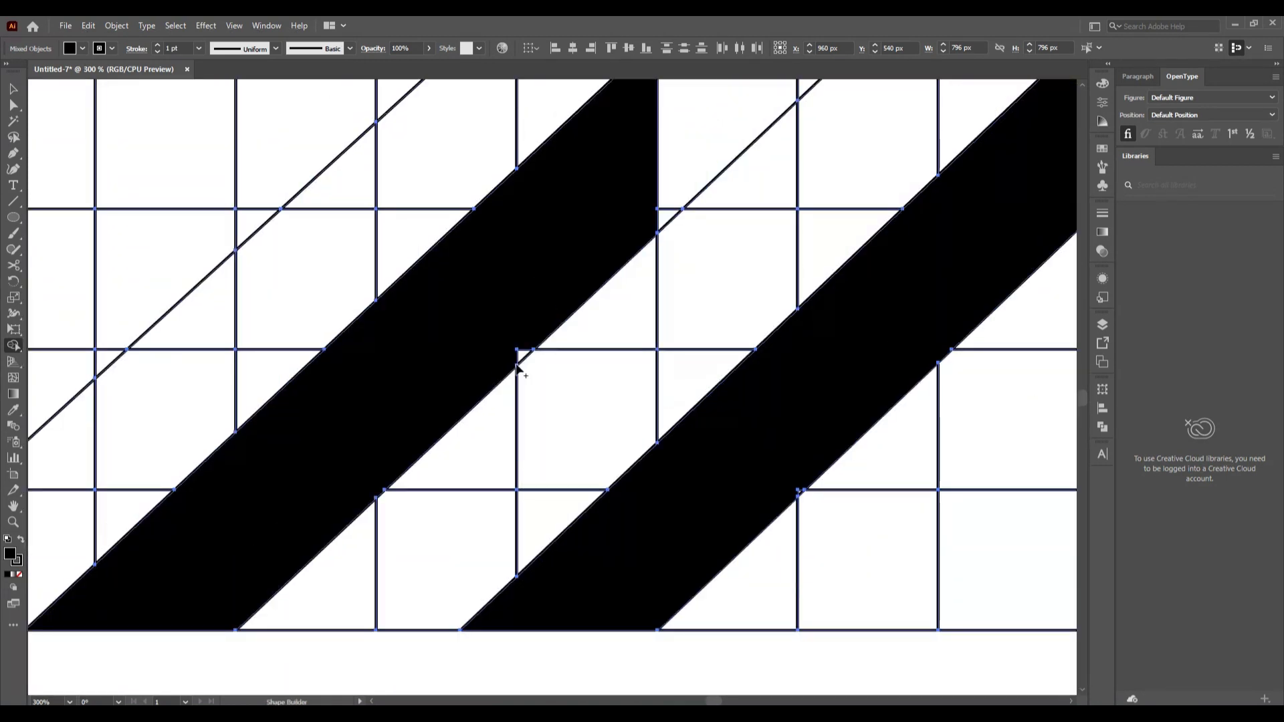
scroll(562, 381, "down", 2)
scroll(572, 352, "up", 2)
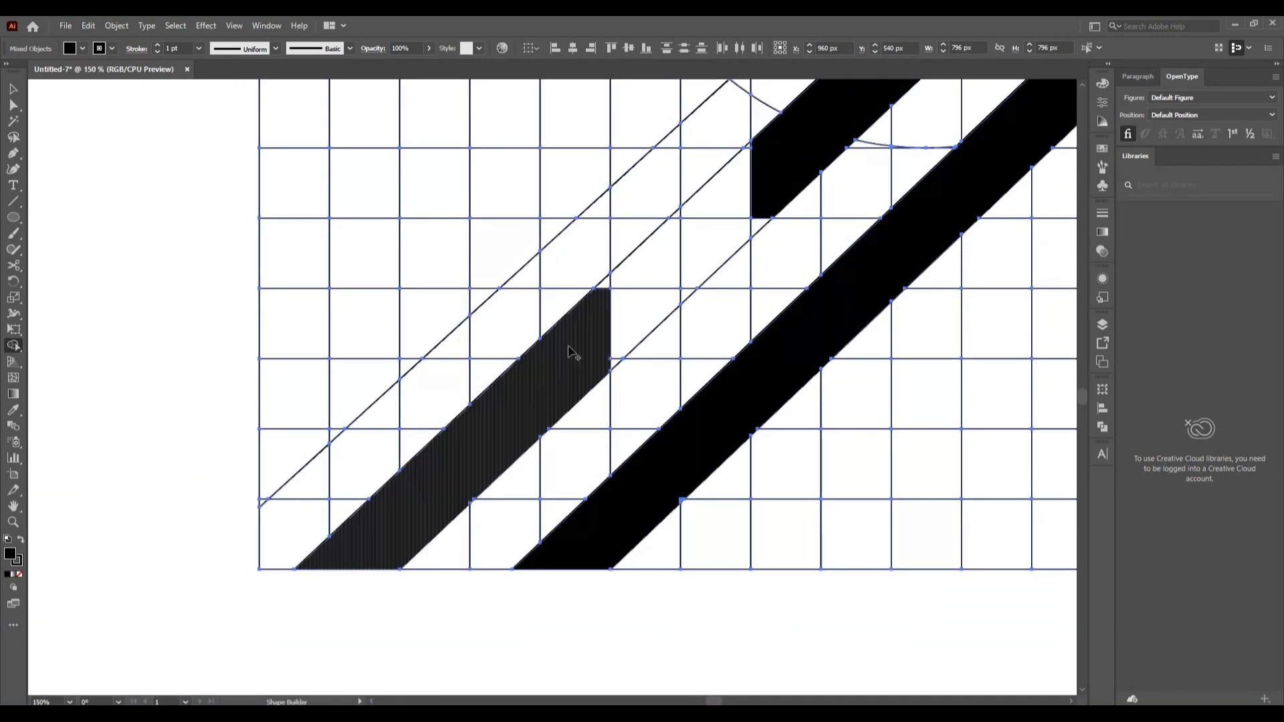
- Extend the lower slanted piece up to the inner band, merging the regions and leftover pieces between them into one continuous black band
left_click_drag(573, 352, 613, 292)
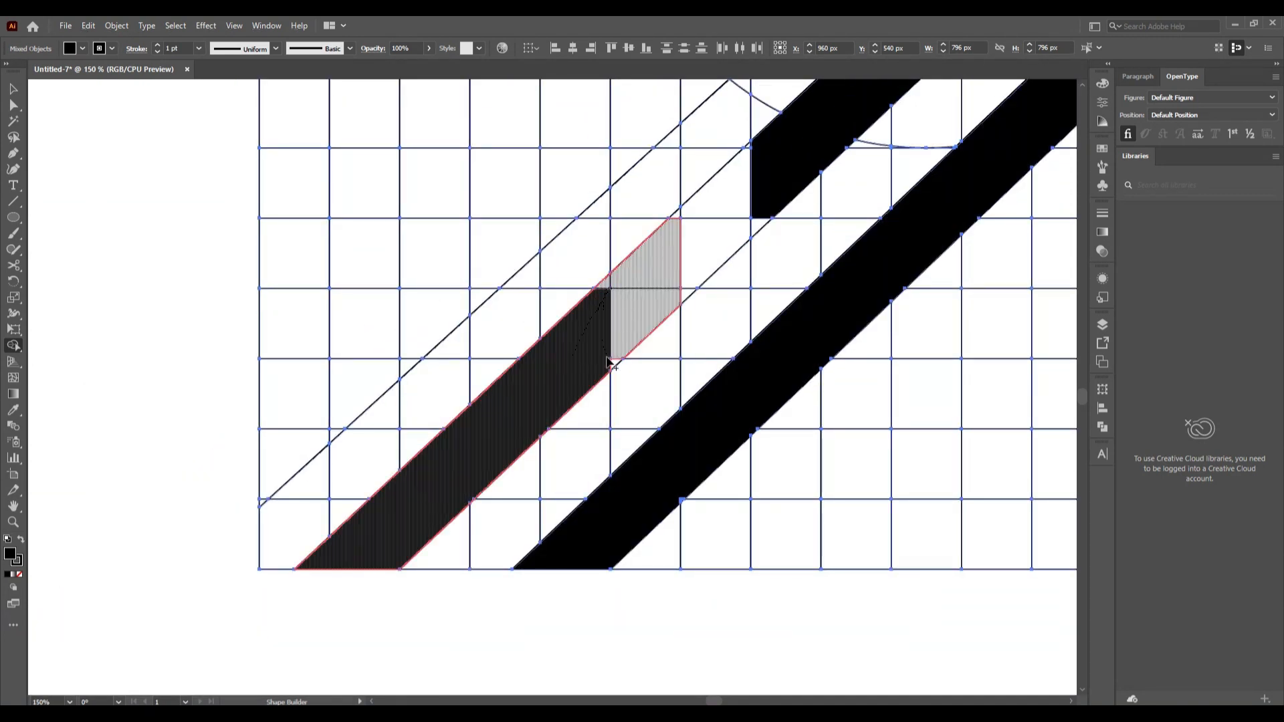
mouse_move(616, 367)
left_mouse_down()
mouse_move(684, 255)
mouse_move(670, 287)
mouse_move(686, 294)
mouse_move(670, 234)
mouse_move(679, 214)
mouse_move(748, 181)
mouse_move(763, 159)
mouse_move(754, 149)
mouse_move(829, 145)
mouse_move(765, 186)
mouse_move(752, 221)
mouse_move(769, 169)
left_mouse_up()
scroll(767, 157, "up", 4)
left_click_drag(744, 220, 695, 121)
scroll(558, 515, "down", 5)
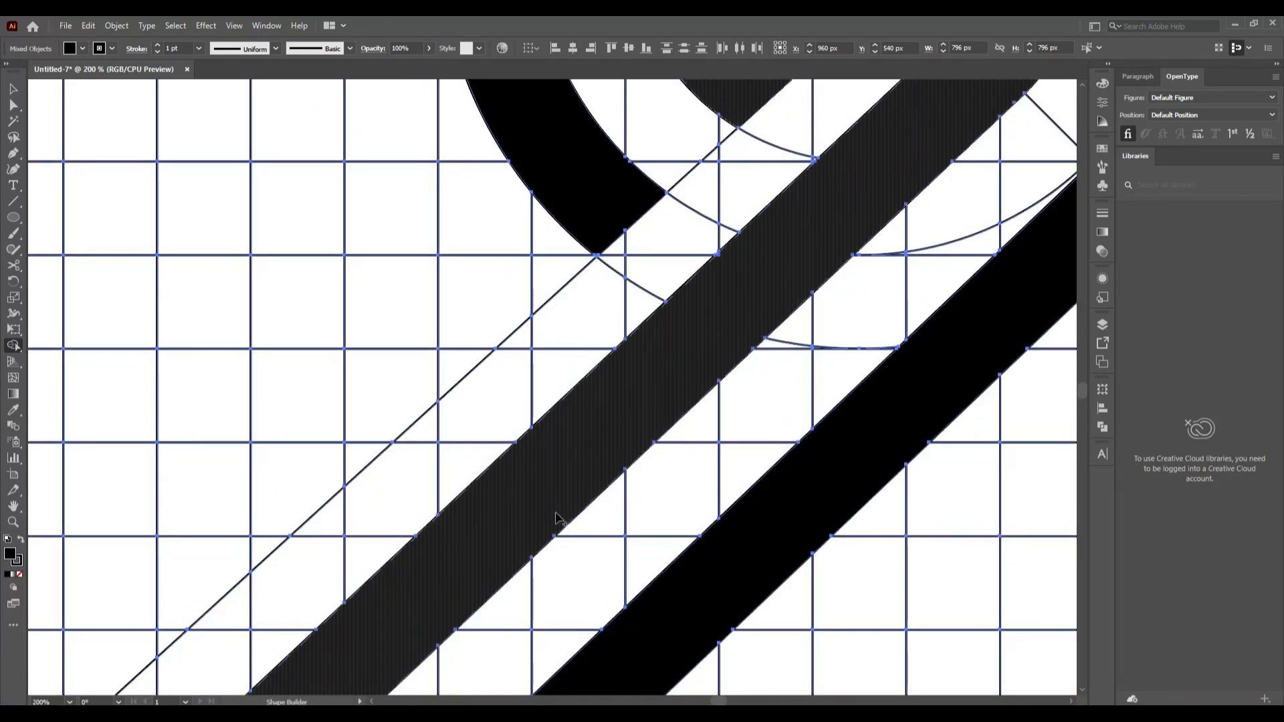
scroll(559, 517, "down", 2)
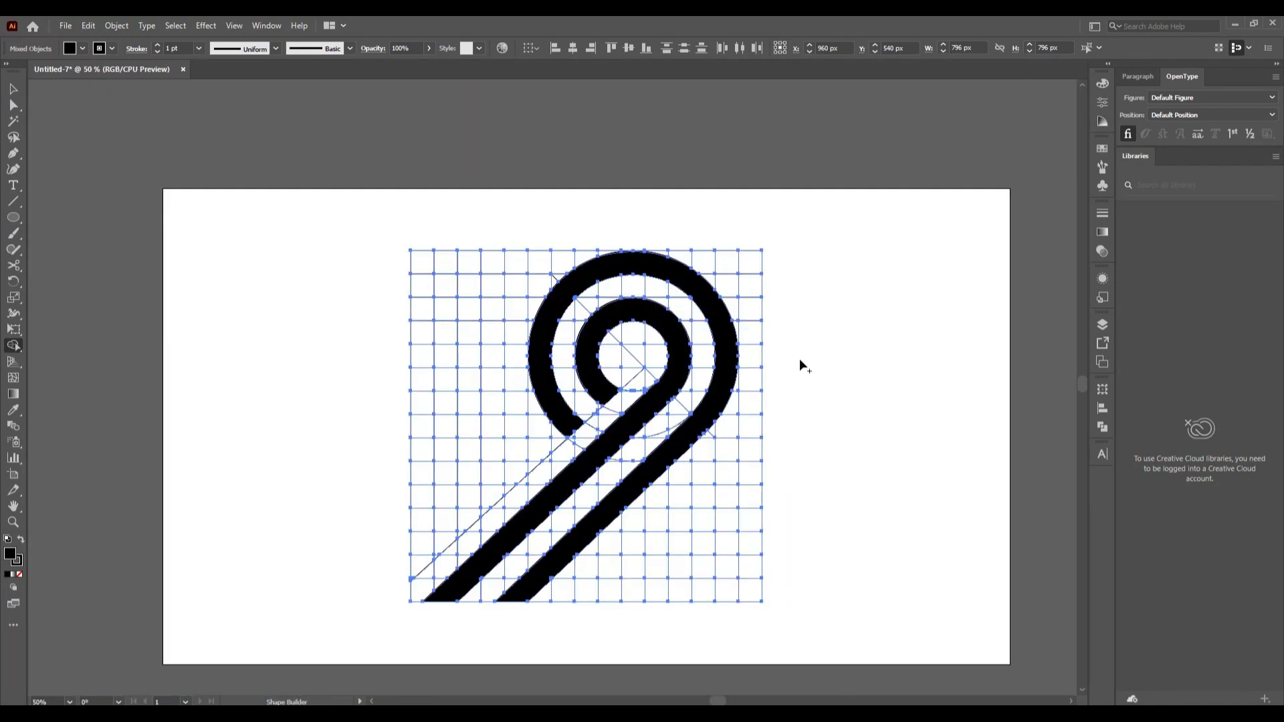
- Select both finished black bands and move them together off the construction grid to its left side
key("v")
key("ctrl+0")
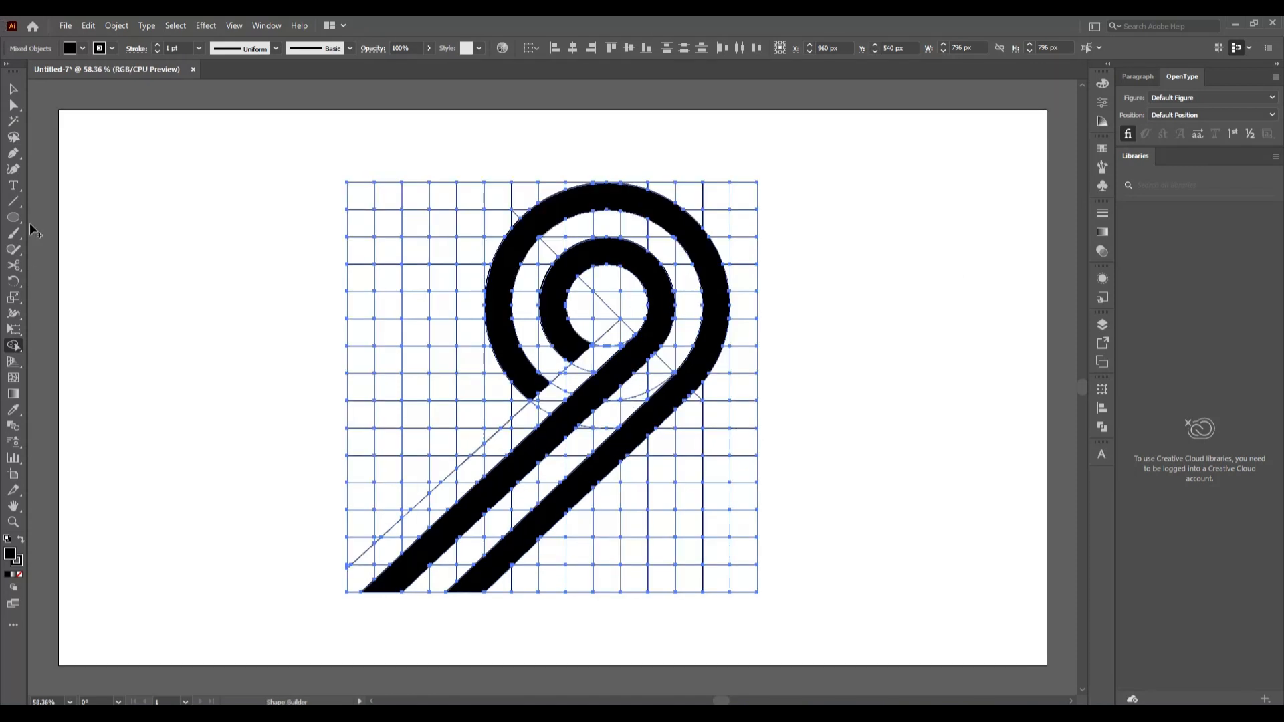
left_click(14, 94)
left_click(277, 378)
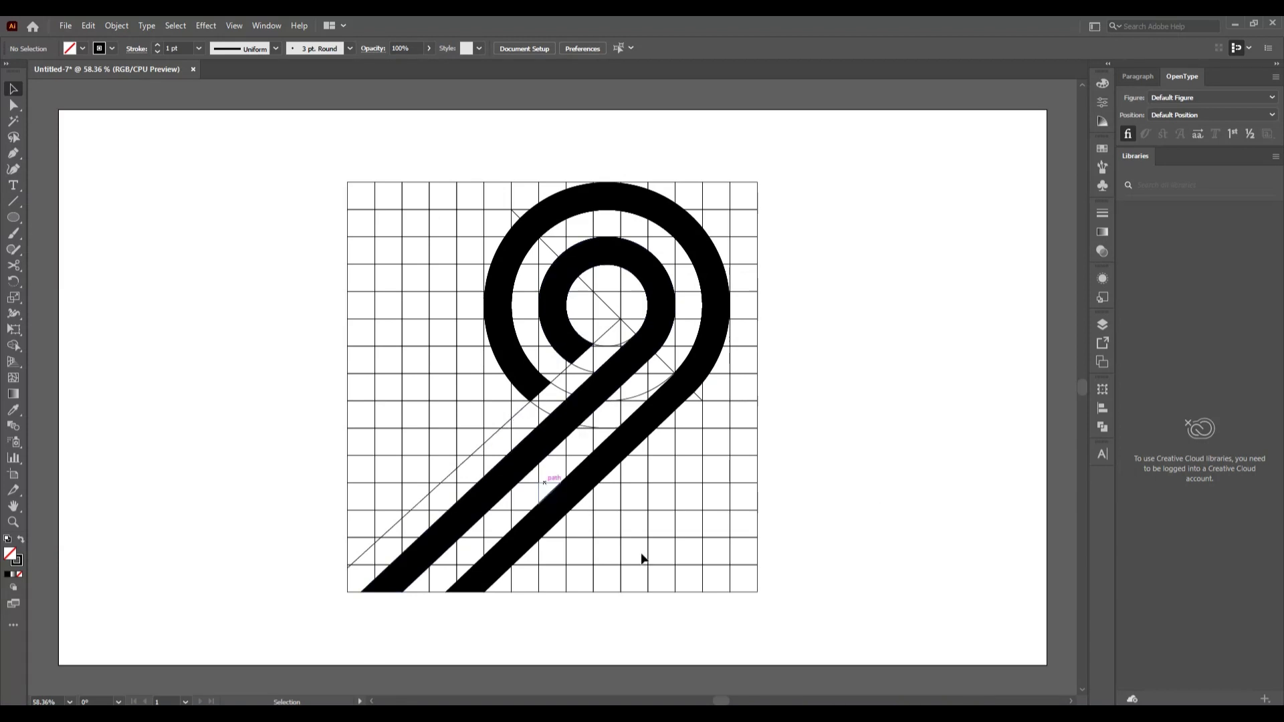
left_click(590, 486)
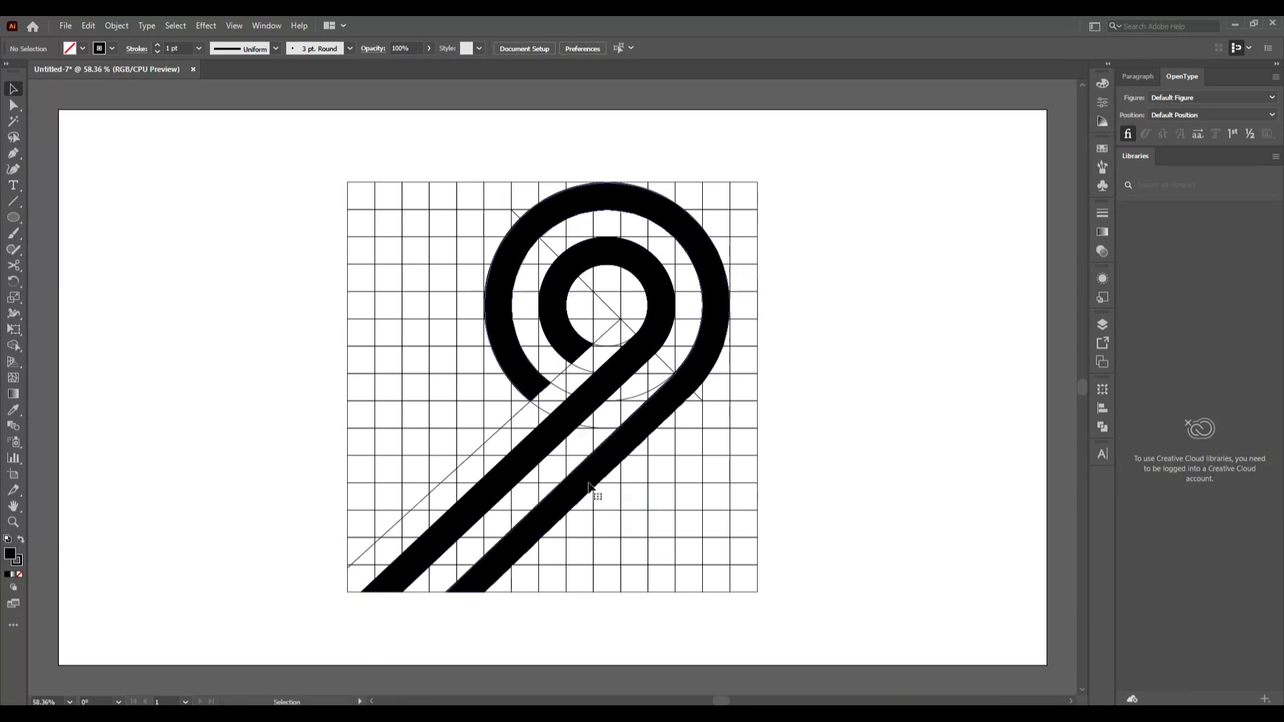
left_click(572, 414, "shift")
left_click_drag(571, 410, 182, 415)
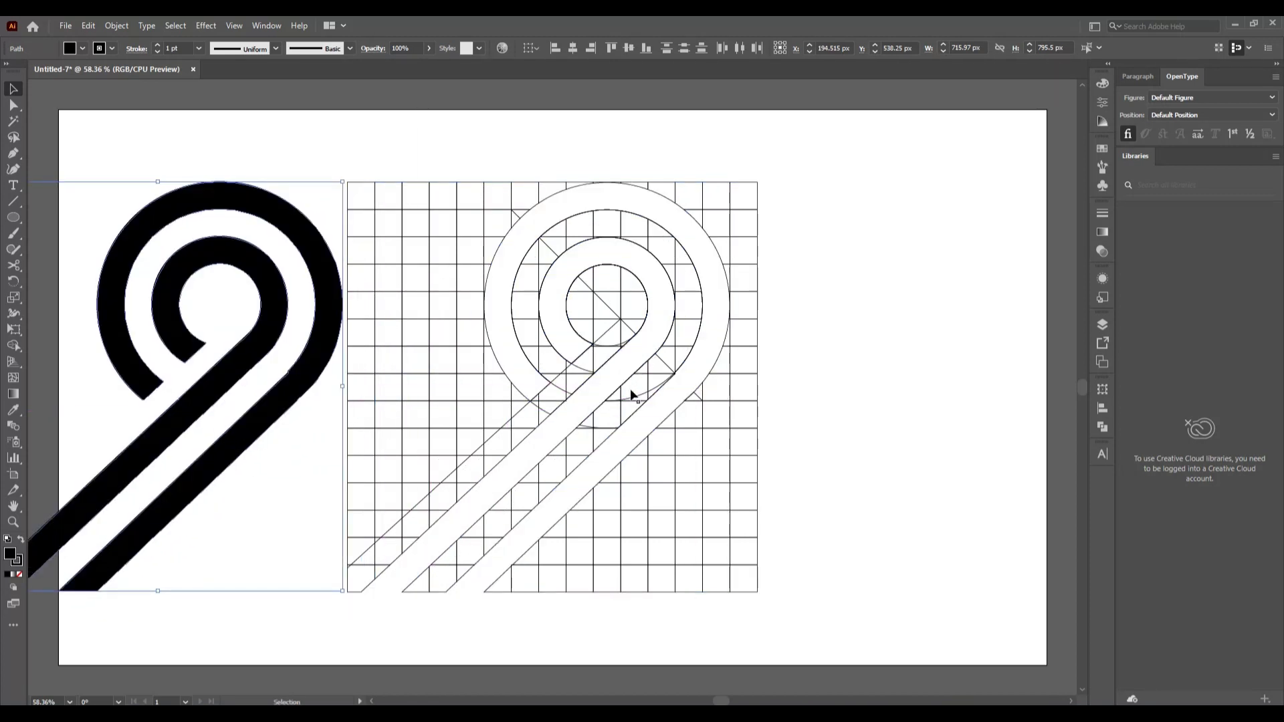
- Select the entire leftover construction grid with its circles and slanted lines, and delete it
left_click(673, 284)
left_click_drag(344, 156, 938, 614)
left_click(938, 608)
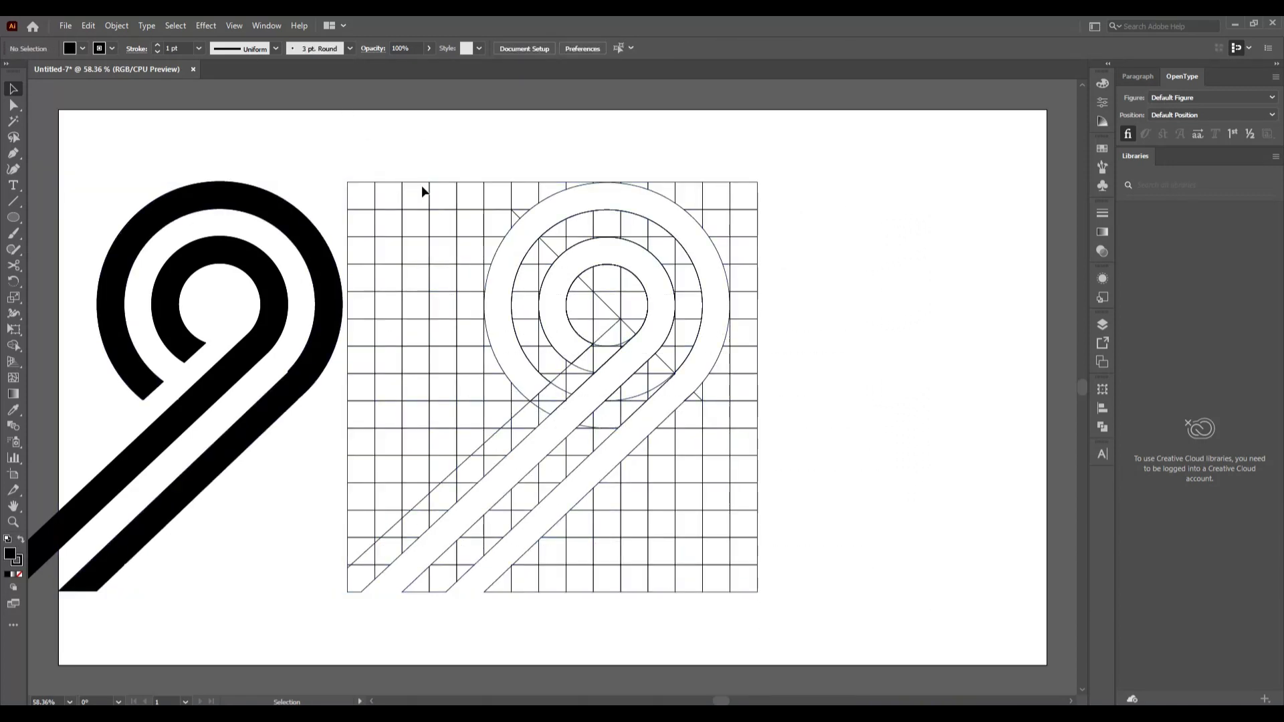
left_click_drag(356, 137, 841, 608)
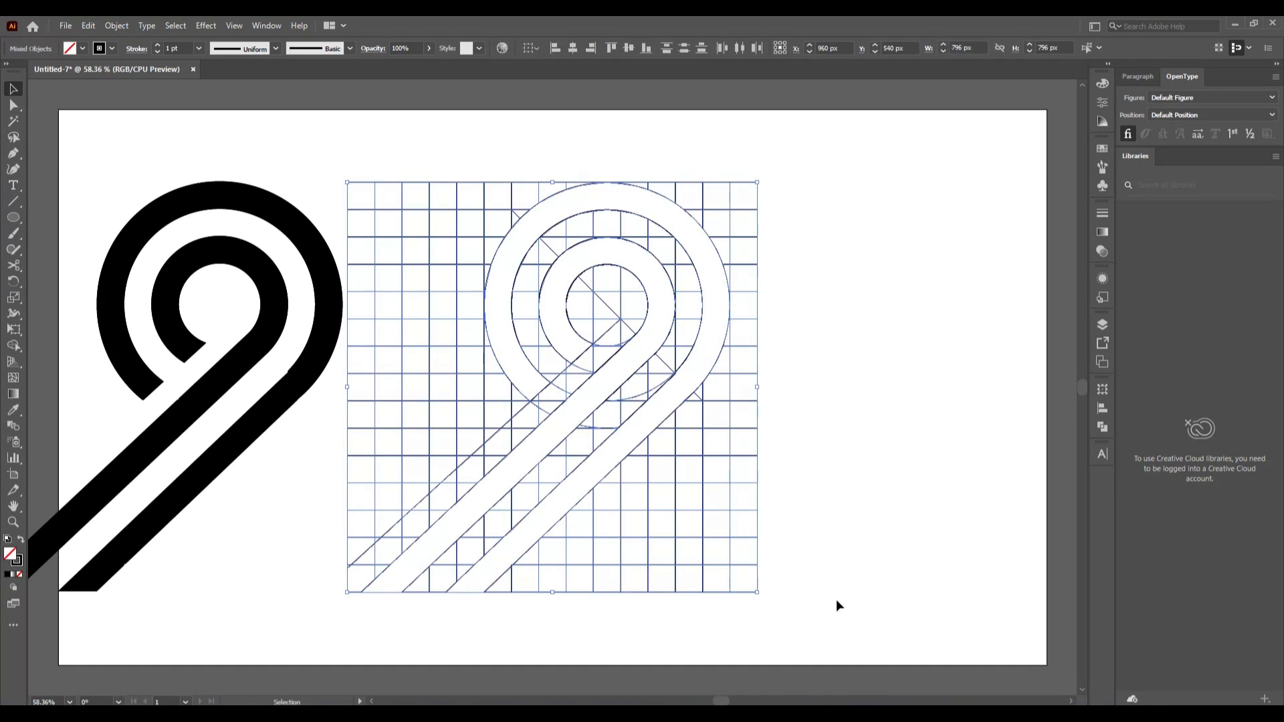
key("Delete")
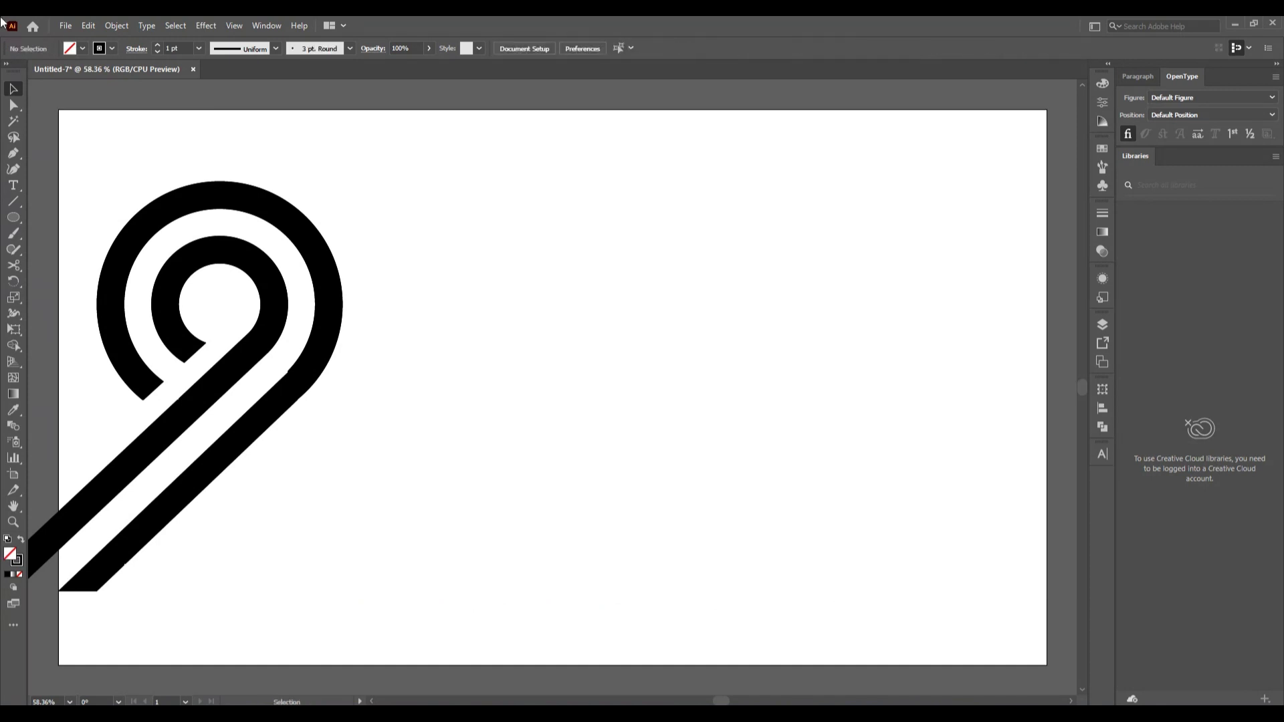
- Move the black logo back to the middle of the artboard and set its stroke to None
left_click(280, 401)
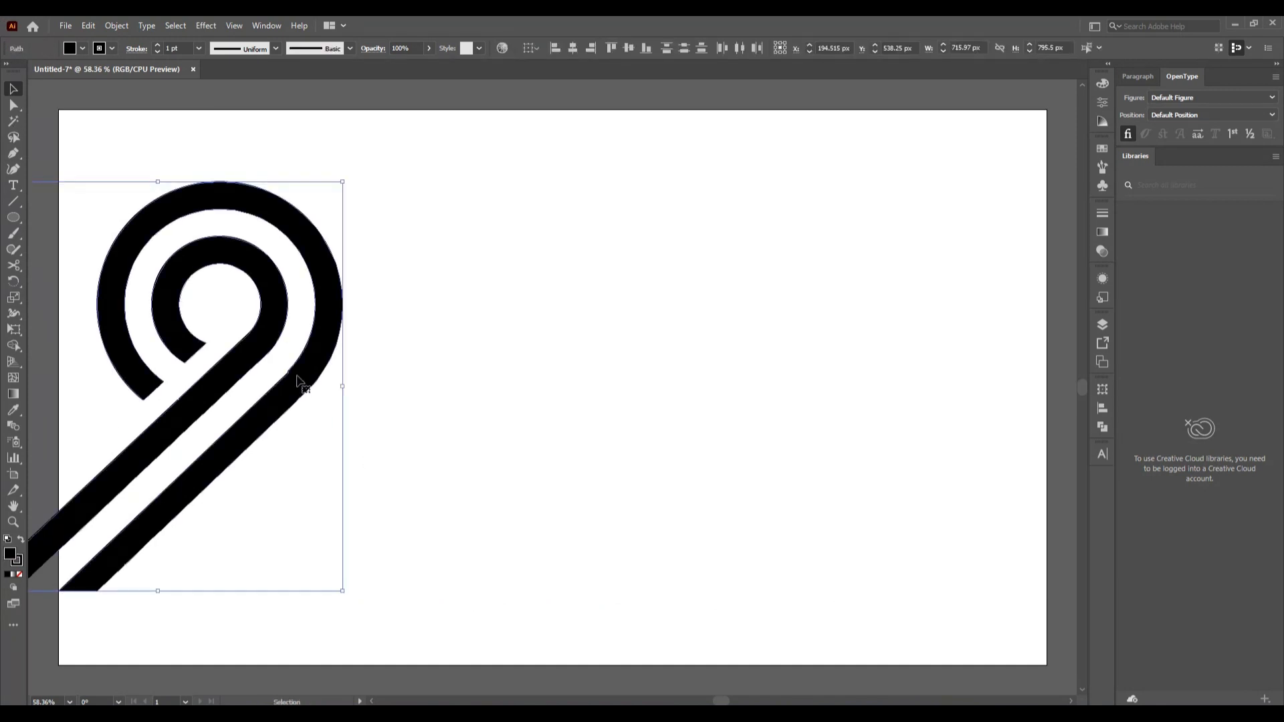
left_click_drag(299, 381, 673, 403)
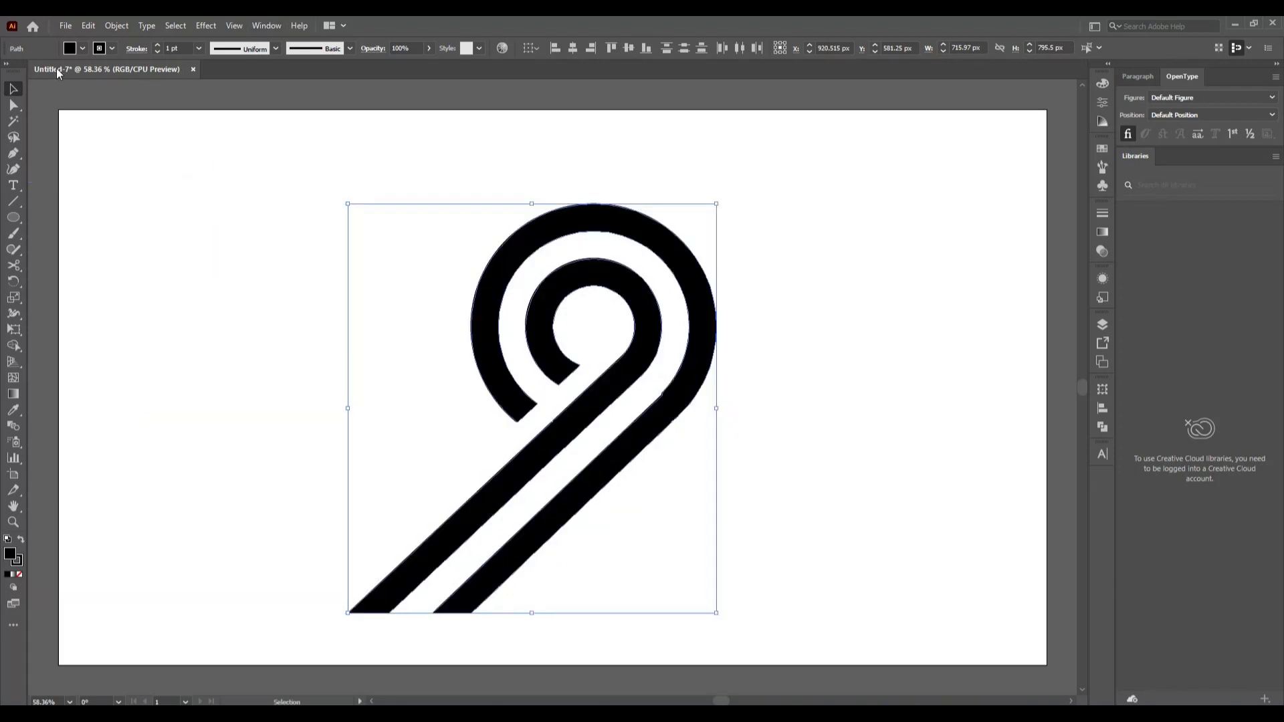
left_click(111, 52)
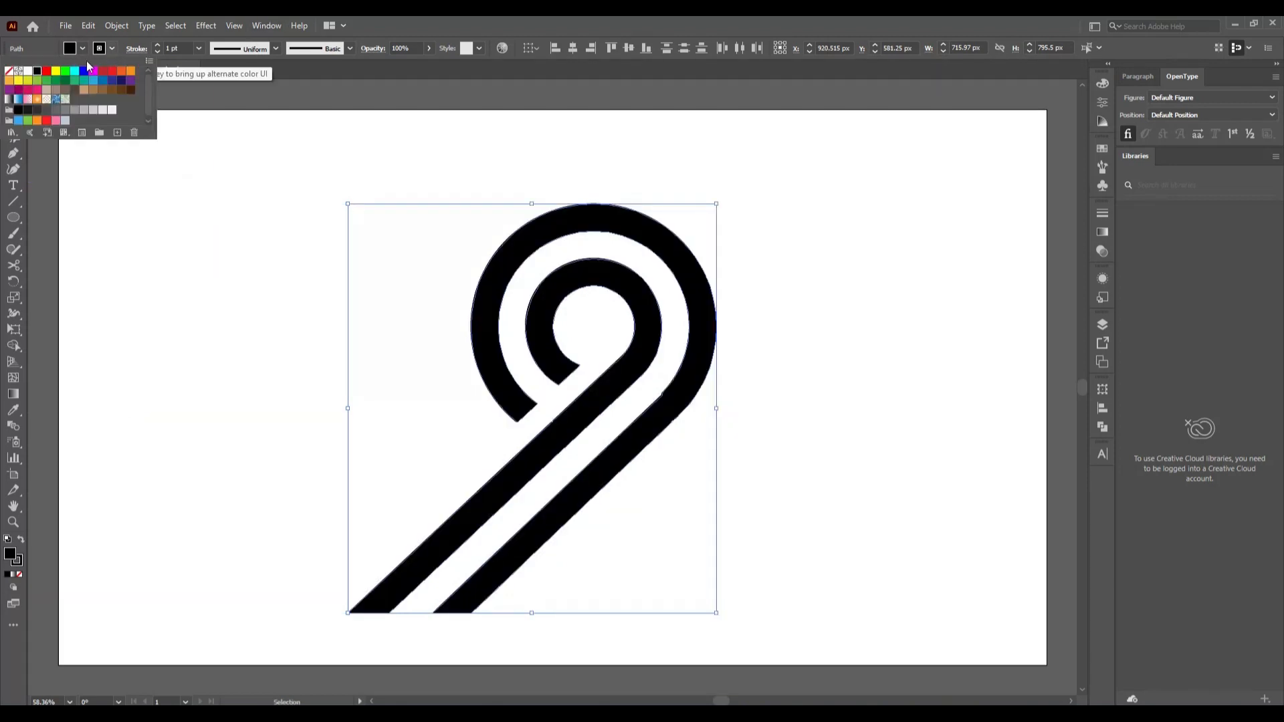
left_click(9, 72)
left_click(154, 351)
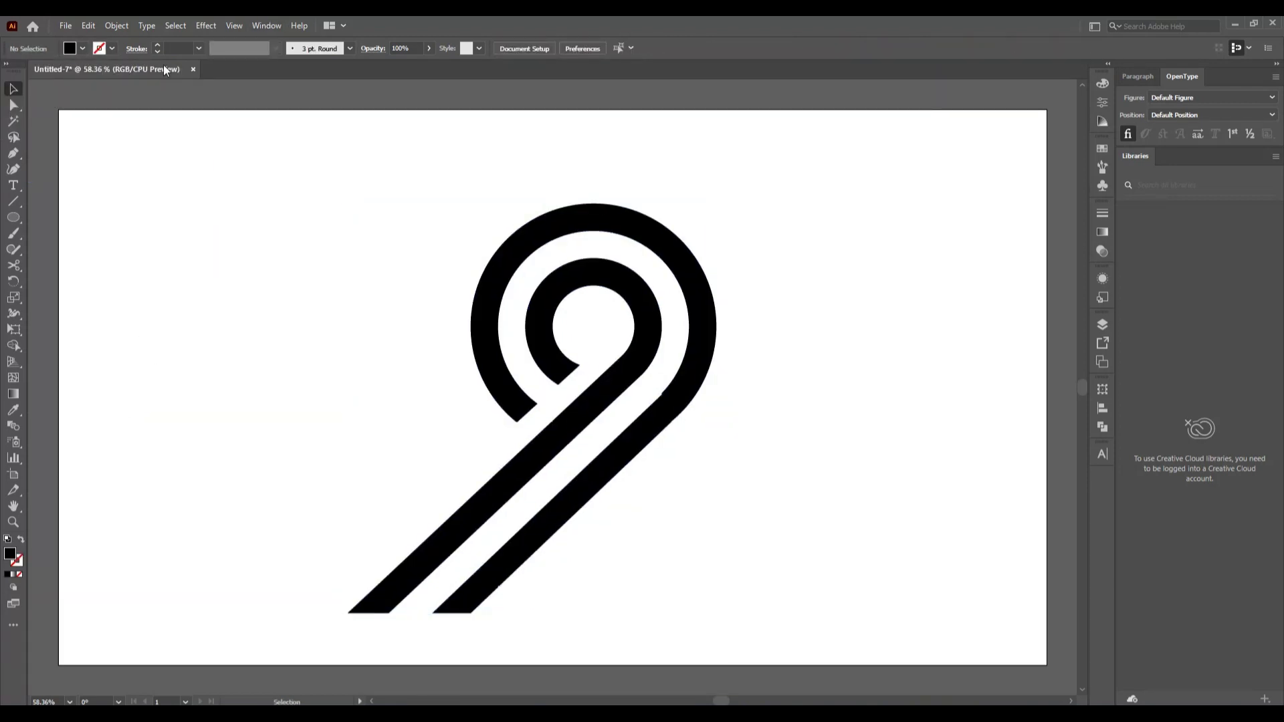
- Draw a small black Pen patch over the notch on the inner edge of the outer band's bend
left_click(13, 153)
scroll(613, 339, "up", 2)
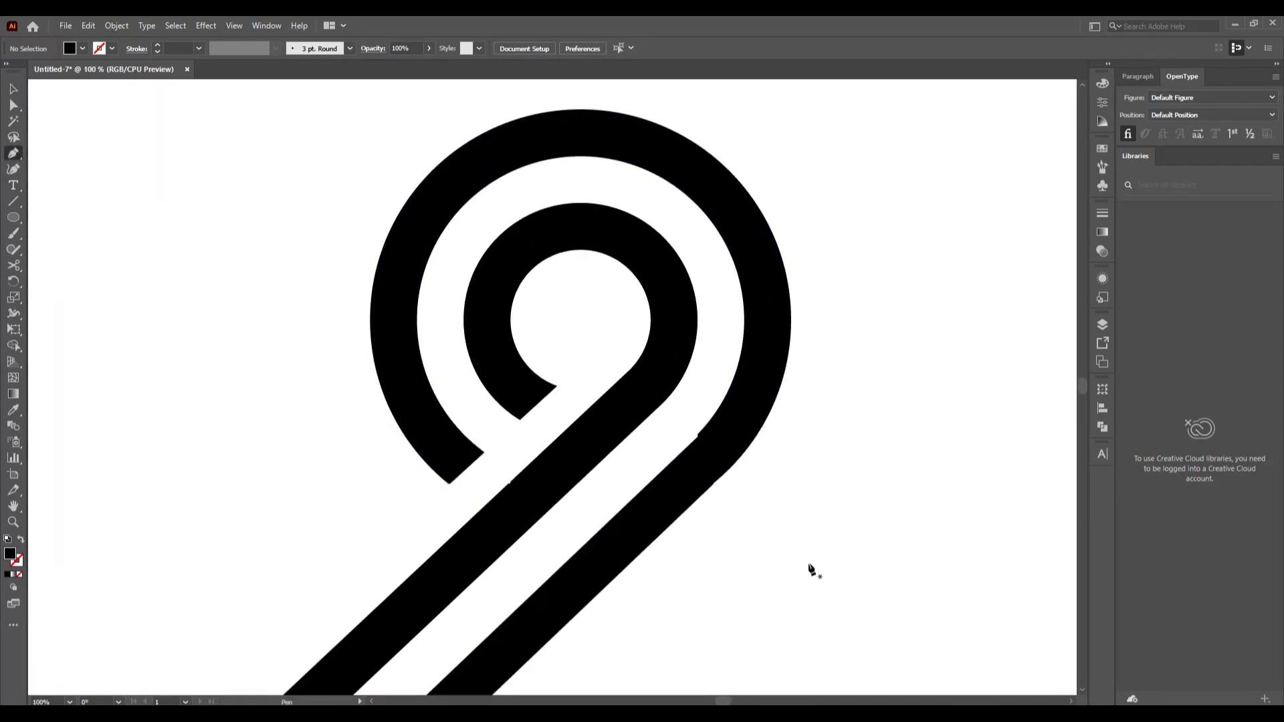
scroll(808, 565, "down", 2)
scroll(805, 560, "up", 2)
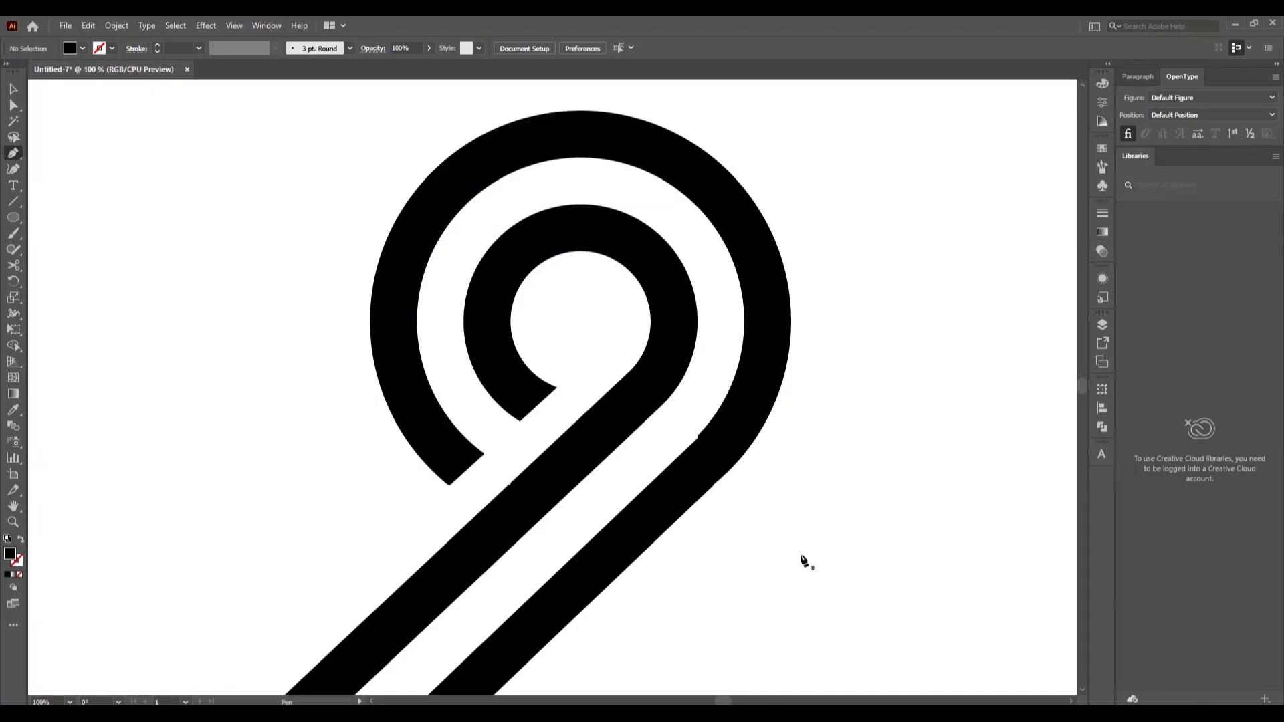
left_click(698, 436)
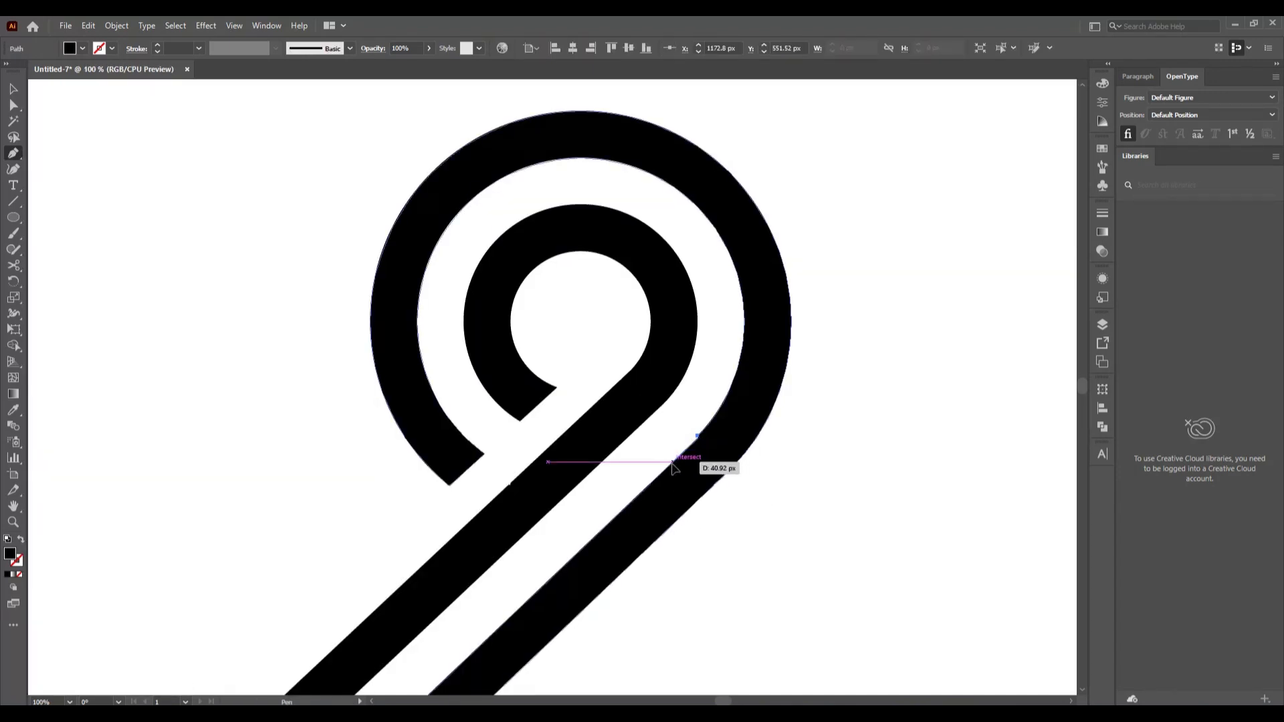
left_click(673, 462)
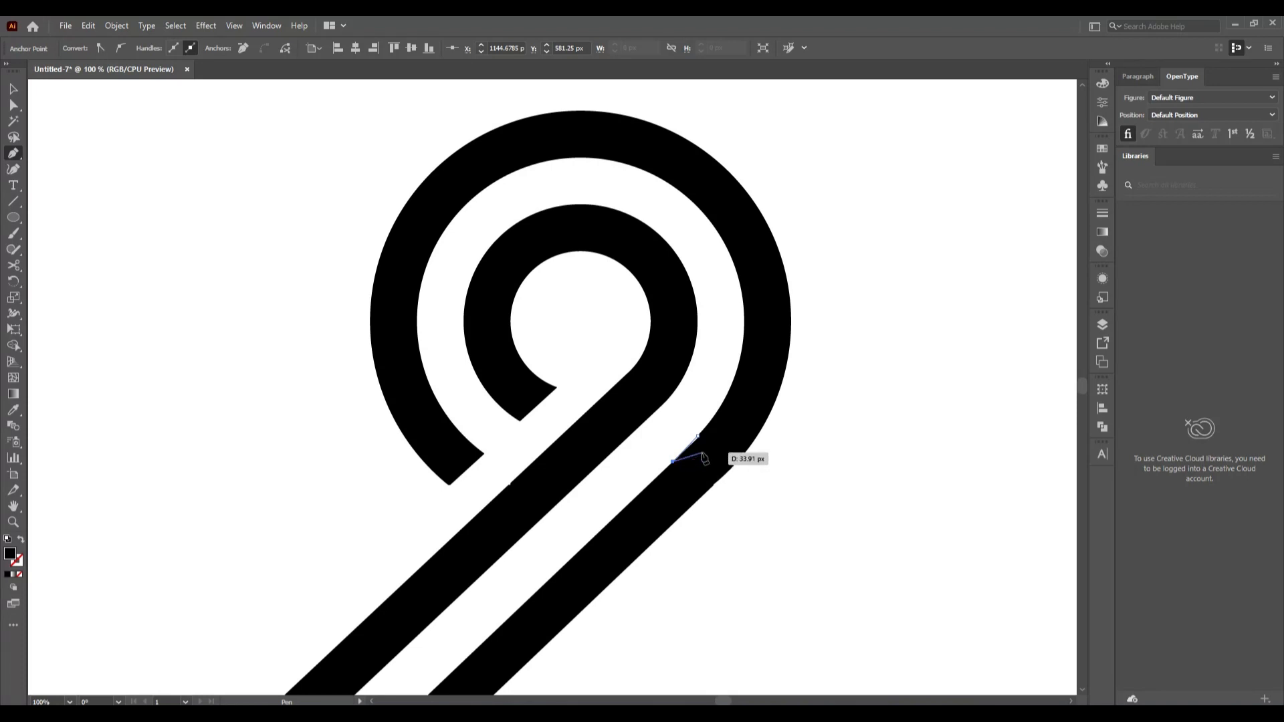
left_click(702, 453)
left_click(720, 426)
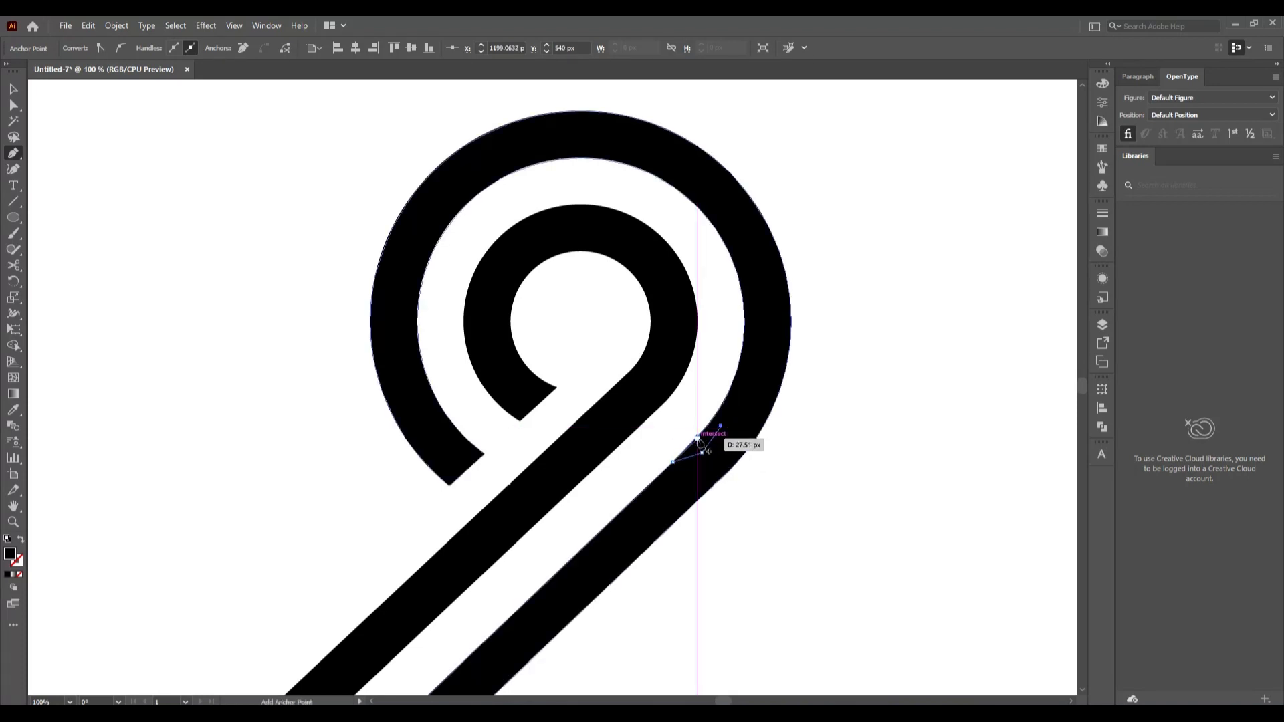
left_click(699, 436)
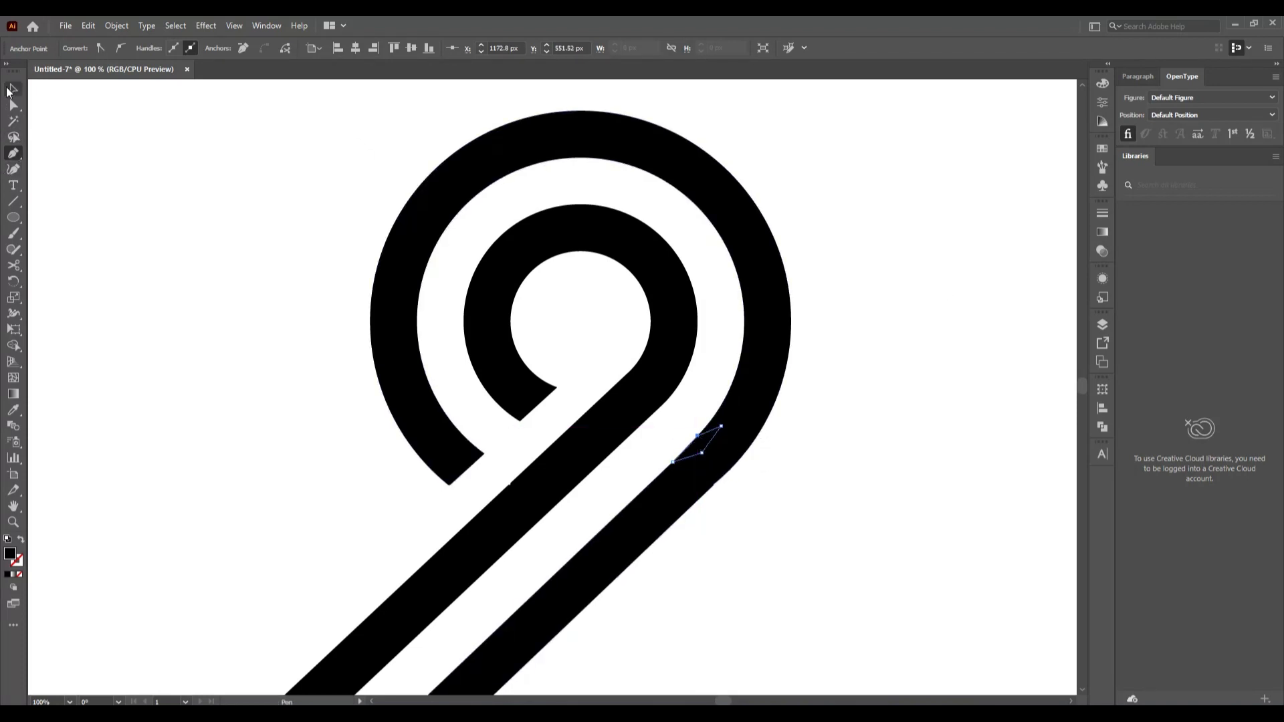
left_click(12, 89)
left_click(173, 286)
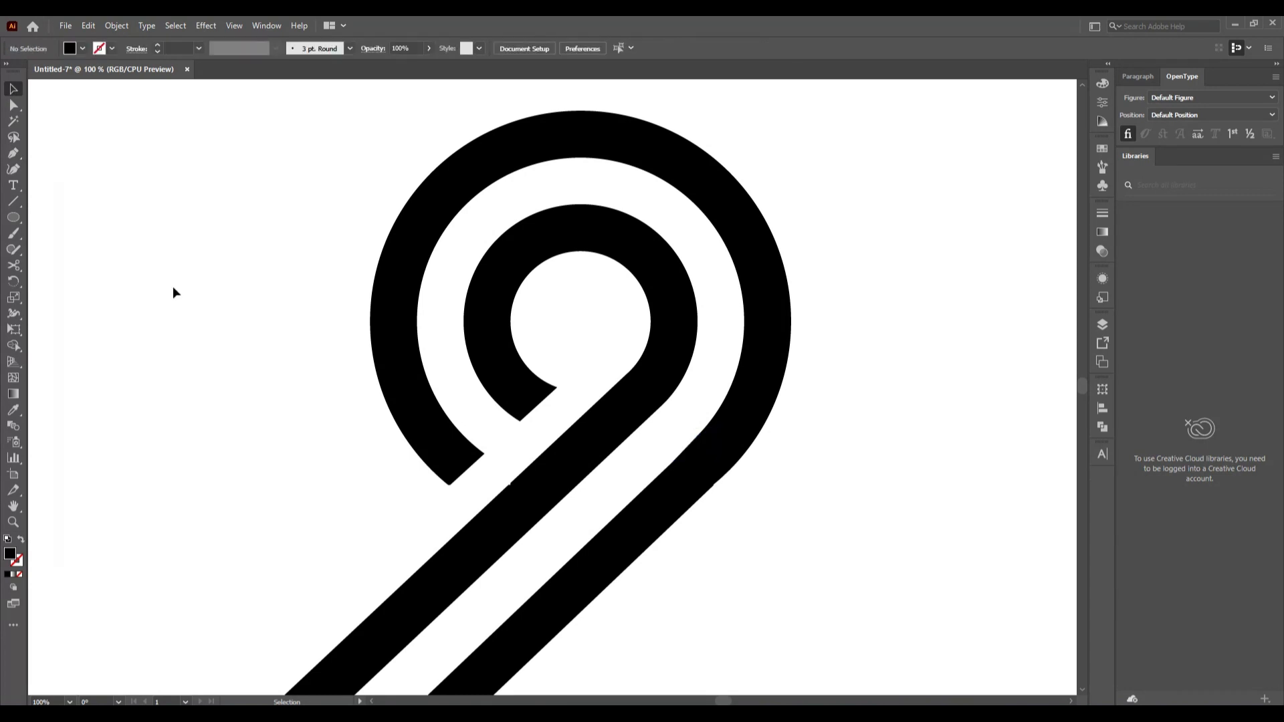
- Cover the small notch on the outer edge of the outer band's bend with a tiny black Pen shape
left_click(22, 158)
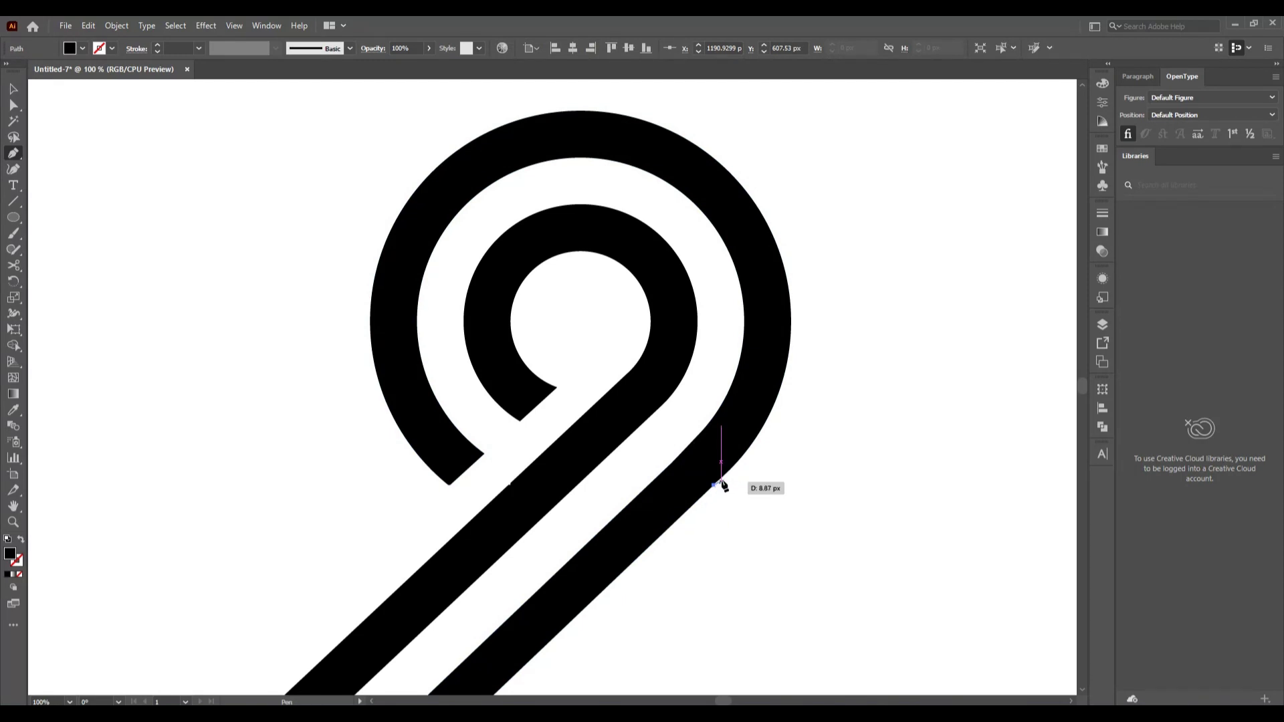
left_click(722, 482)
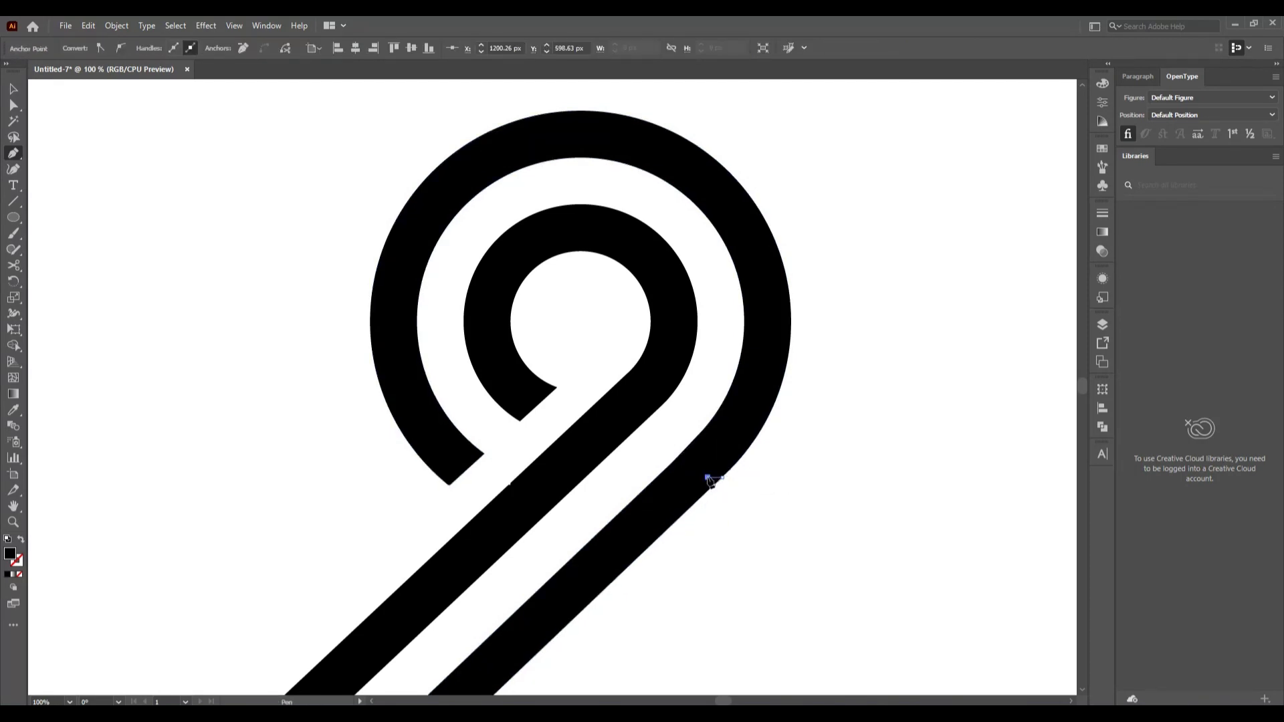
left_click_drag(707, 479, 709, 490)
left_click(13, 88)
left_click(234, 378)
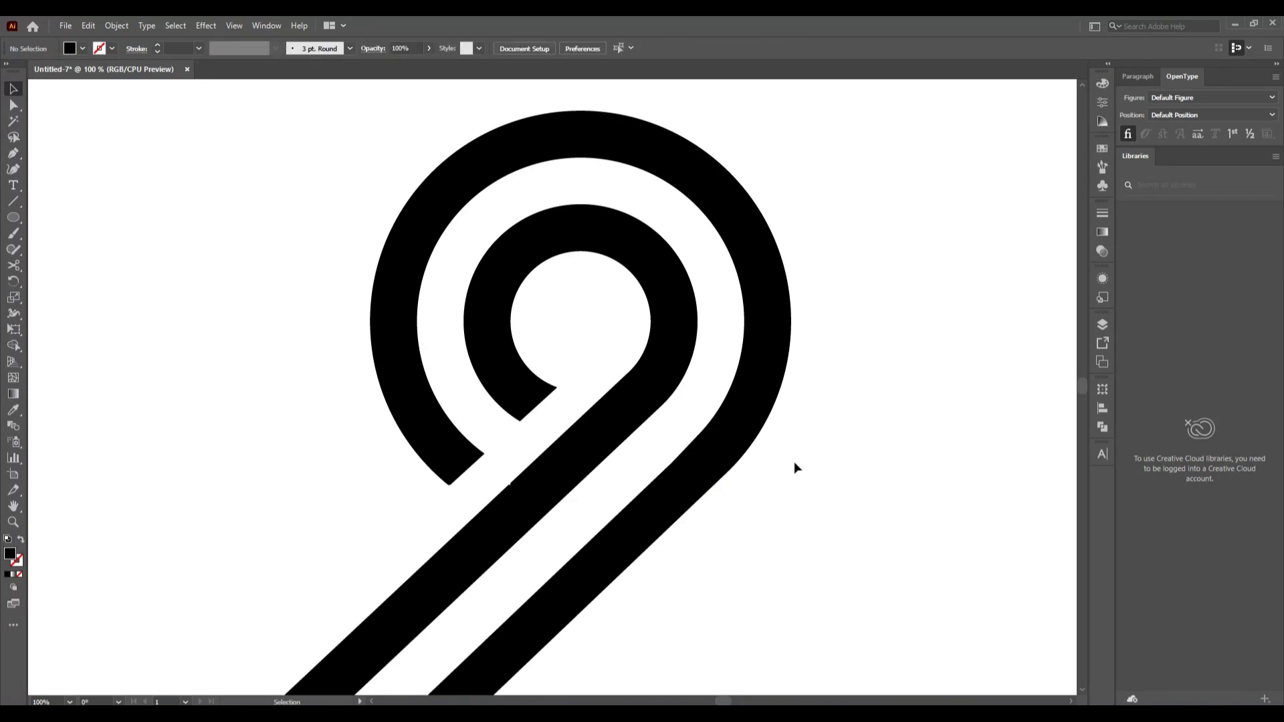
- Fill the tiny notch on the inner slanted band's upper edge, near the outer ring's open end, with a closed black Pen shape
scroll(511, 495, "up", 3)
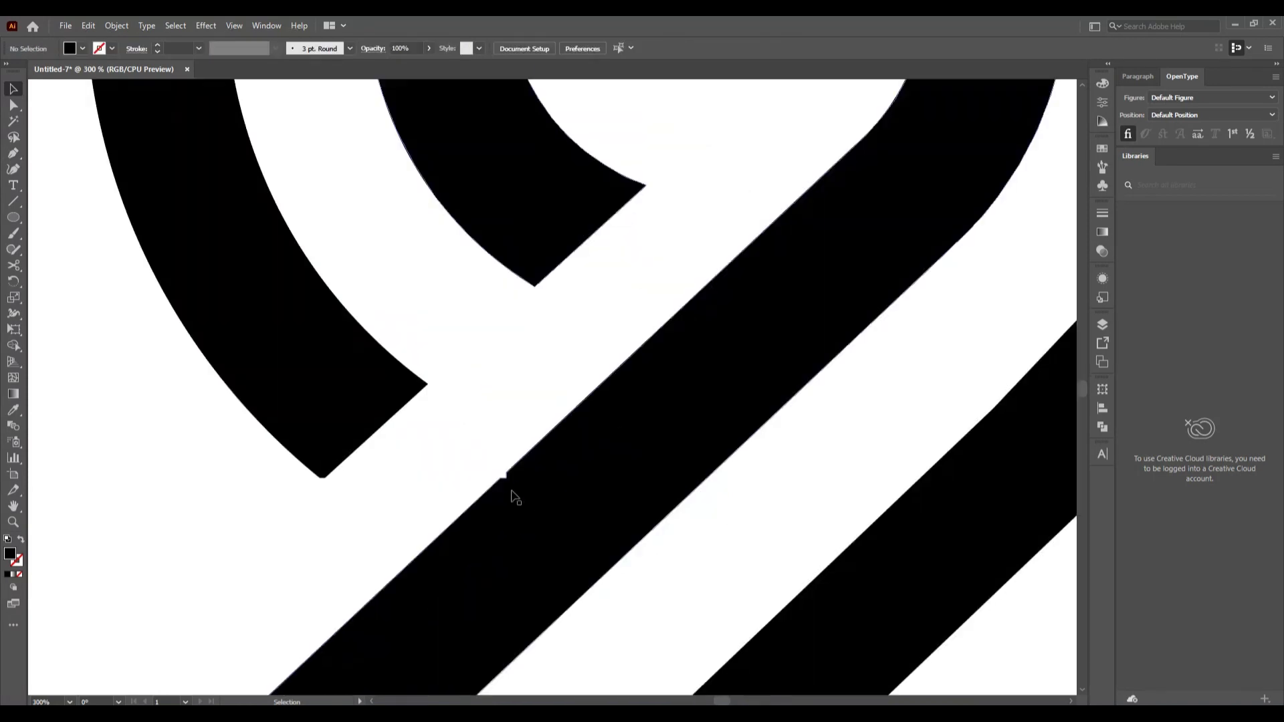
left_click(15, 152)
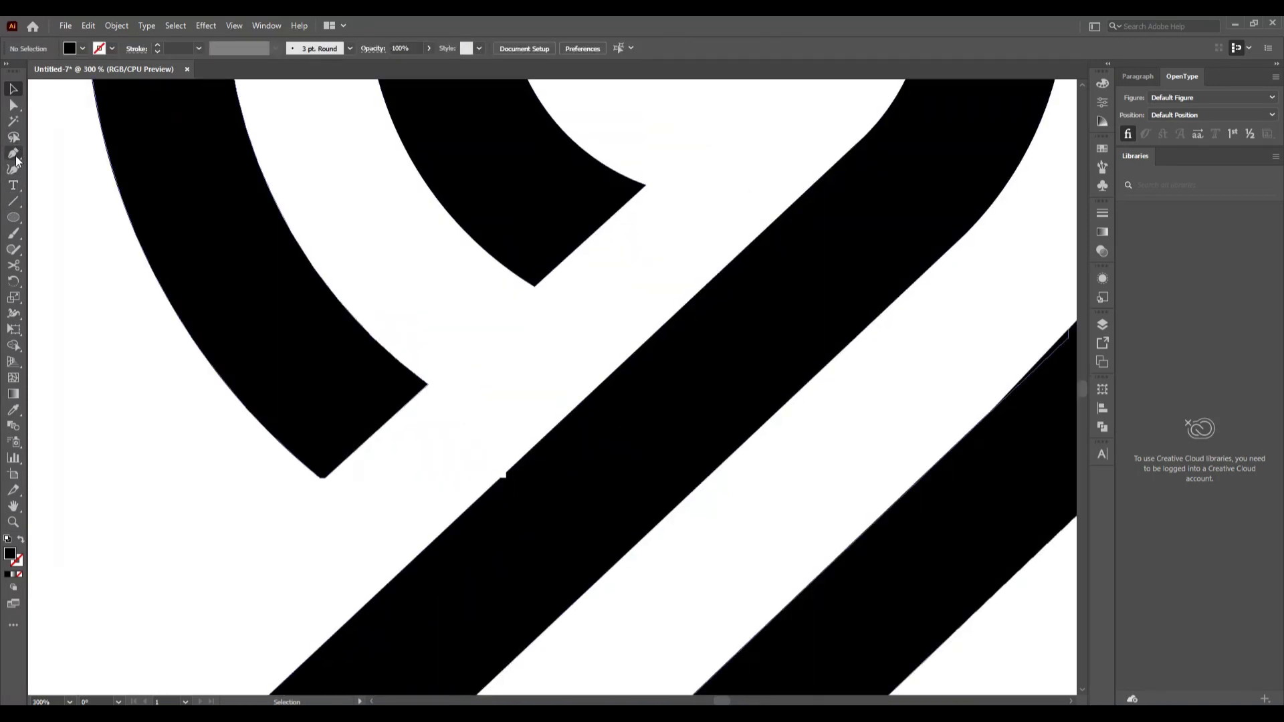
left_click(500, 479)
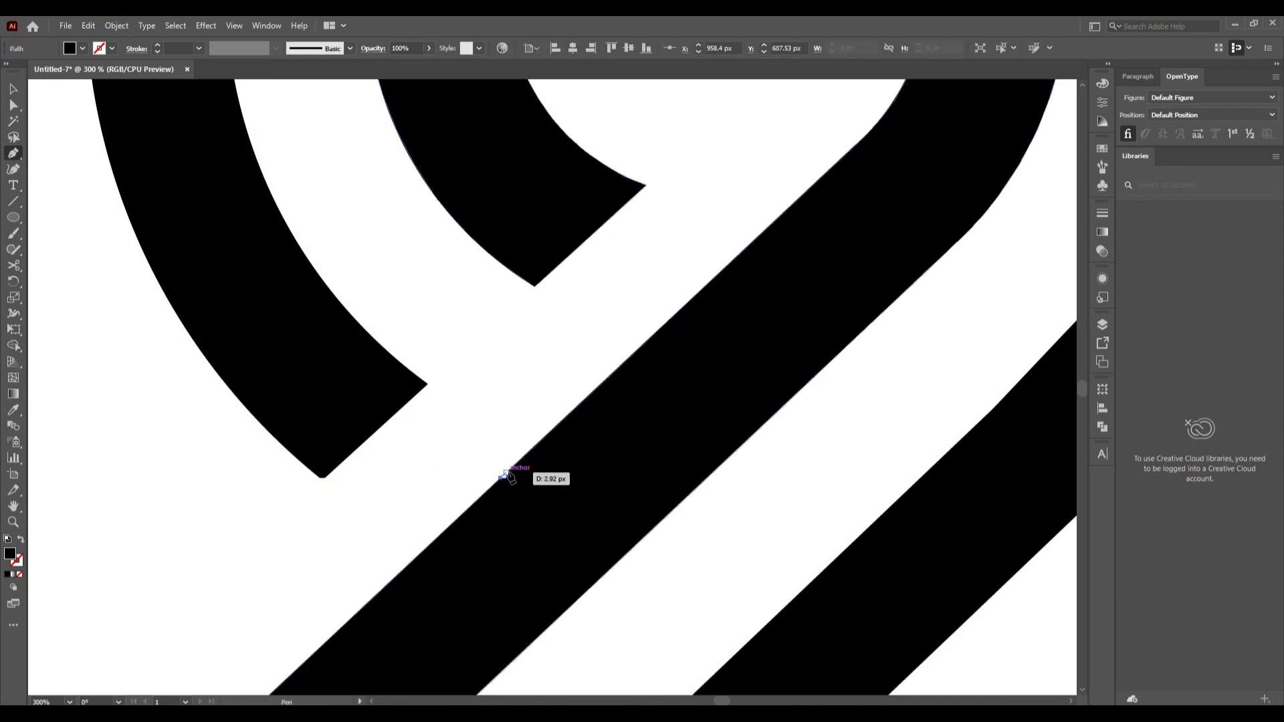
left_click(515, 477)
left_click(500, 493)
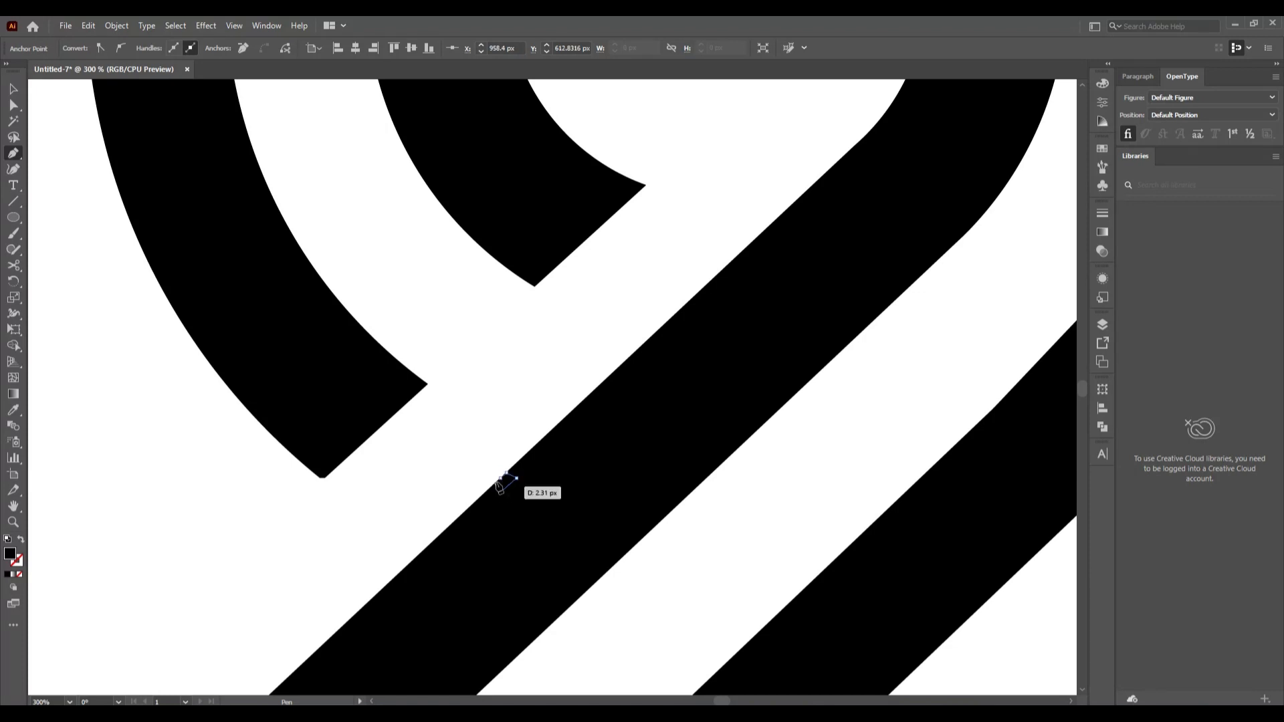
left_click(501, 478)
left_click(14, 92)
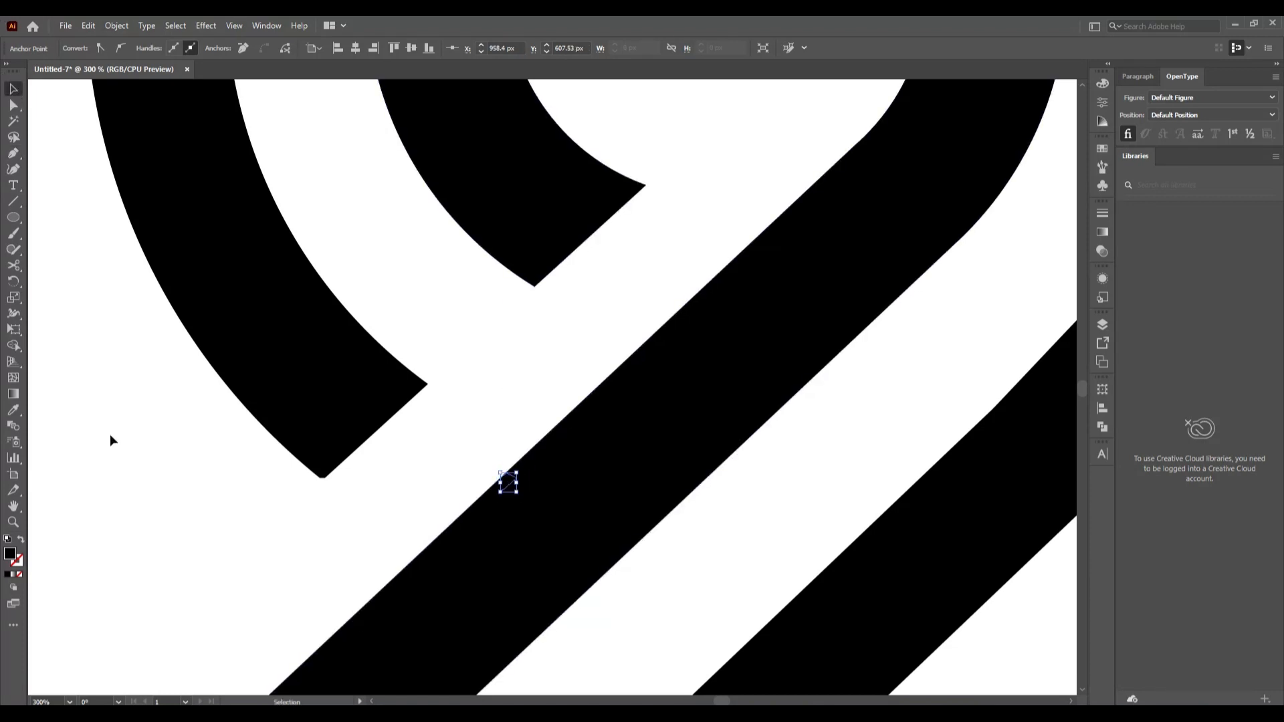
- Fill the small notch on the outer slanted band's lower edge, near its foot, with a closed black Pen shape and deselect it
left_click(151, 548)
key("ctrl+1")
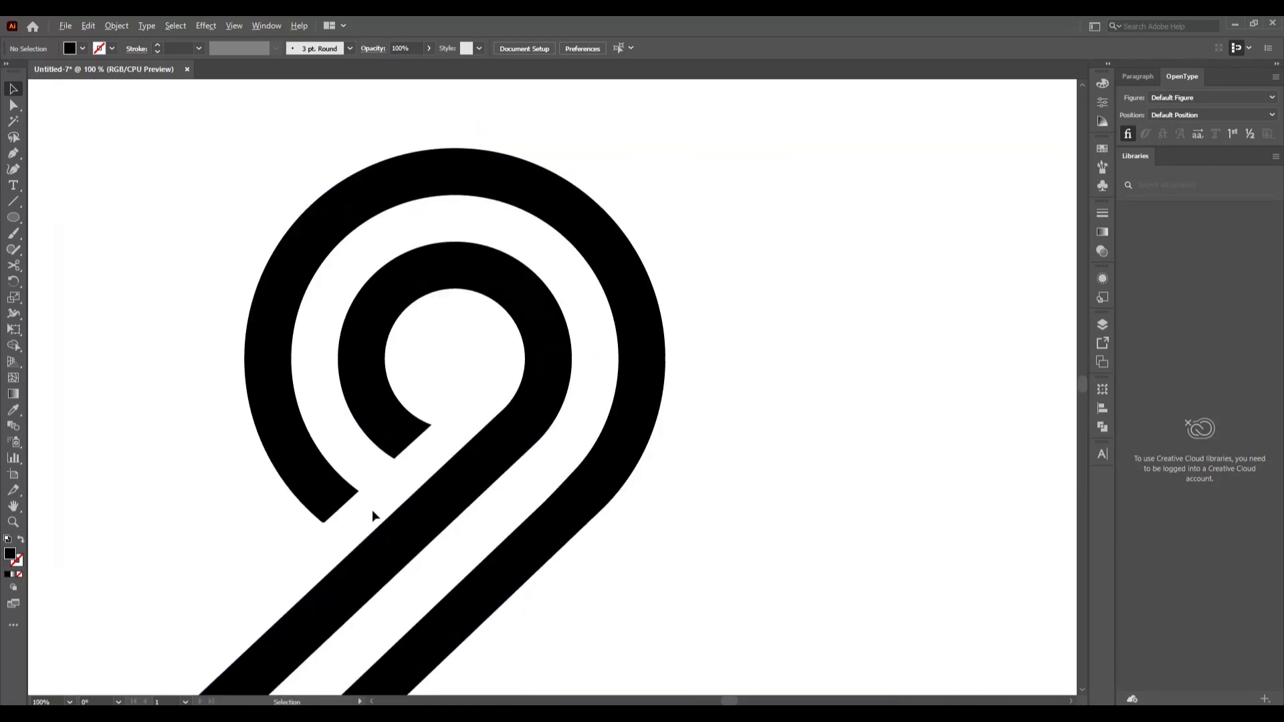
scroll(430, 593, "down", 5)
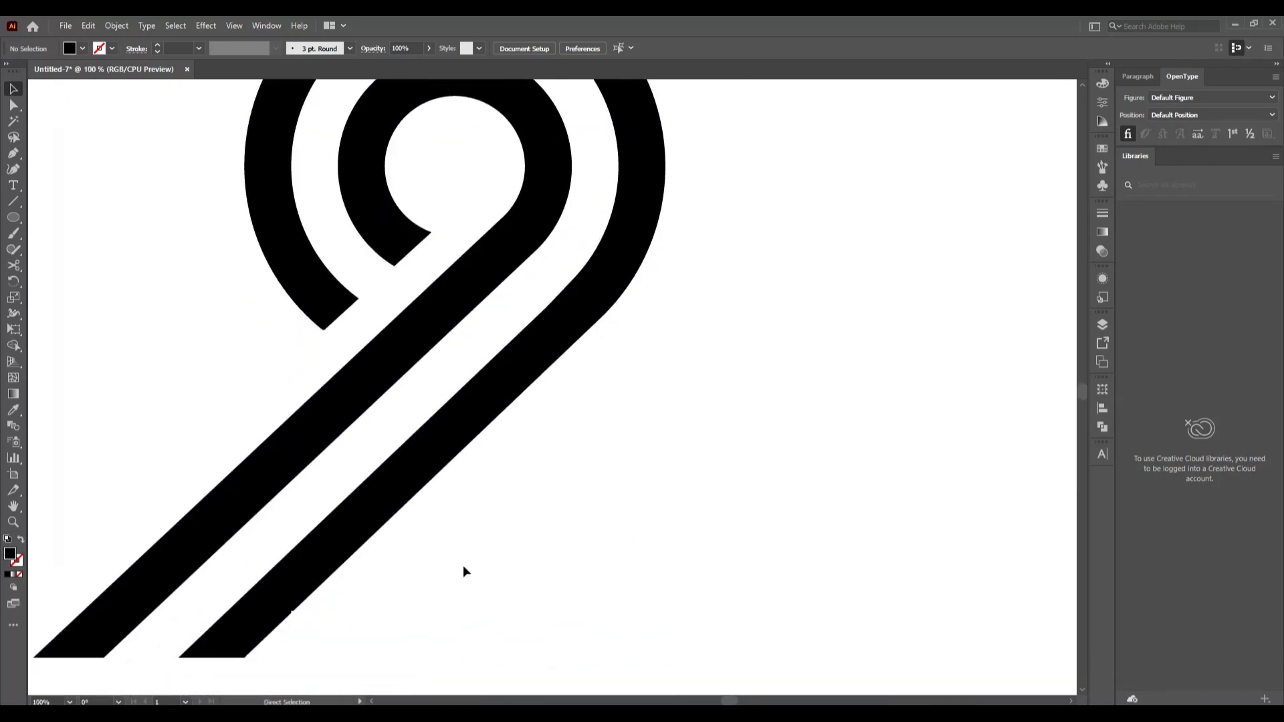
scroll(303, 631, "up", 3)
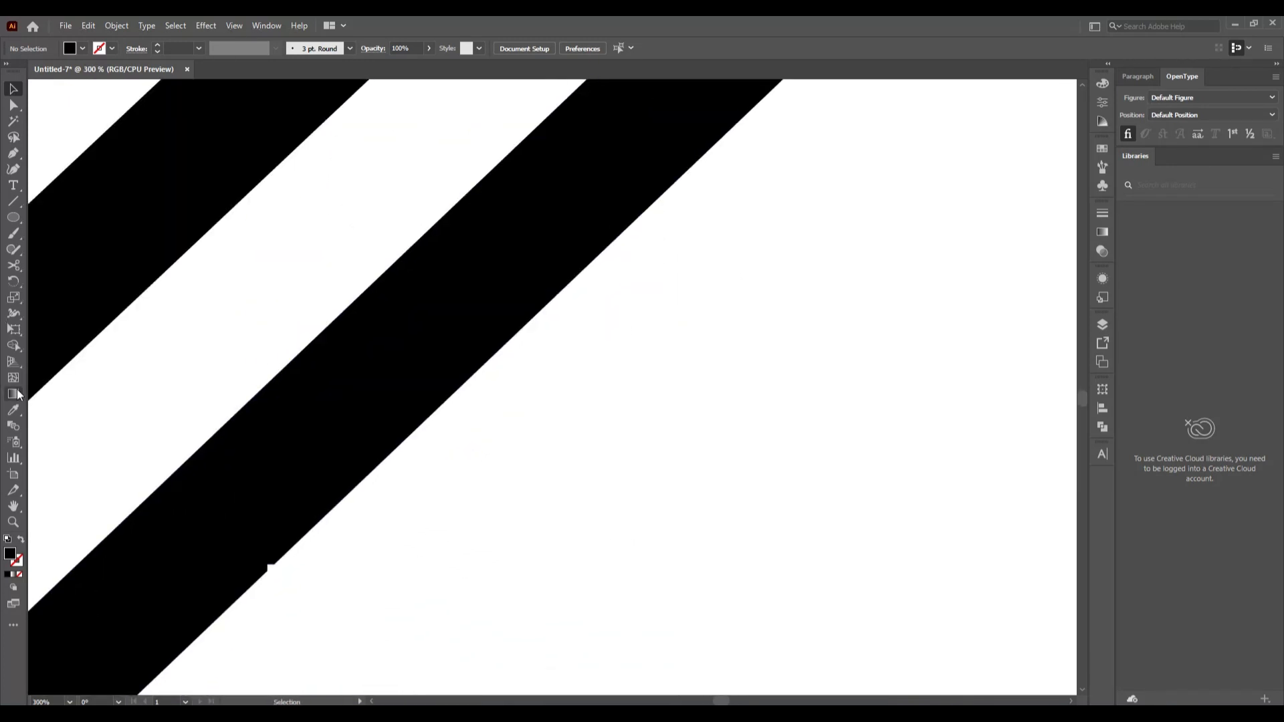
left_click(13, 153)
left_click(267, 569)
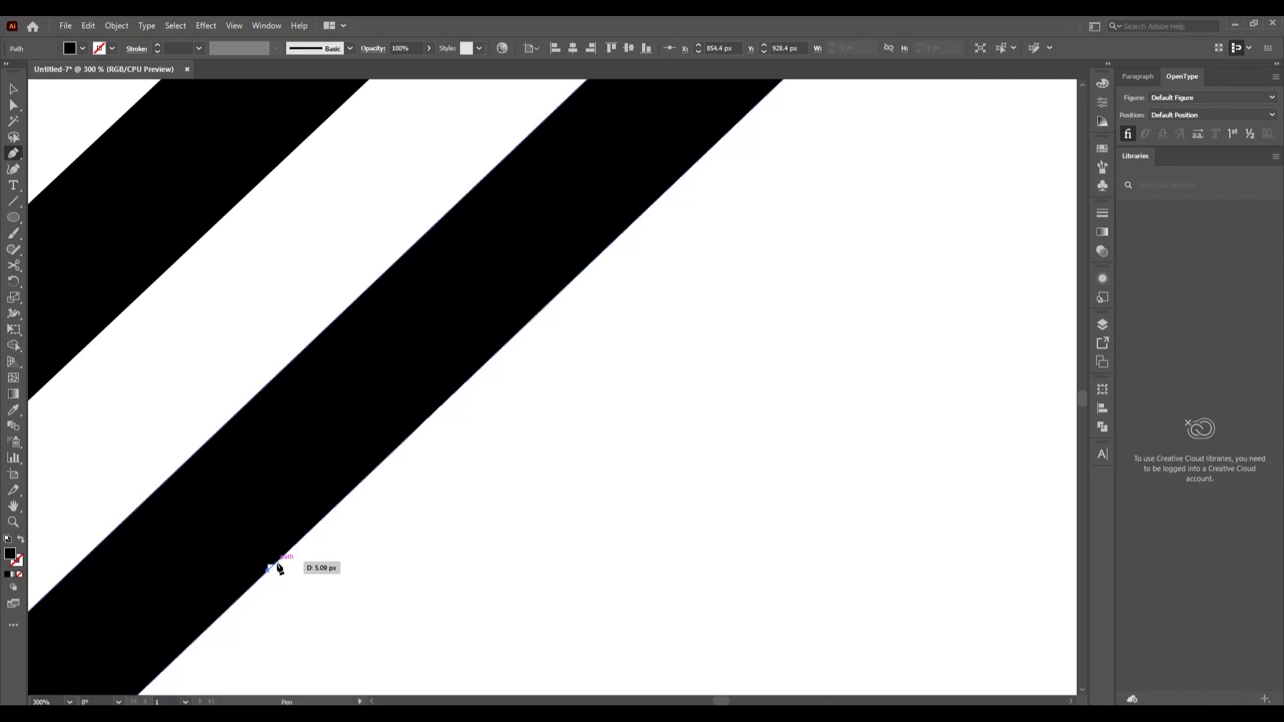
left_click(275, 567)
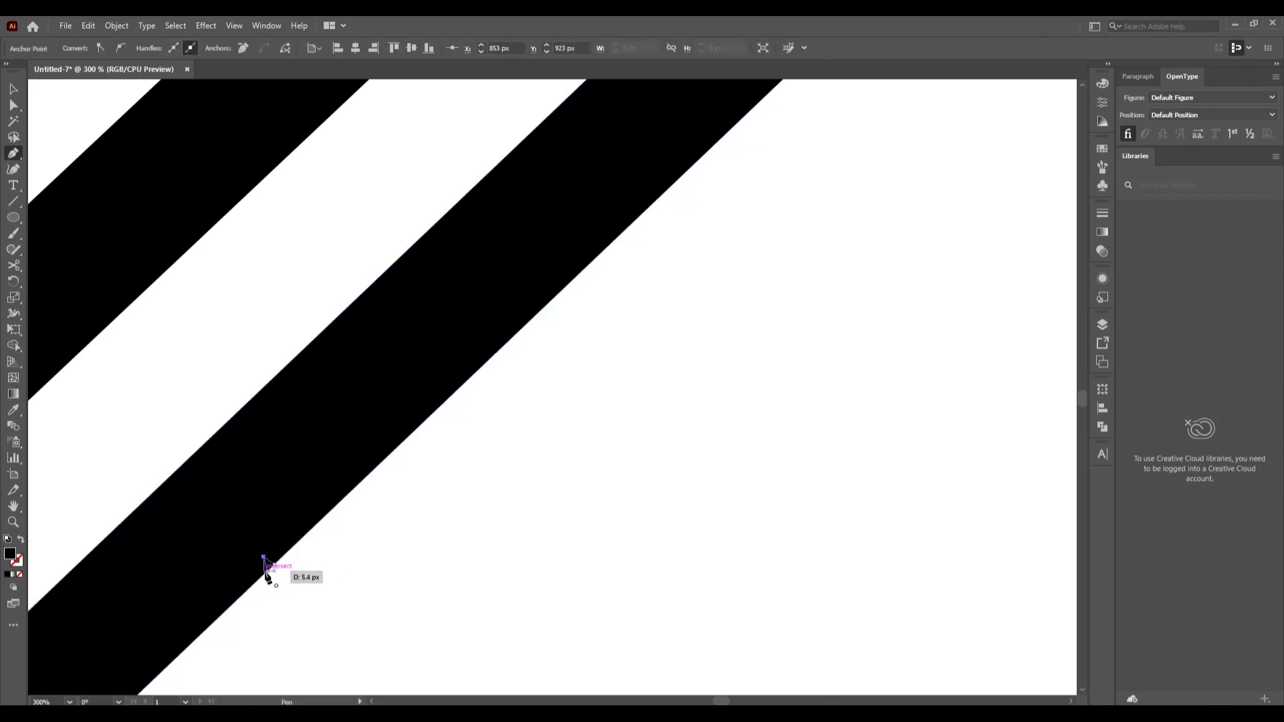
left_click(266, 571)
left_click(12, 89)
left_click(576, 547)
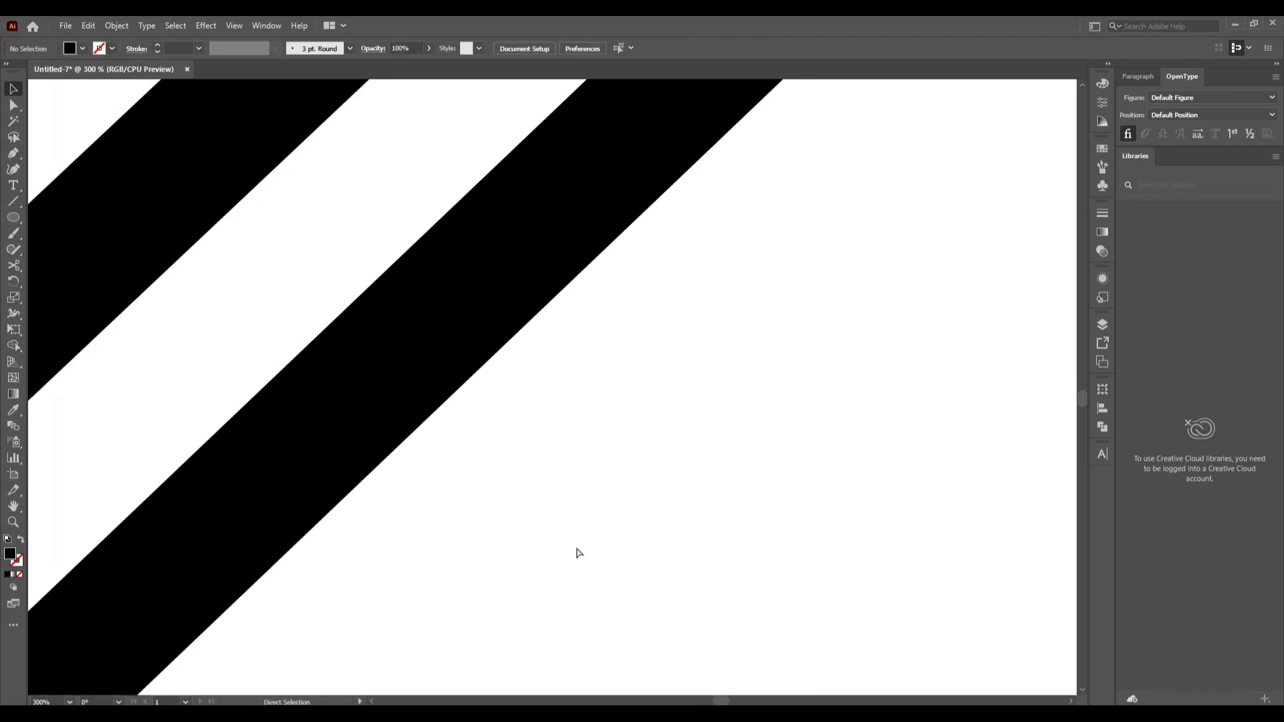
- Select the whole logo and merge the Pen patches at the outer band's bend into the band with Shape Builder
key("ctrl+0")
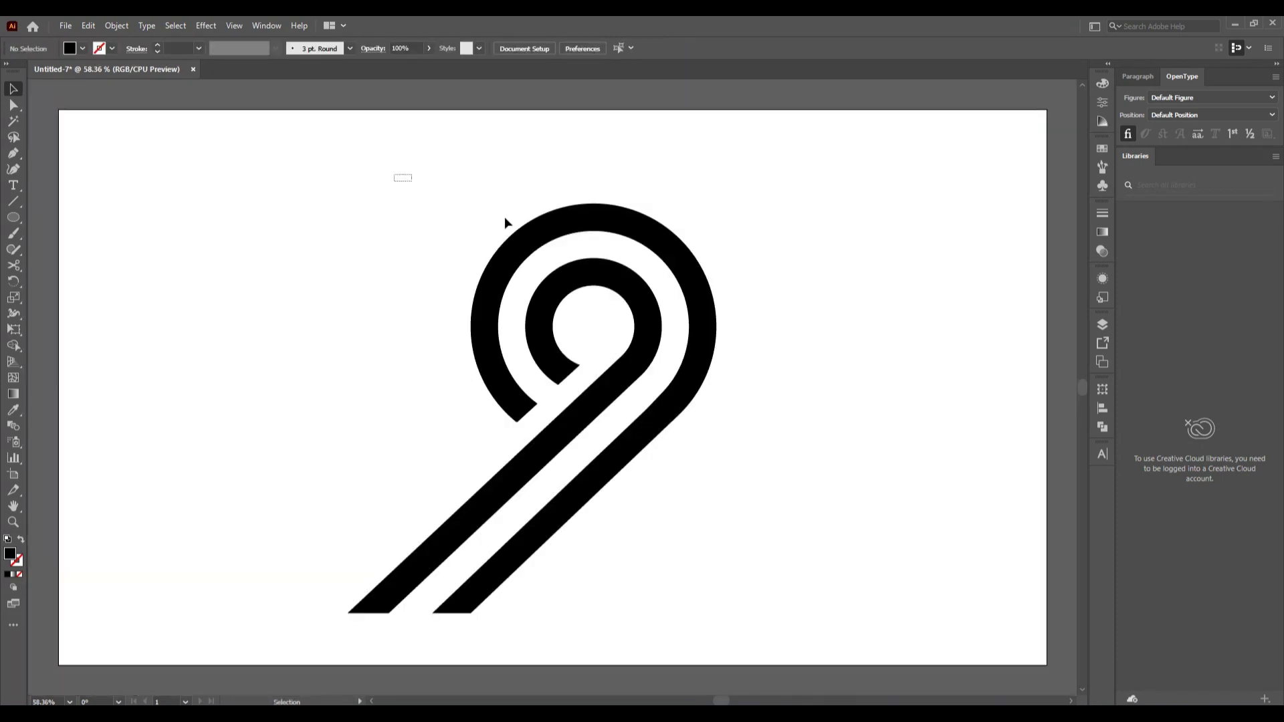
left_click_drag(504, 217, 756, 624)
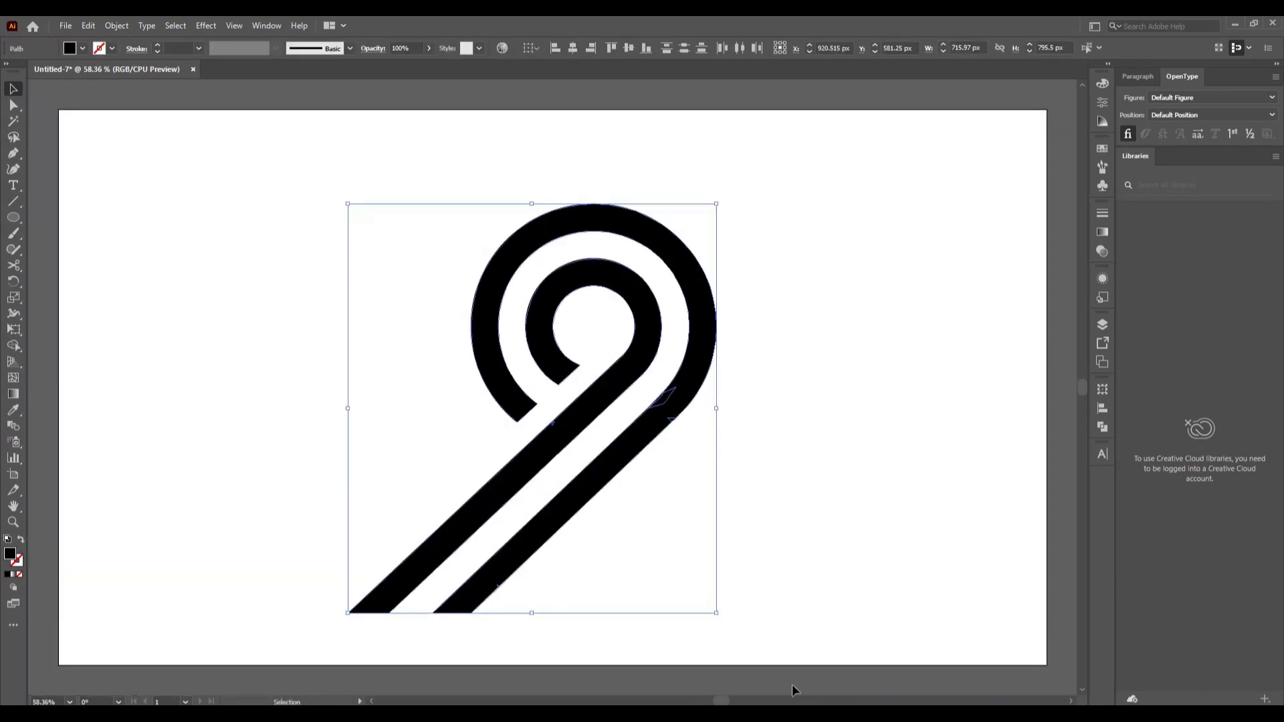
left_click(1105, 429)
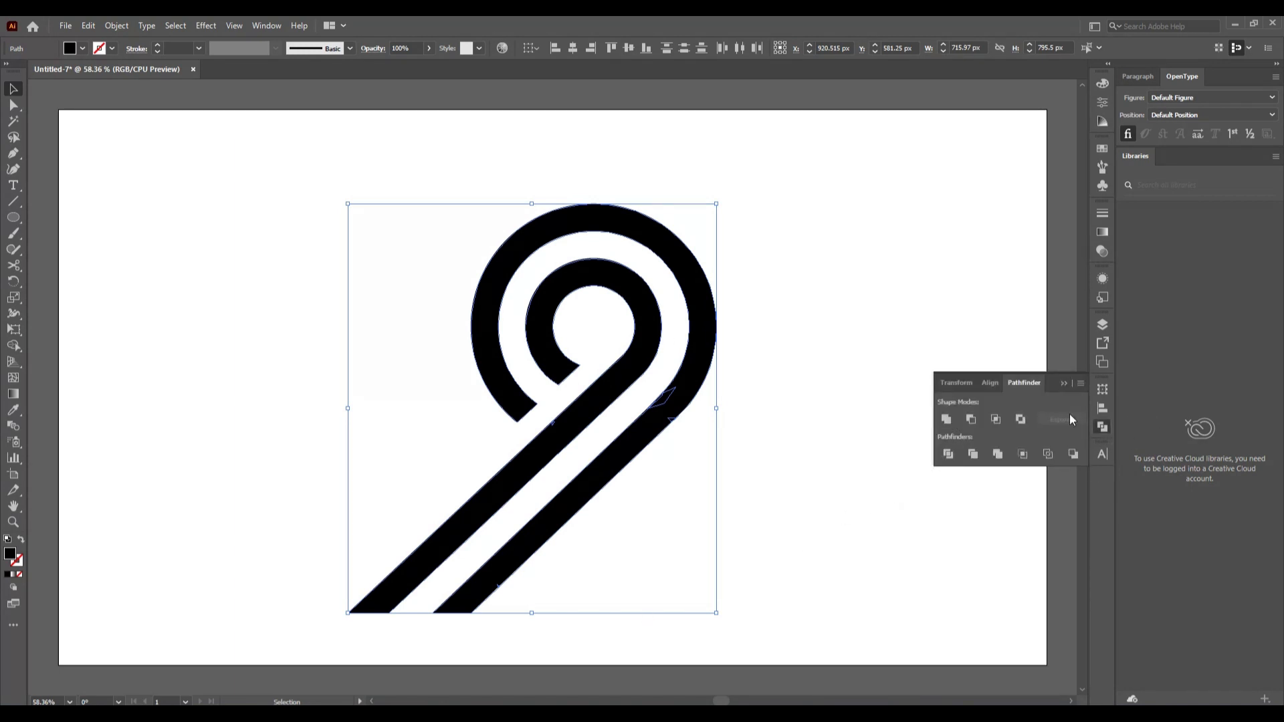
left_click(1063, 384)
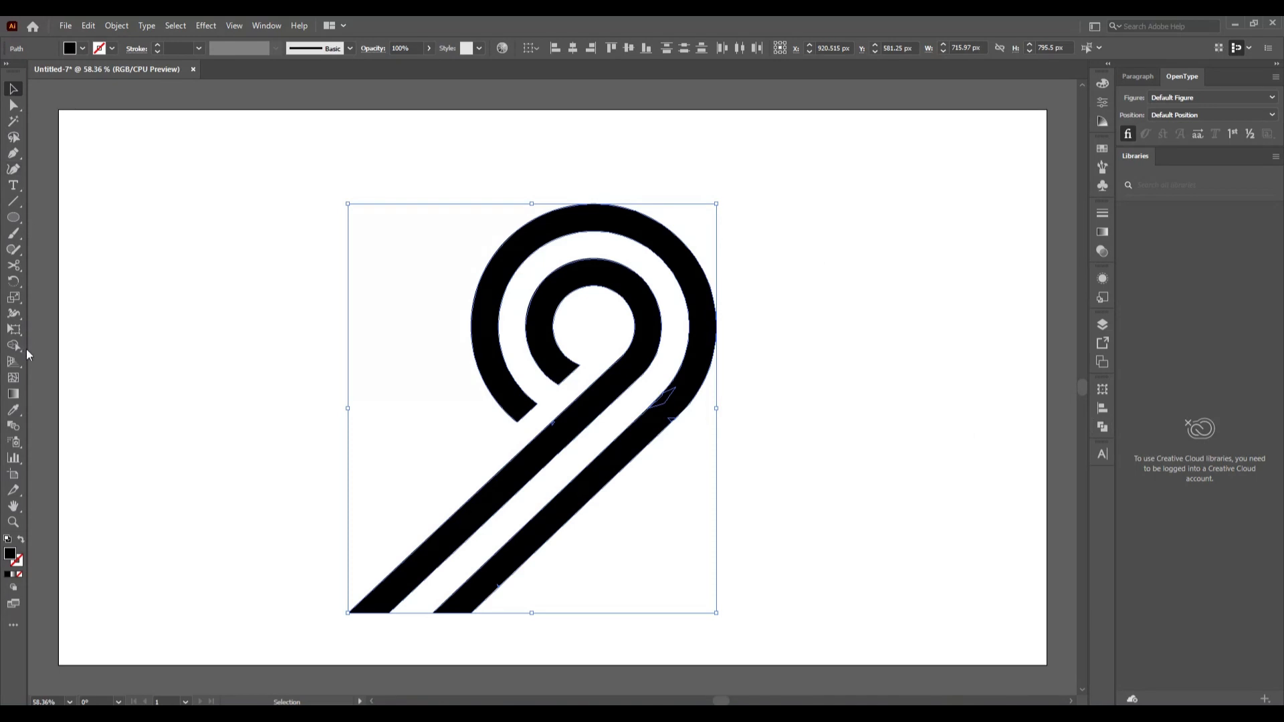
left_click(13, 346)
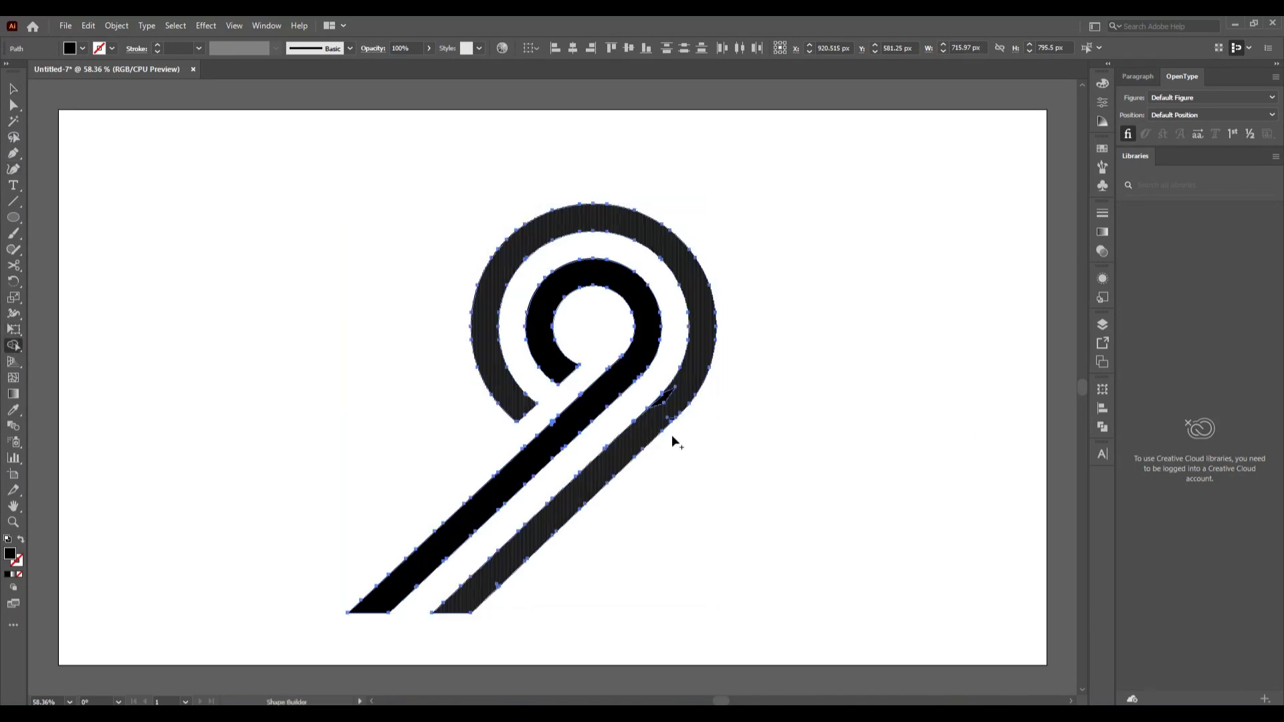
scroll(695, 441, "up", 3)
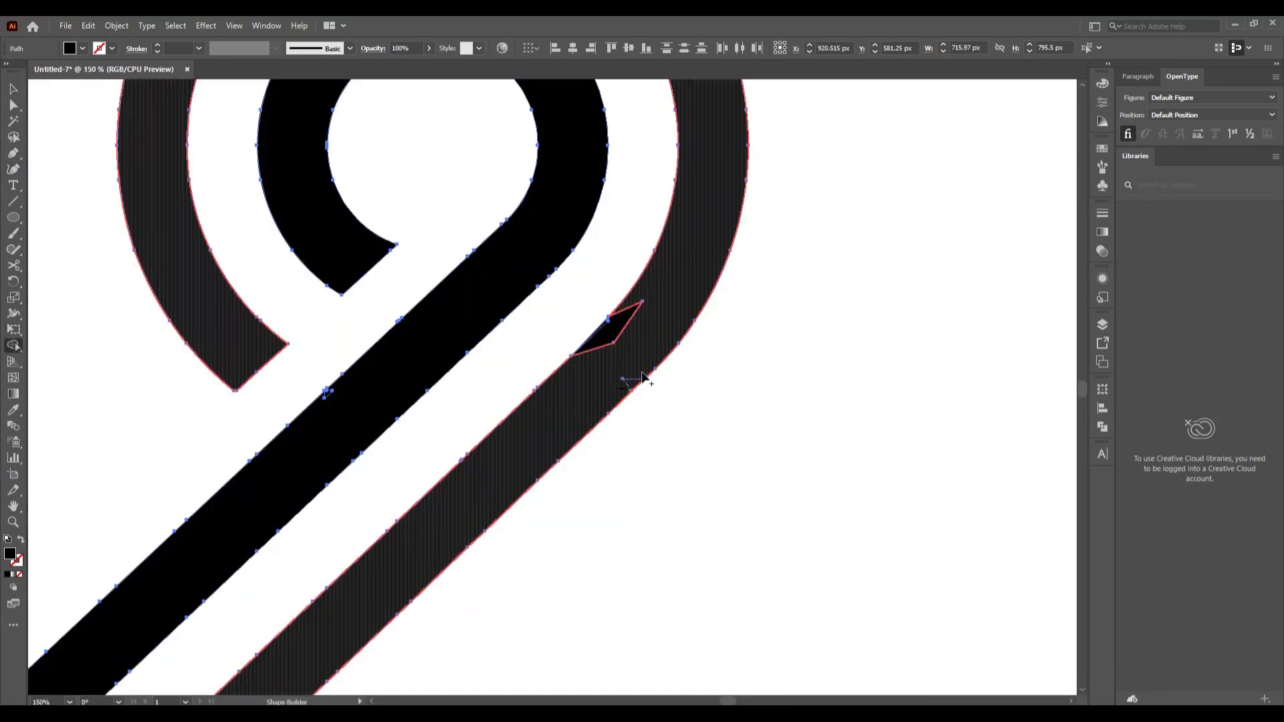
mouse_move(642, 372)
left_mouse_down()
mouse_move(601, 373)
mouse_move(610, 331)
left_mouse_up()
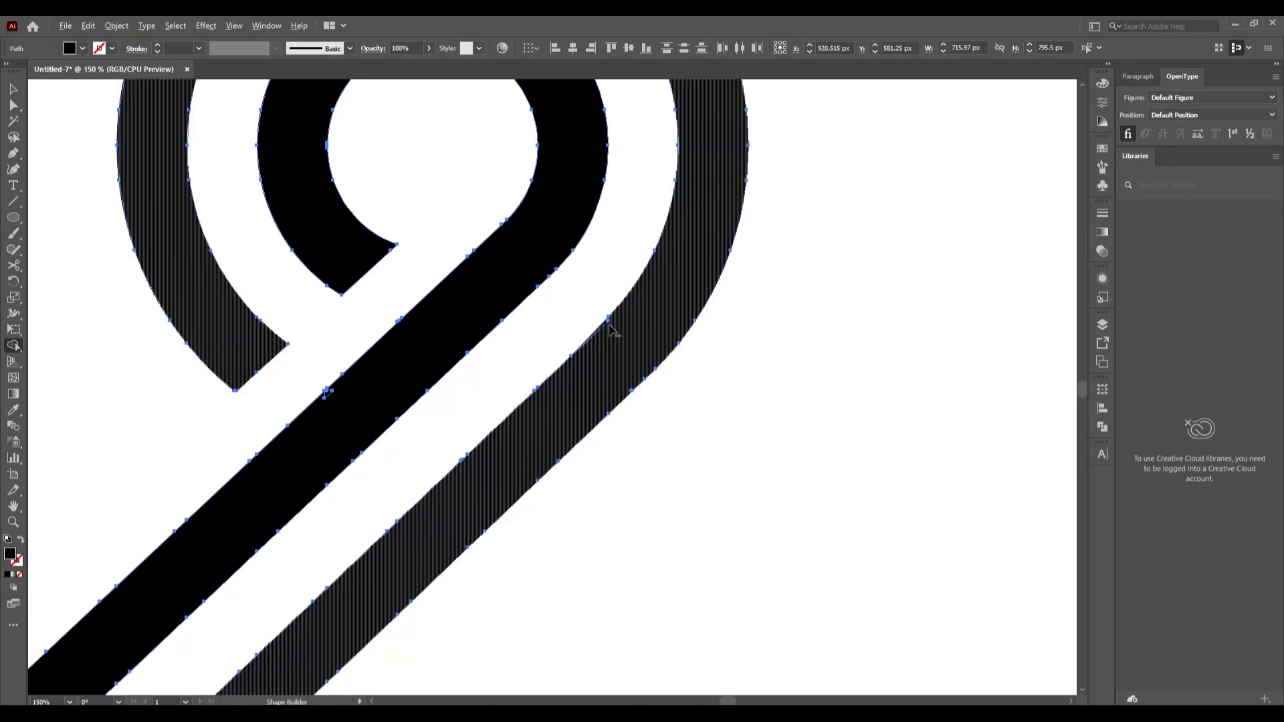
- Merge the leftover sliver on the outer edge of the outer band's bend into the band with Shape Builder
scroll(605, 331, "up", 3)
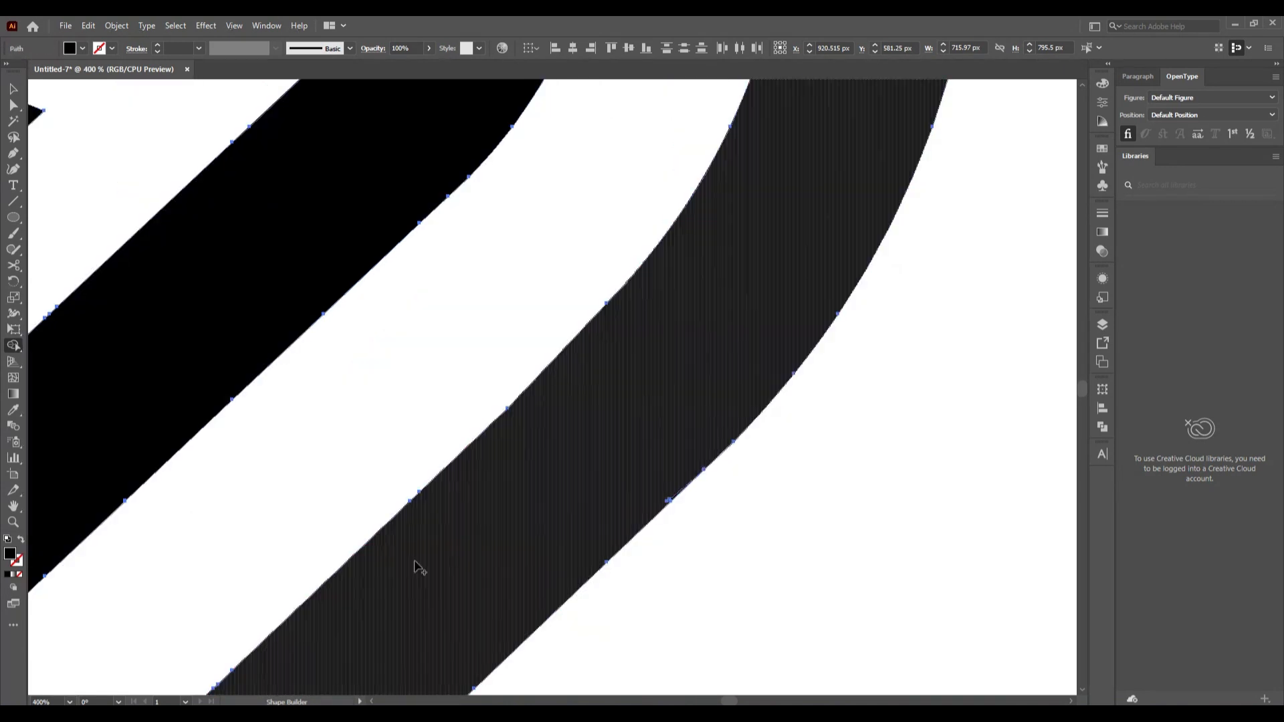
scroll(700, 509, "up", 4)
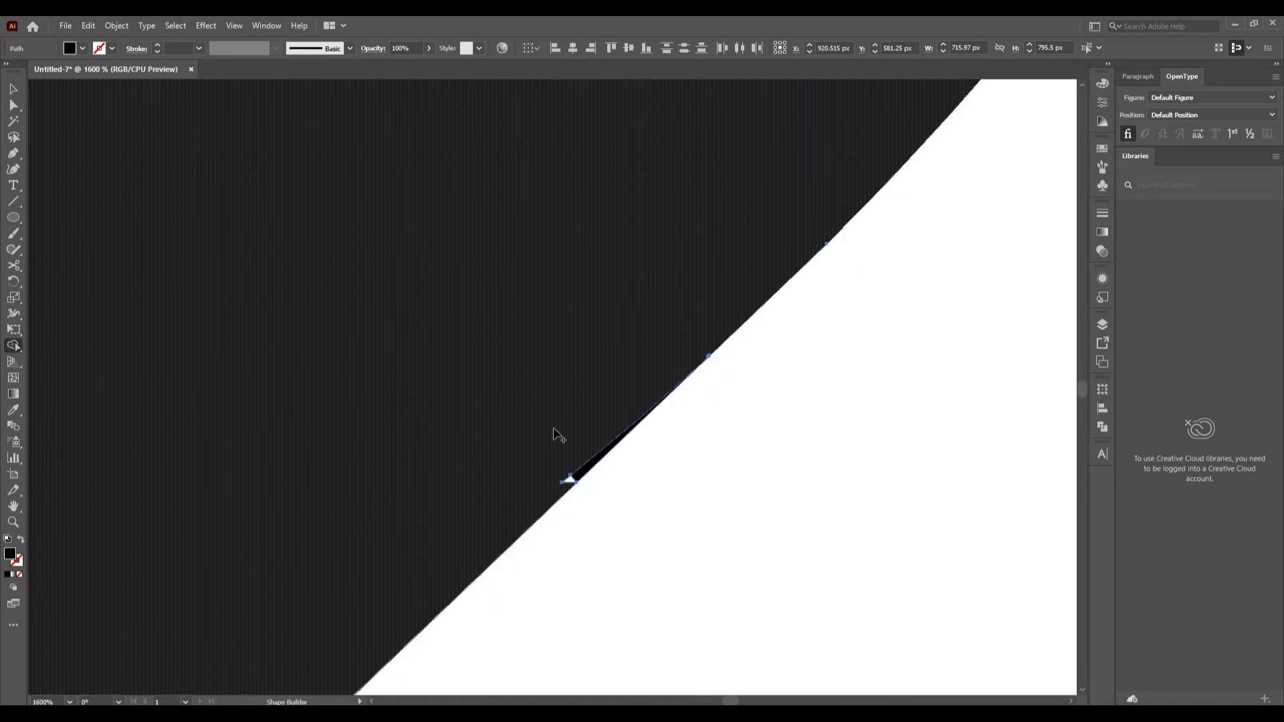
mouse_move(555, 431)
left_mouse_down()
mouse_move(572, 515)
mouse_move(579, 473)
left_mouse_up()
scroll(552, 503, "down", 5)
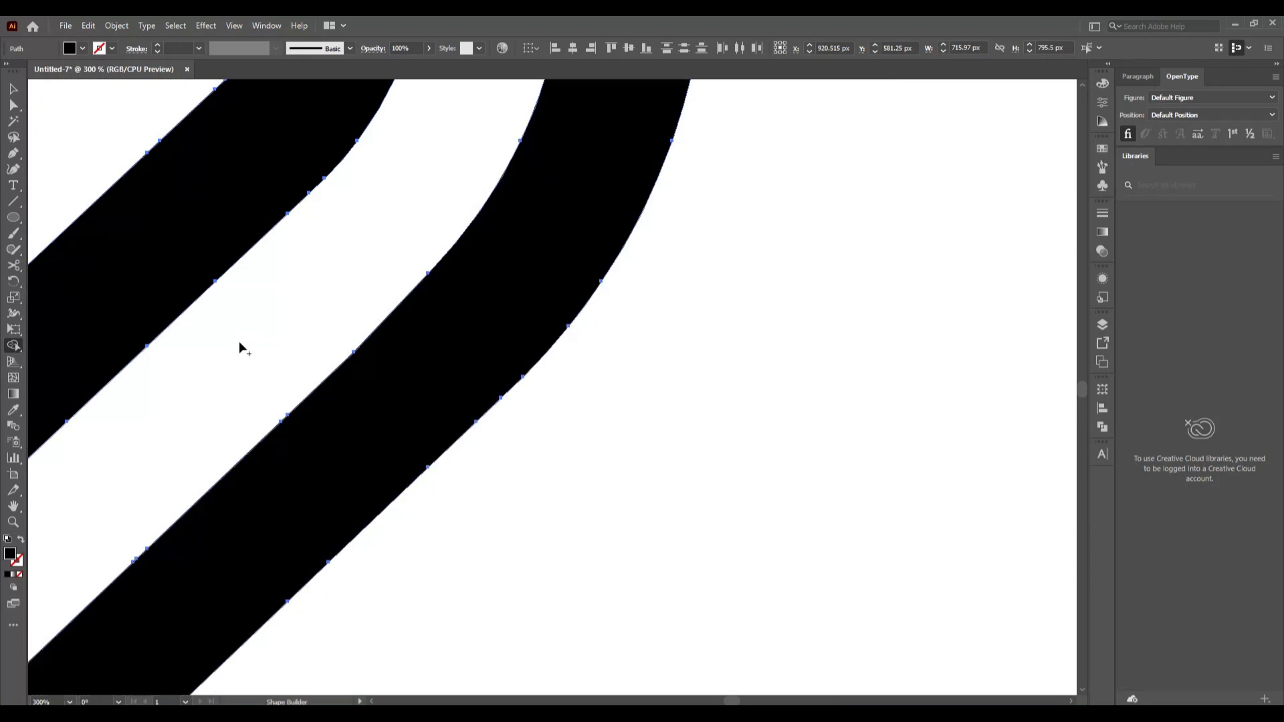
- Merge the Pen patches on the inner band's upper edge and the outer band's lower edge into their bands, then deselect the logo
scroll(239, 341, "left", 5)
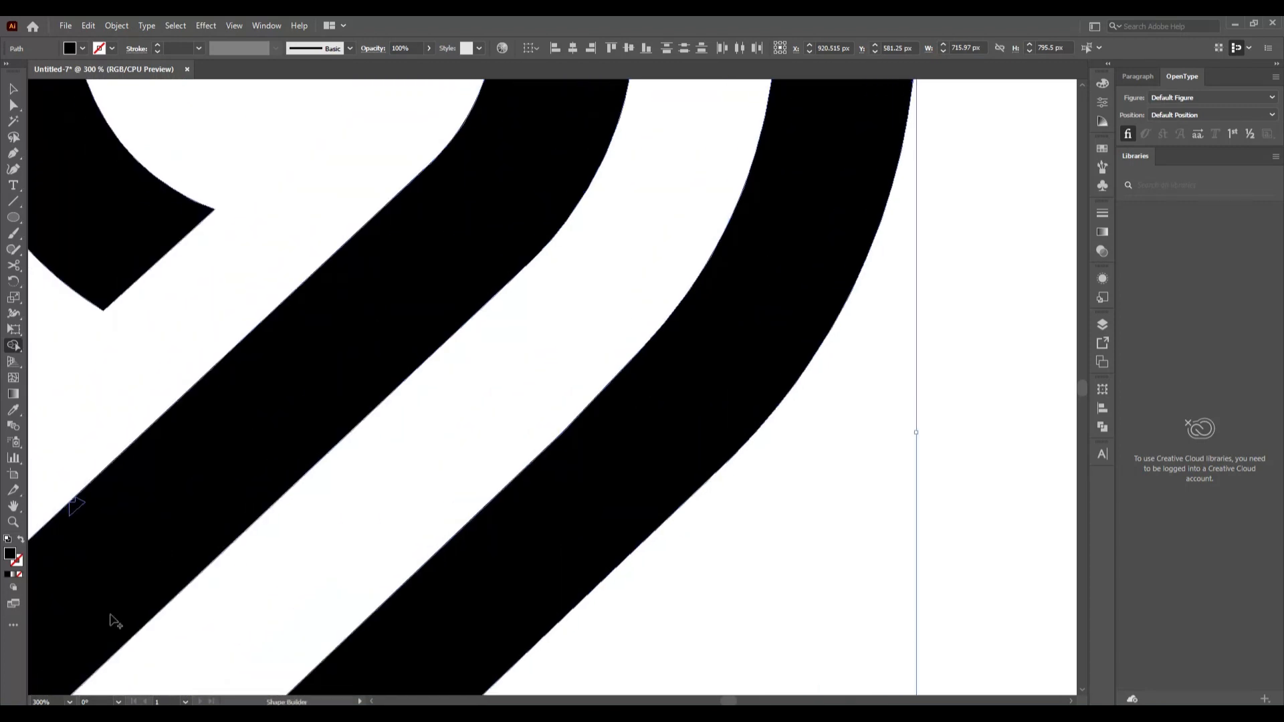
left_click_drag(102, 599, 69, 485)
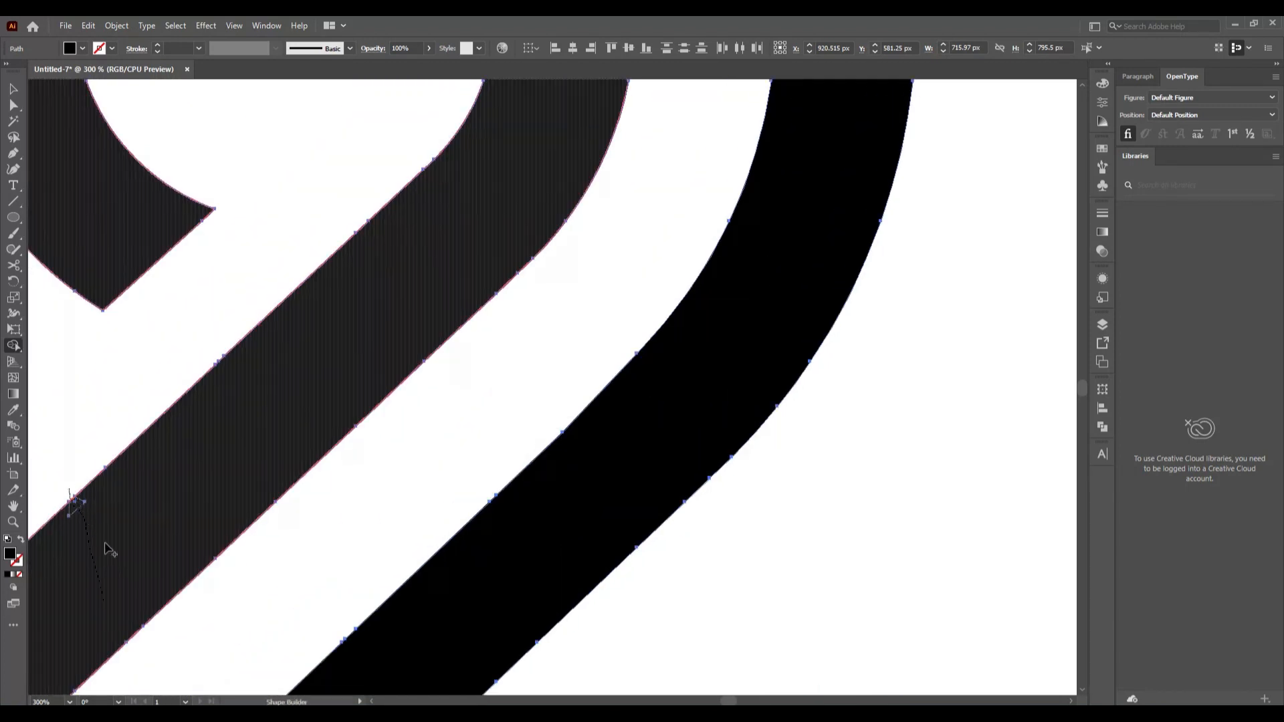
key("ctrl+1")
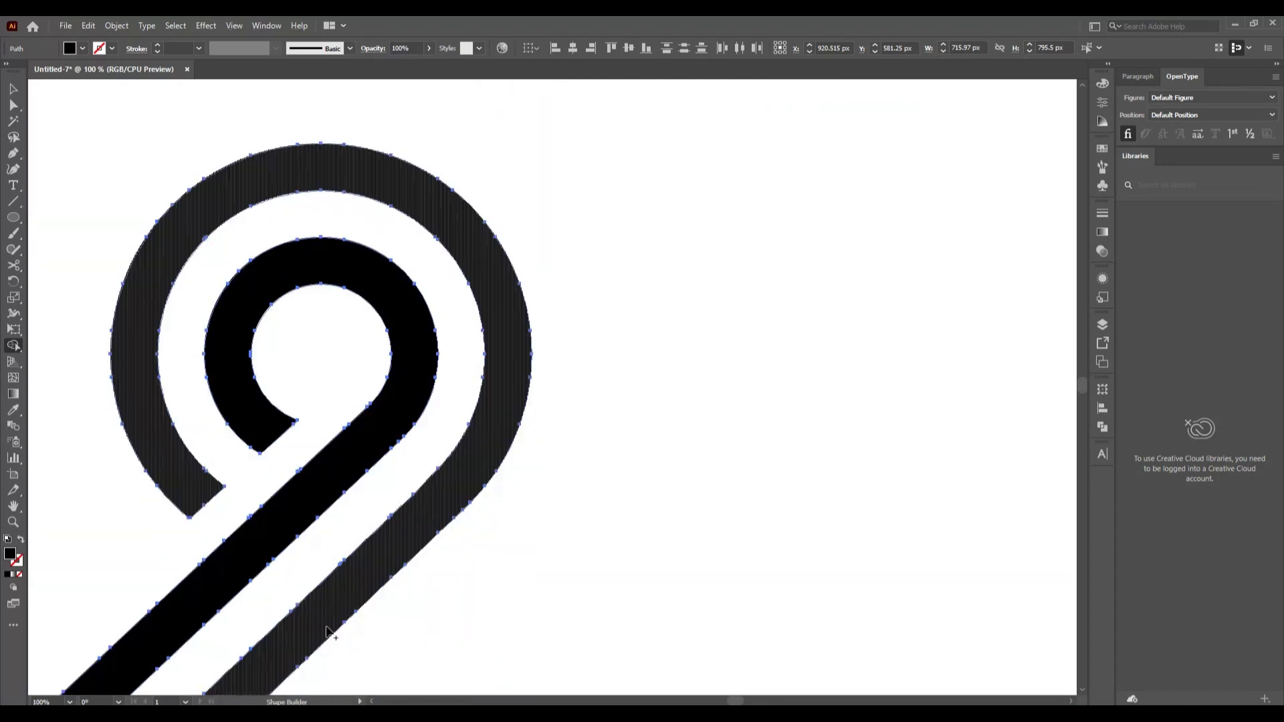
scroll(329, 629, "down", 3)
scroll(155, 640, "up", 8)
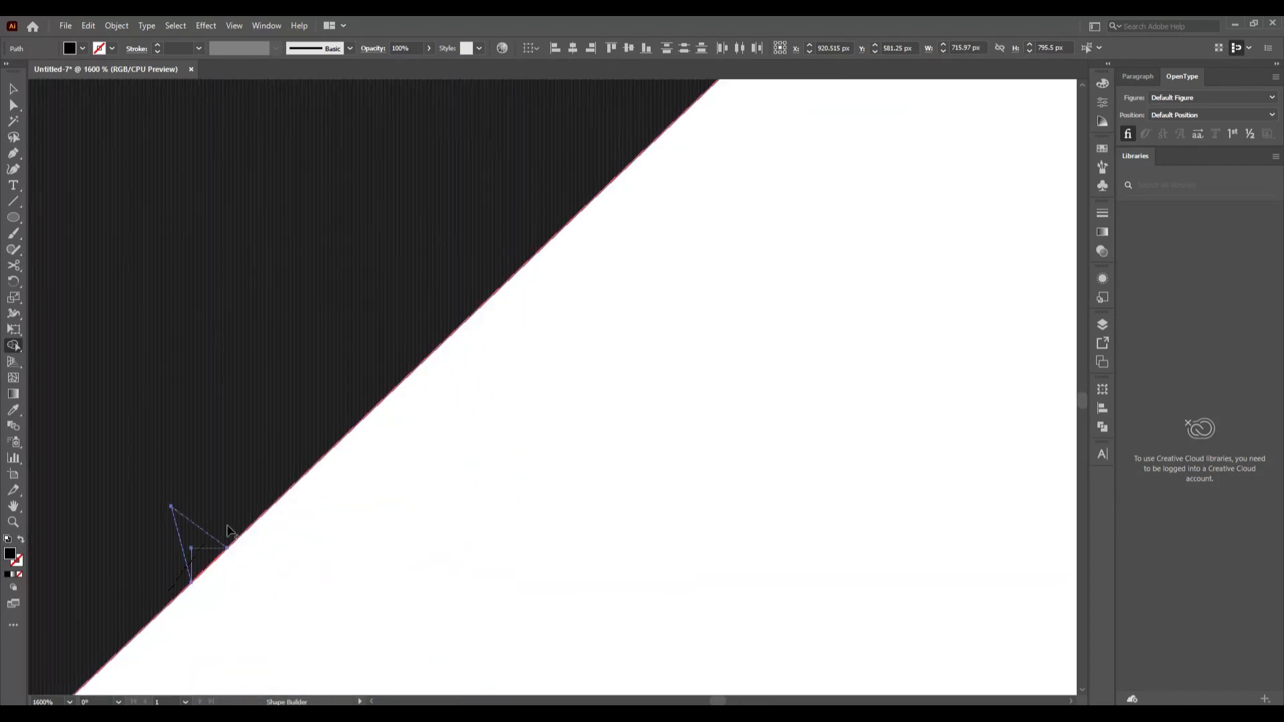
scroll(372, 580, "down", 4)
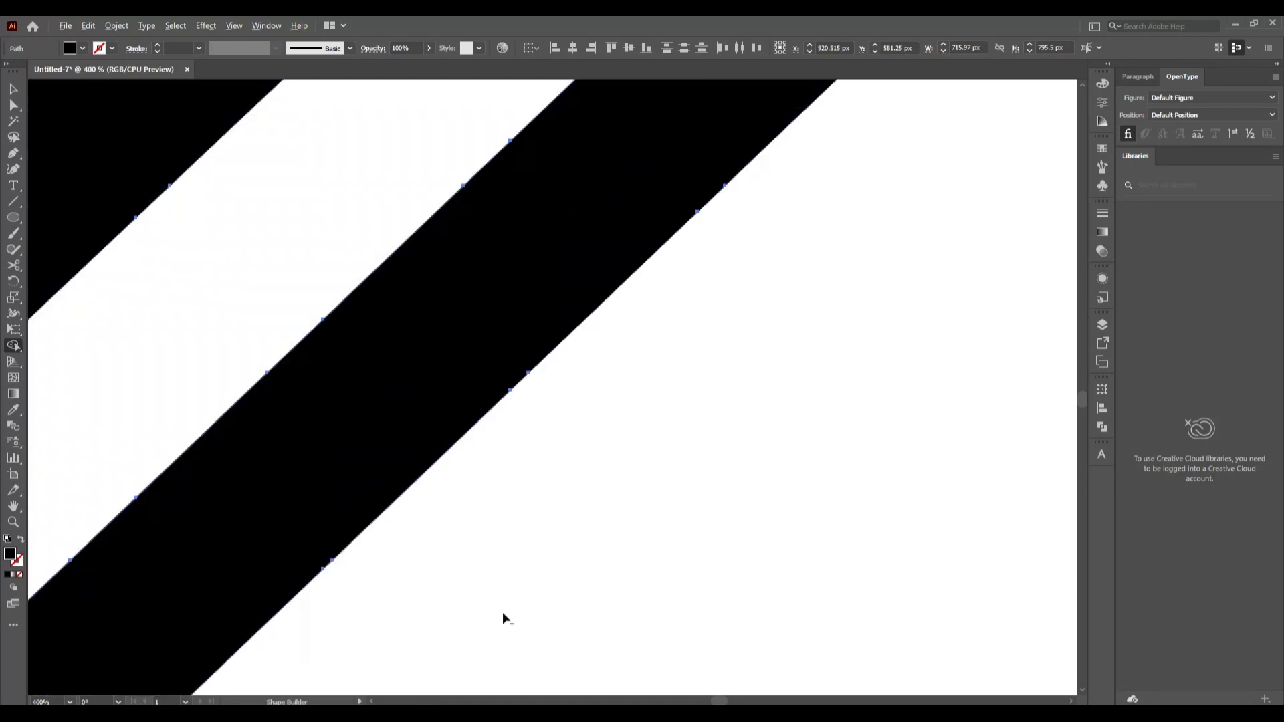
key("ctrl+0")
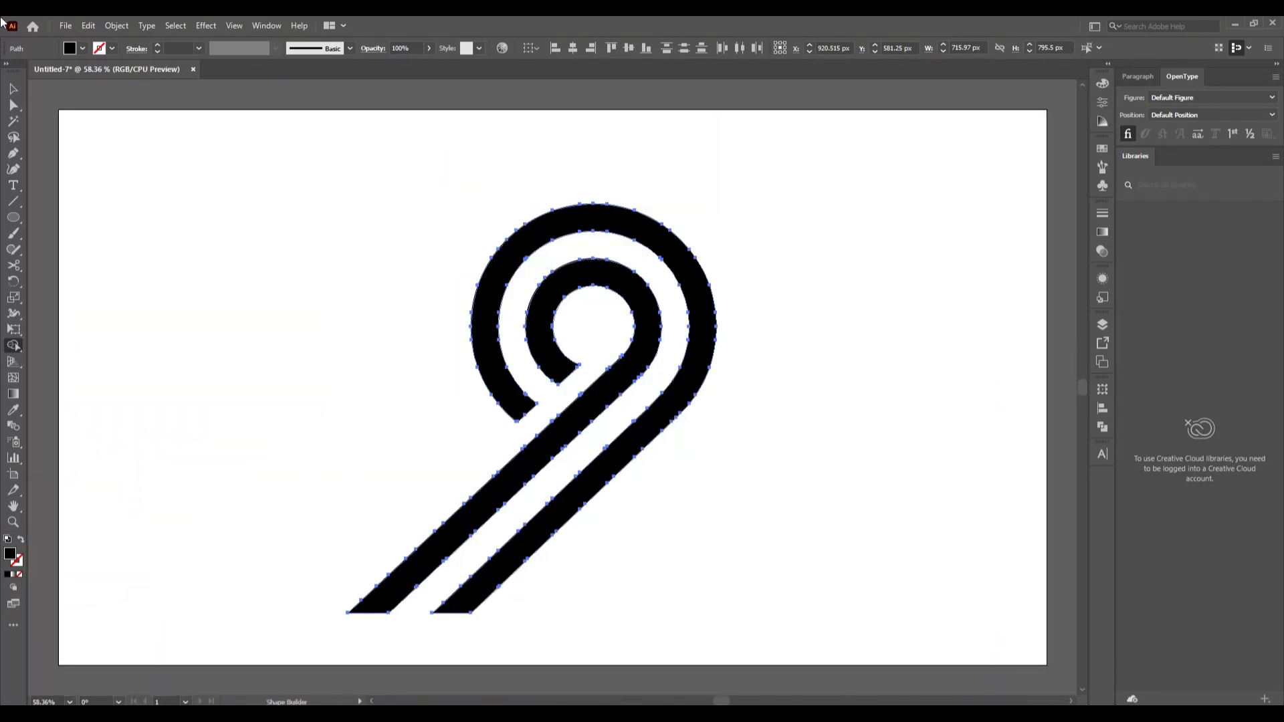
left_click(13, 89)
left_click(227, 299)
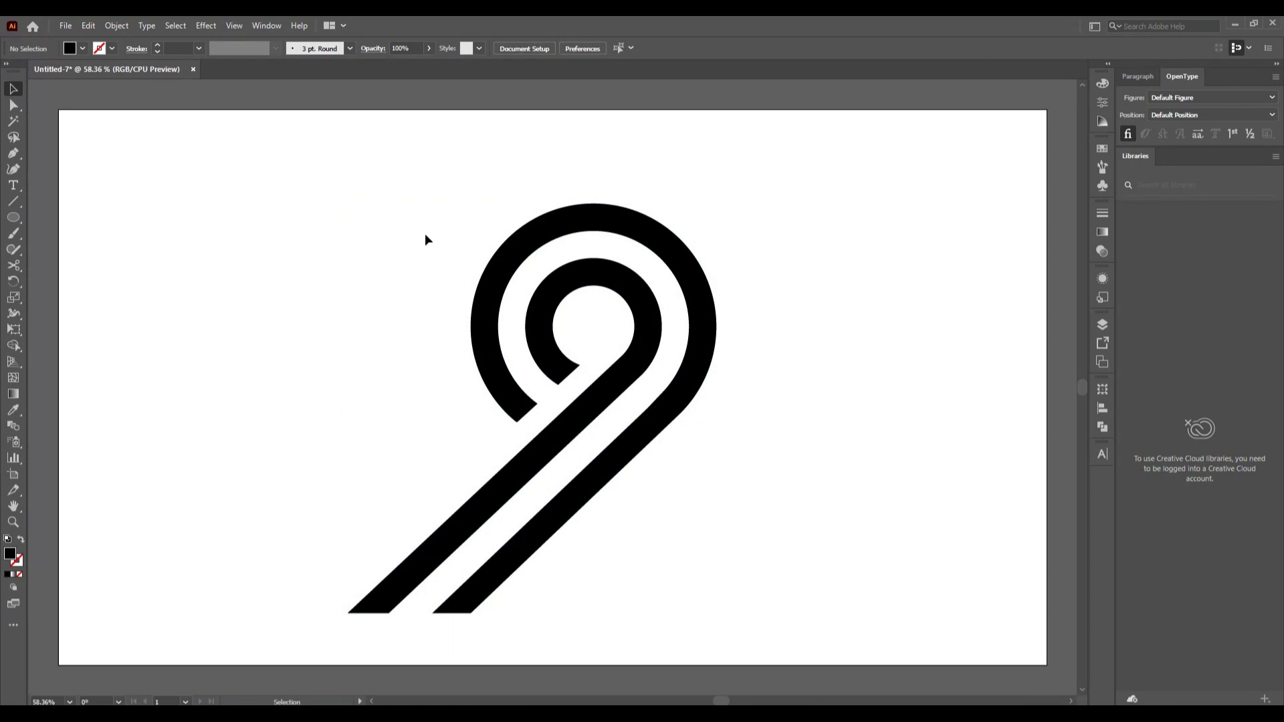
- Group all the logo shapes and move the group toward the left part of the artboard
left_click_drag(424, 235, 734, 480)
right_click(663, 383)
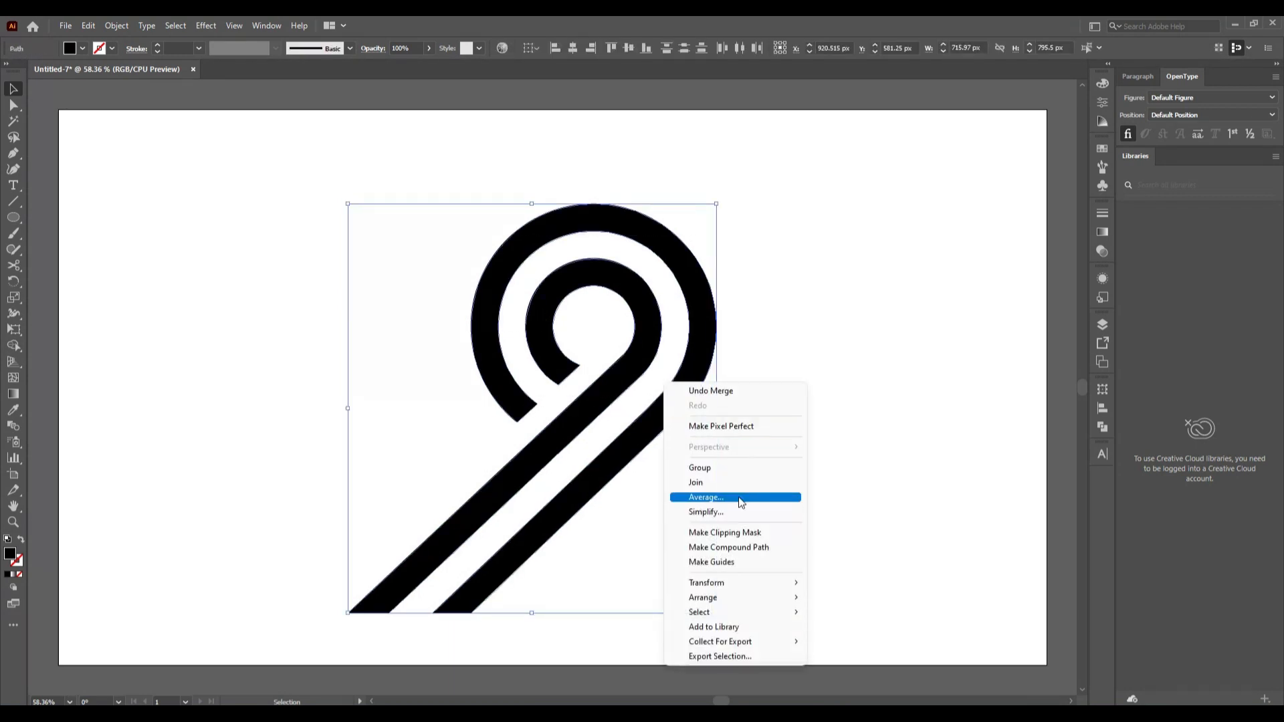
left_click(685, 466)
left_click_drag(659, 436, 550, 428)
- Create a reflected copy of the logo group across the horizontal axis
right_click(505, 384)
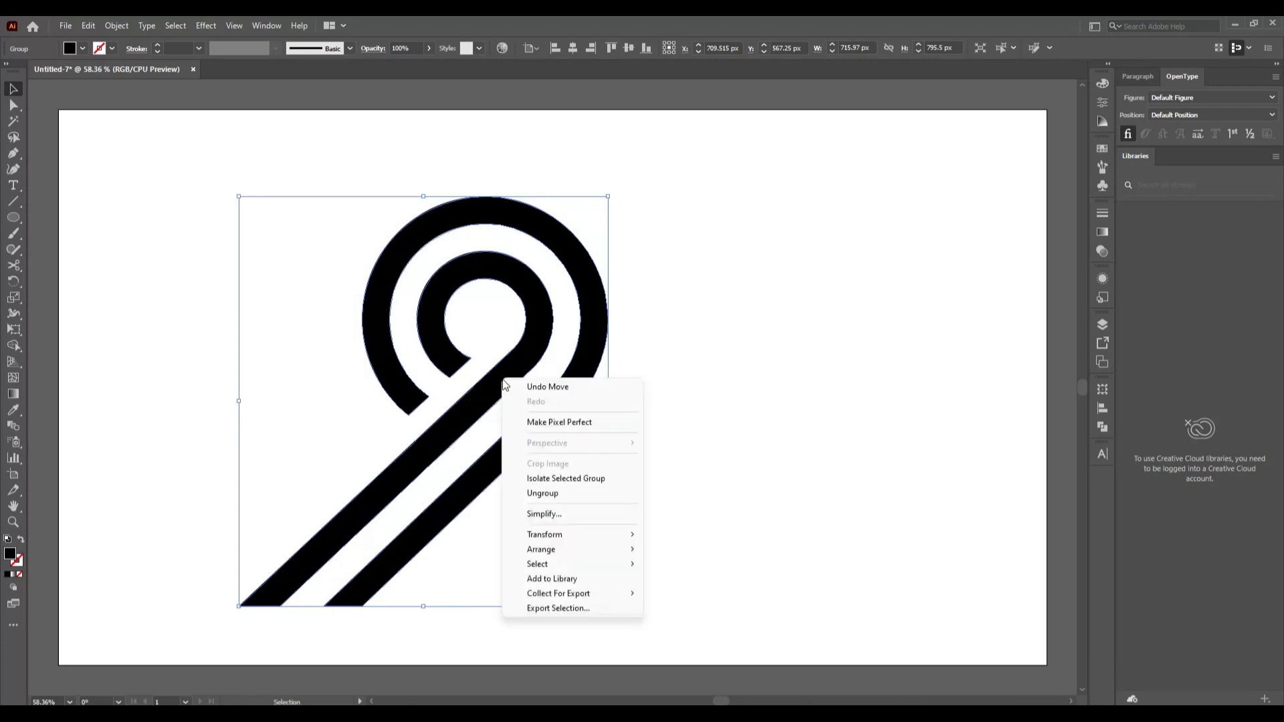
left_click(711, 488)
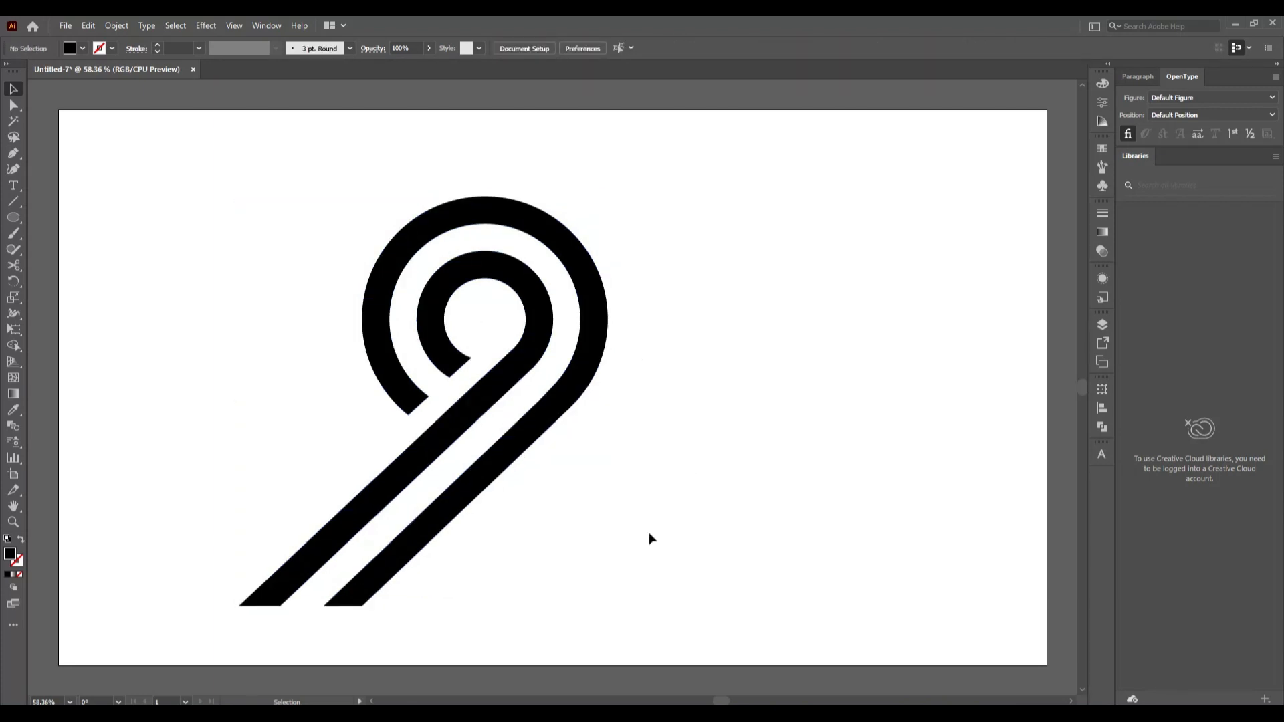
left_click(548, 427)
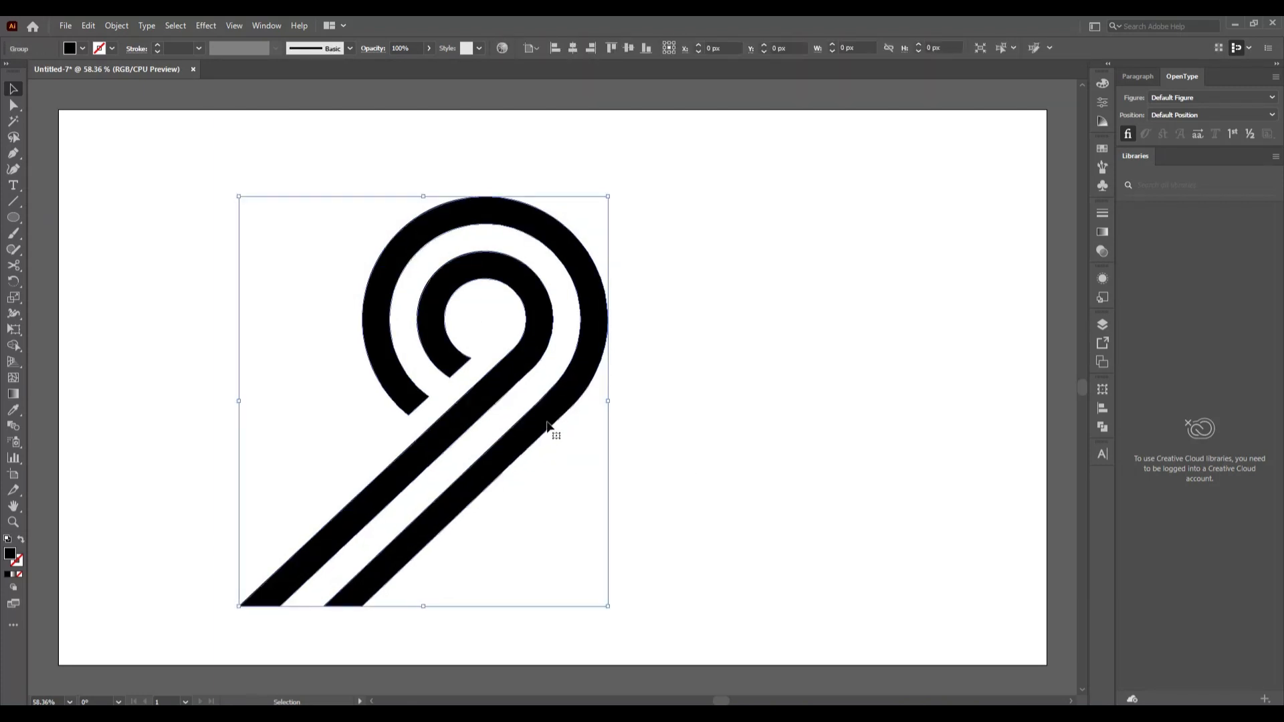
right_click(550, 425)
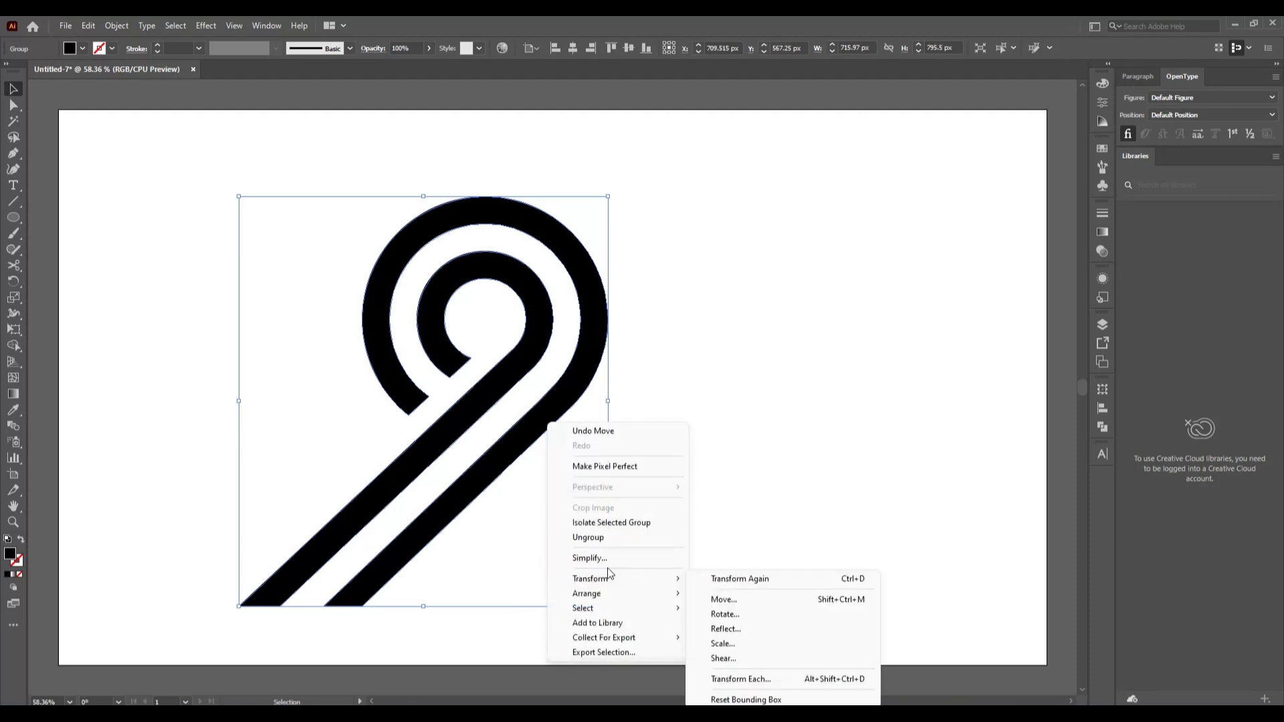
mouse_move(608, 579)
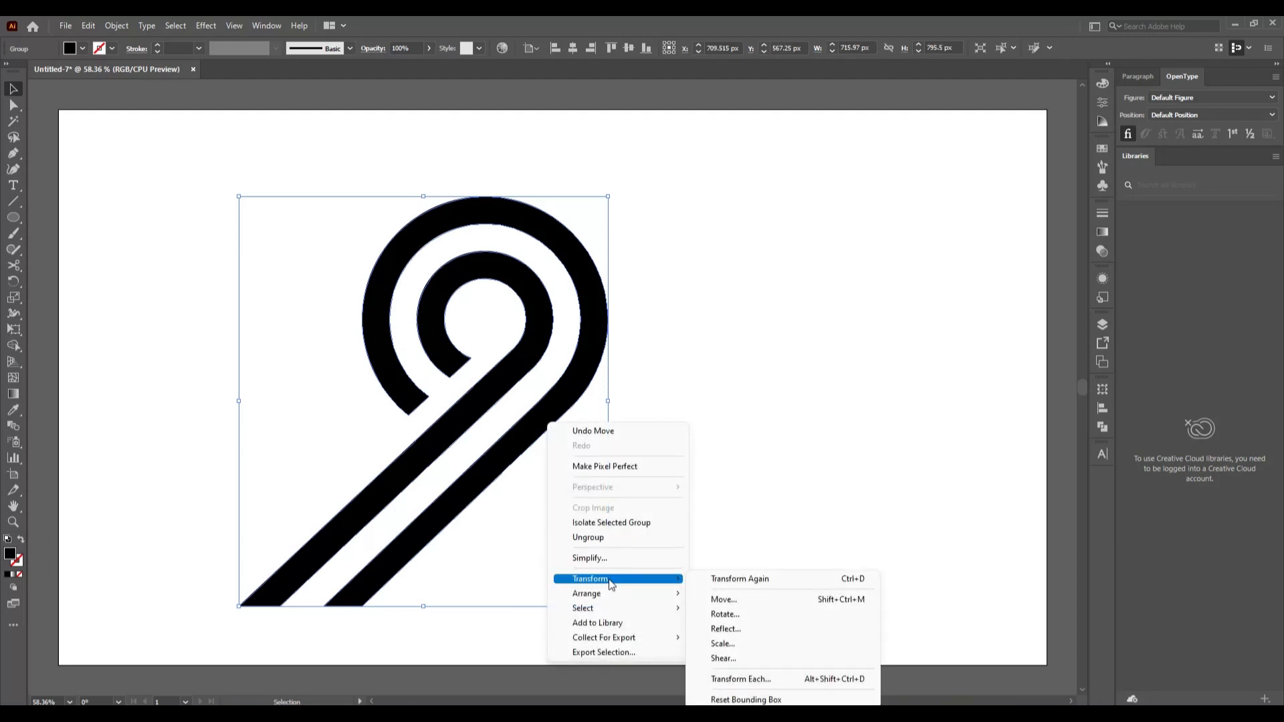
left_click(727, 628)
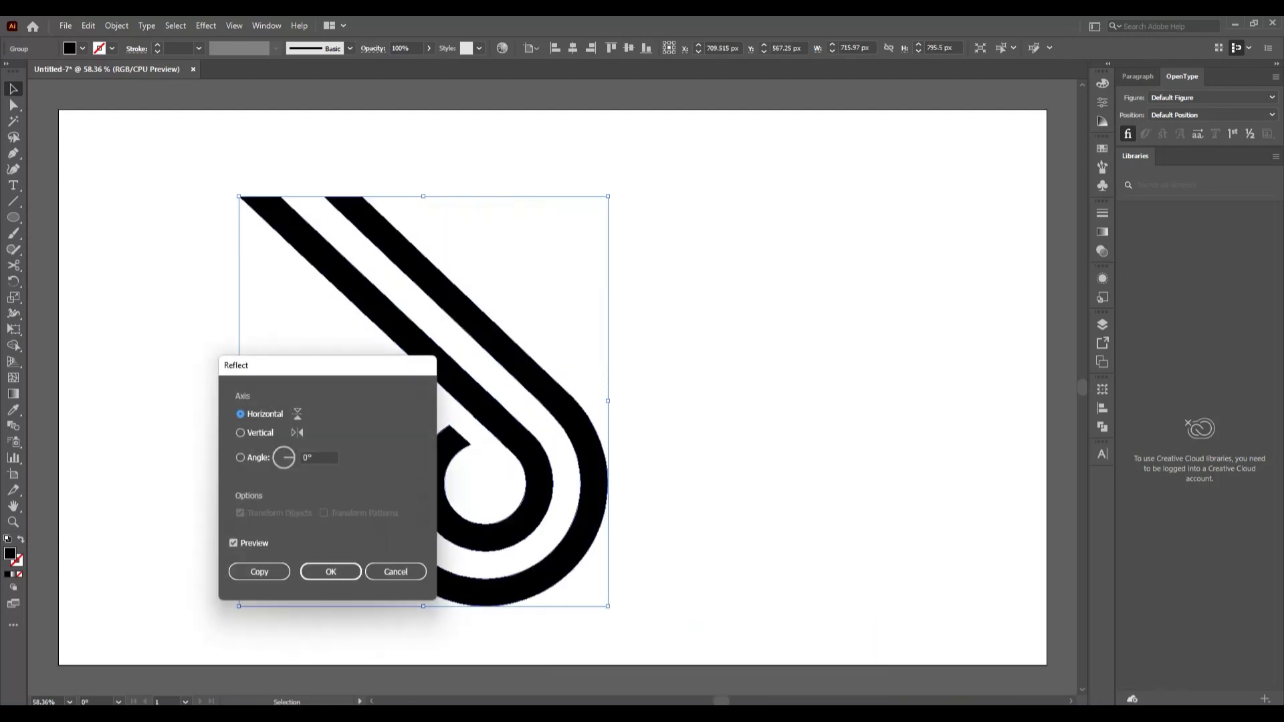
left_click(271, 576)
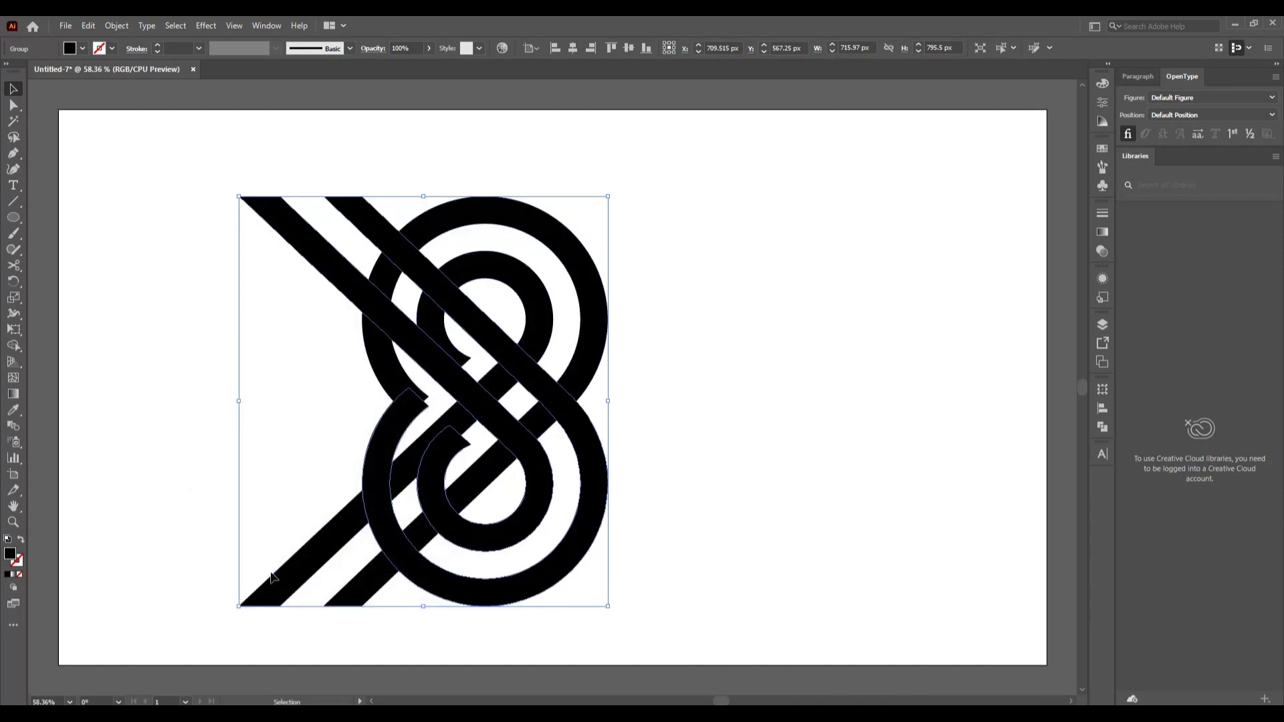
- Simplify the paths of the reflected copy and deselect it
right_click(466, 388)
left_click(589, 519)
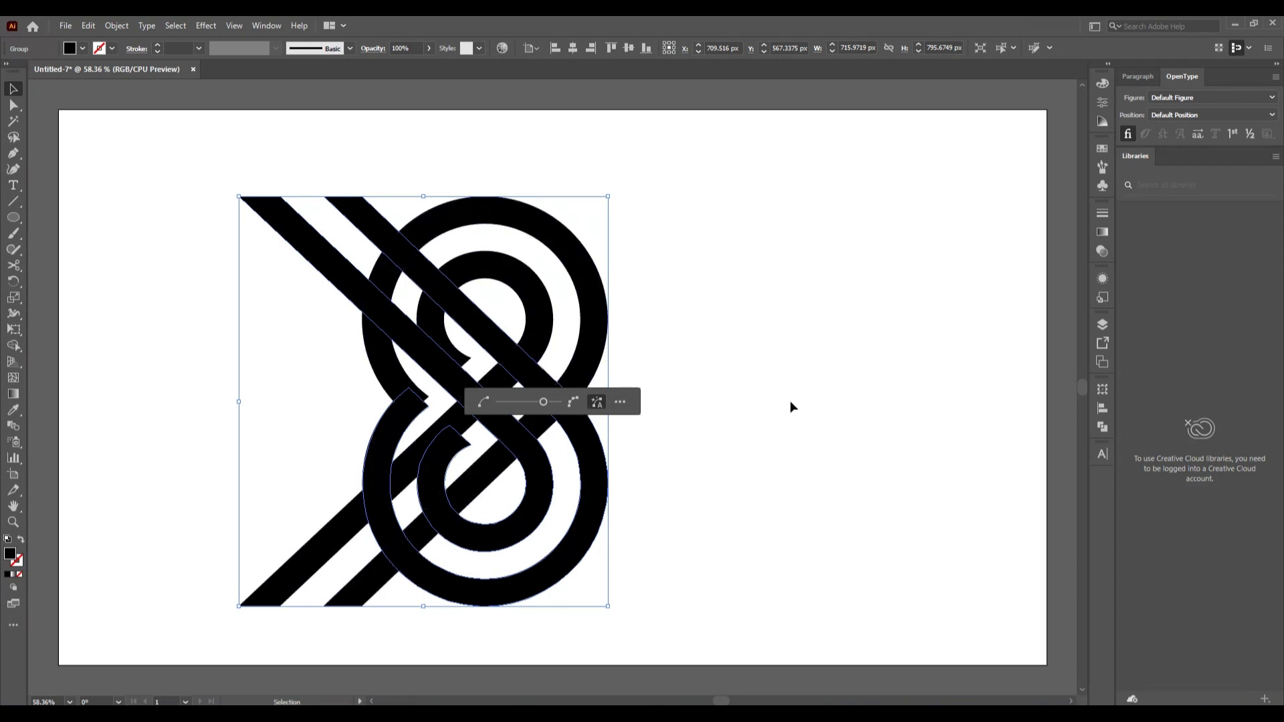
right_click(684, 380)
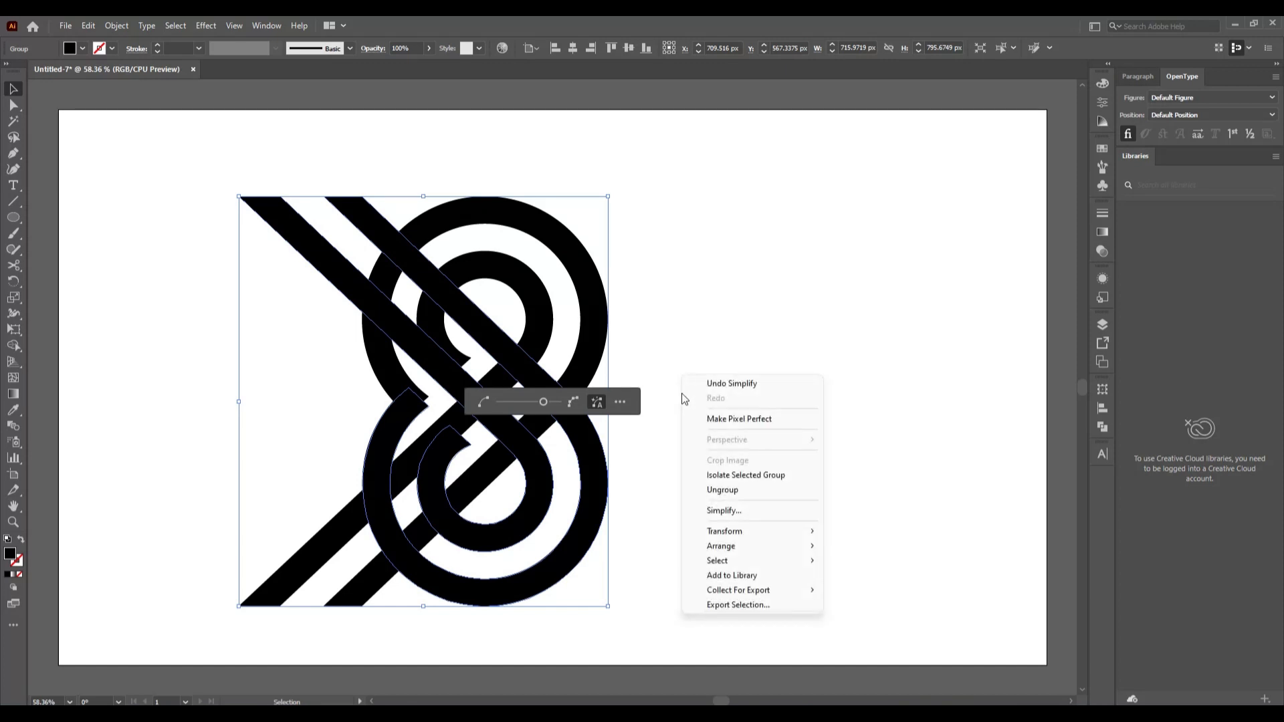
left_click(664, 528)
left_click(660, 529)
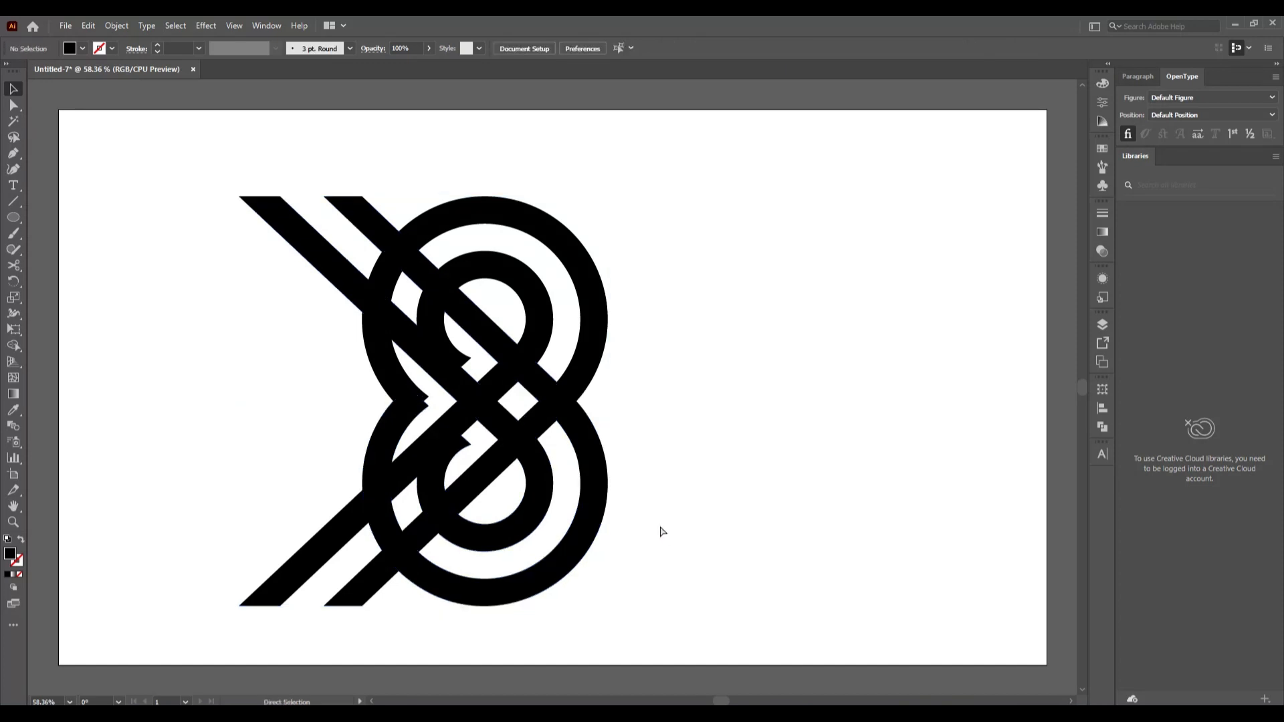
- Reflect the mirrored logo copy across the vertical axis without making another copy
left_click(529, 393)
right_click(529, 391)
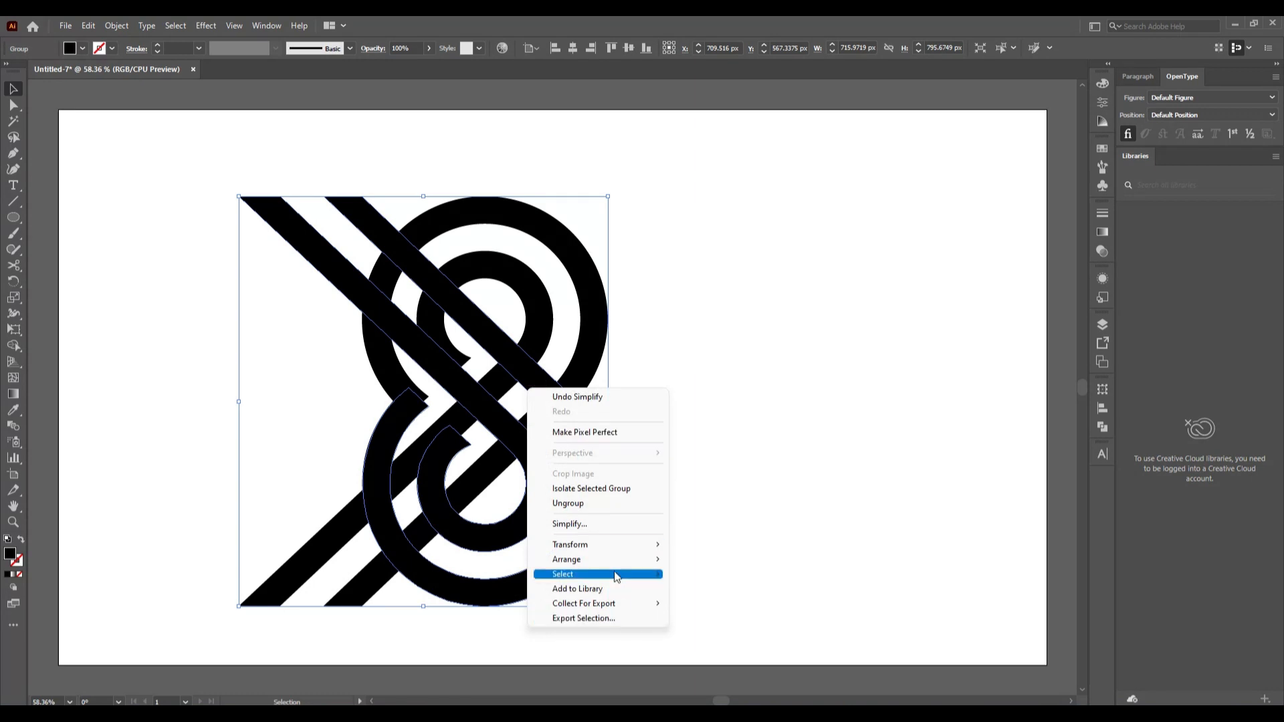
mouse_move(615, 545)
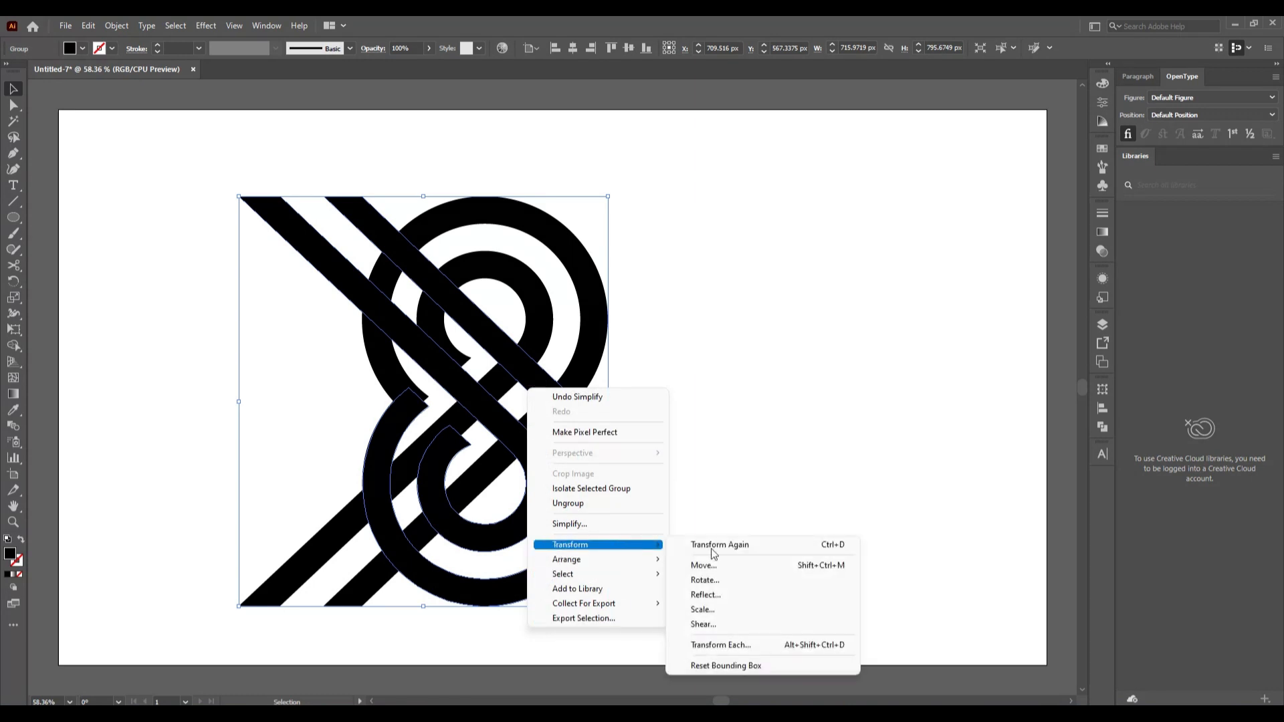
left_click(761, 595)
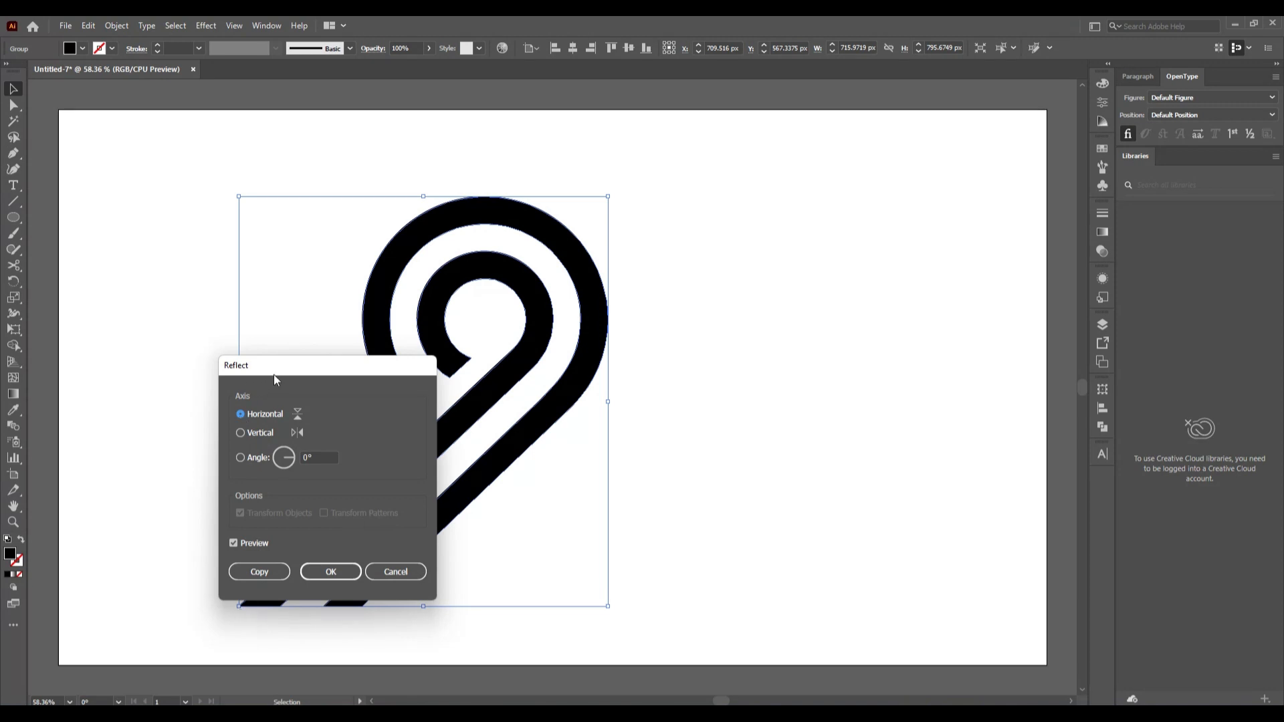
left_click(239, 434)
left_click(351, 572)
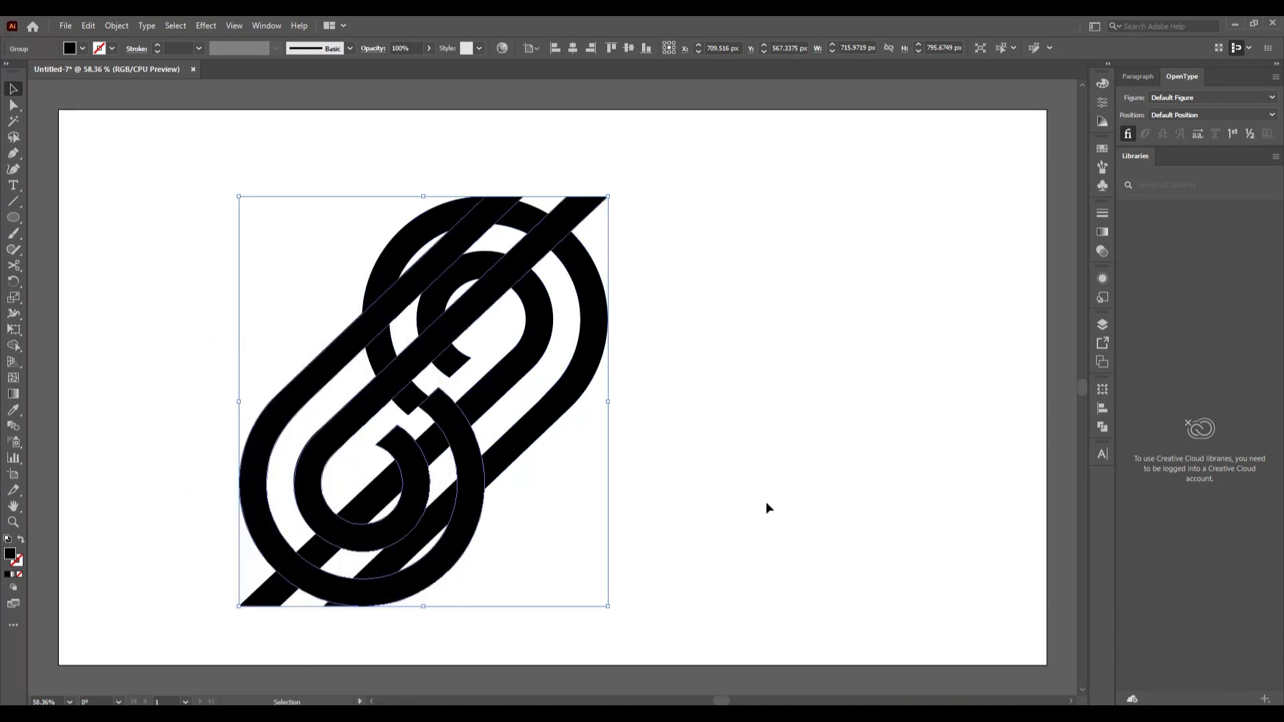
left_click(765, 501)
- Move the mirrored copy down and right of the original so their paired diagonal bands overlap, and deselect it
left_click_drag(480, 487, 783, 407)
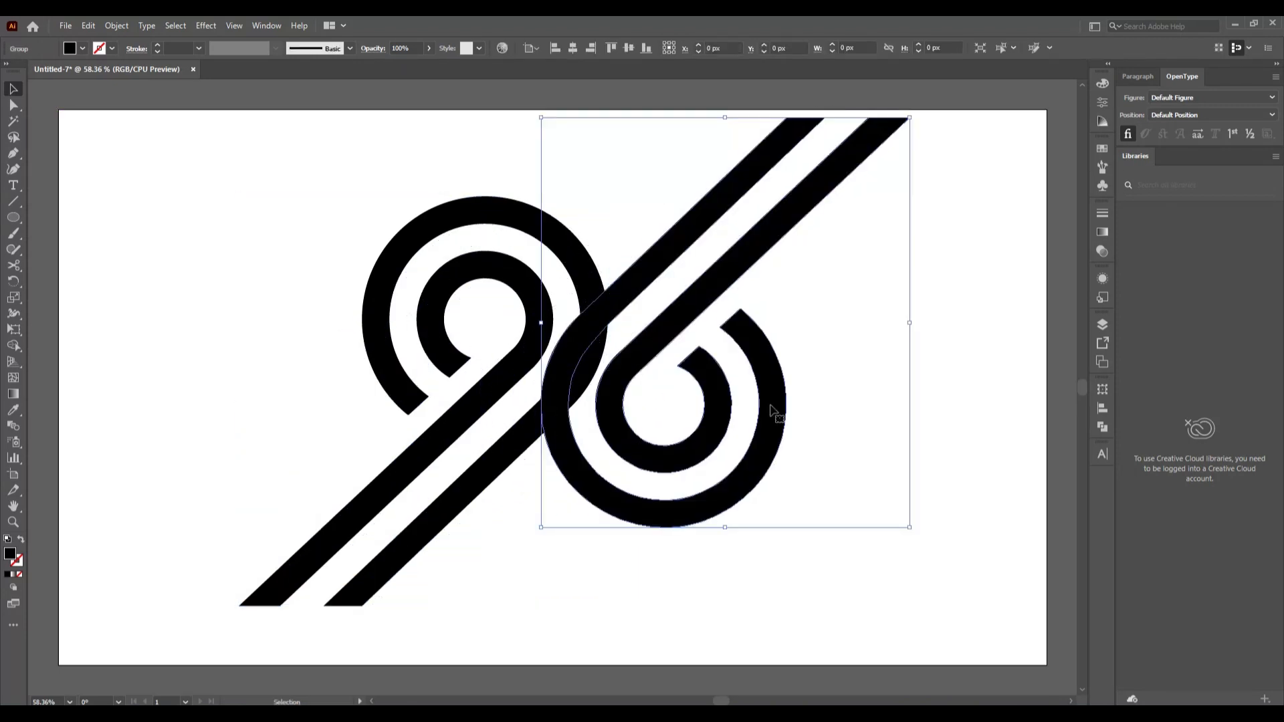
left_click_drag(753, 464, 624, 560)
left_click_drag(625, 557, 624, 557)
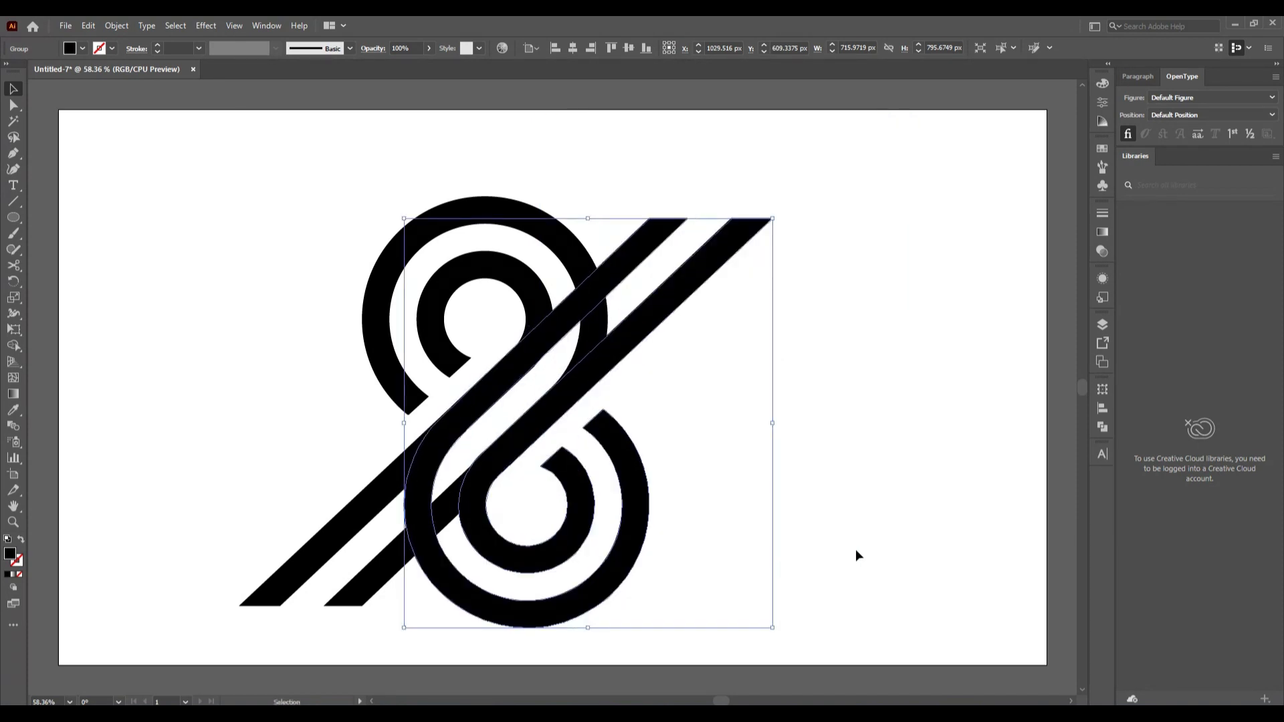
left_click(854, 548)
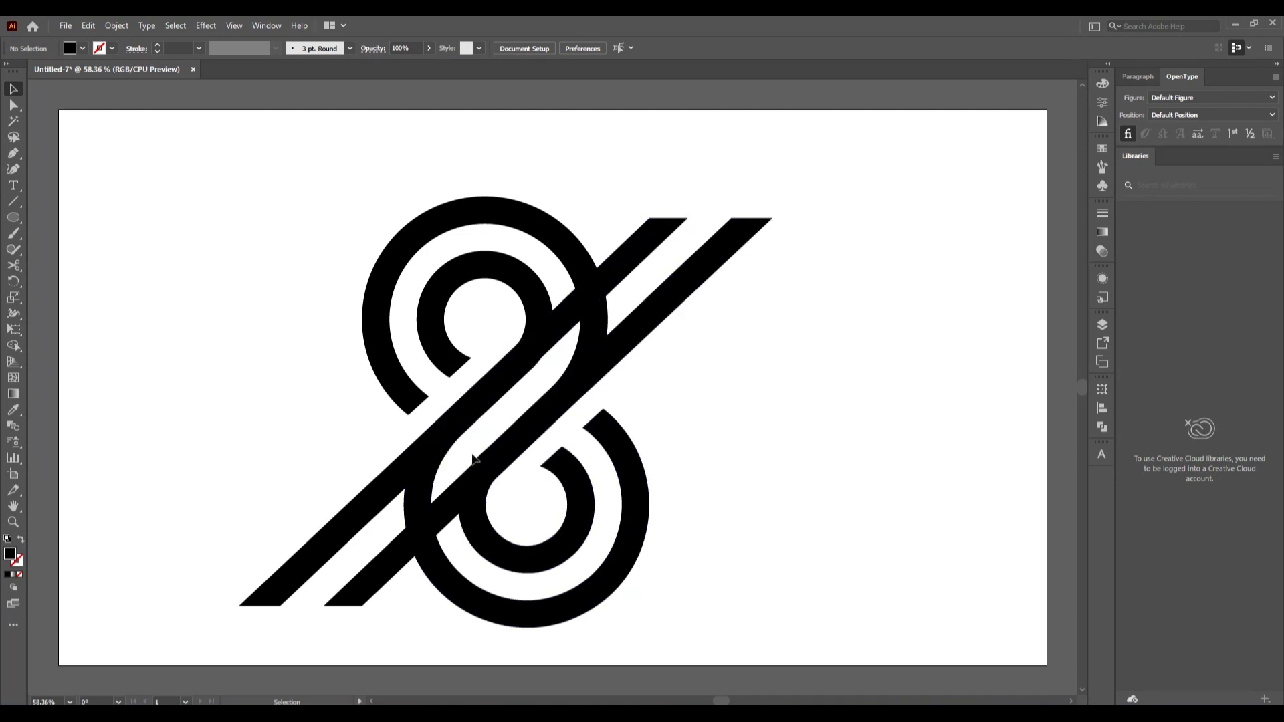
- Check the overlap in outline view, and shift the mirrored copy up and right along the diagonal to bring the two ring pairs closer
key("a")
key("ctrl+y")
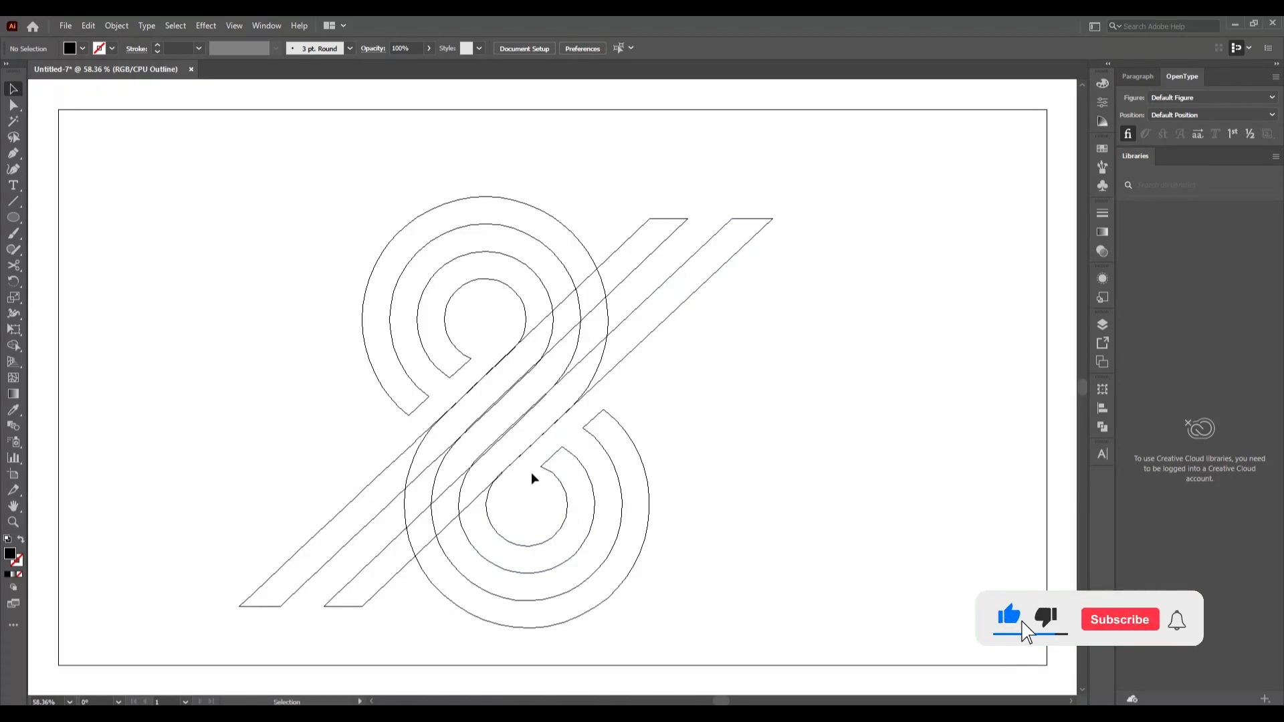
key("ctrl+1")
scroll(530, 470, "up", 2)
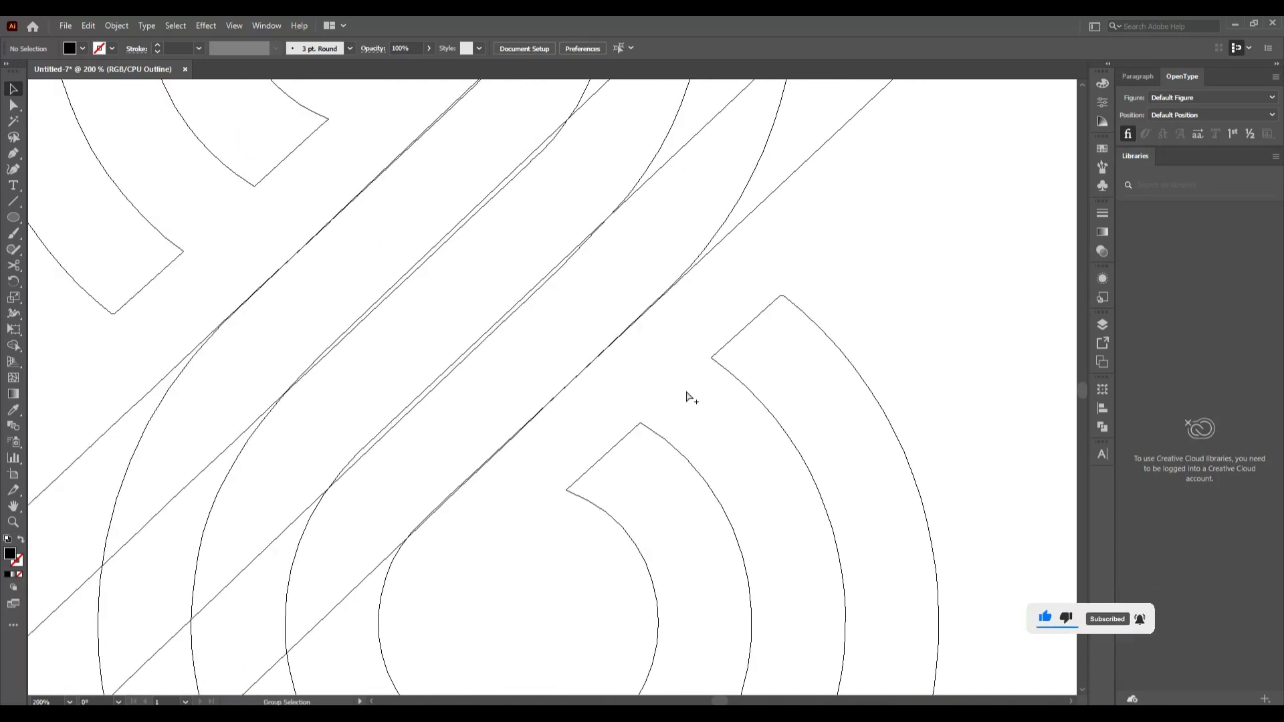
key("ctrl+0")
key("ctrl+y")
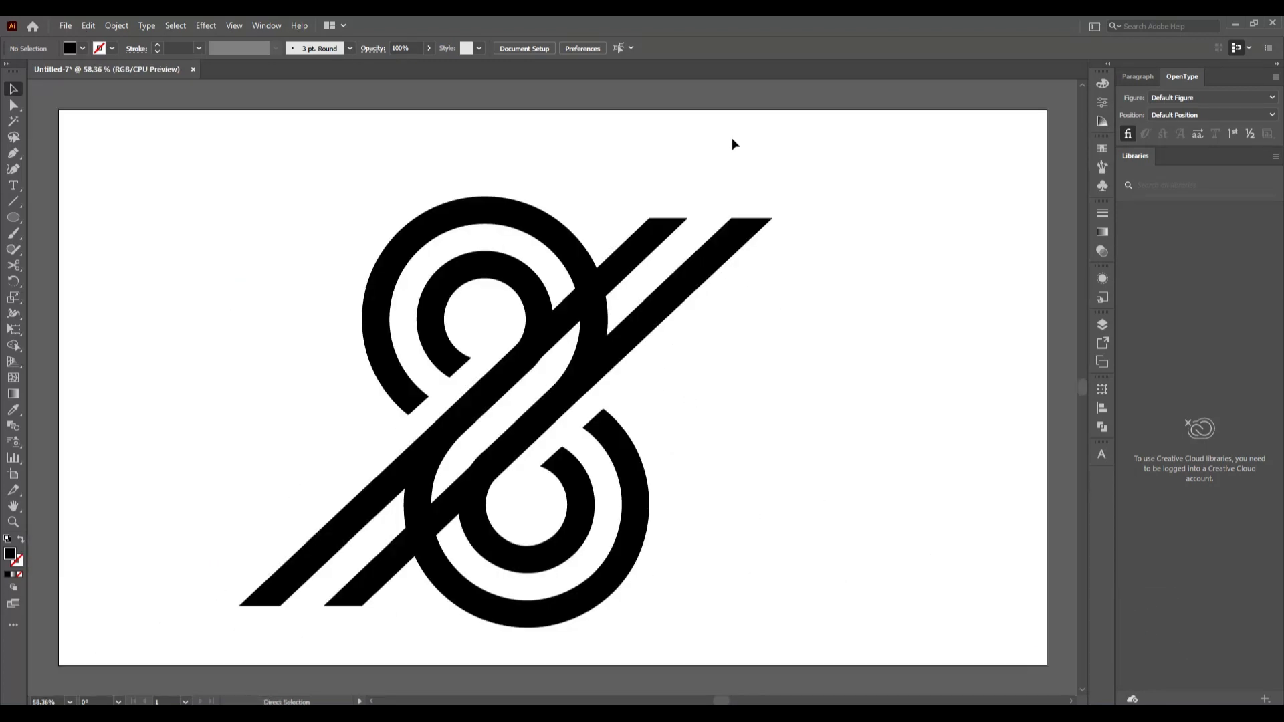
left_click(585, 507)
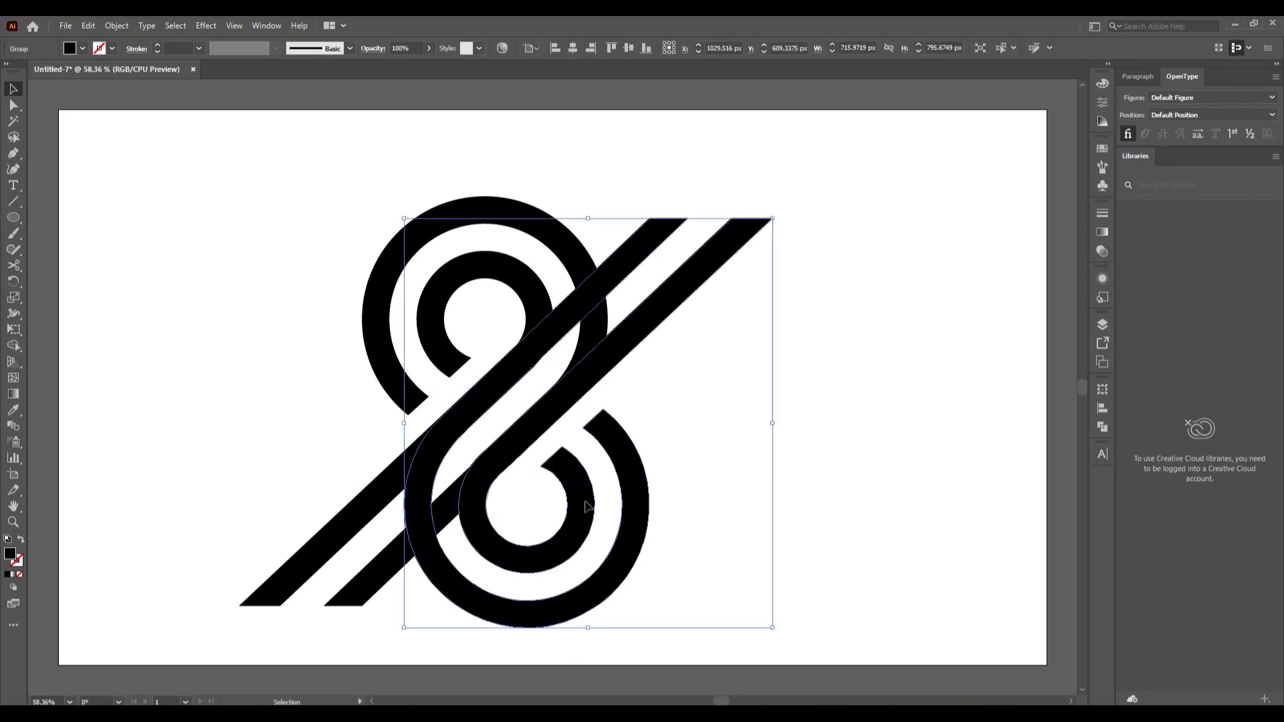
left_click_drag(585, 503, 601, 489)
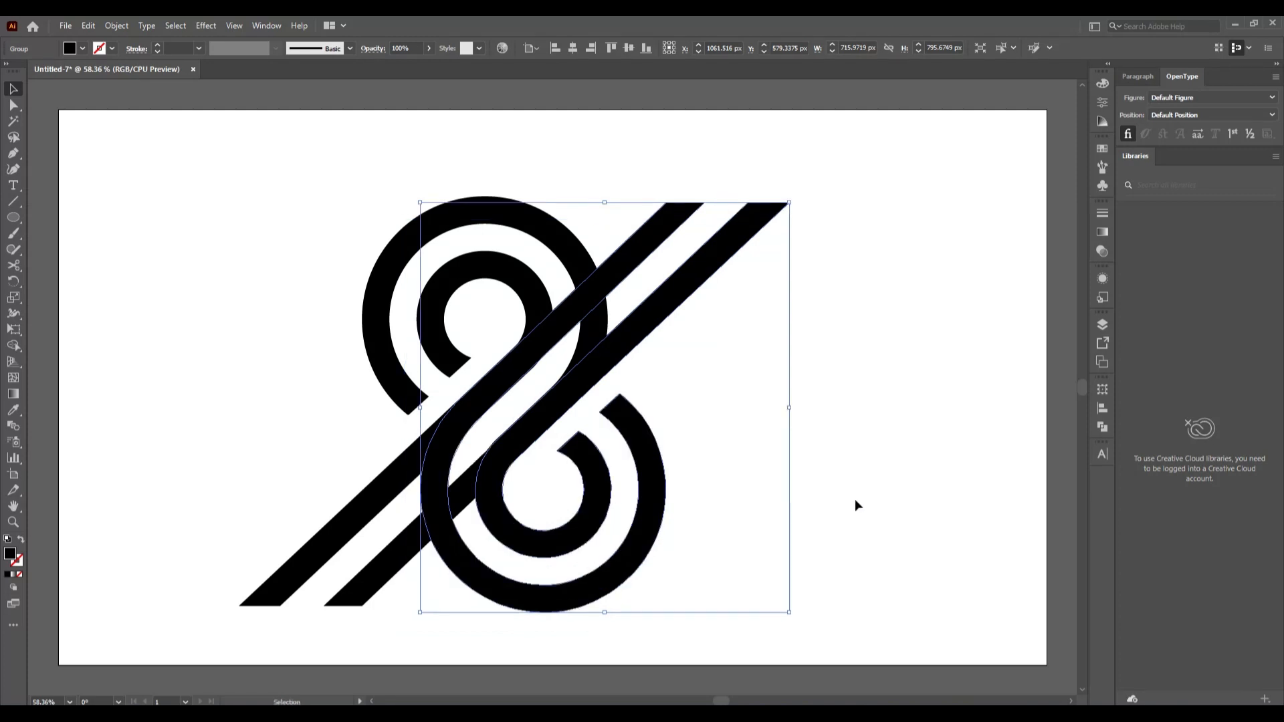
left_click(751, 493)
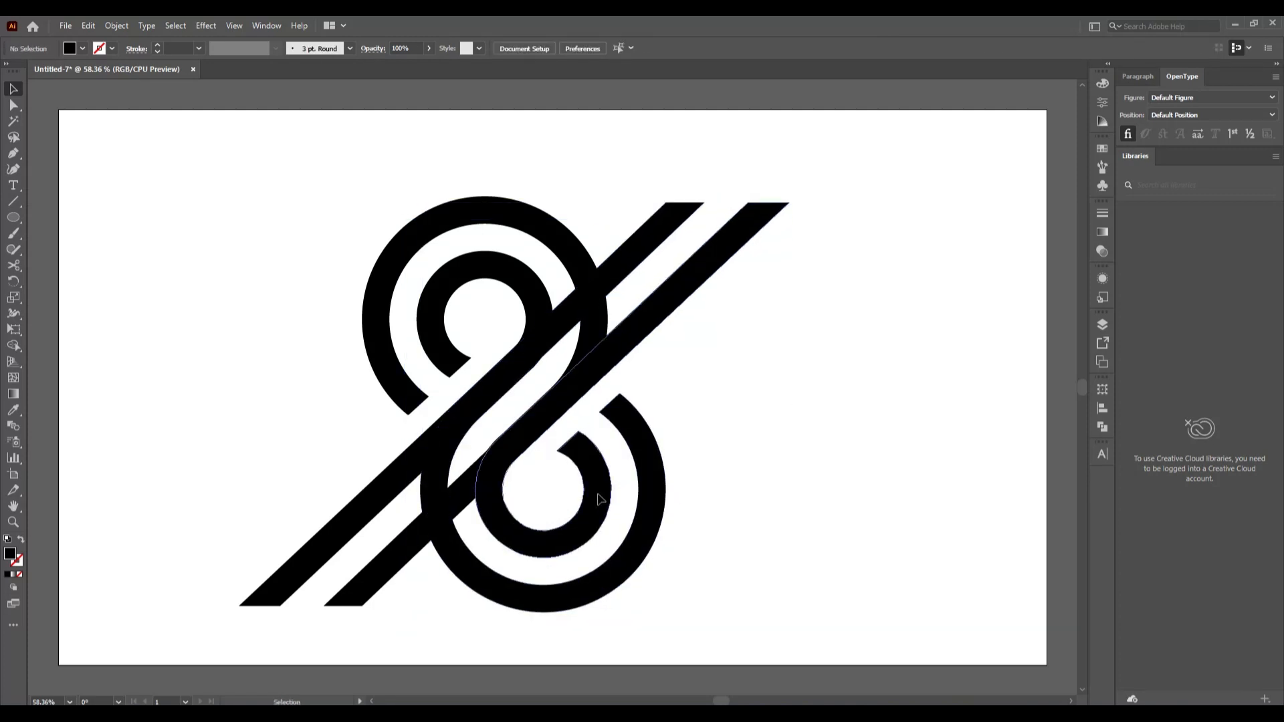
left_click_drag(600, 498, 620, 470)
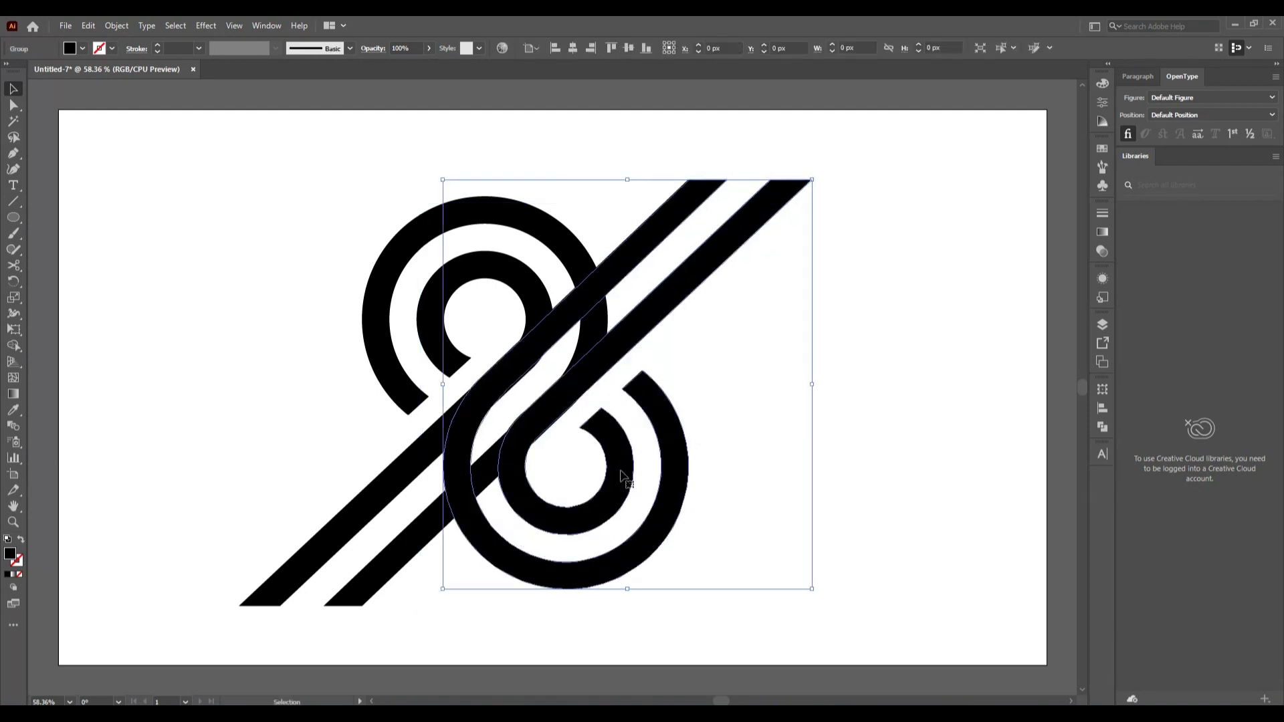
left_click(822, 474)
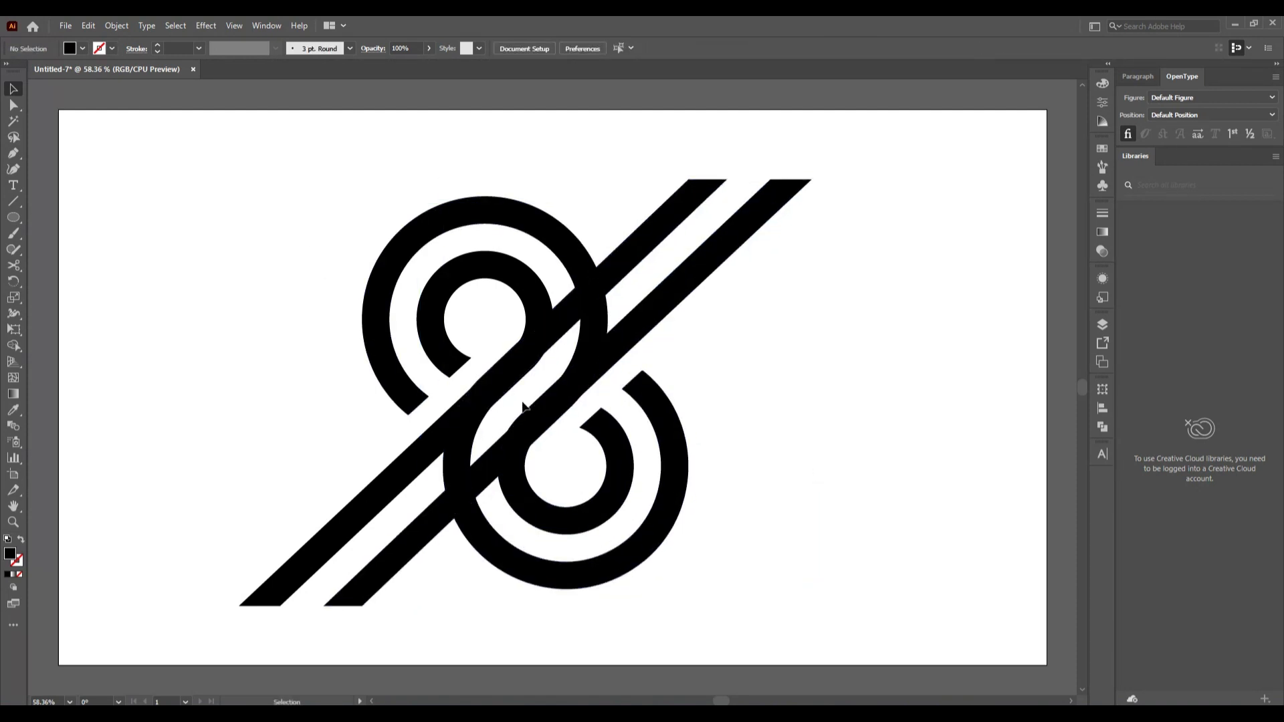
- With Shape Builder, merge both groups' overlapping pieces into two continuous S-shaped bands and delete the diagonal pieces crossing the gaps between them
left_click(573, 496)
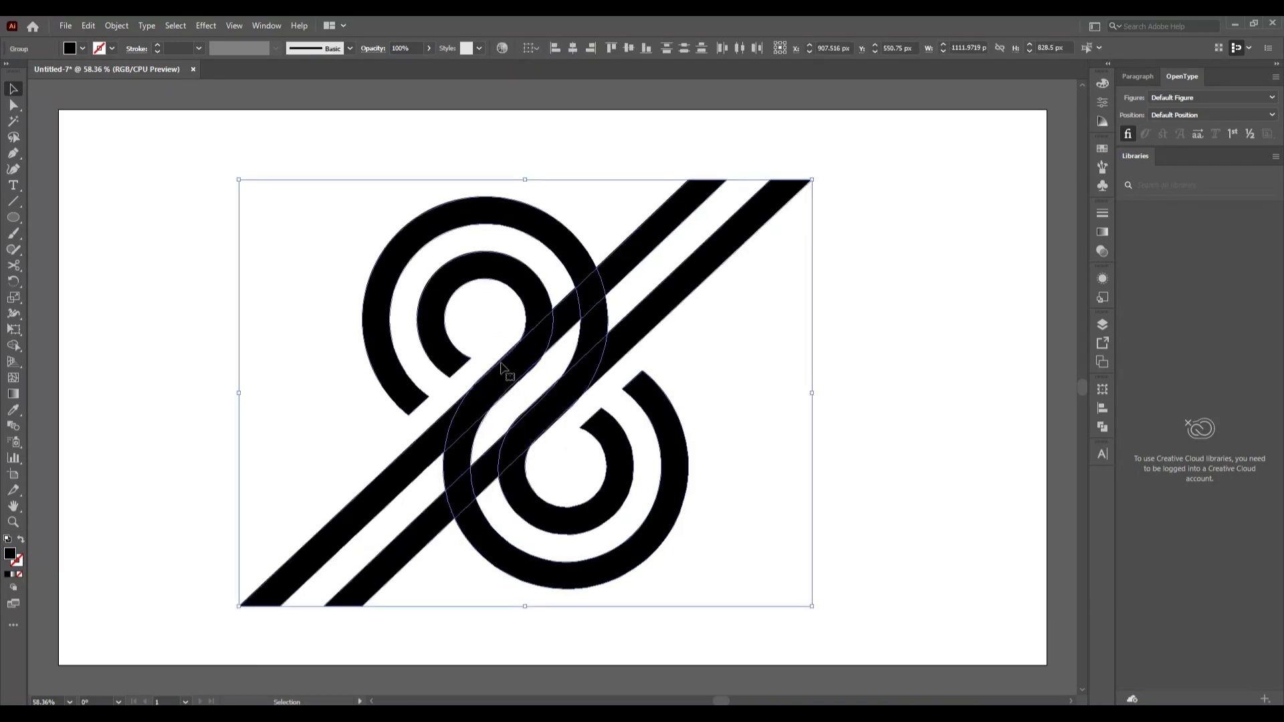
scroll(500, 391, "up", 3)
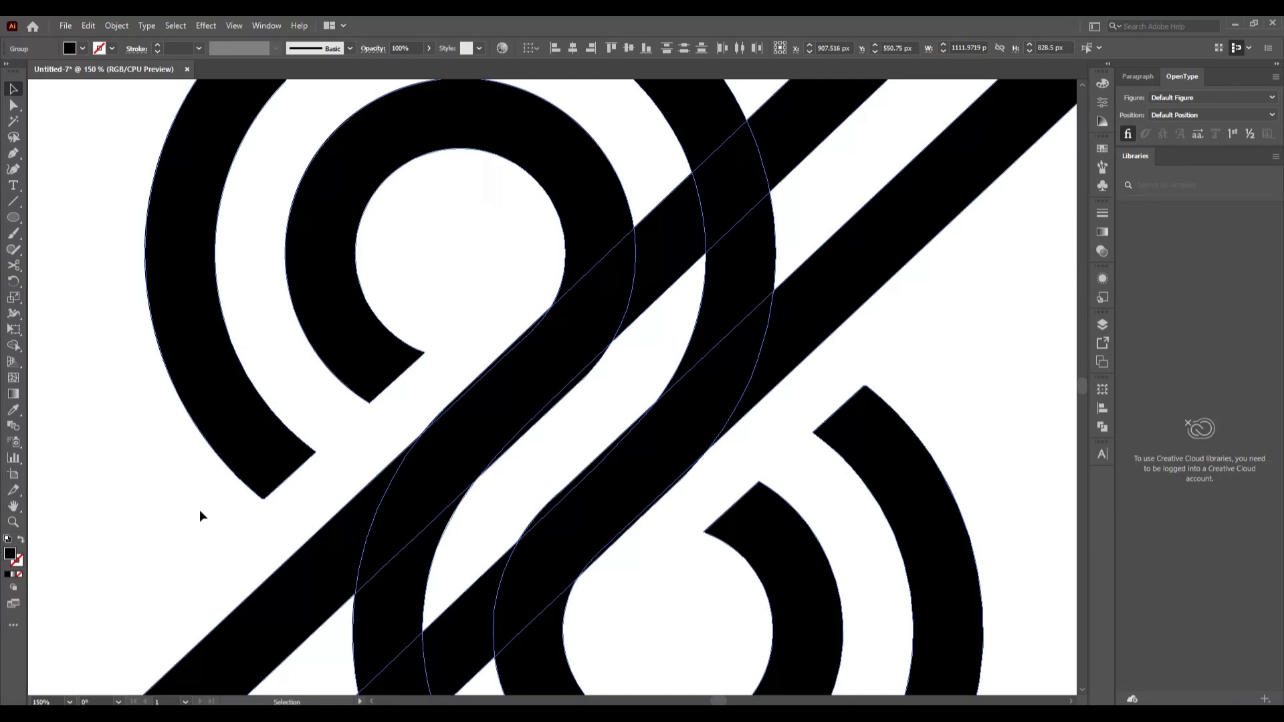
scroll(733, 510, "down", 2)
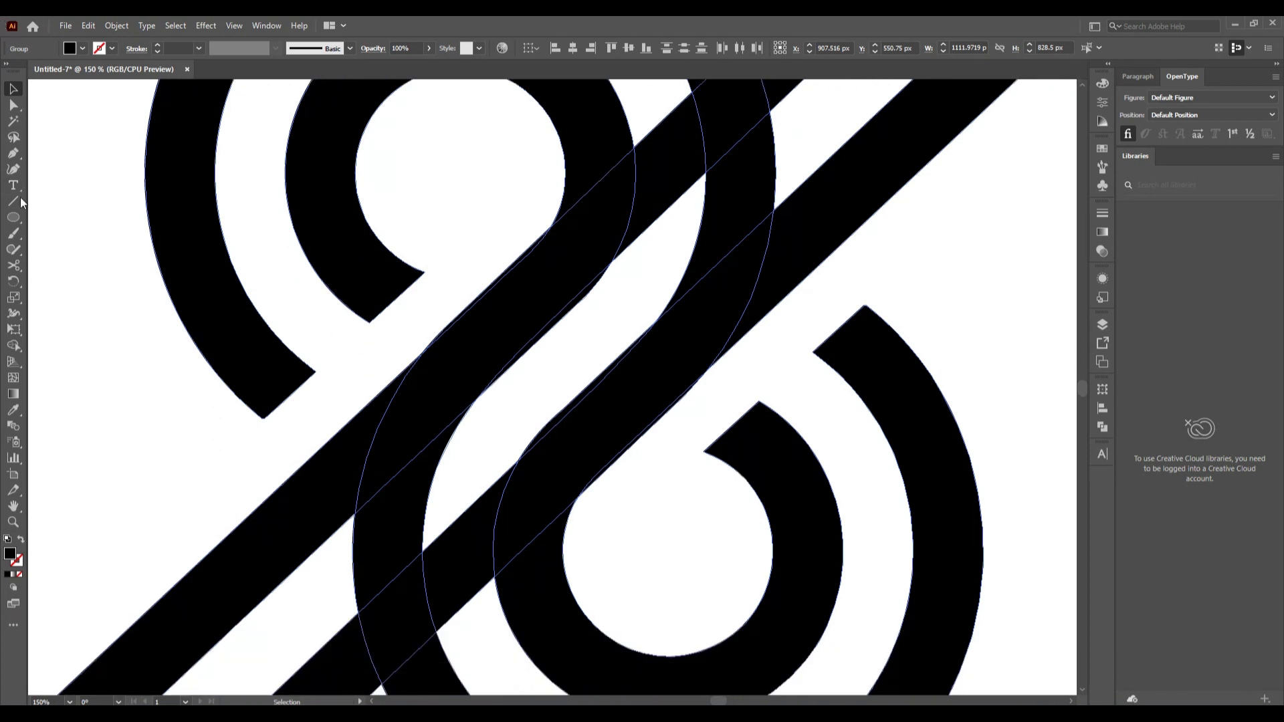
left_click(14, 345)
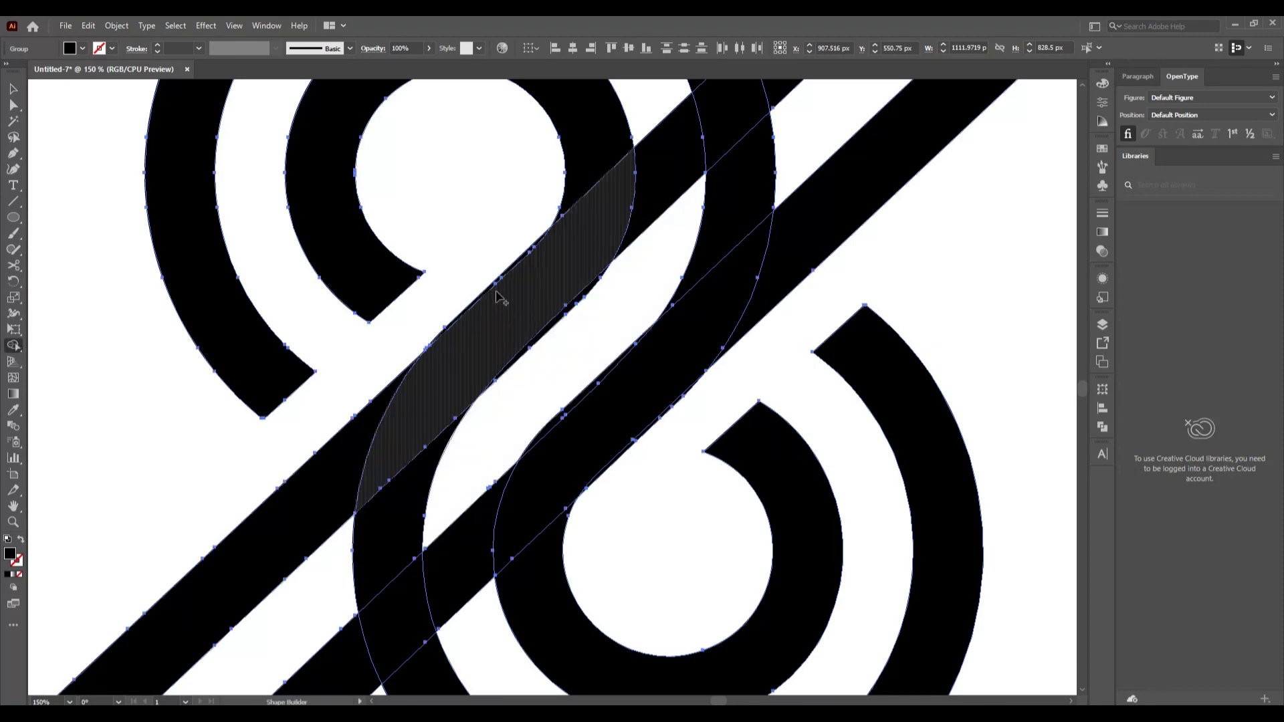
mouse_move(589, 150)
left_mouse_down()
mouse_move(525, 289)
mouse_move(424, 430)
mouse_move(374, 572)
mouse_move(404, 685)
mouse_move(432, 689)
left_mouse_up()
mouse_move(529, 594)
left_mouse_down()
mouse_move(529, 500)
mouse_move(553, 437)
mouse_move(671, 315)
mouse_move(724, 202)
mouse_move(728, 135)
mouse_move(729, 223)
left_mouse_up()
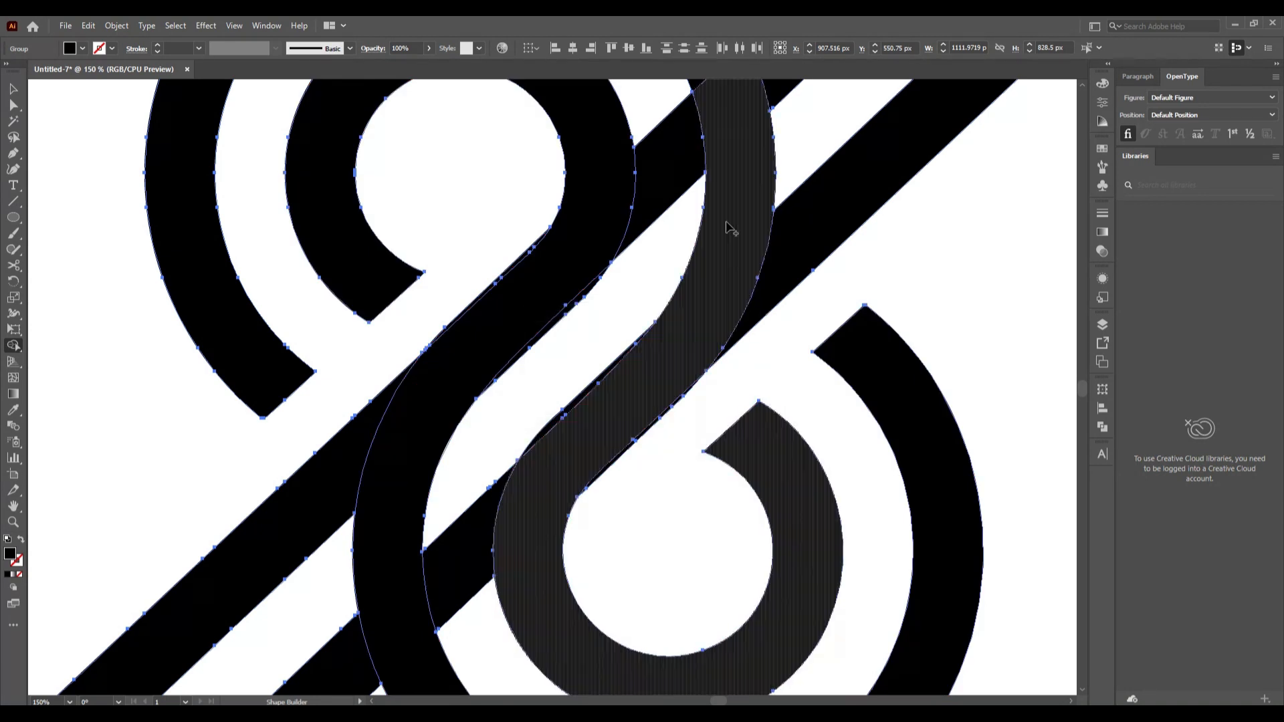
scroll(729, 223, "up", 2)
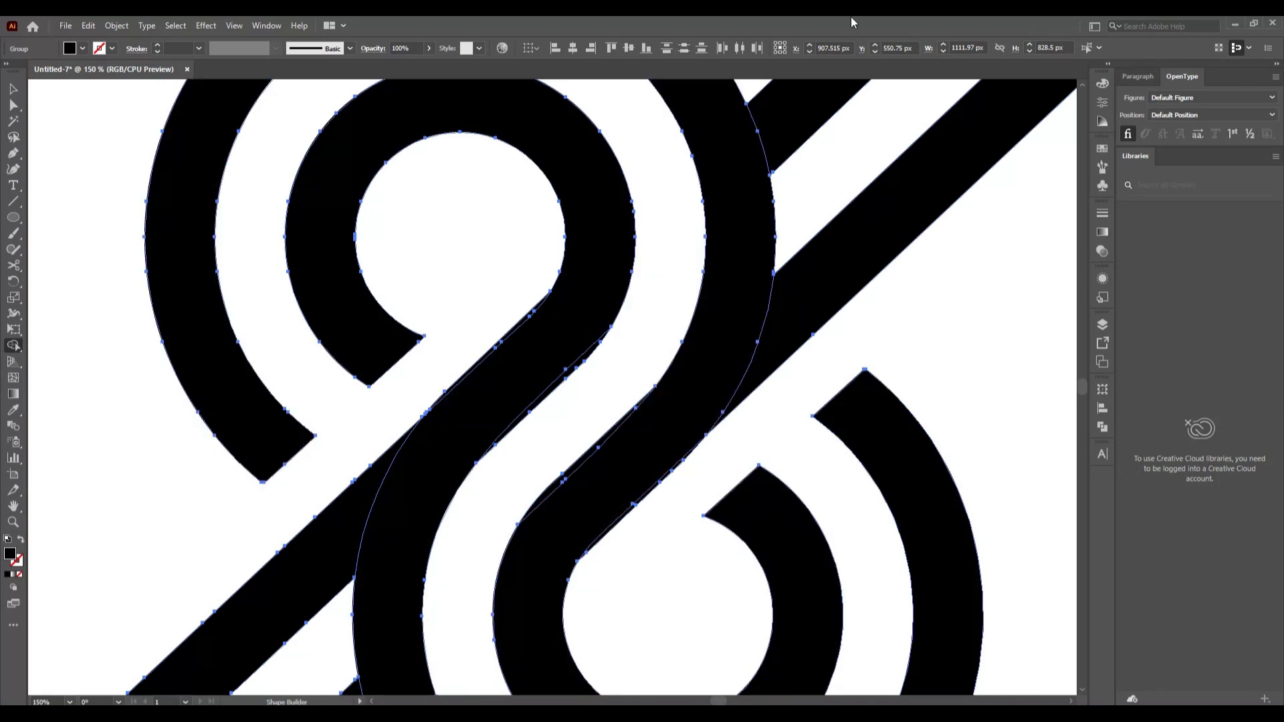
- Delete the sliver on the lower edge of the lower-right S-shaped band and merge its upper-edge sliver into the band
scroll(644, 535, "up", 2)
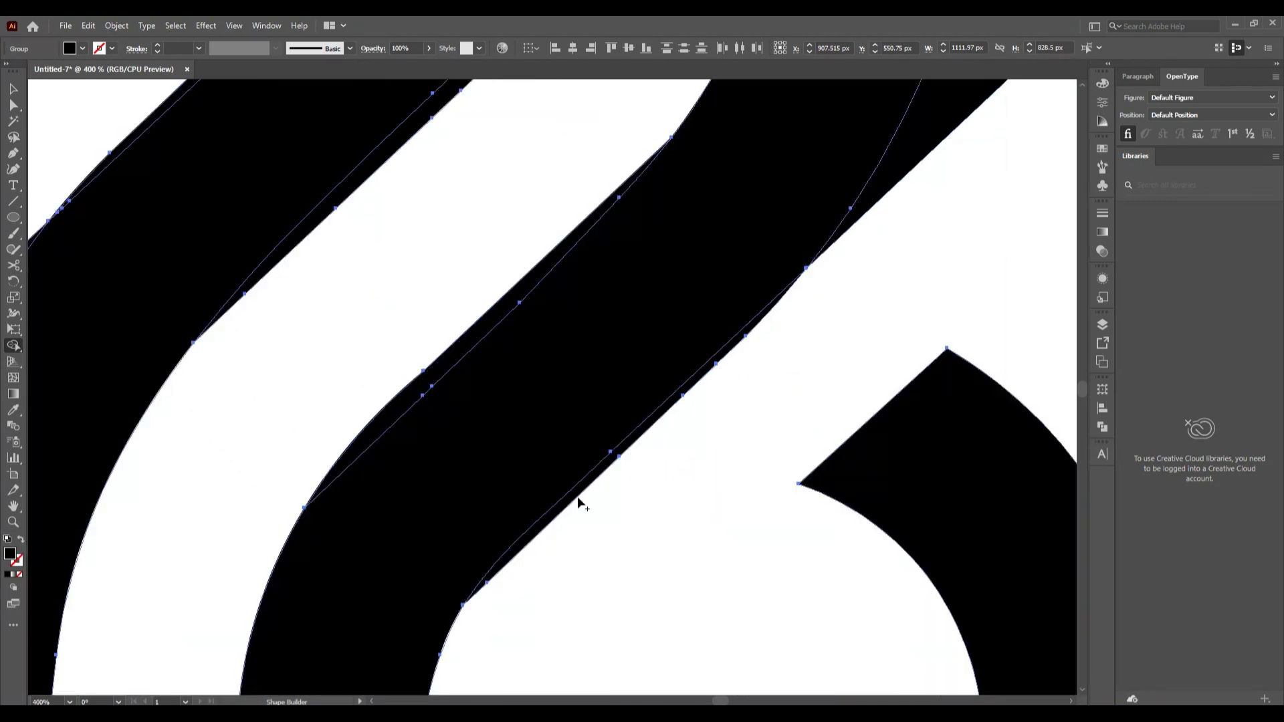
left_click(575, 499)
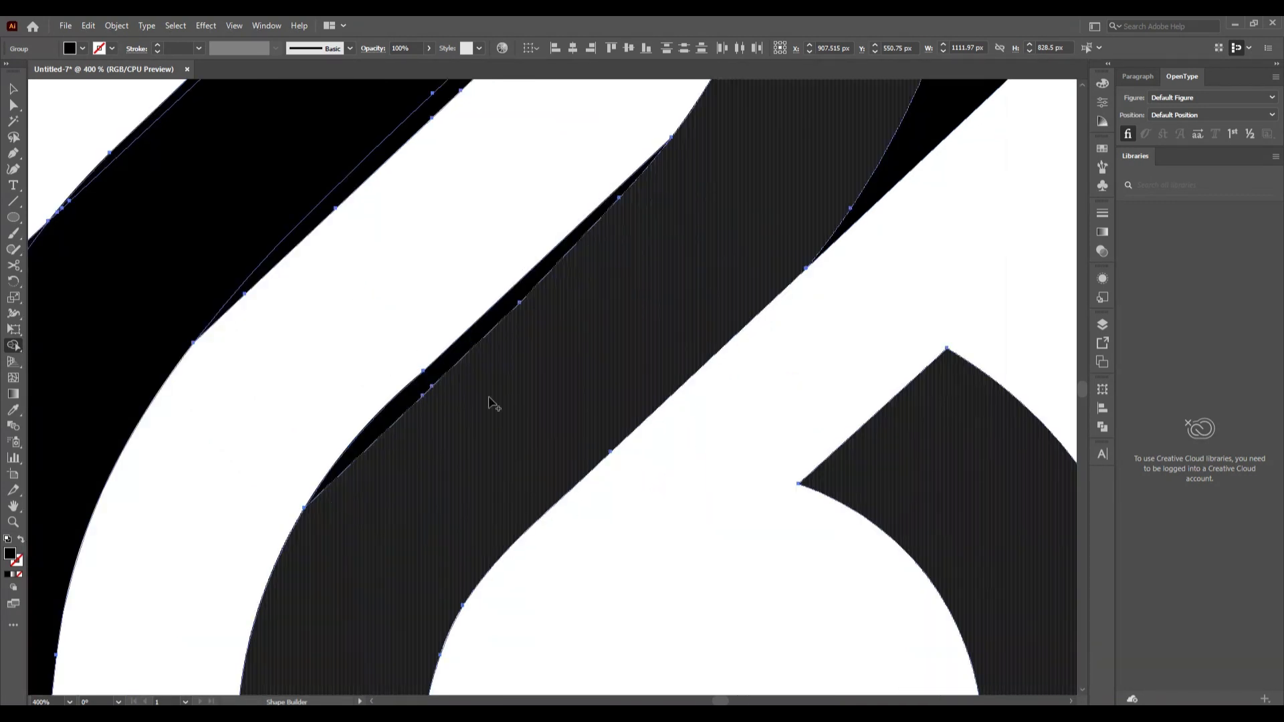
left_click_drag(489, 397, 466, 333)
scroll(776, 407, "down", 3)
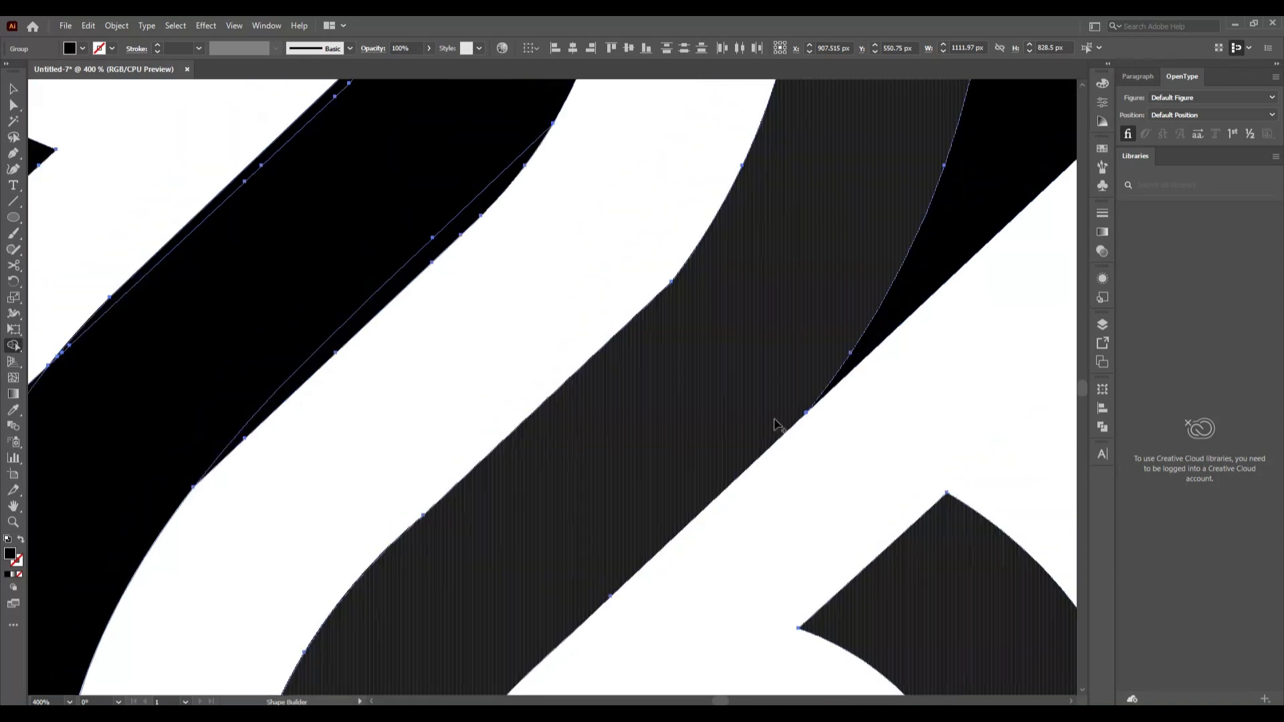
scroll(763, 488, "down", 1)
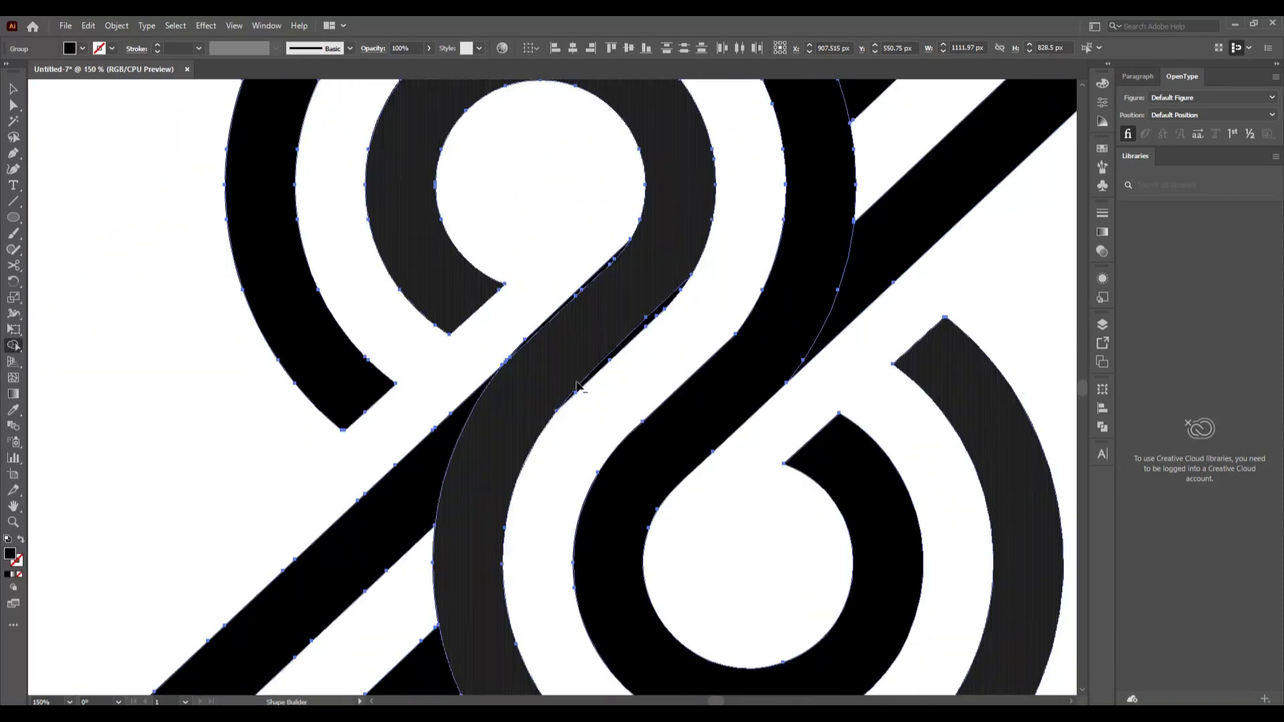
- Clear the leftover slivers along both diagonal edges of the upper-left S-shaped band, and deselect the logo
scroll(576, 386, "up", 3)
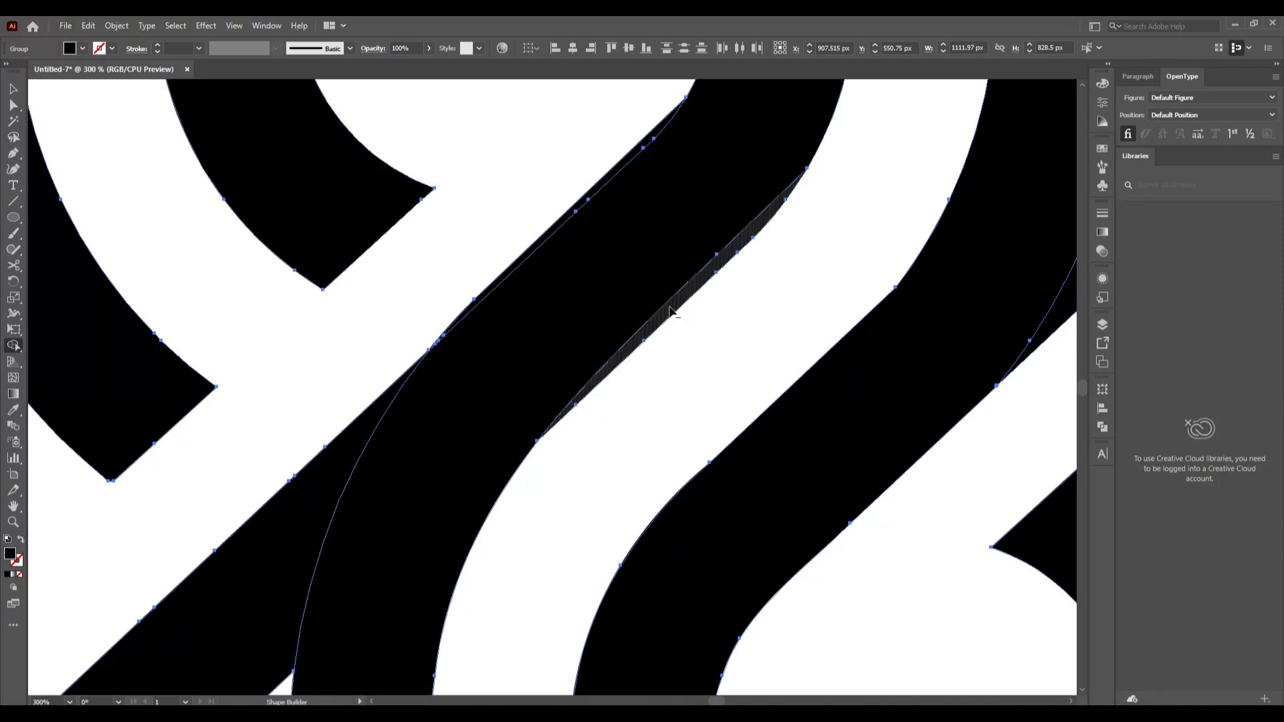
left_click(604, 374, "alt")
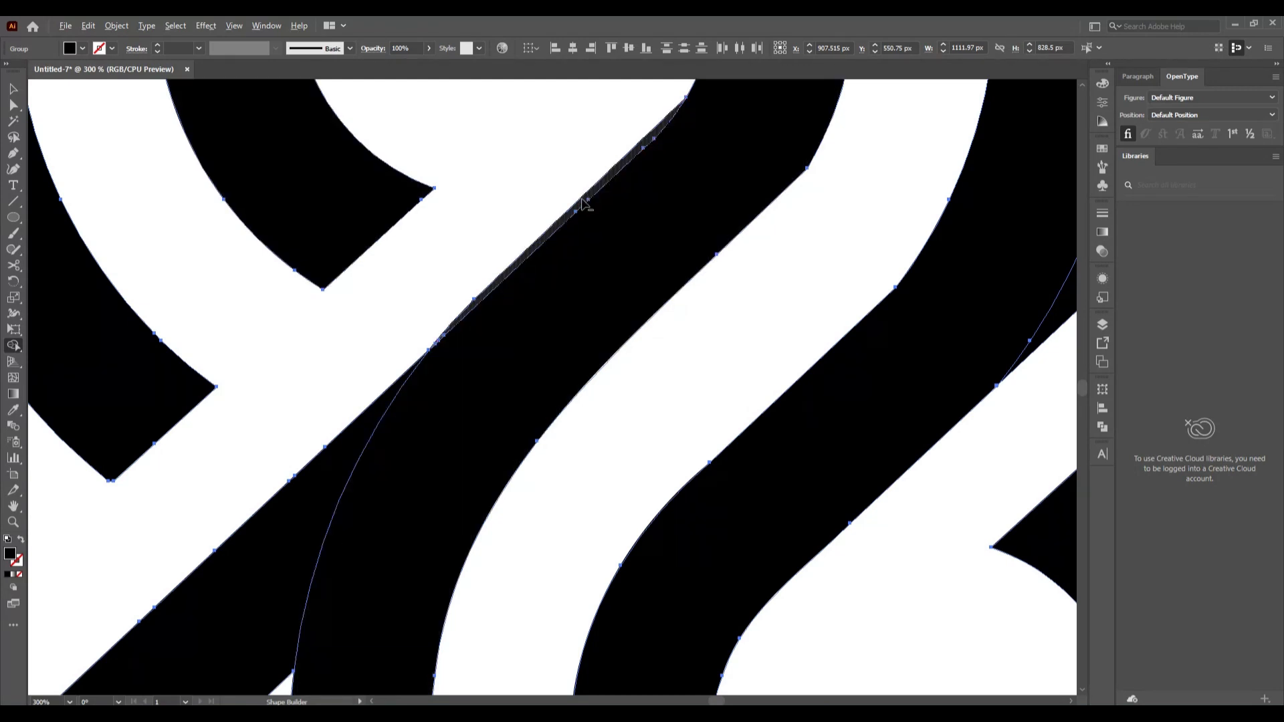
left_click(584, 203, "alt")
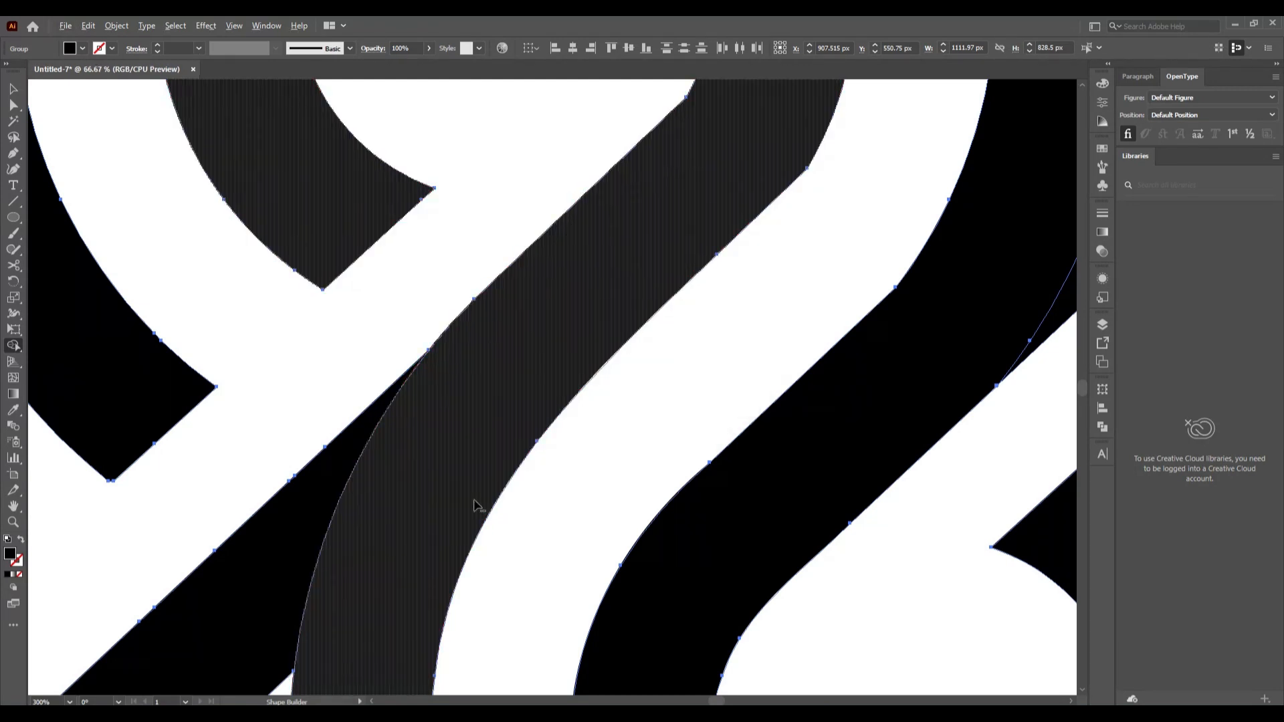
scroll(476, 498, "down", 4)
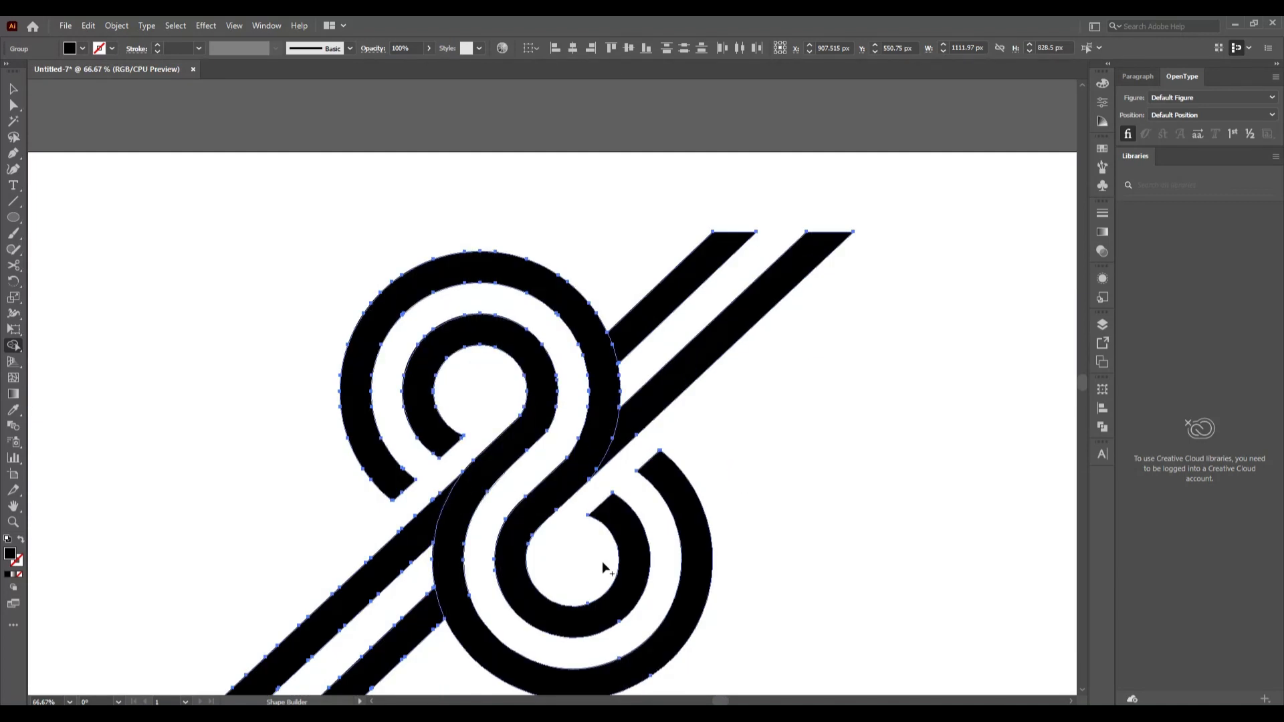
left_click(13, 89)
left_click(178, 428)
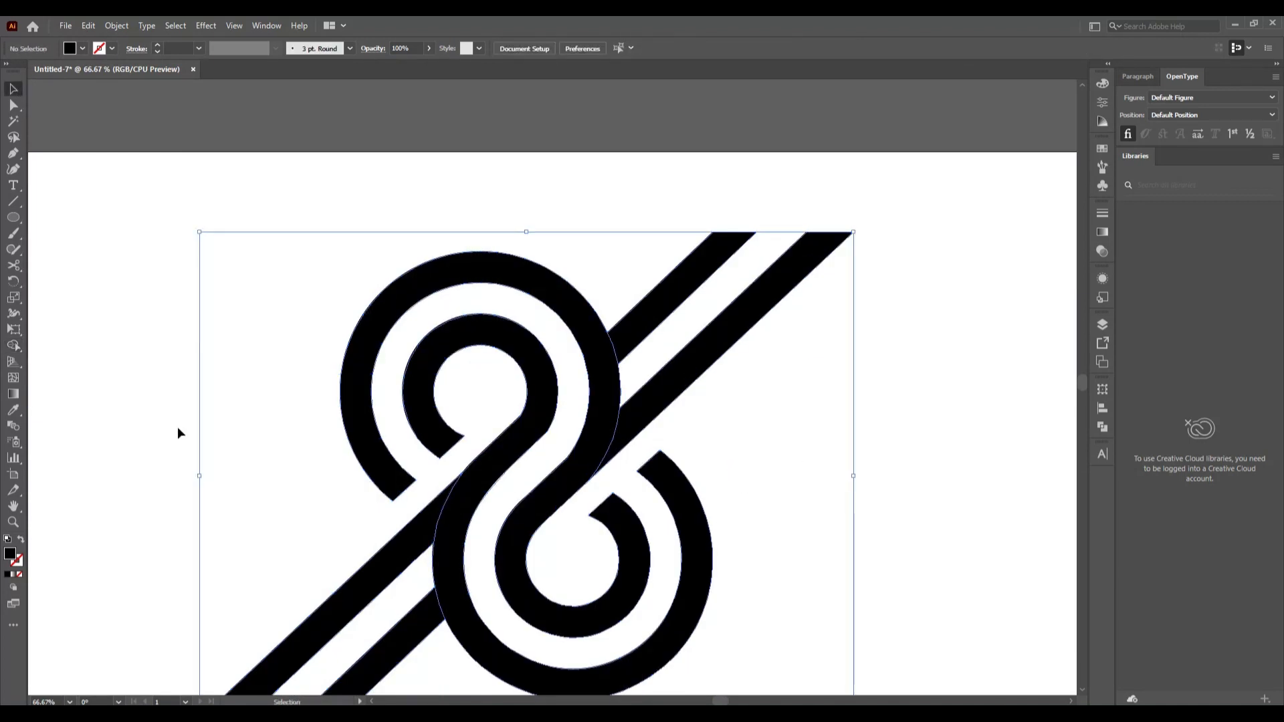
key("a")
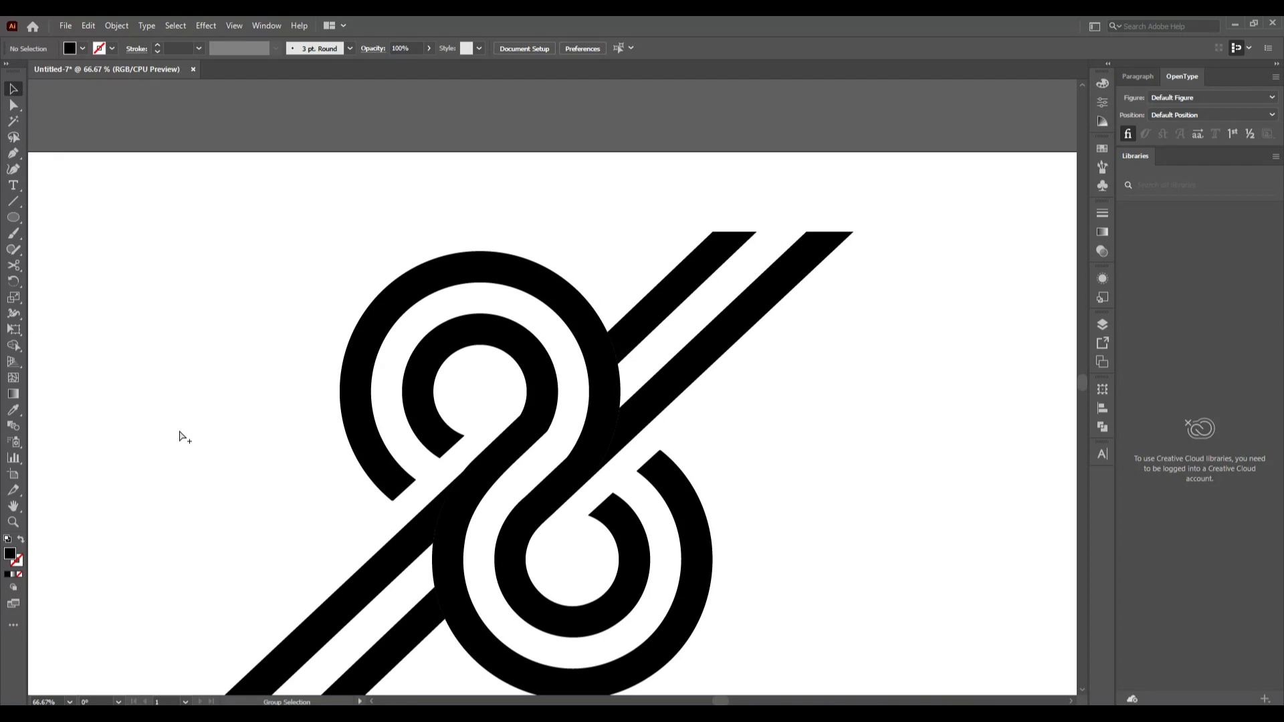
key("v")
key("ctrl+0")
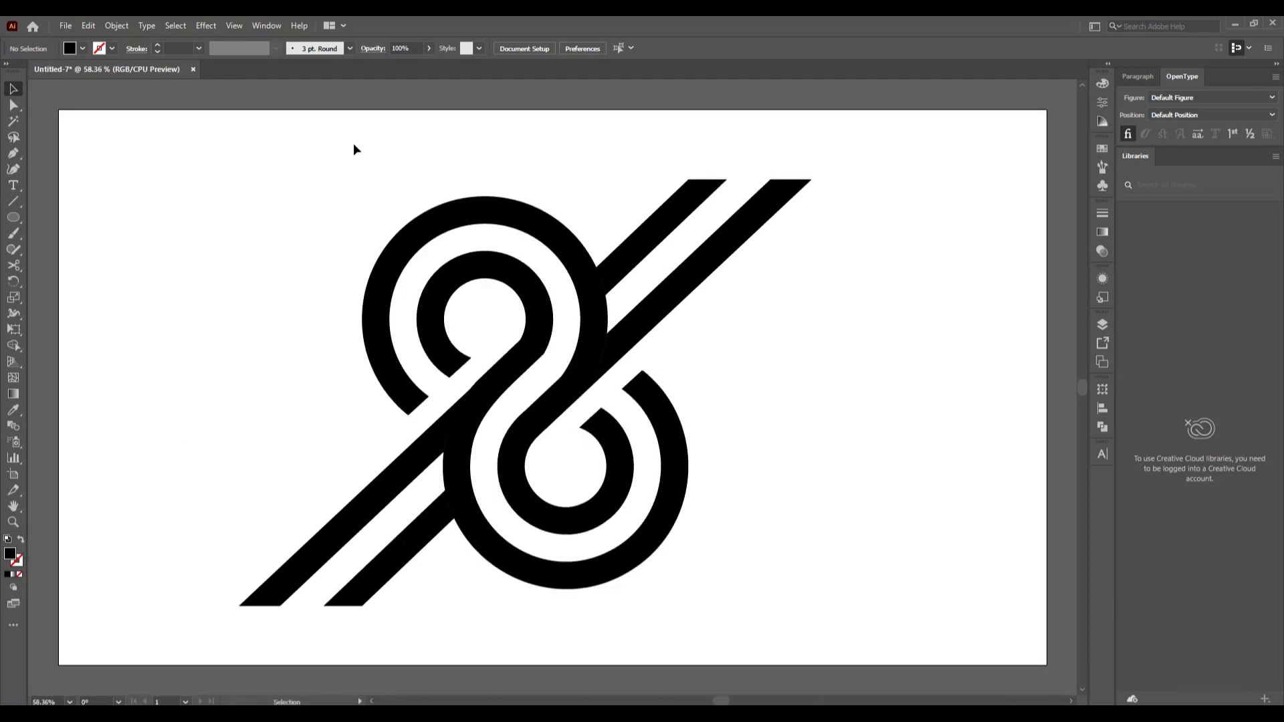
- Round the outer corner where the upper inner ring bends into the diagonal with a radius of about 106.6 px, and deselect it
left_click_drag(360, 153, 736, 610)
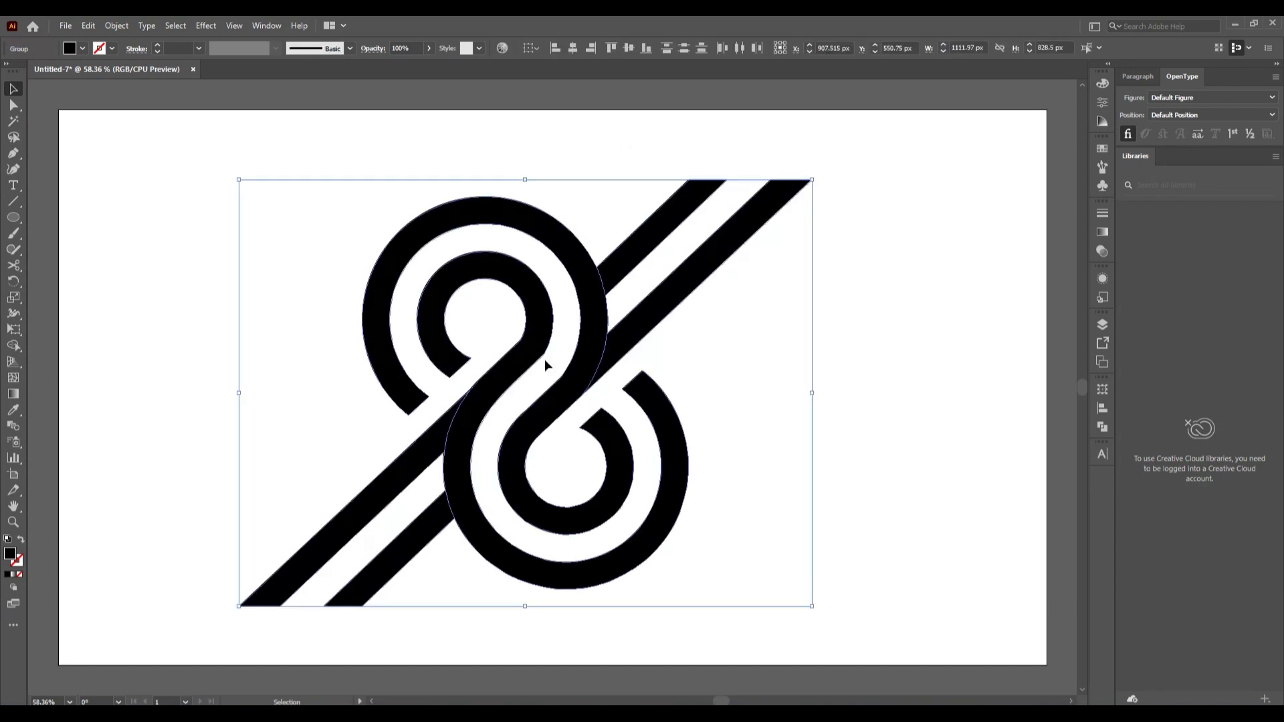
scroll(545, 360, "up", 3)
left_click(916, 426)
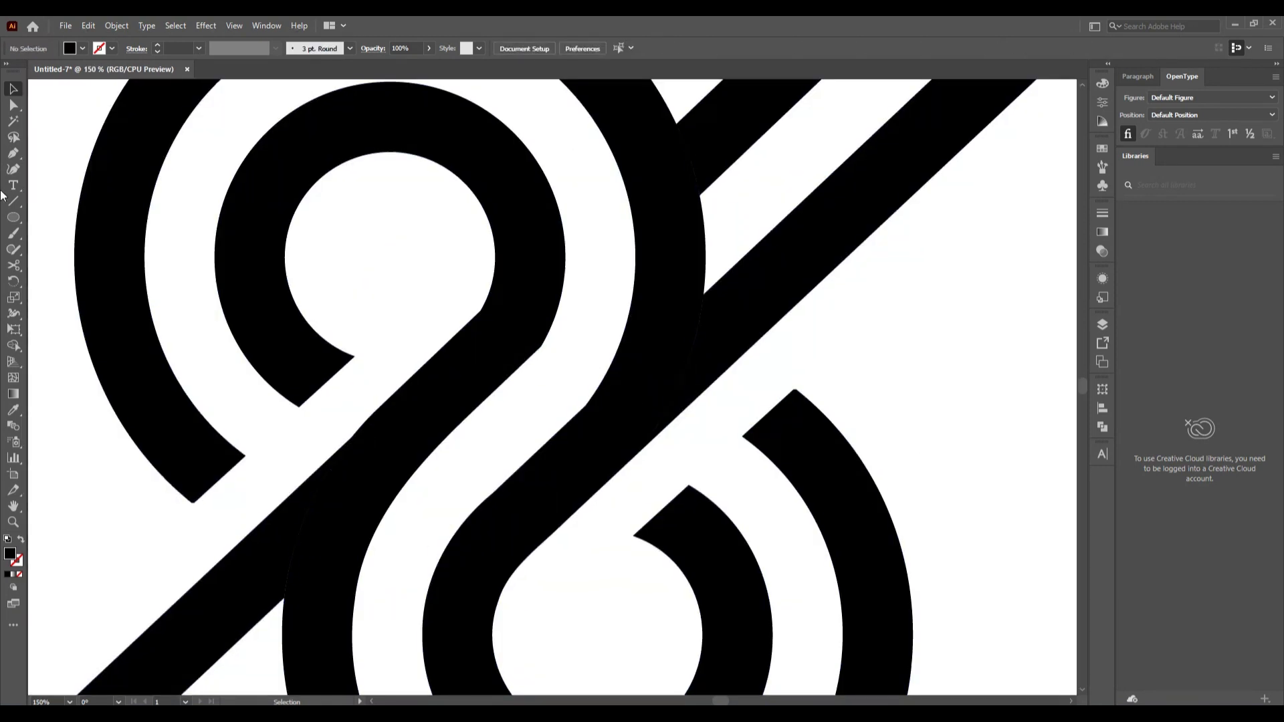
left_click(20, 106)
left_click_drag(554, 364, 506, 280)
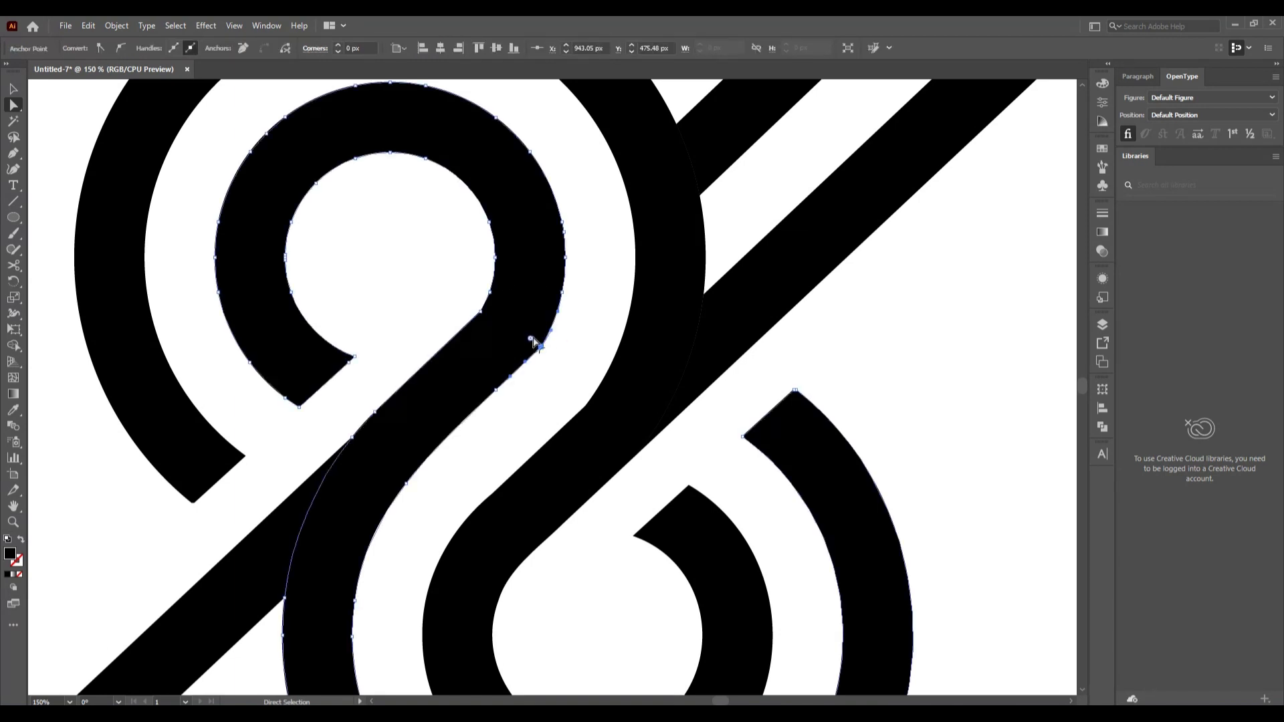
left_click_drag(530, 339, 207, 177)
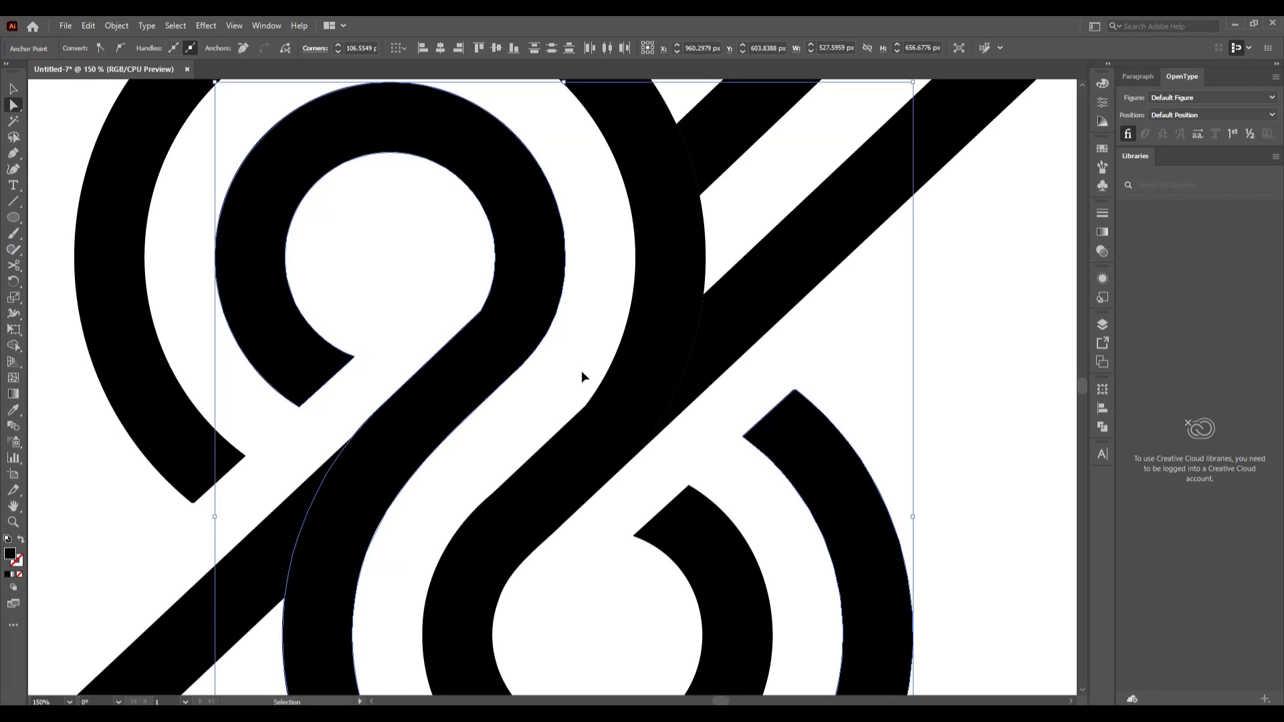
key("ctrl+0")
left_click(14, 89)
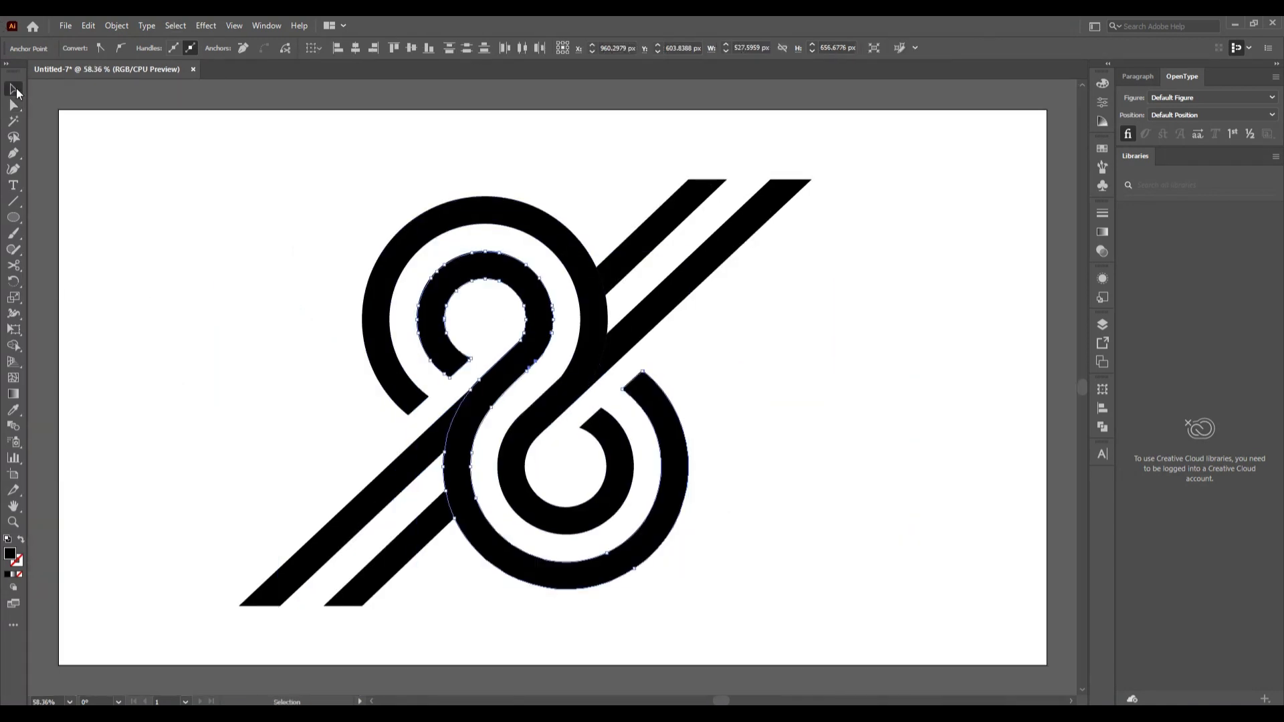
left_click(116, 311)
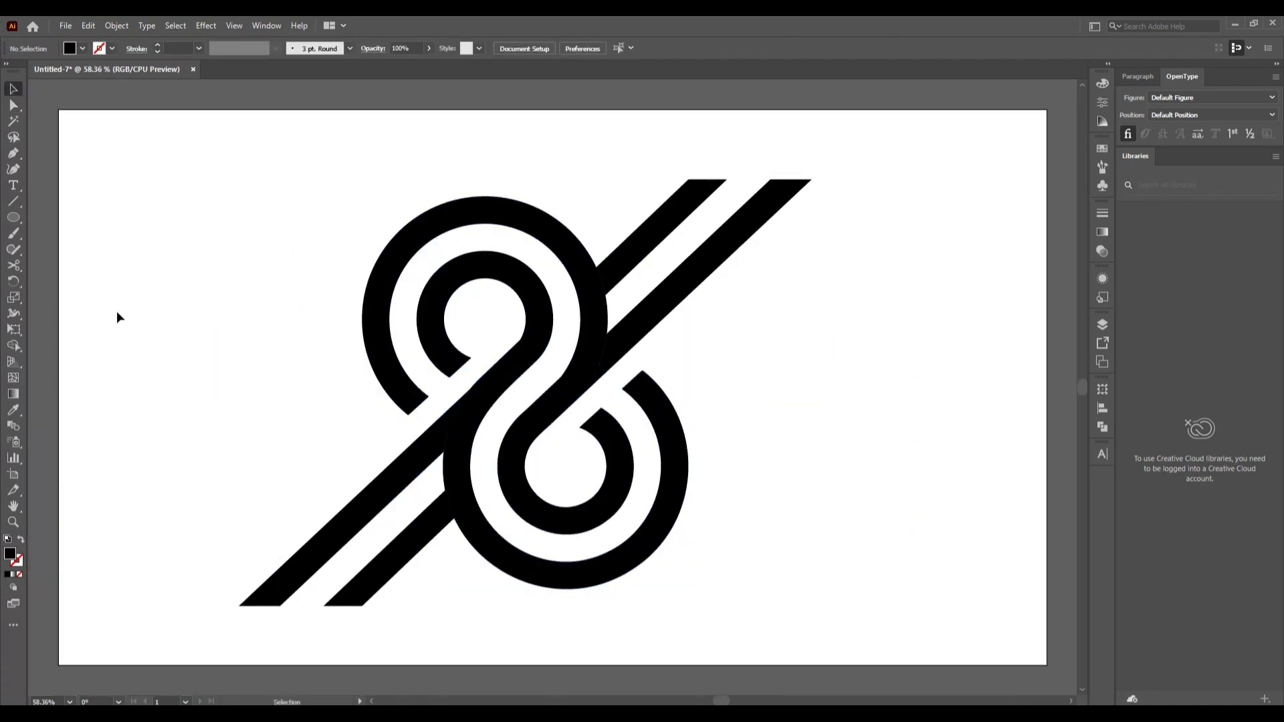